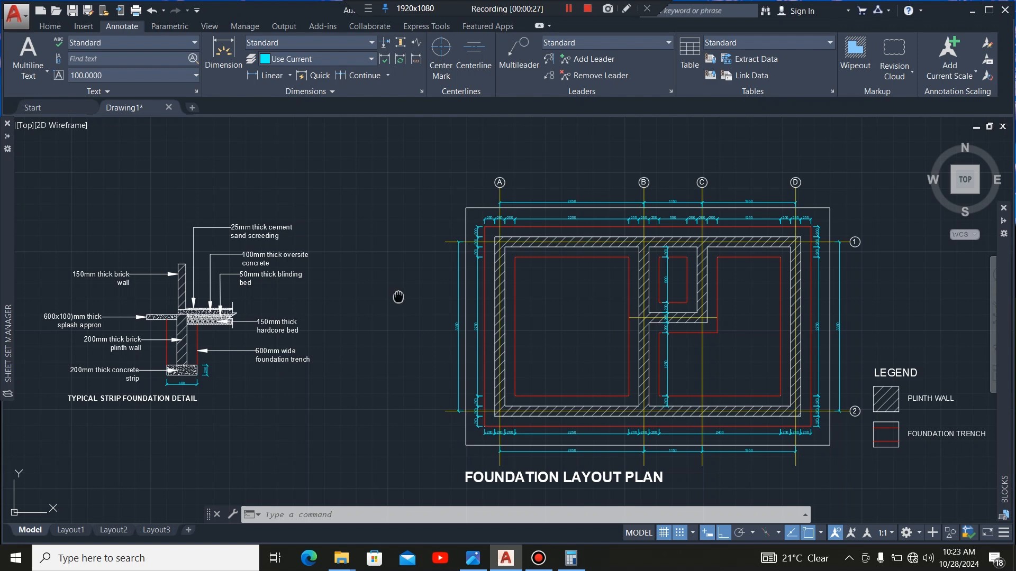
Examine the roof plan, the typical strip foundation detail and the foundation layout plan
middle_click_drag(398, 297, 422, 297)
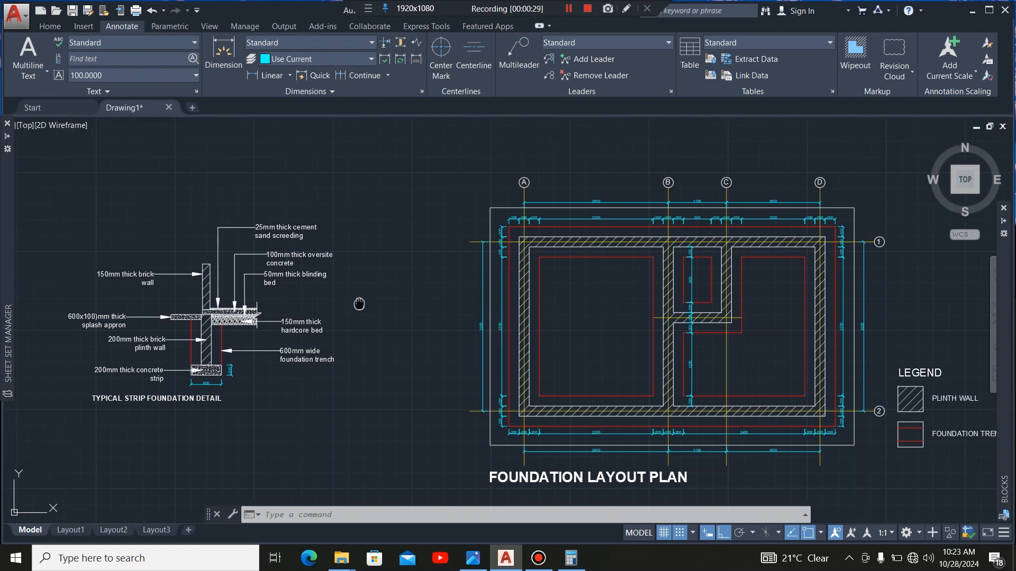
middle_click_drag(359, 303, 937, 297)
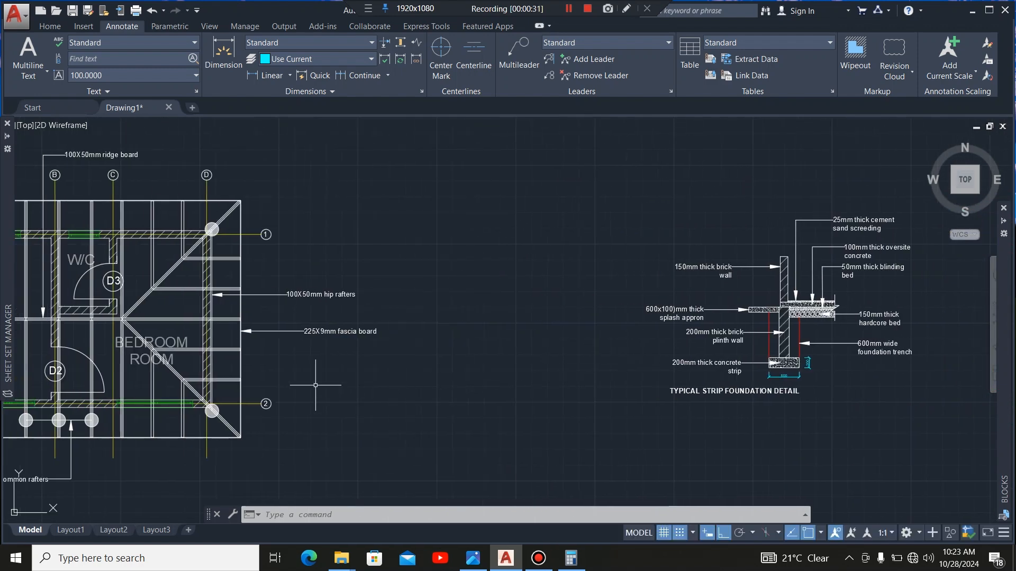
middle_click_drag(316, 385, 613, 378)
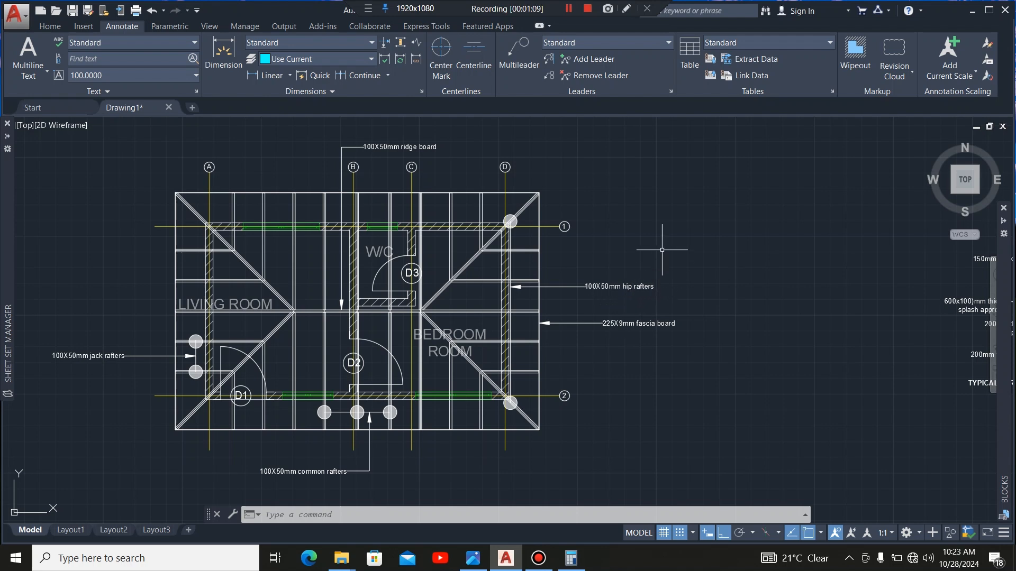
middle_click_drag(661, 250, 156, 254)
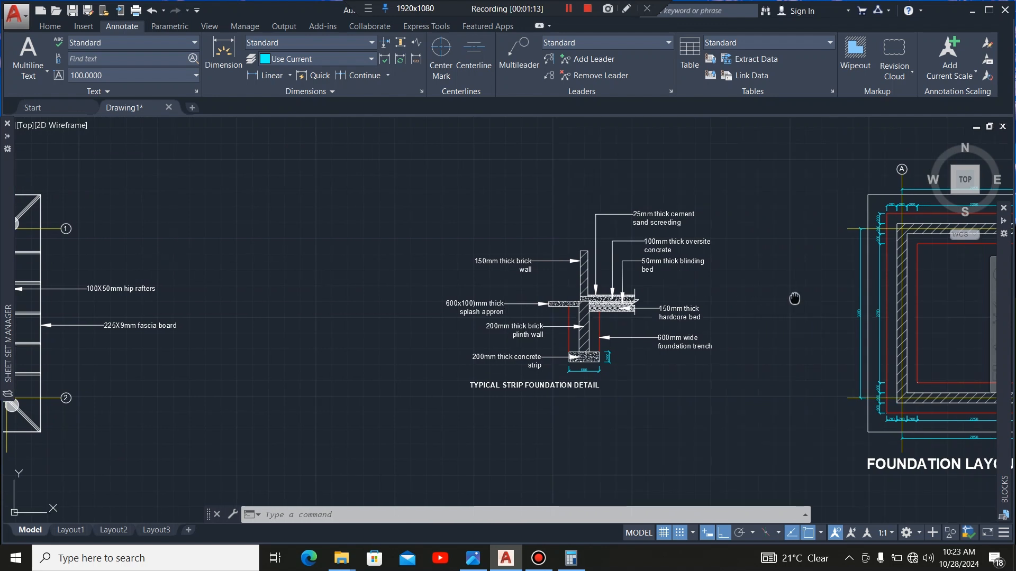
middle_click_drag(794, 299, 438, 297)
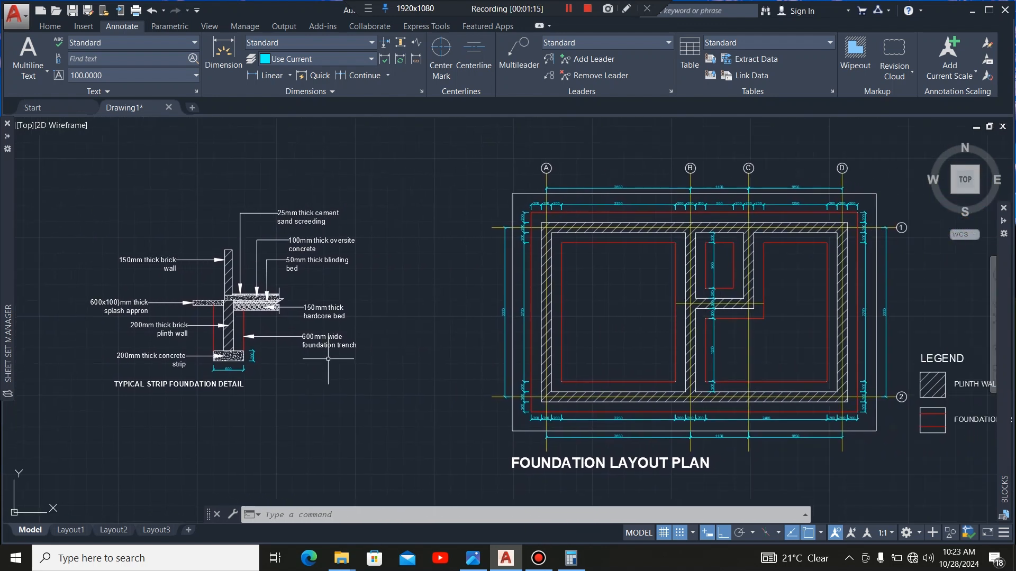
scroll(166, 352, "up", 2)
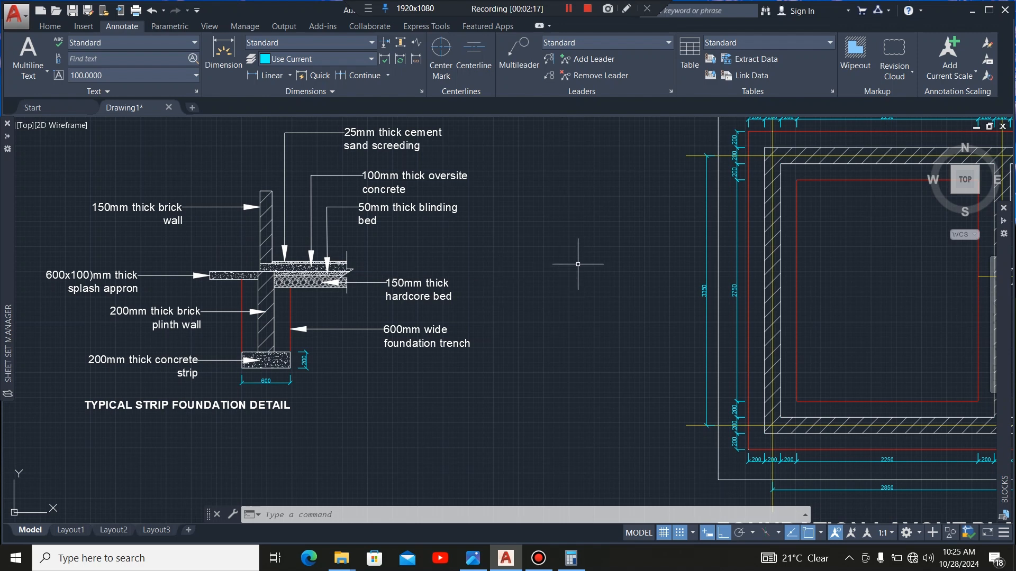
middle_click_drag(578, 264, 198, 281)
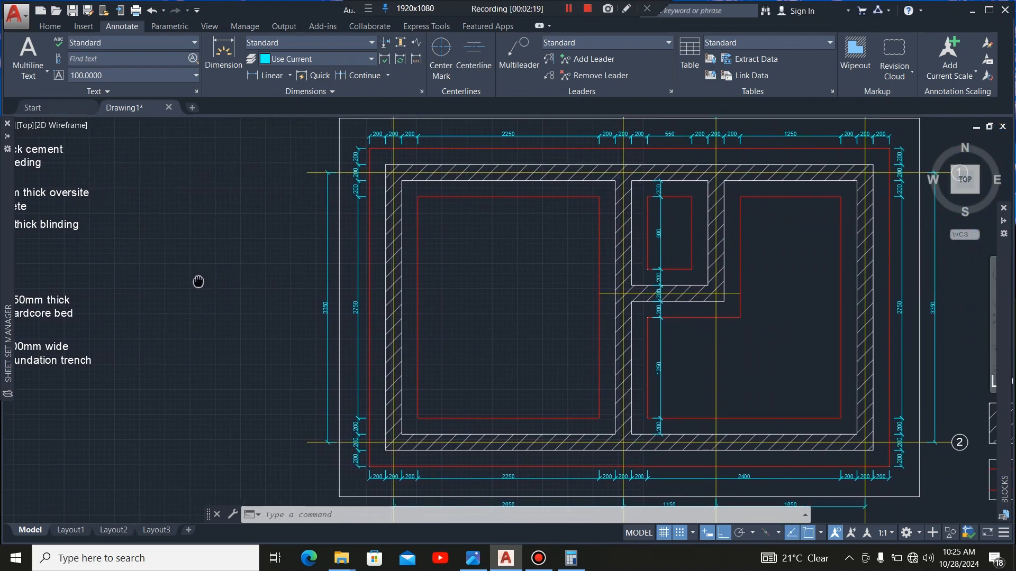
scroll(309, 289, "down", 3)
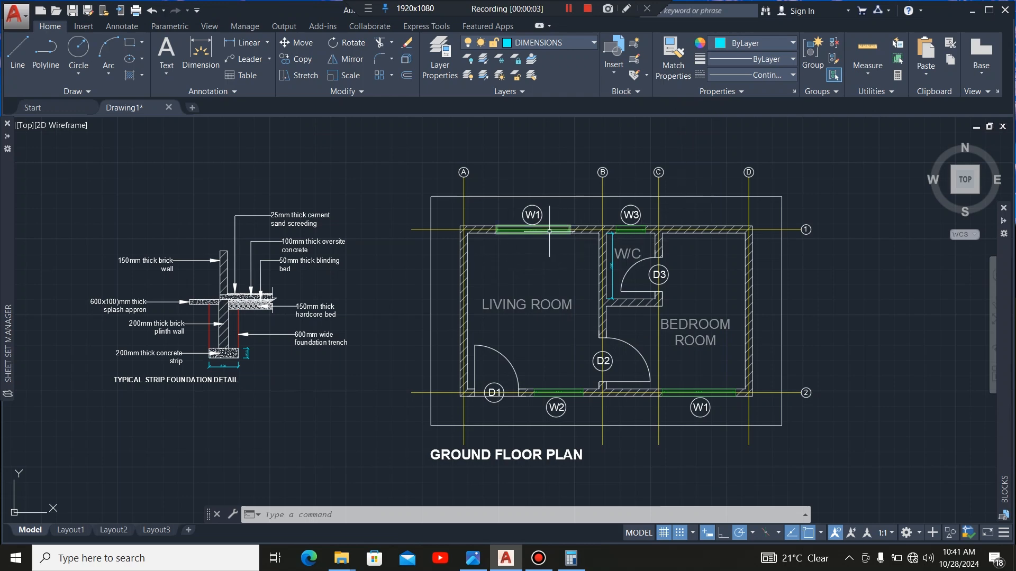
Select the W1 and W3 window tags along gridline 1 of the ground floor plan
scroll(551, 238, "up", 2)
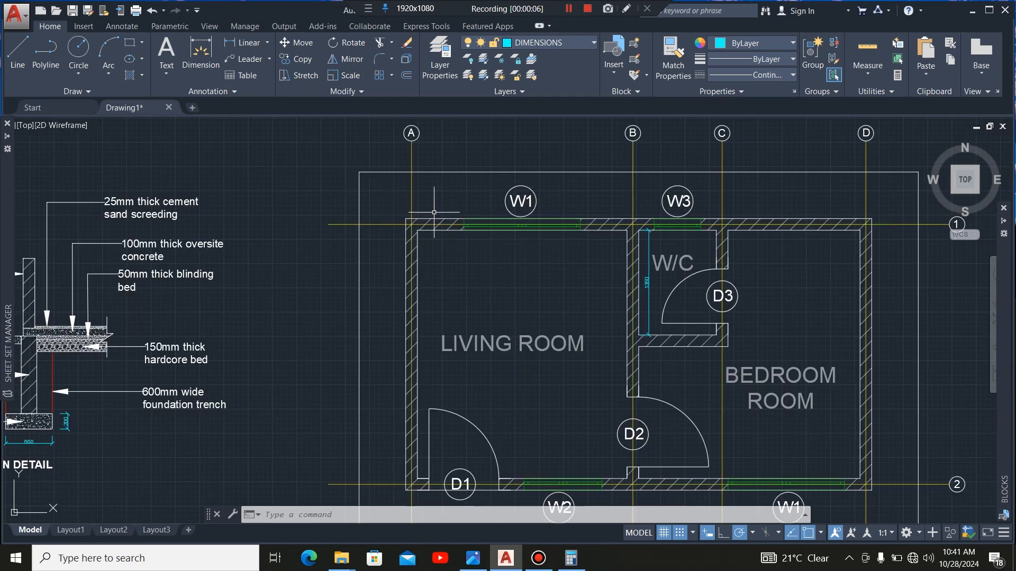
scroll(380, 196, "down", 2)
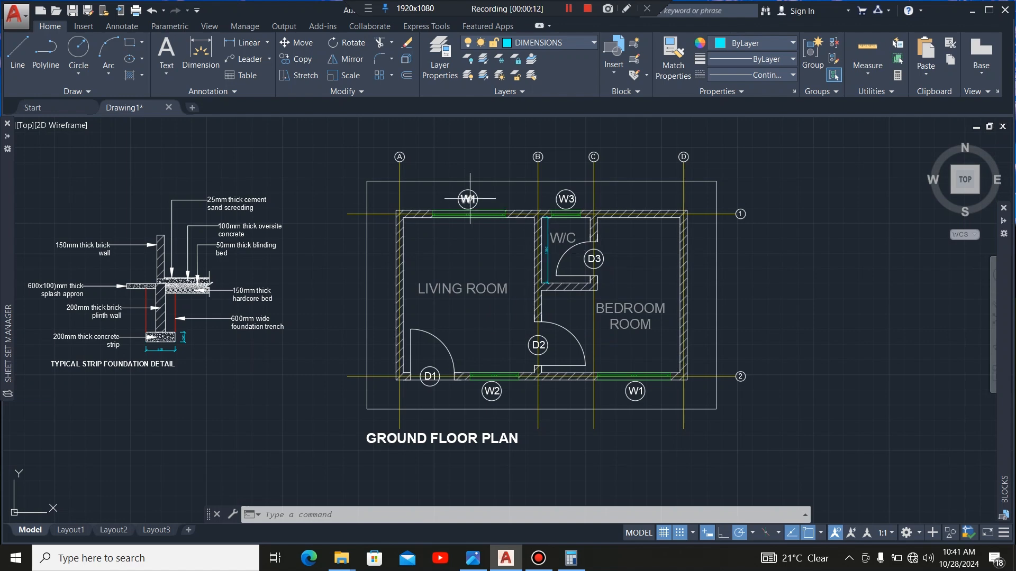
scroll(468, 199, "up", 4)
left_click(502, 178)
left_click(443, 200)
scroll(449, 200, "down", 2)
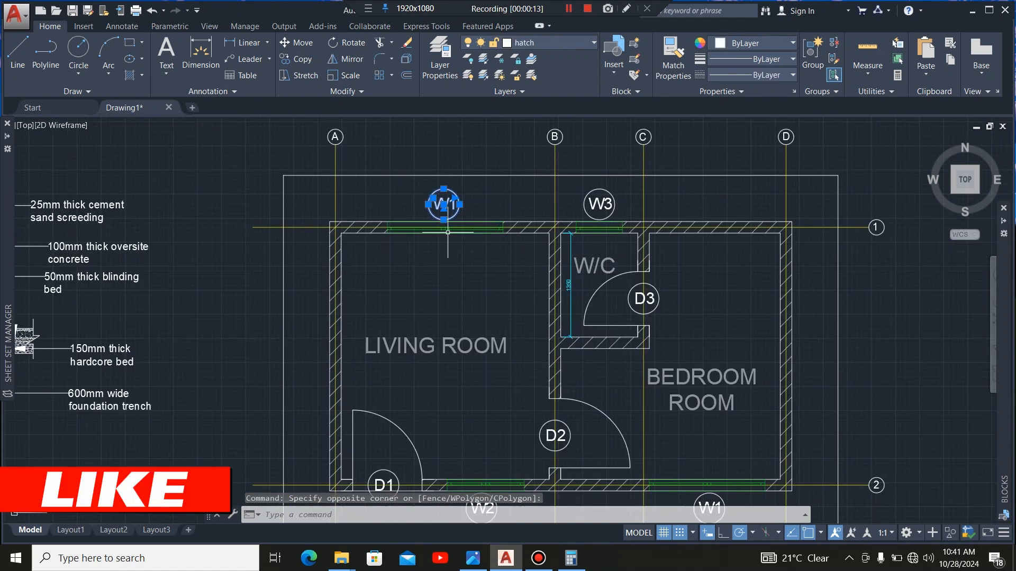
scroll(622, 198, "up", 4)
left_click(602, 183)
left_click(485, 228)
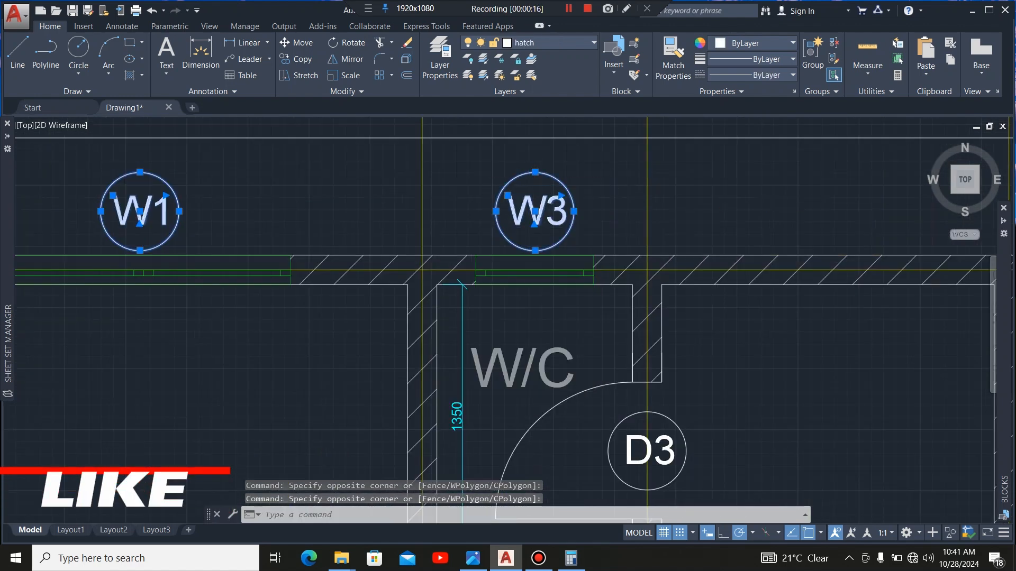
Add the W/C and LIVING ROOM labels to the selection
scroll(535, 177, "down", 6)
scroll(532, 205, "up", 2)
scroll(533, 217, "up", 2)
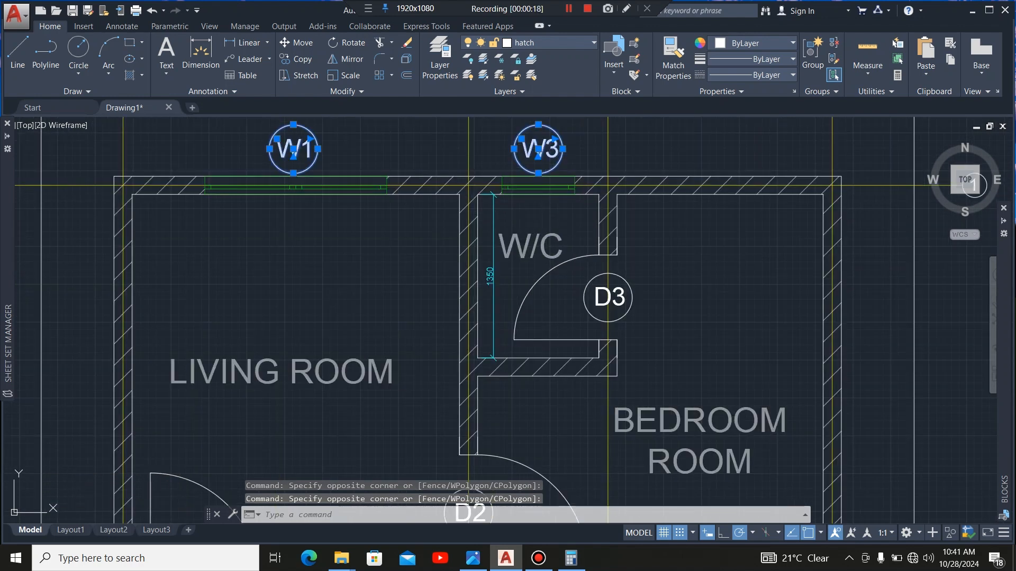
left_click(531, 253)
left_click(425, 347)
left_click(396, 334)
left_click(333, 397)
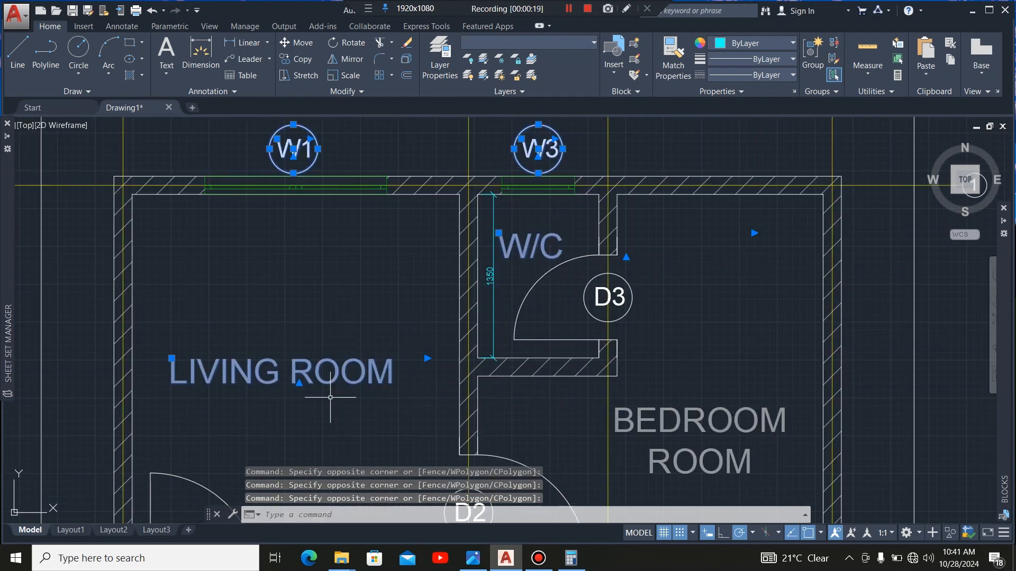
Add door D3 to the selection, including its tag, leaf, swing arc and the wall-end lines on both sides of the opening
left_click(639, 297)
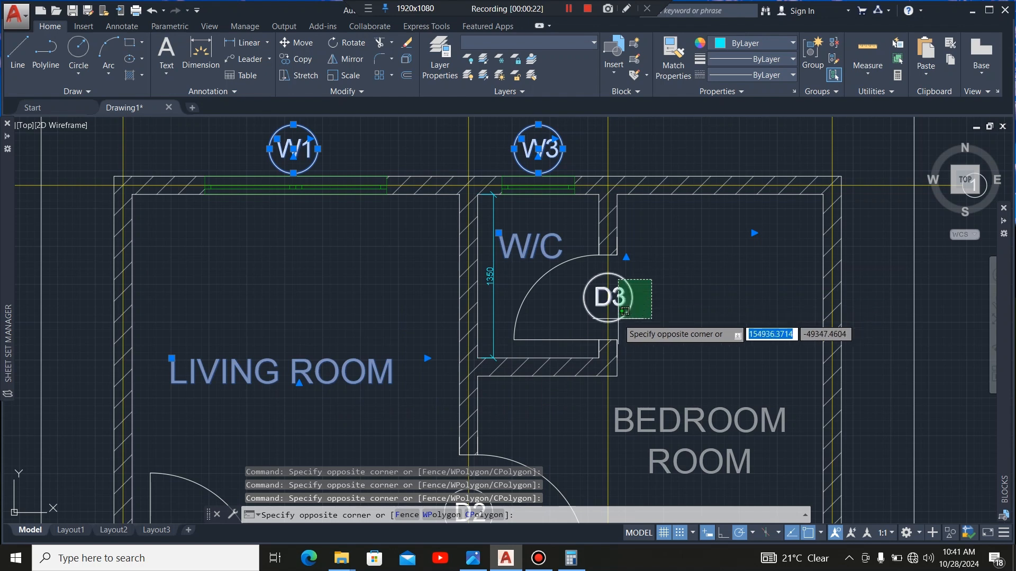
left_click(552, 290)
left_click(553, 311)
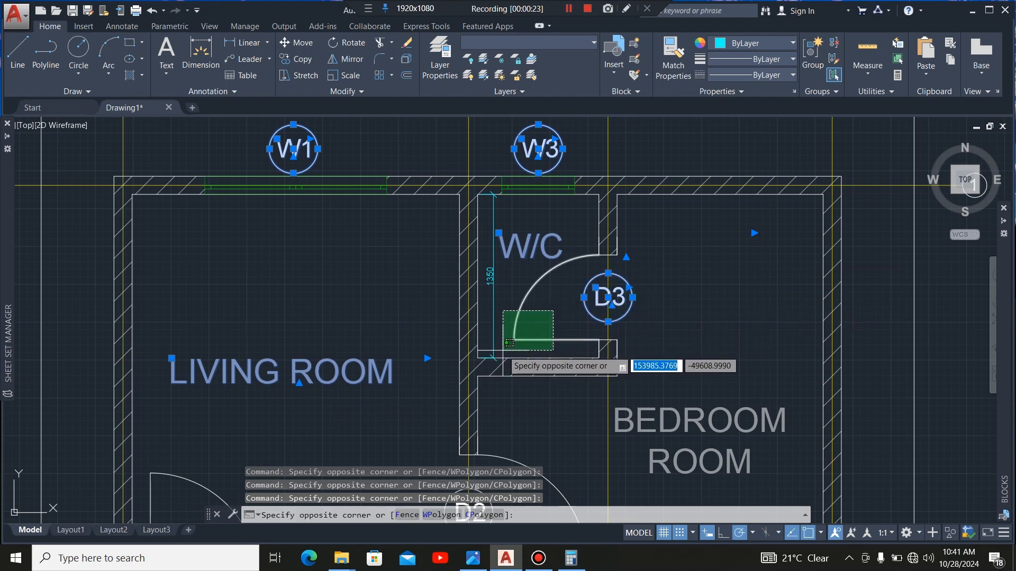
left_click(500, 359)
scroll(608, 344, "up", 5)
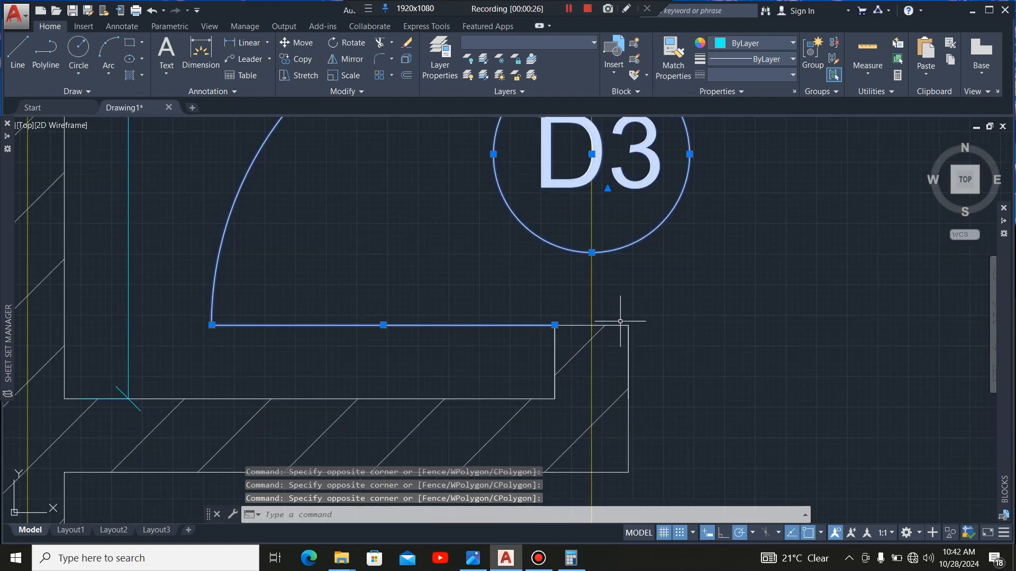
left_click(620, 326)
scroll(585, 351, "down", 4)
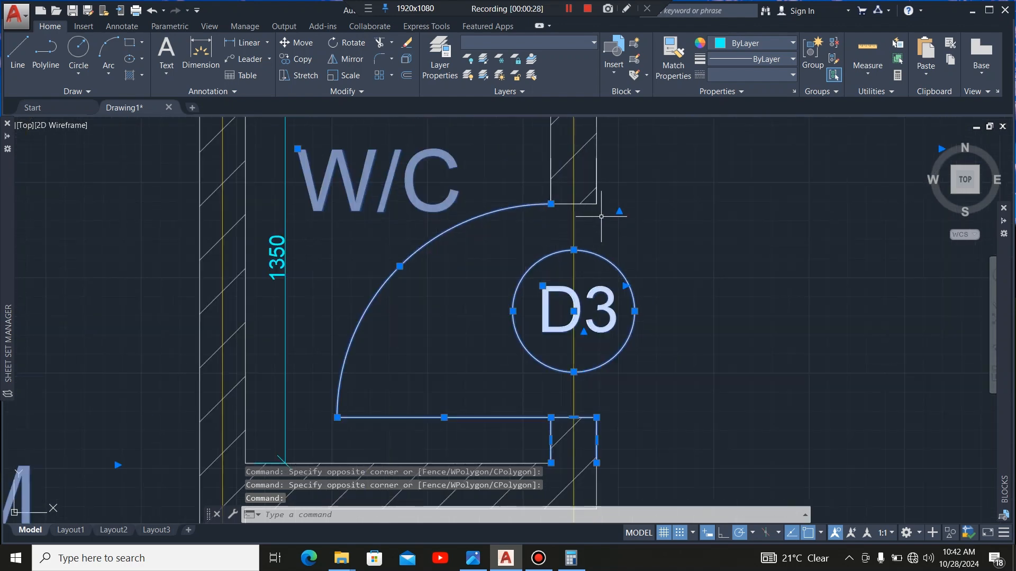
left_click(615, 197)
Add door D2's leaf, swing arc and tag, plus the BEDROOM ROOM label, to the selection
scroll(615, 197, "down", 4)
left_click(576, 333)
left_click(526, 391)
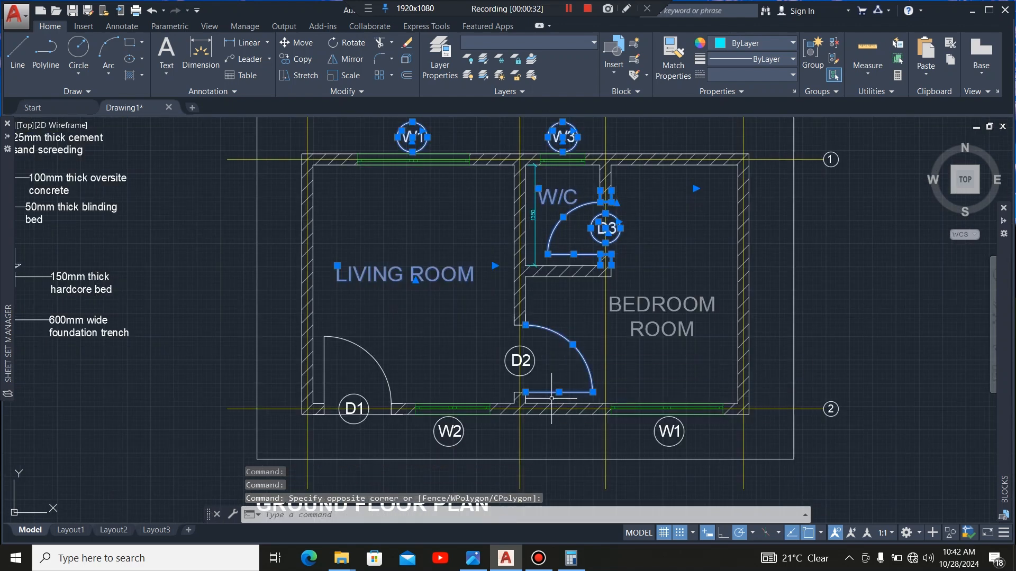
scroll(523, 389, "up", 4)
left_click(562, 310)
left_click(496, 348)
scroll(488, 337, "down", 4)
left_click(605, 283)
left_click(590, 309)
Add the wall-end lines on both sides of the D2 door opening to the selection
scroll(487, 343, "up", 3)
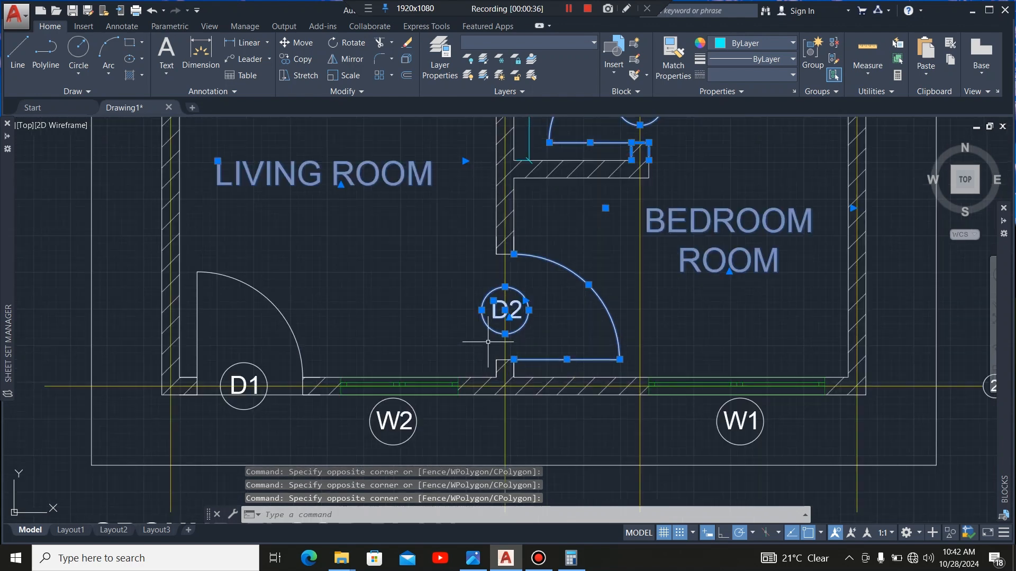
scroll(499, 256, "up", 3)
left_click(497, 252)
scroll(529, 249, "down", 3)
scroll(583, 341, "up", 1)
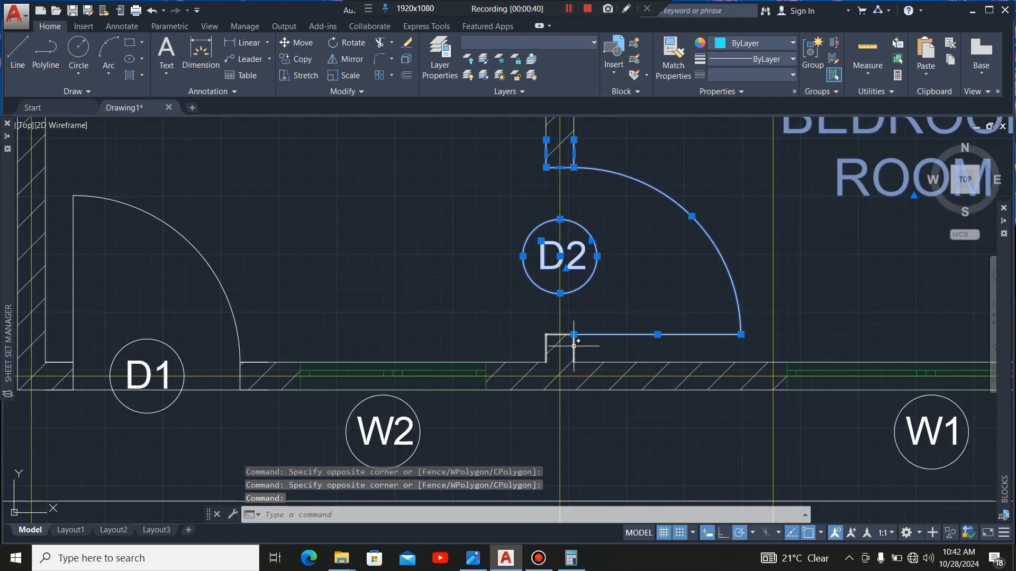
left_click(575, 345)
Add door D1 to the selection, including its leaf, swing arc, tag and the wall-end lines beside the opening
scroll(551, 335, "down", 3)
left_click(431, 263)
left_click(360, 297)
scroll(381, 342, "up", 4)
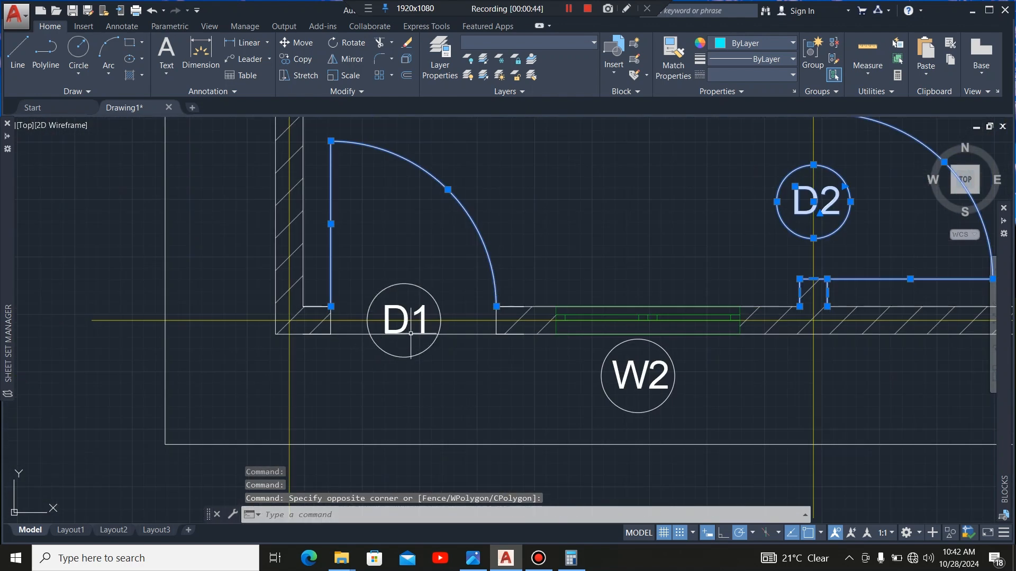
left_click(430, 274)
left_click(402, 307)
left_click(367, 300)
left_click(305, 351)
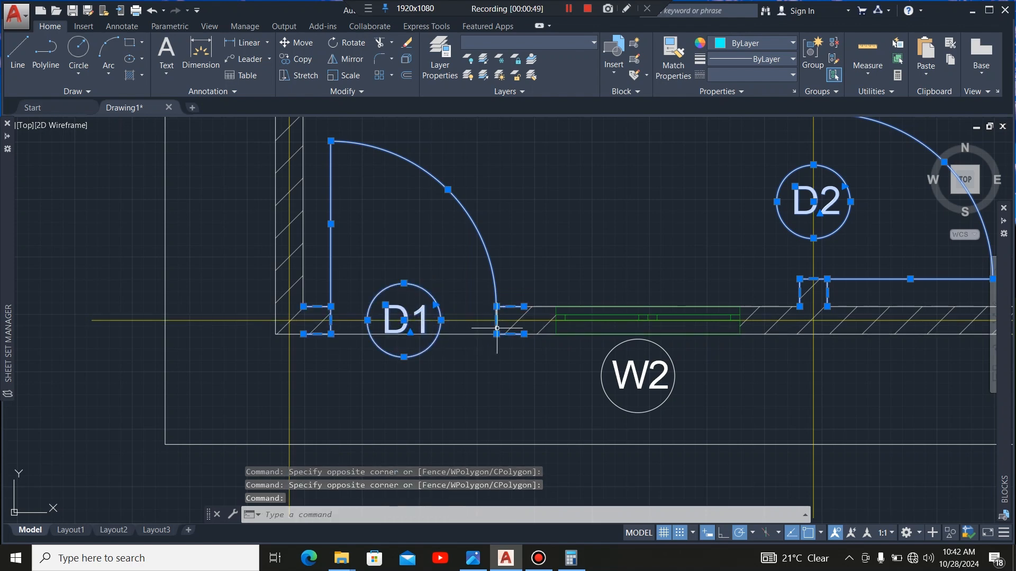
Add the W2 window's frame and inner glazing lines to the selection
scroll(743, 334, "up", 4)
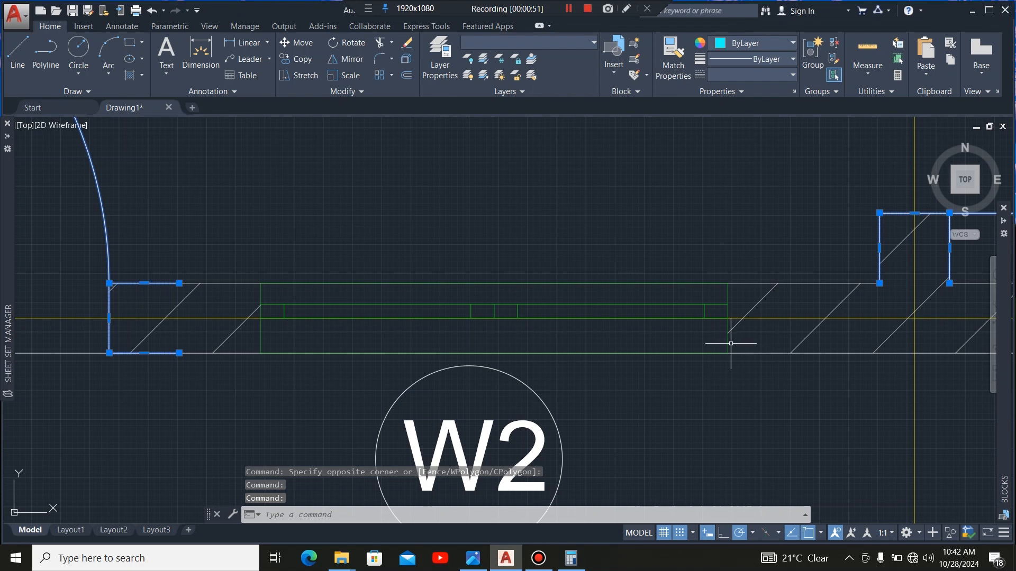
left_click(726, 341)
left_click(718, 296)
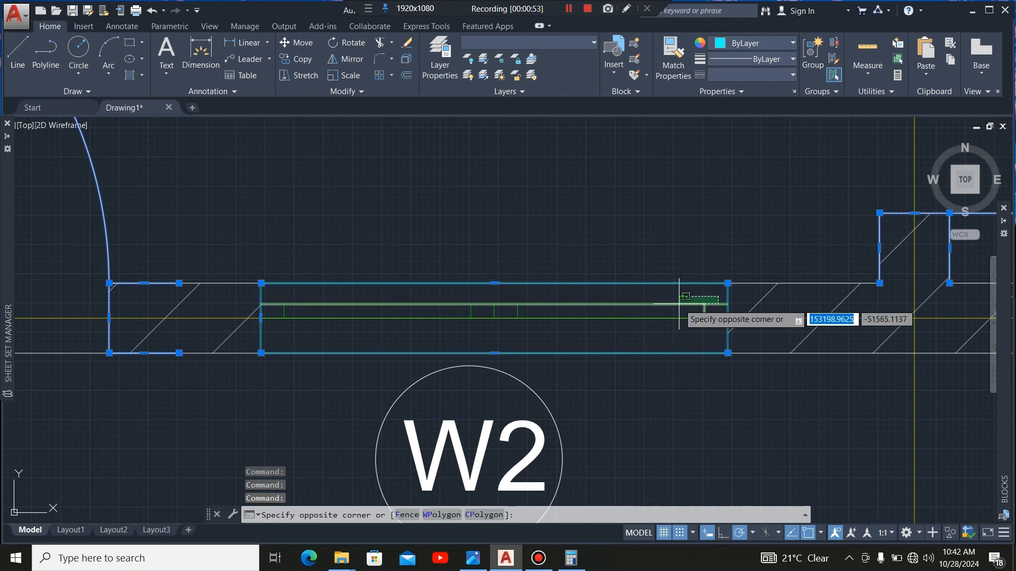
left_click(246, 335)
Add the W2 and W1 window tags along gridline 2 to the selection
scroll(371, 333, "down", 8)
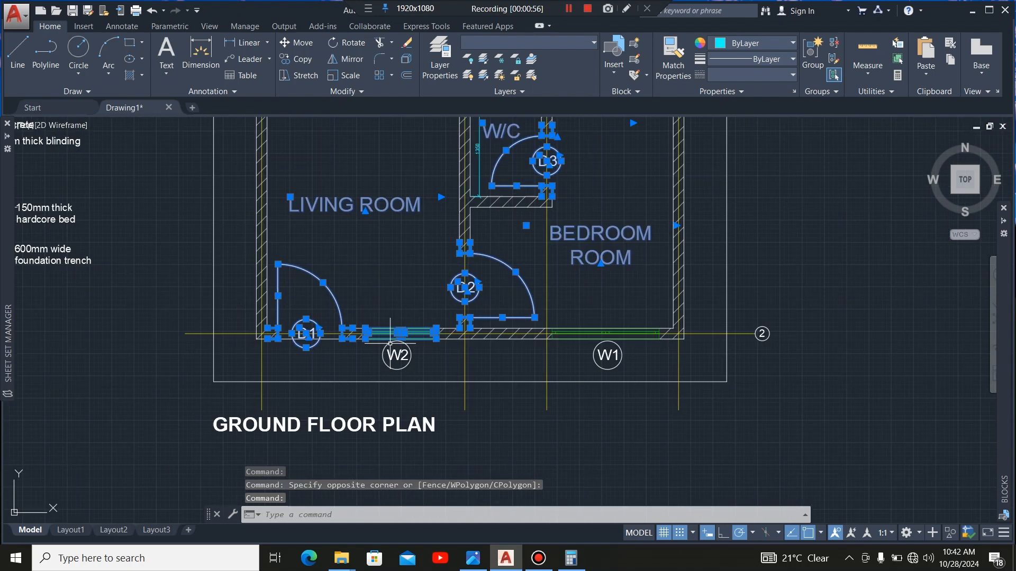
left_click(420, 353)
left_click(373, 362)
left_click(644, 355)
left_click(585, 372)
Add the frame and inner glazing lines of the W1 window on gridline 2 to the selection
scroll(622, 340, "up", 4)
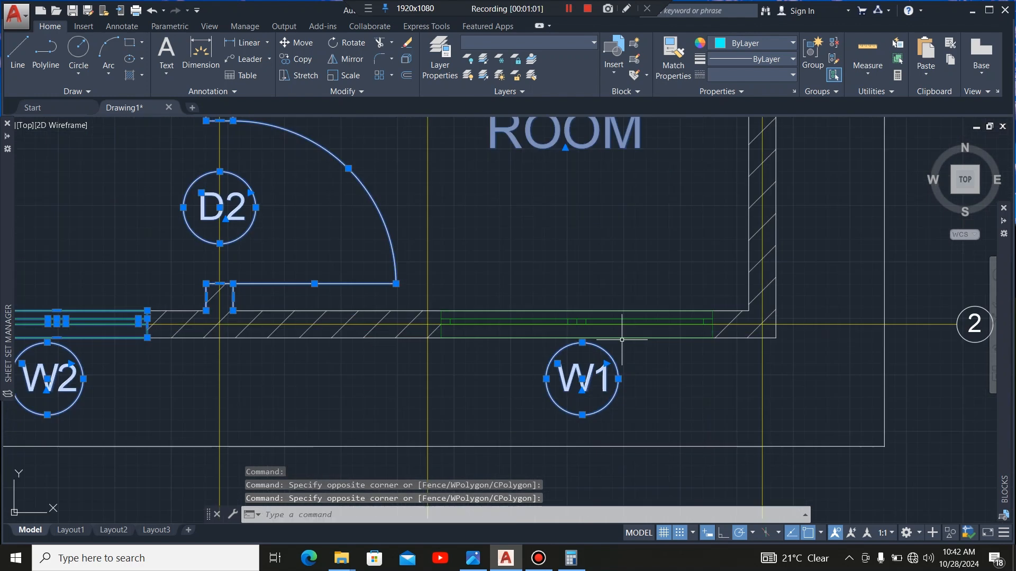
left_click(623, 339)
scroll(664, 327, "up", 4)
left_click(773, 300)
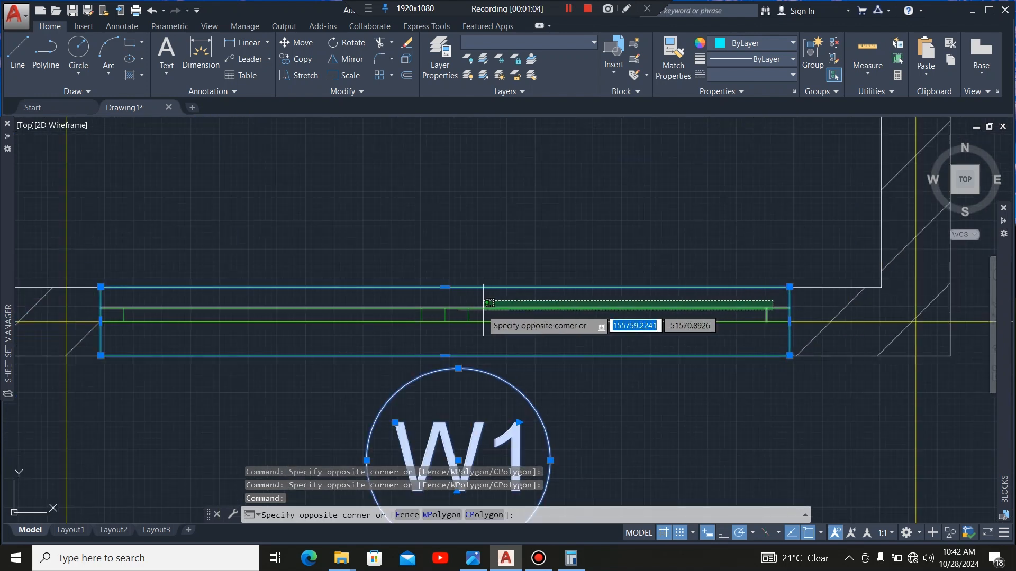
scroll(482, 309, "down", 6)
scroll(402, 305, "up", 4)
scroll(403, 305, "up", 2)
left_click(376, 342)
Add the W3 window's frame and inner glazing lines above the W/C to the selection
scroll(423, 370, "down", 8)
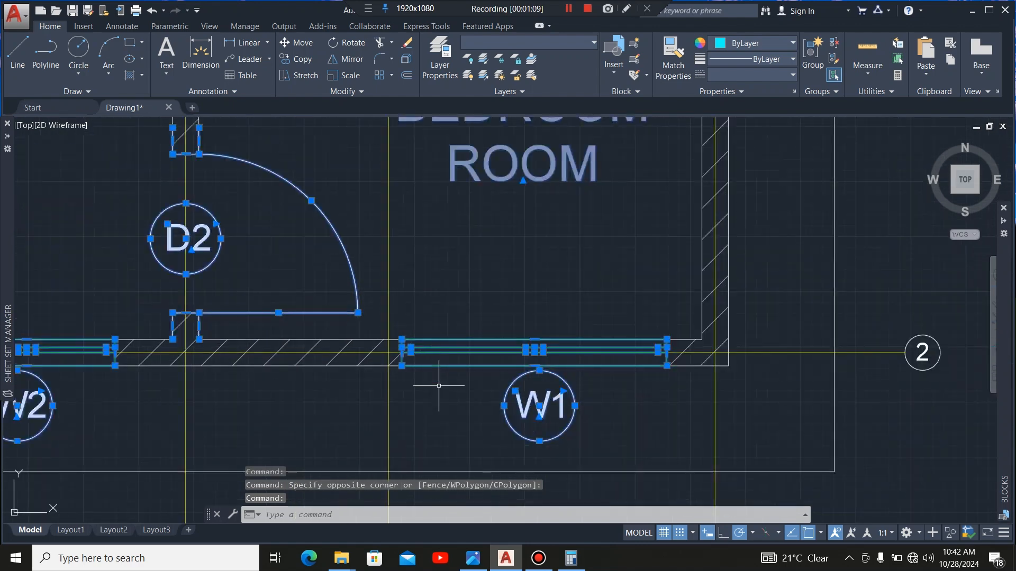
scroll(464, 209, "up", 6)
left_click(470, 211)
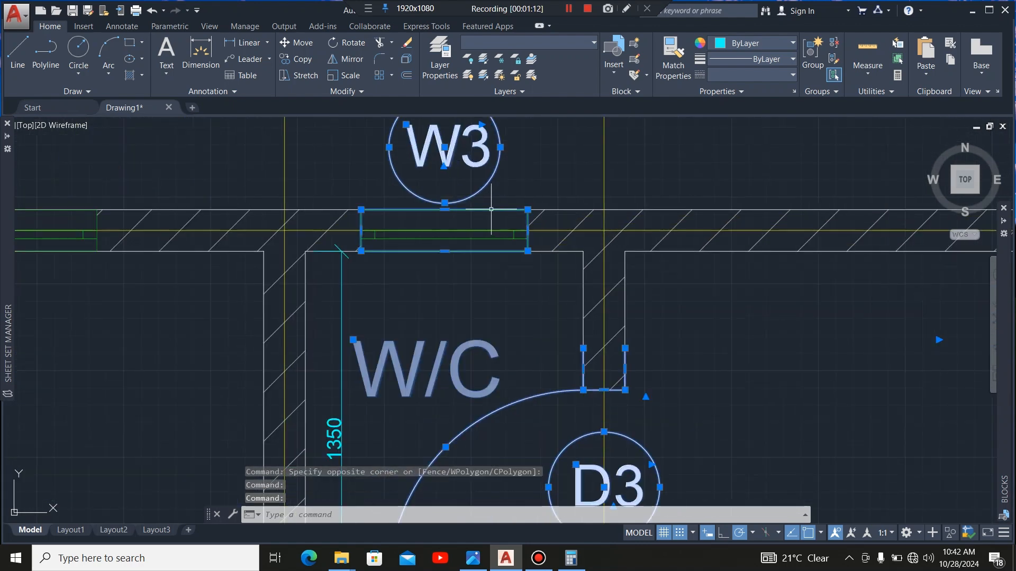
scroll(470, 210, "up", 3)
left_click(535, 233)
left_click(296, 237)
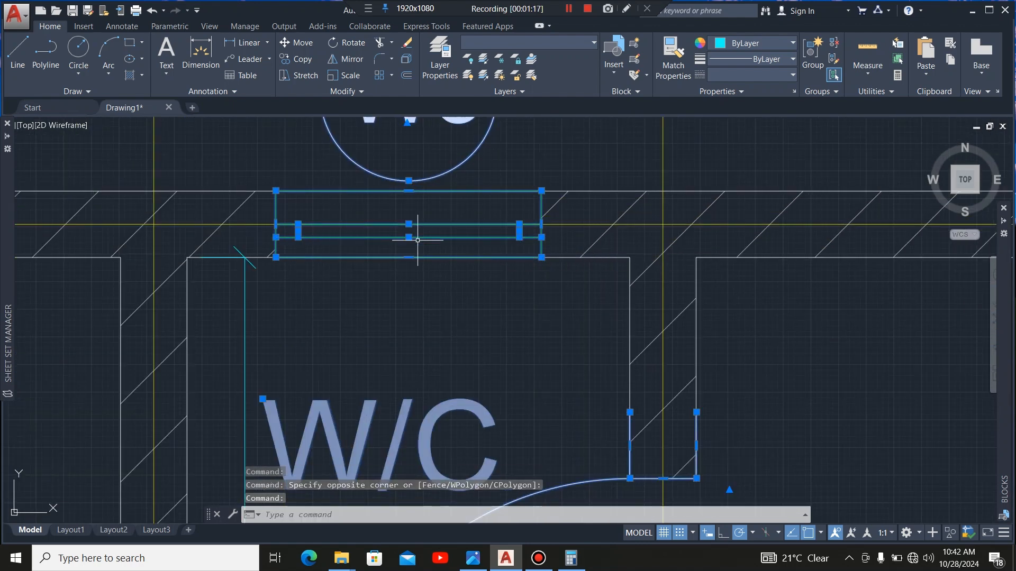
Add the living room's W1 window on gridline 1 to the selection and erase all selected doors, windows, tags and room labels
scroll(364, 234, "down", 6)
scroll(364, 233, "up", 3)
left_click(521, 254)
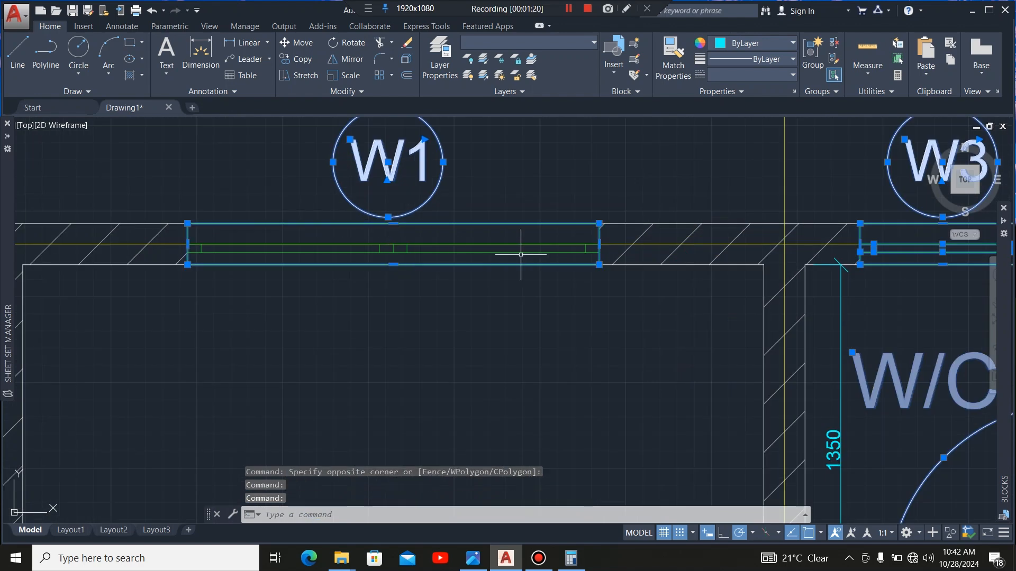
left_click(591, 248)
left_click(192, 253)
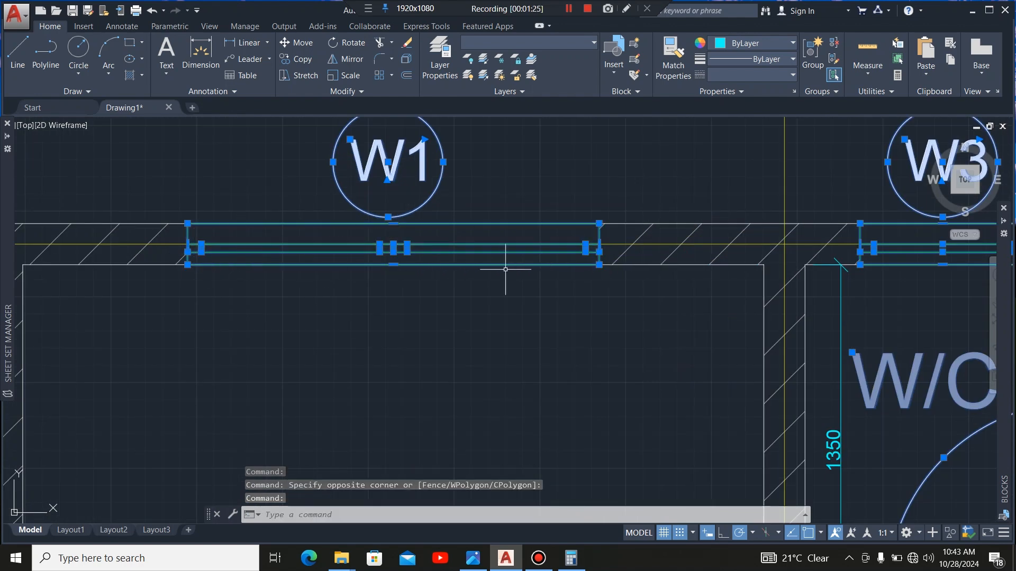
scroll(505, 269, "down", 6)
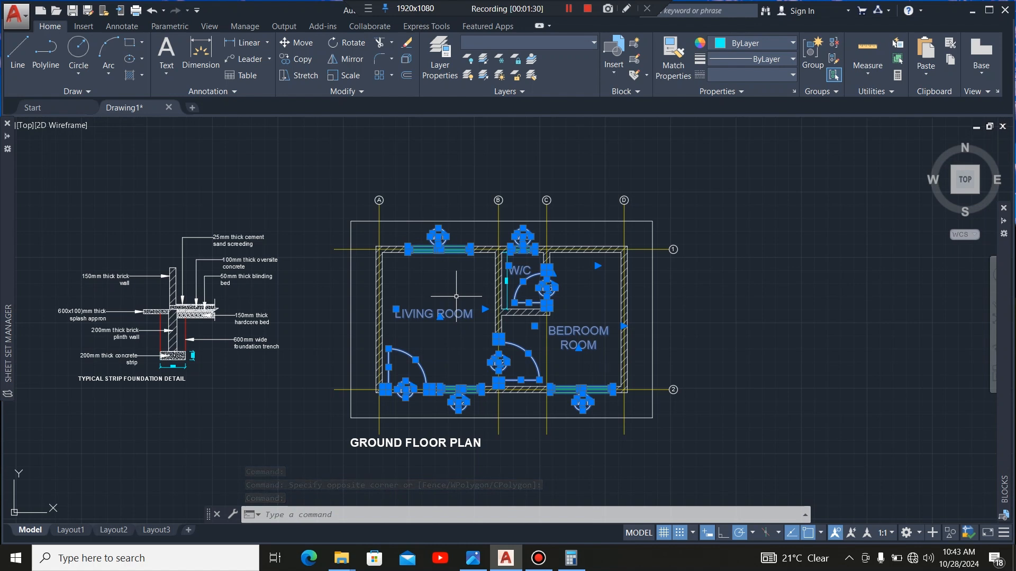
key("Delete")
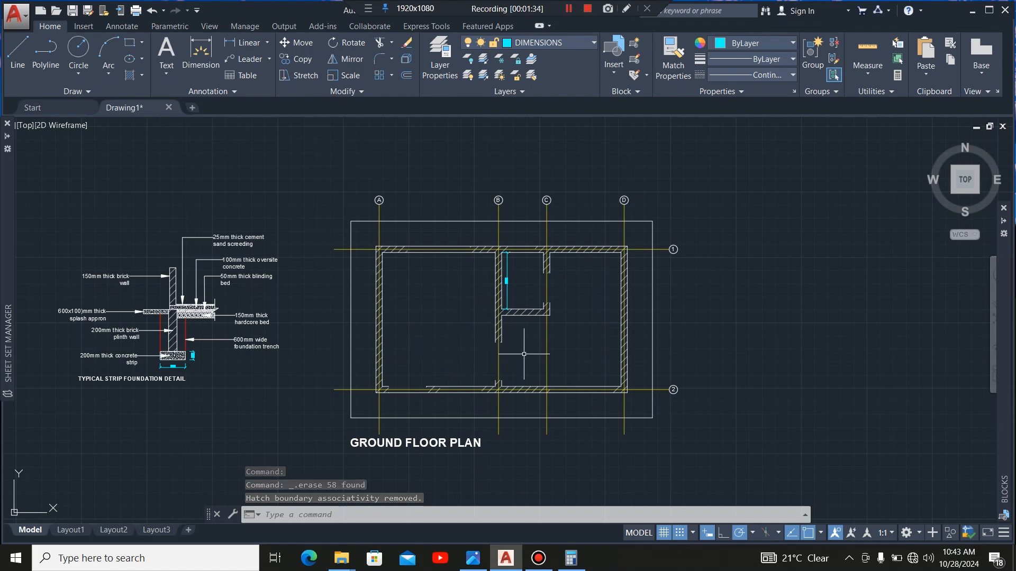
Offset gridline 1 by 300 mm to both sides
scroll(526, 318, "up", 2)
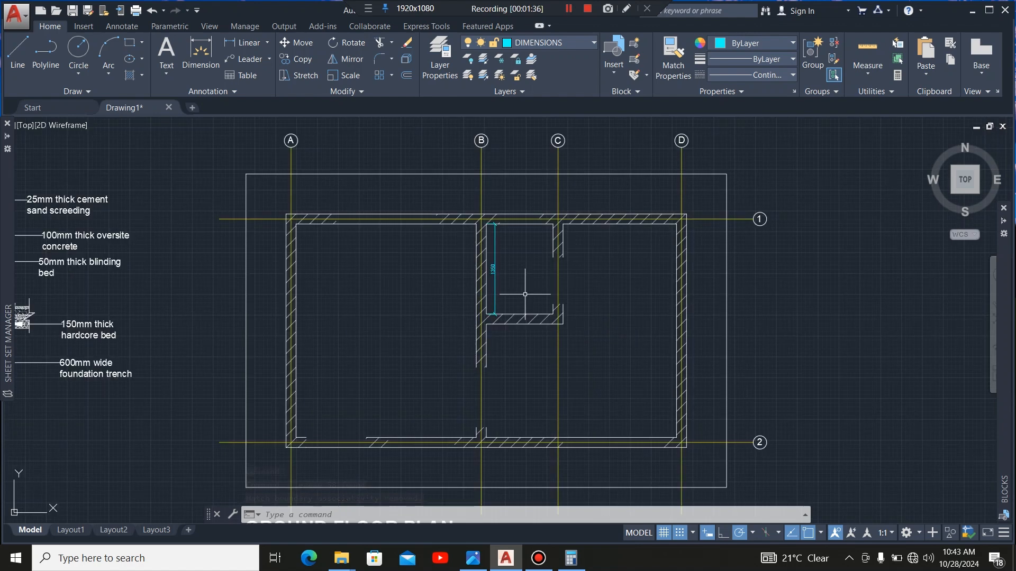
scroll(486, 213, "down", 2)
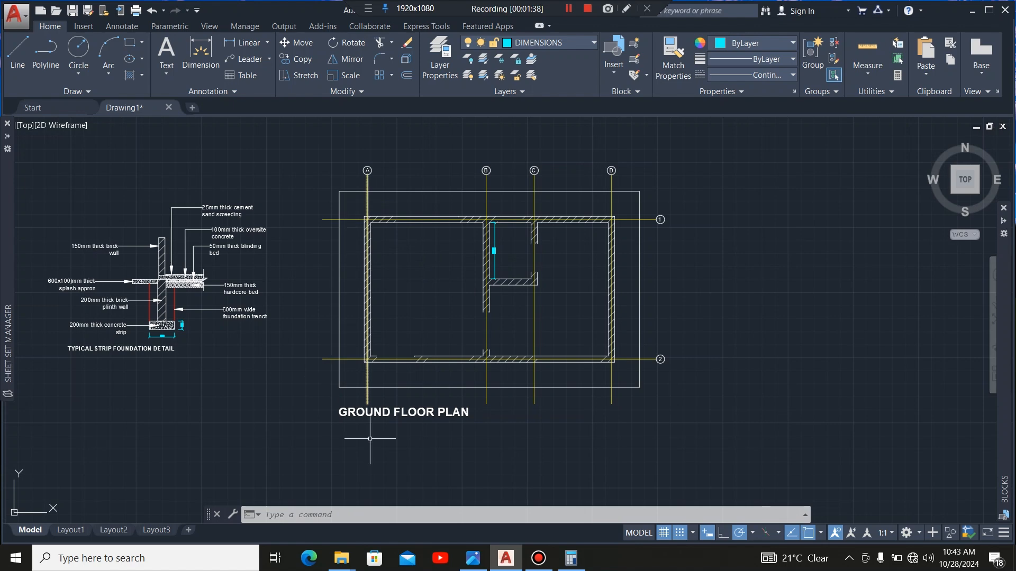
scroll(623, 215, "up", 4)
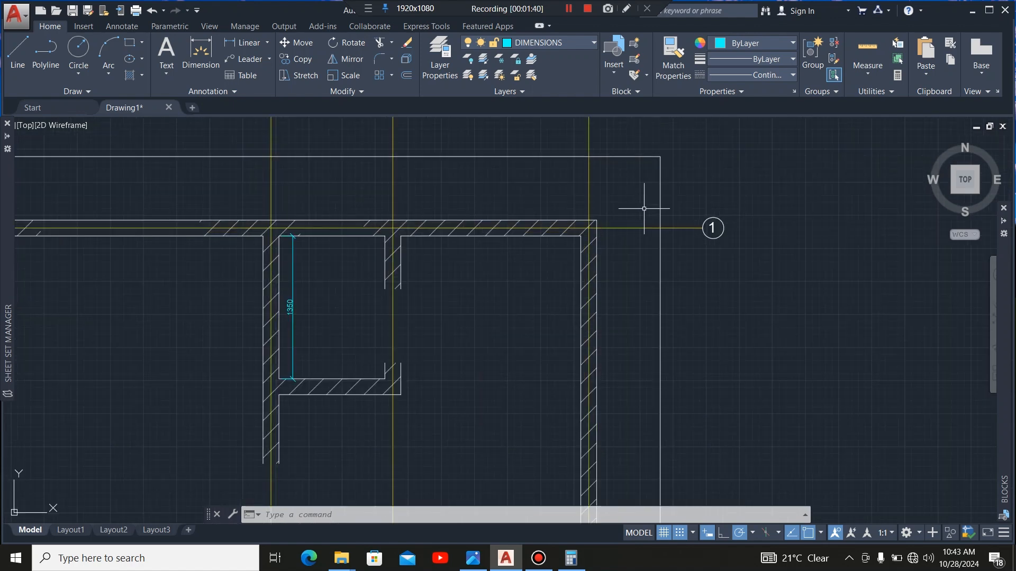
left_click(644, 208)
left_click(629, 275)
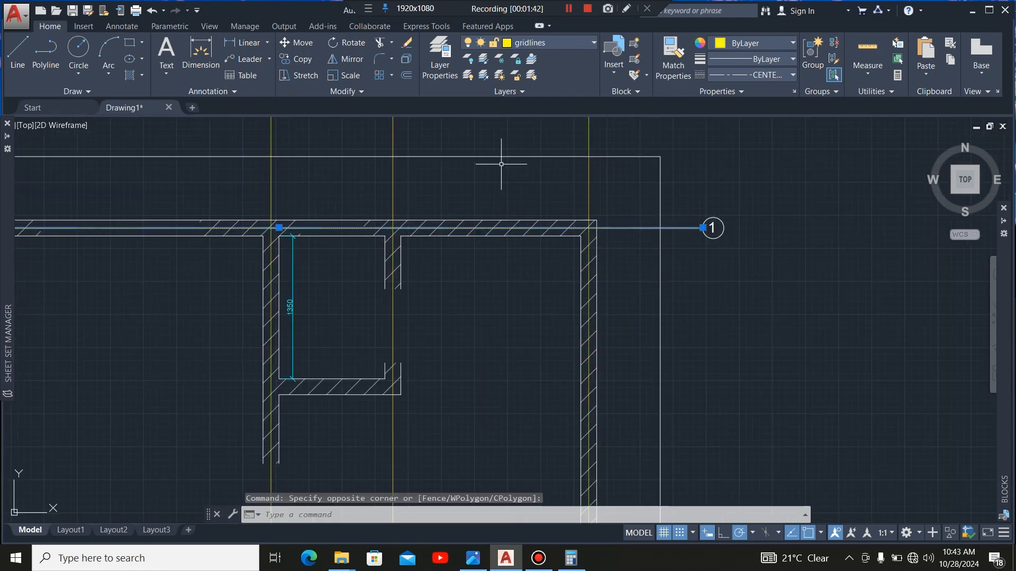
left_click(406, 73)
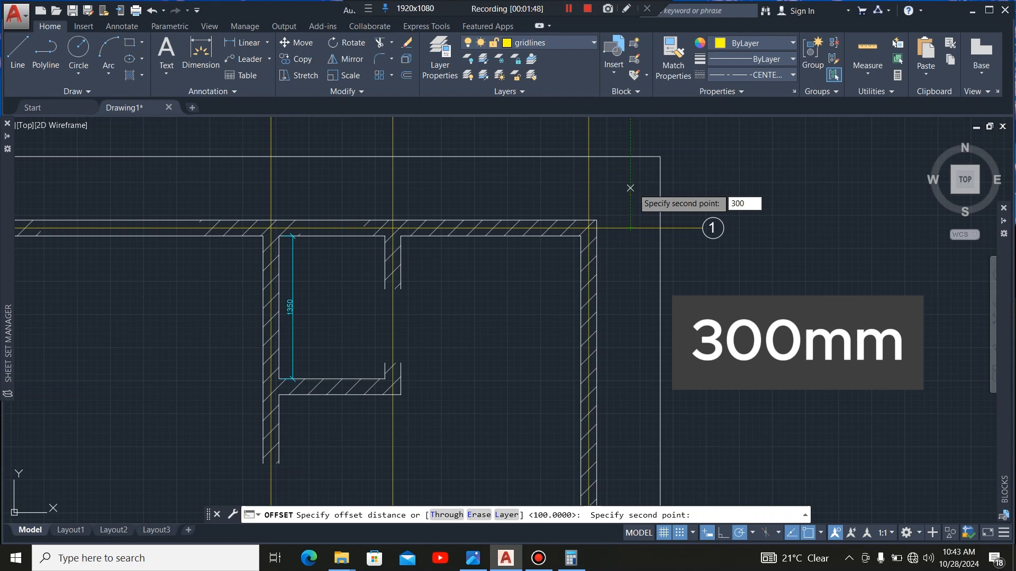
key("Return")
left_click(633, 187)
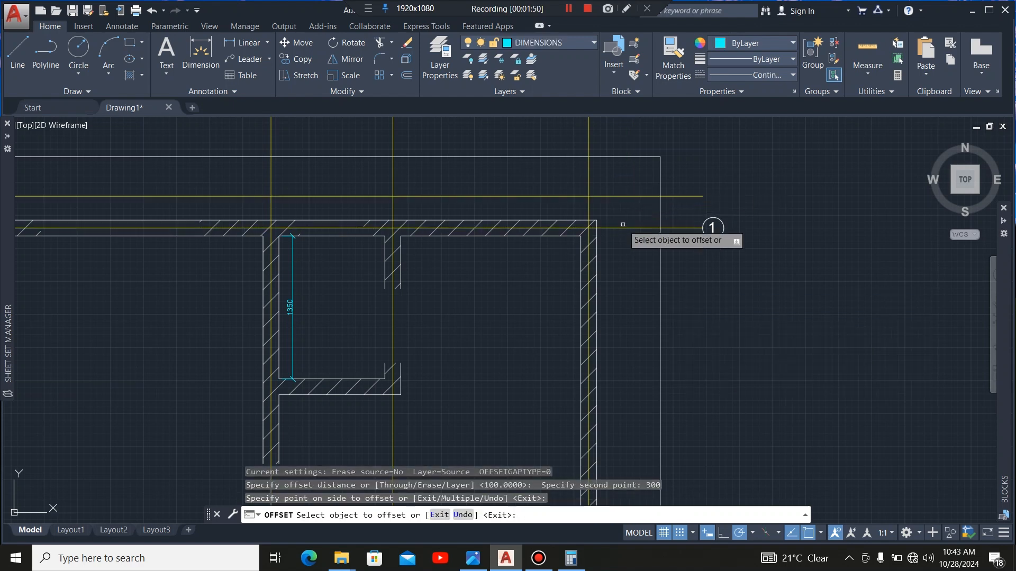
left_click(626, 228)
left_click(630, 343)
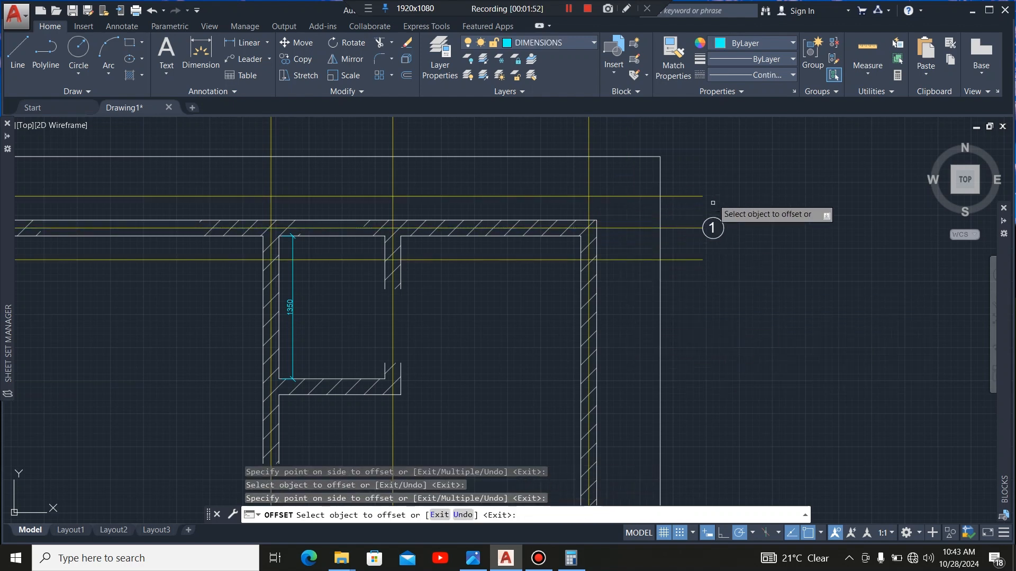
Examine the concrete strip's width dimension in the typical strip foundation detail and compare it with the offset lines along gridline 1
scroll(654, 291, "down", 5)
scroll(679, 241, "up", 5)
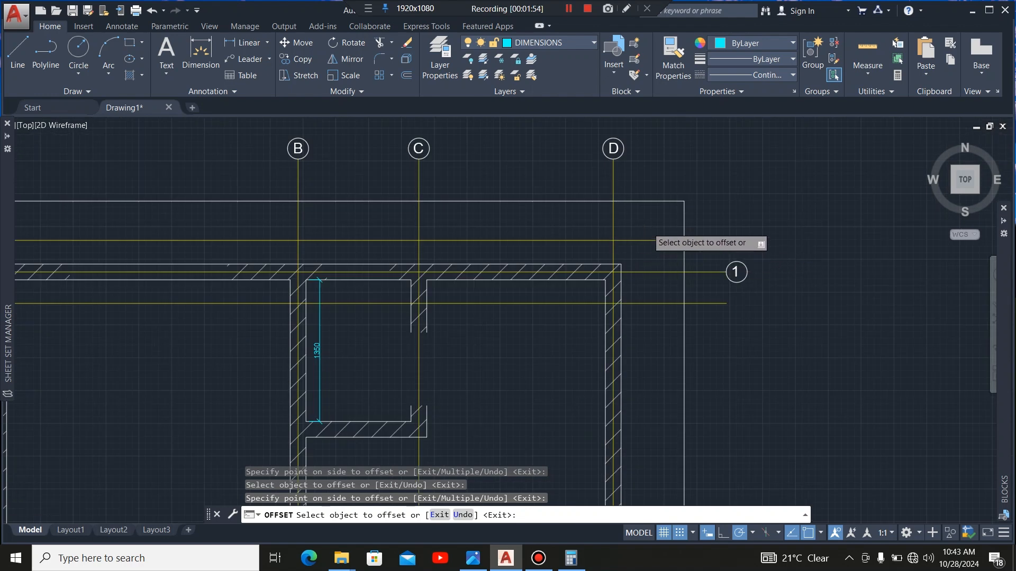
scroll(643, 254, "down", 2)
scroll(733, 218, "down", 3)
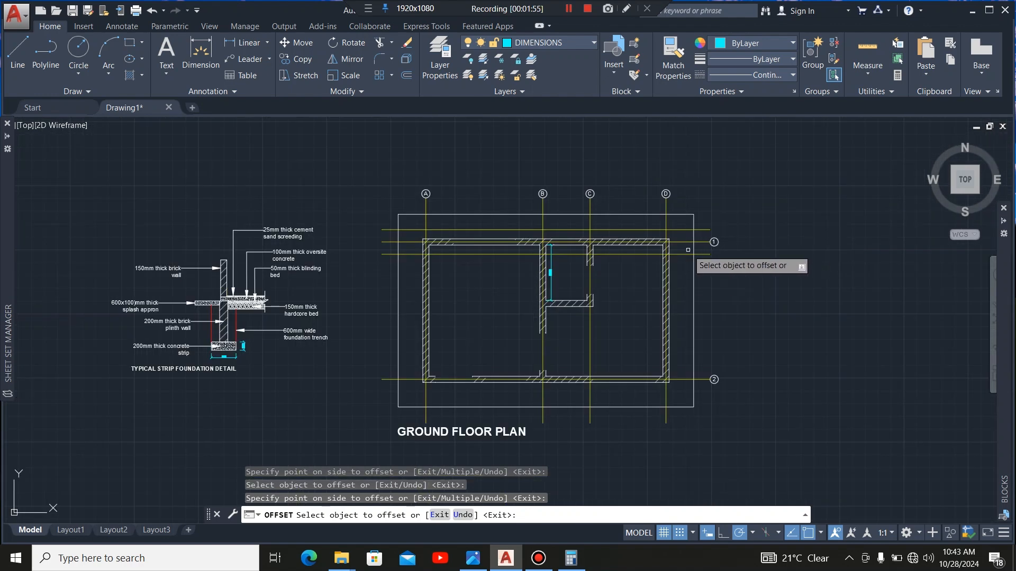
scroll(687, 240, "up", 7)
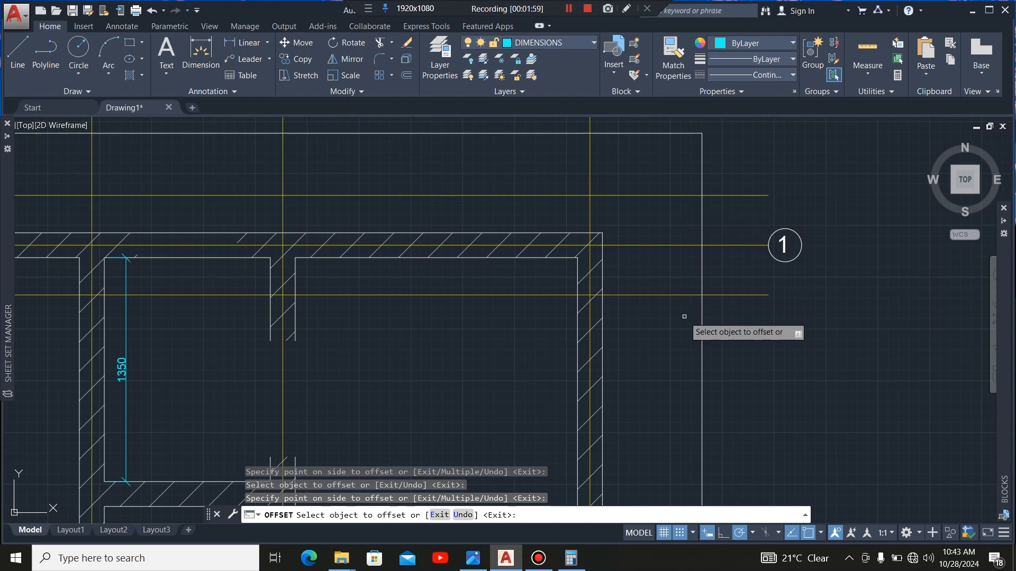
scroll(685, 315, "down", 7)
scroll(639, 324, "down", 2)
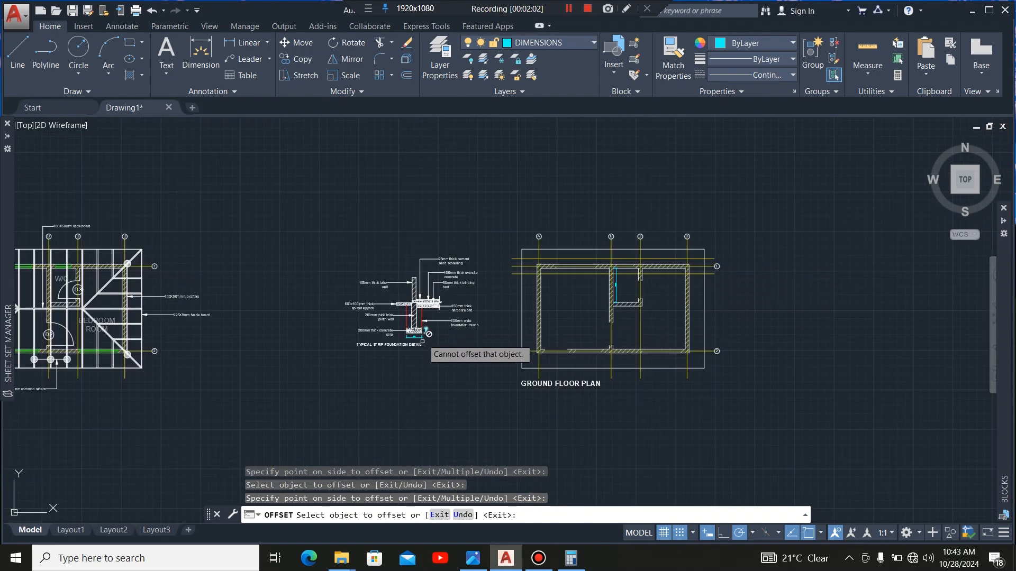
scroll(422, 342, "up", 8)
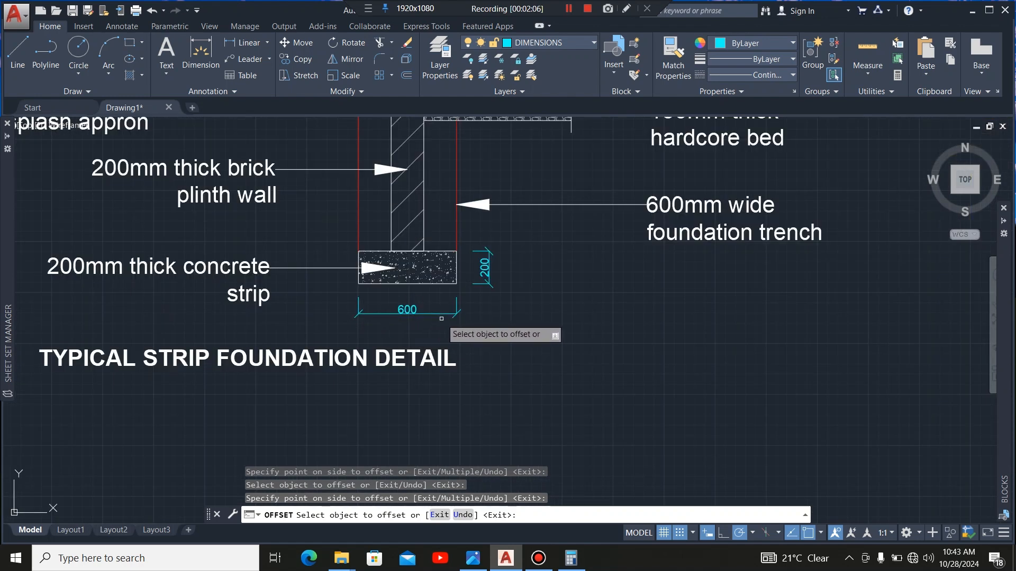
scroll(339, 324, "down", 5)
left_click(311, 331)
scroll(311, 331, "down", 2)
scroll(311, 330, "up", 5)
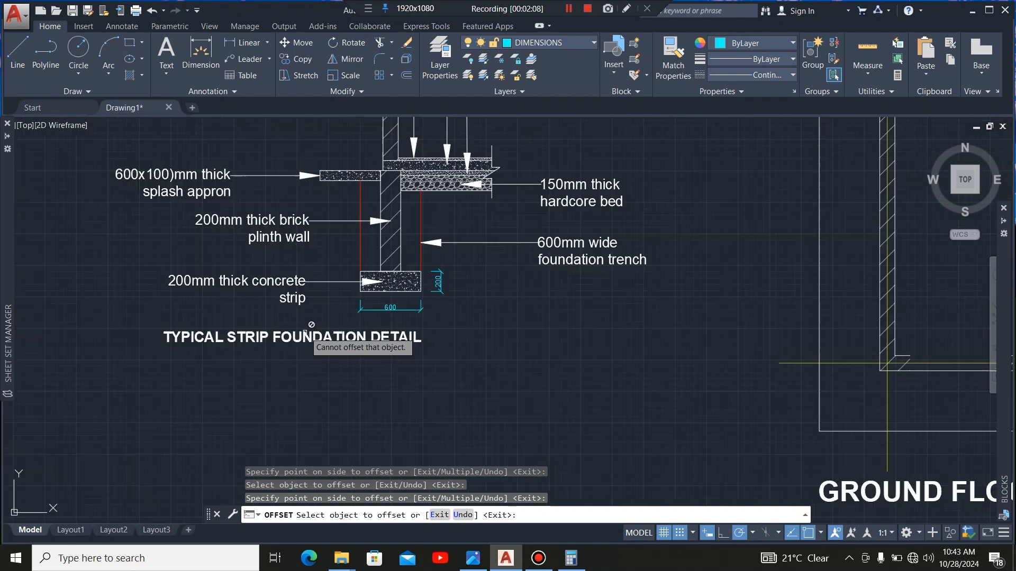
scroll(417, 309, "up", 2)
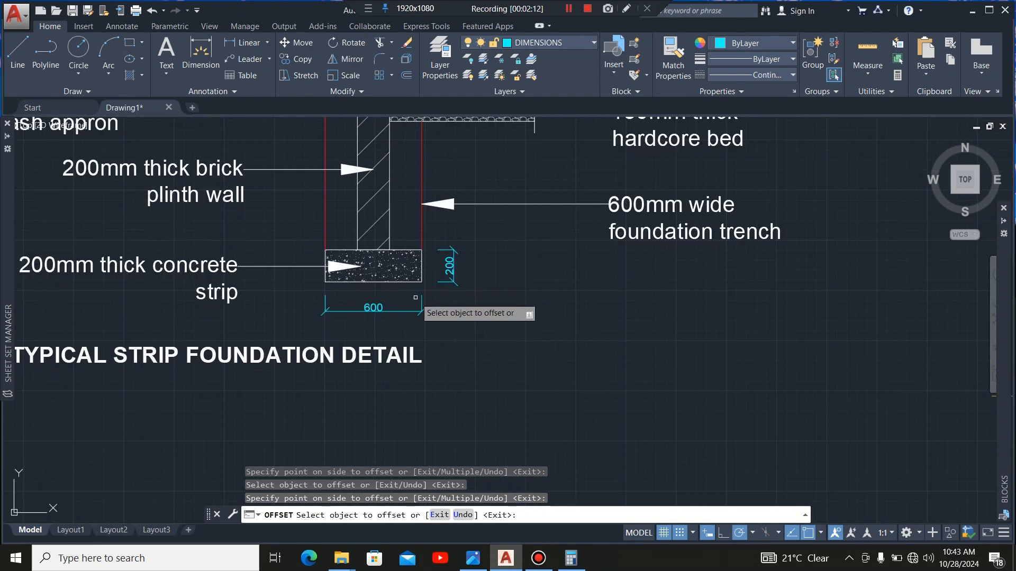
left_click(201, 286)
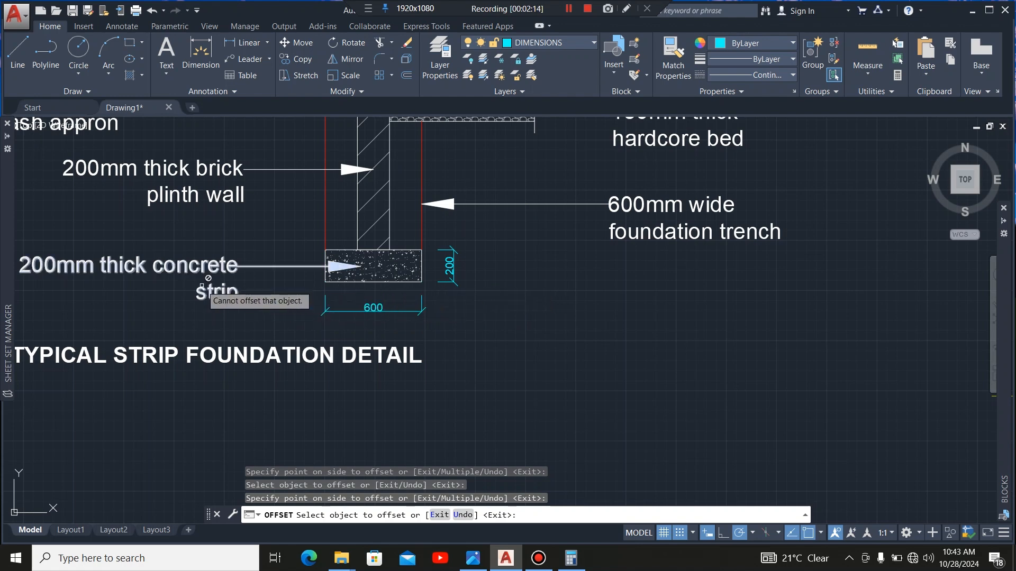
scroll(233, 295, "down", 5)
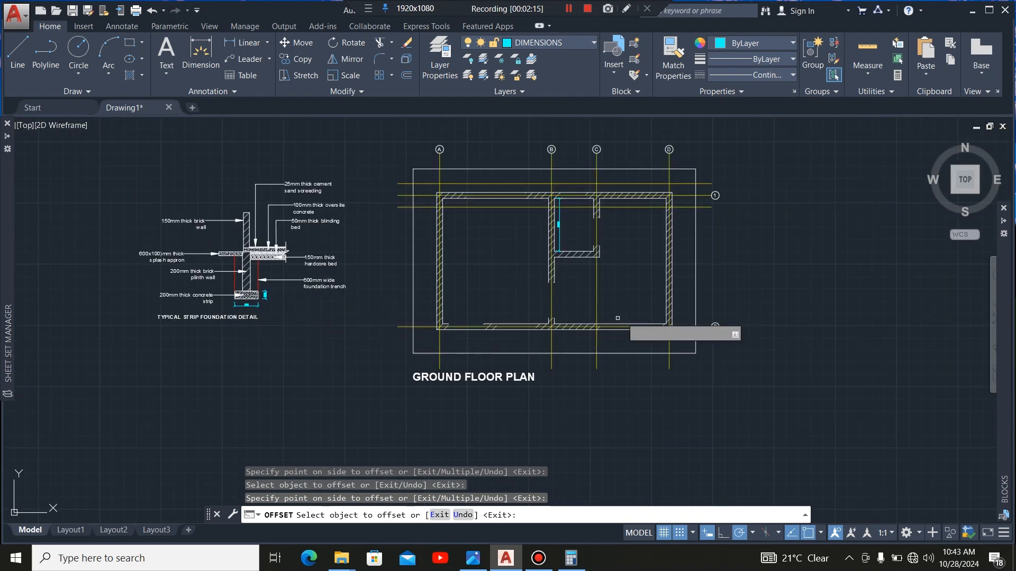
Offset gridlines D and C by 300 mm to both sides
scroll(684, 179, "up", 2)
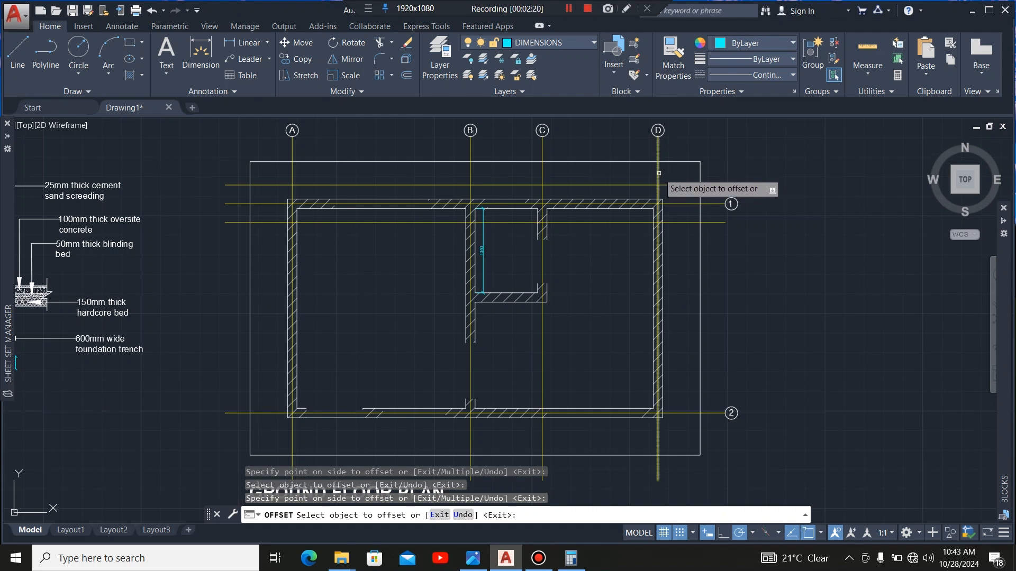
left_click(659, 173)
left_click(673, 174)
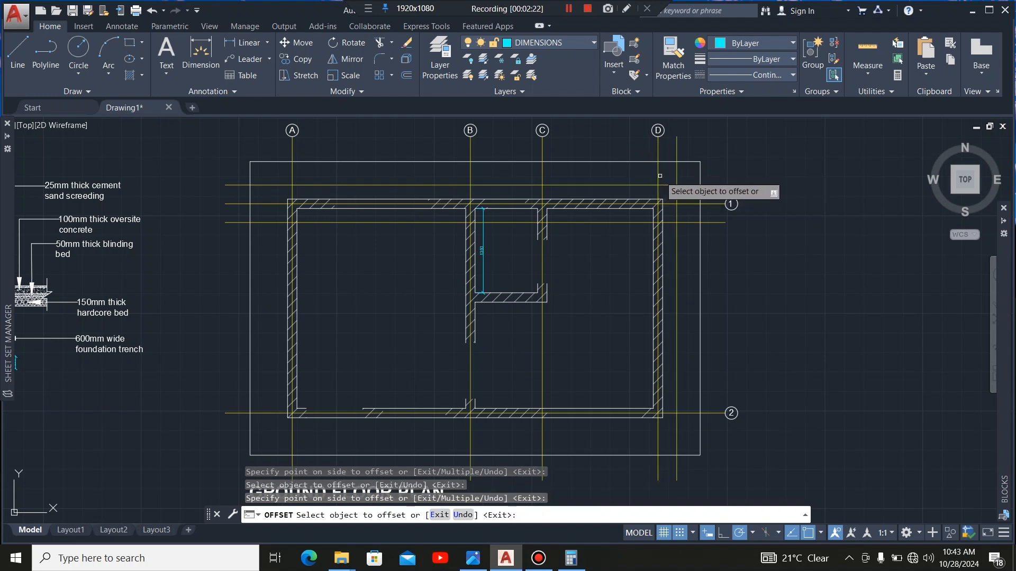
left_click(657, 174)
left_click(631, 176)
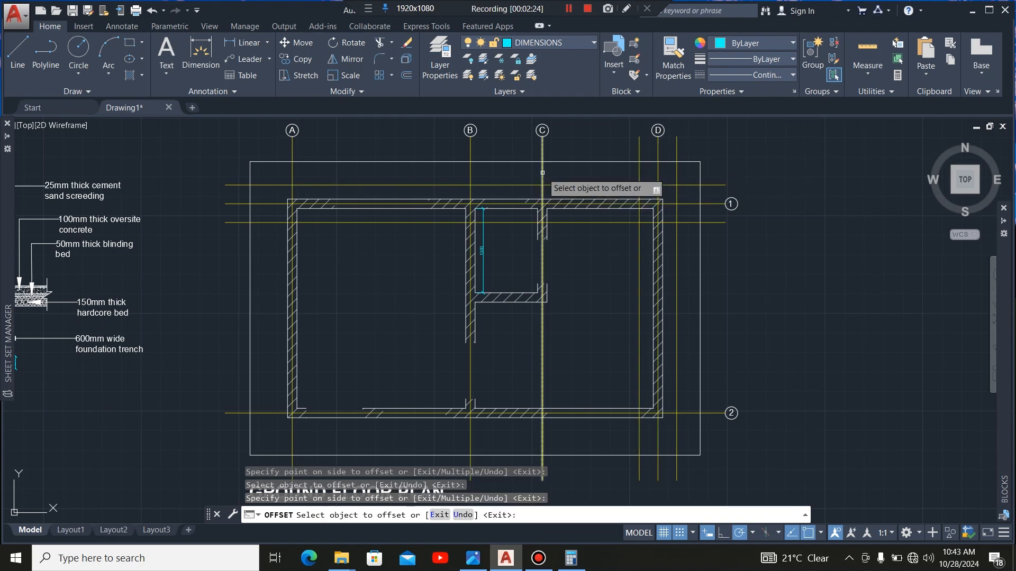
left_click(542, 174)
left_click(551, 173)
left_click(542, 173)
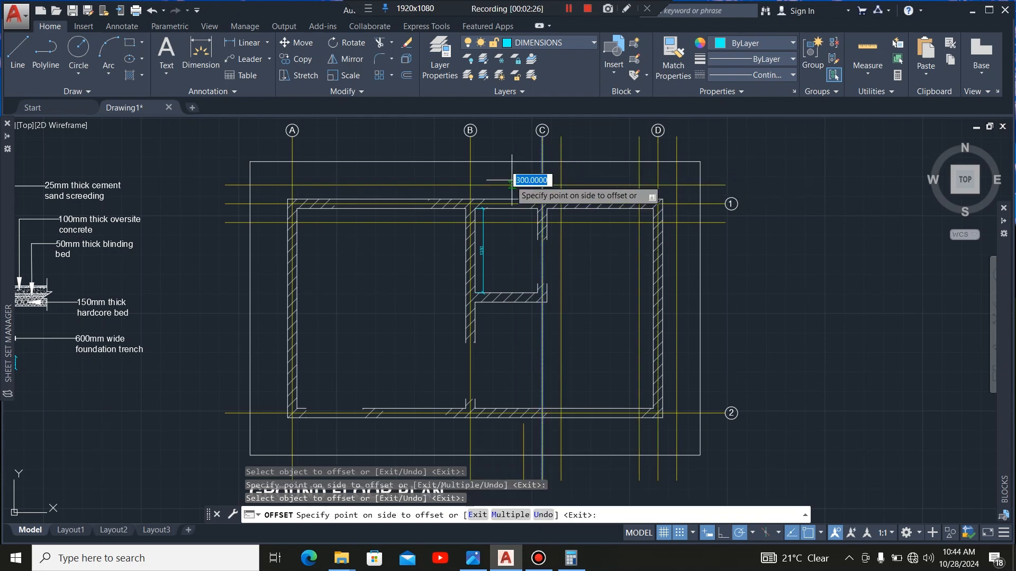
left_click(526, 178)
Offset gridlines B and A by 300 mm to both sides
left_click(470, 181)
left_click(482, 180)
left_click(470, 178)
left_click(458, 175)
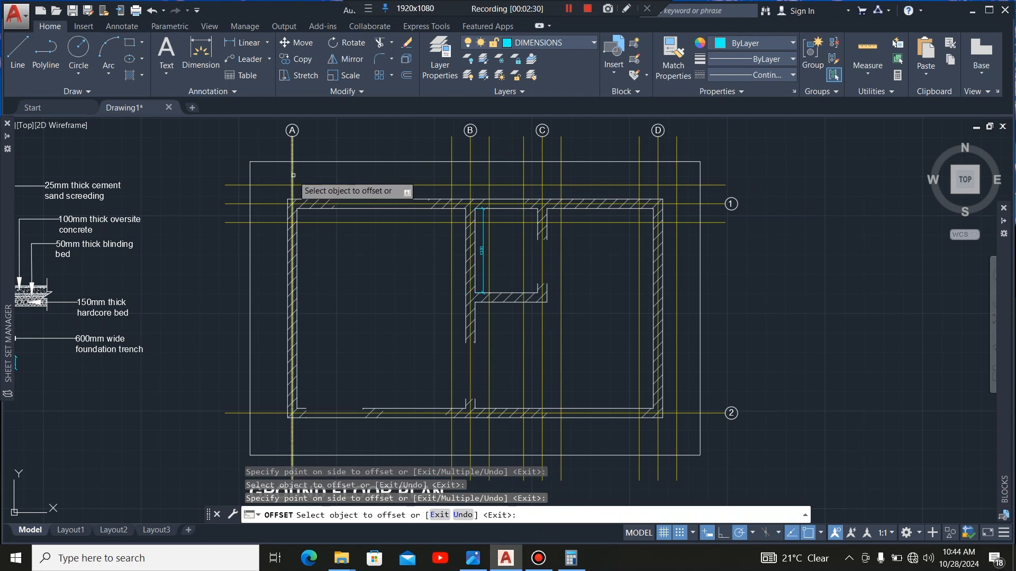
left_click(293, 175)
left_click(305, 180)
left_click(294, 176)
left_click(283, 174)
Offset gridline 2 by 300 mm to both sides
left_click(687, 414)
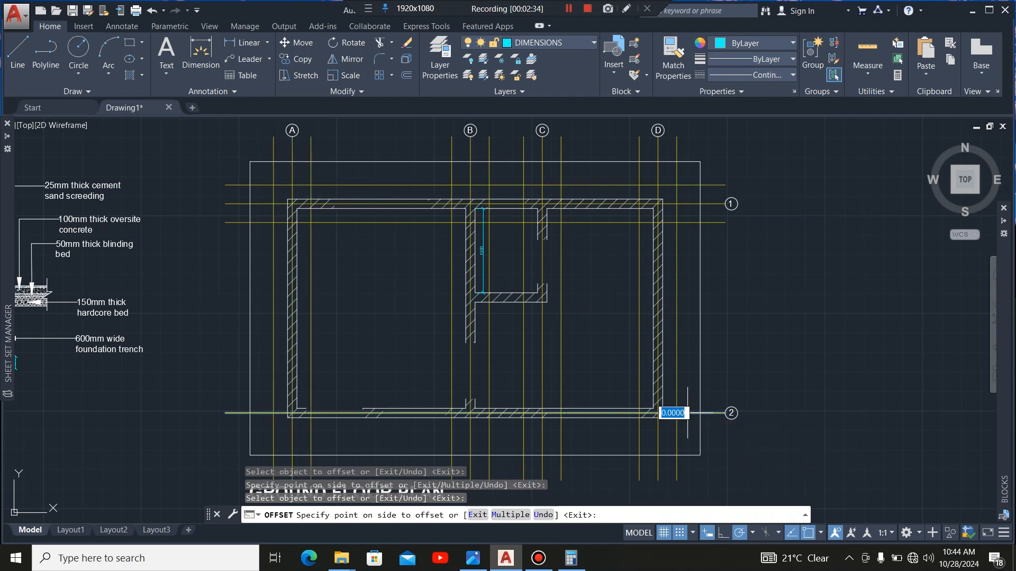
left_click(694, 422)
left_click(682, 414)
left_click(582, 371)
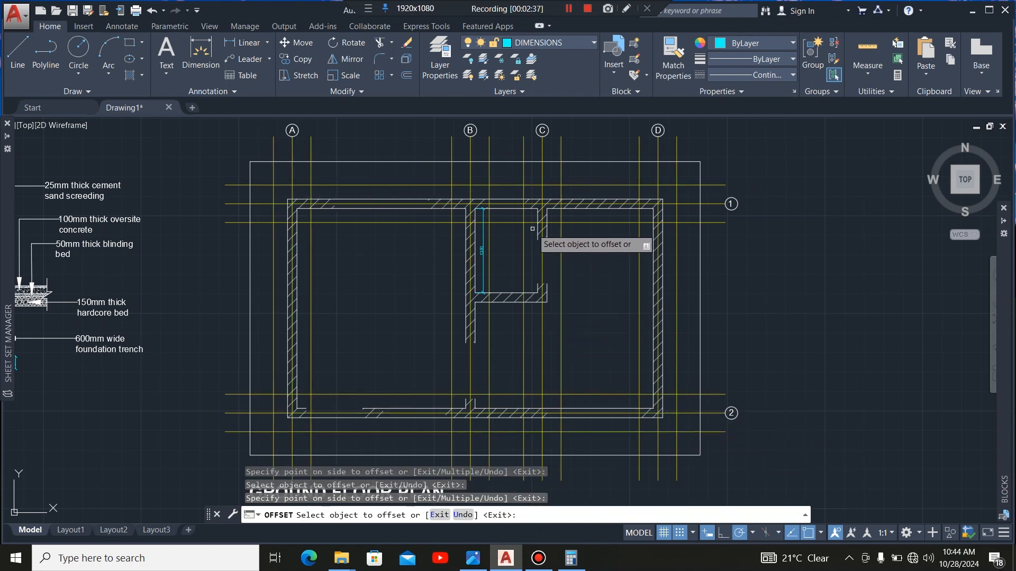
Offset gridline 1 by 1500 mm towards gridline 2 to get a centreline for the W/C's lower wall
left_click(687, 204)
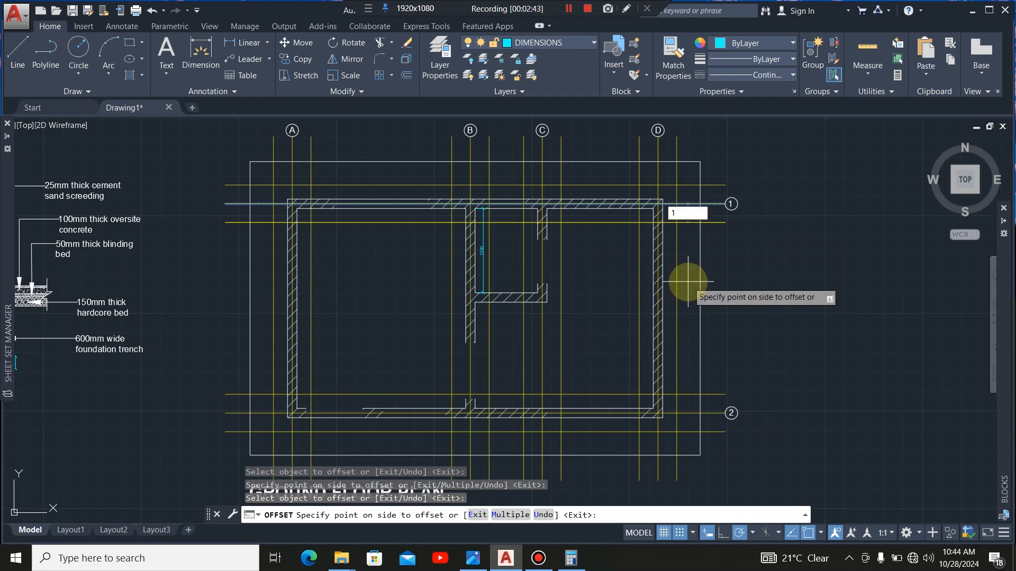
type("1500")
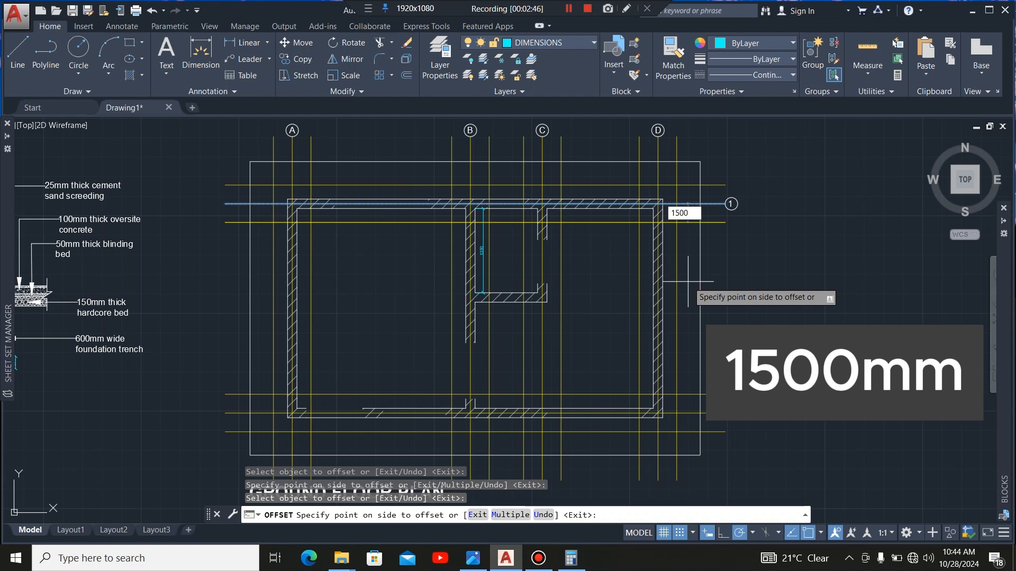
key("Return")
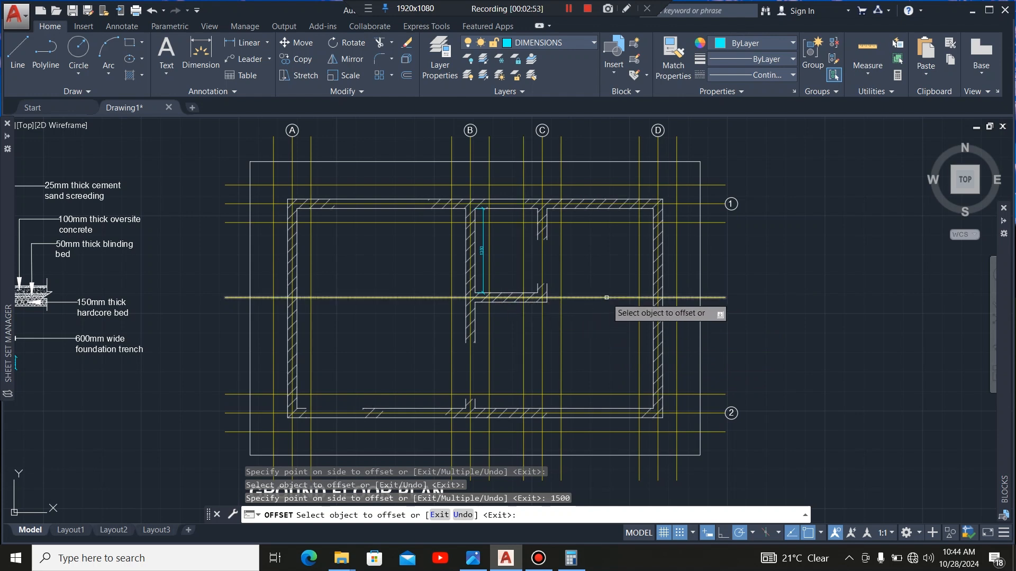
Offset the centreline of the W/C's lower wall by 300 mm to both sides and end the Offset command
left_click(579, 298)
left_click(590, 282)
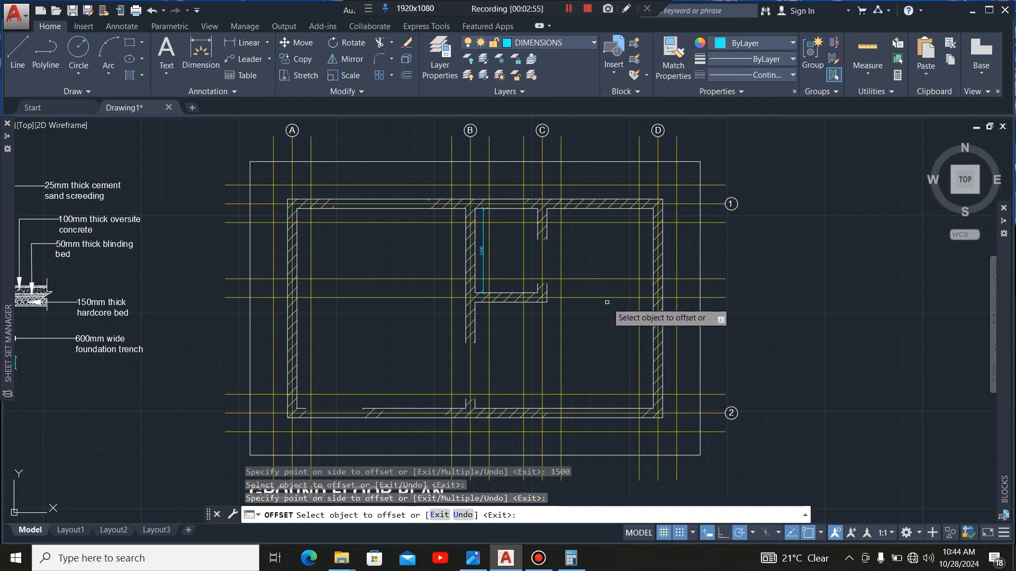
left_click(609, 298)
left_click(606, 349)
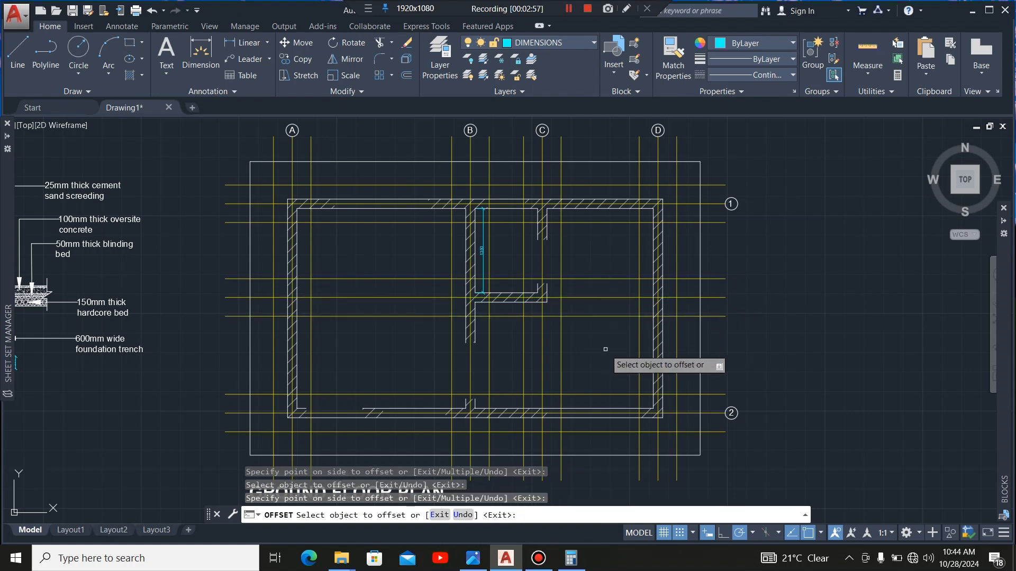
scroll(581, 247, "down", 2)
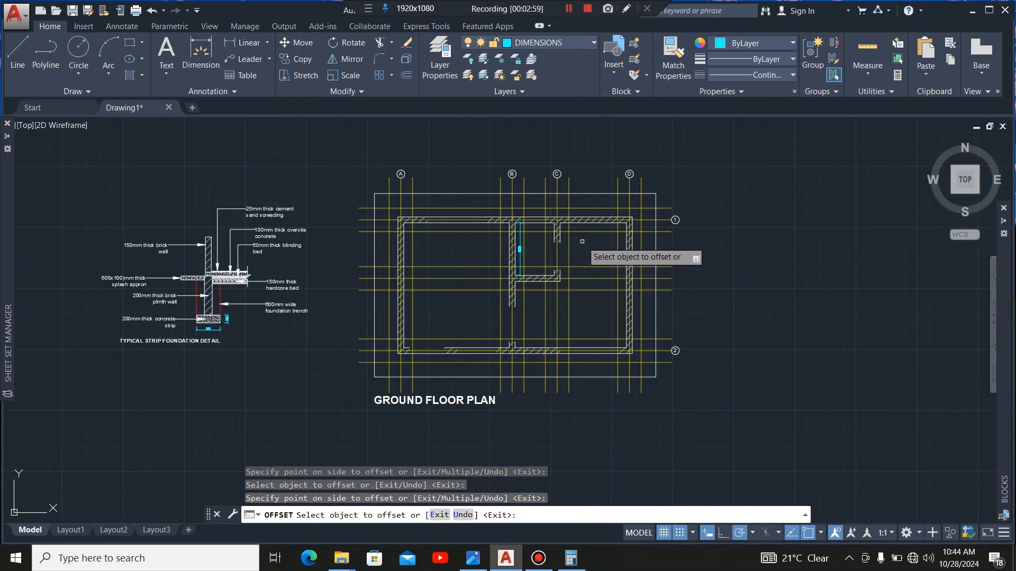
scroll(582, 242, "up", 2)
key("Escape")
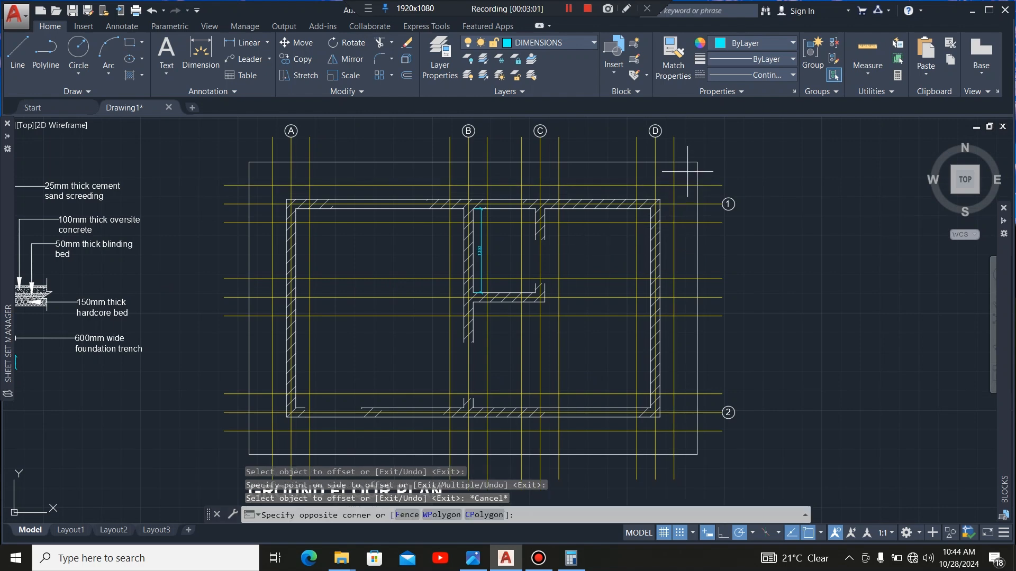
Start Trim with the whole plan, including its gridlines and offset trench lines, selected as cutting edges
scroll(465, 317, "down", 2)
scroll(427, 340, "up", 2)
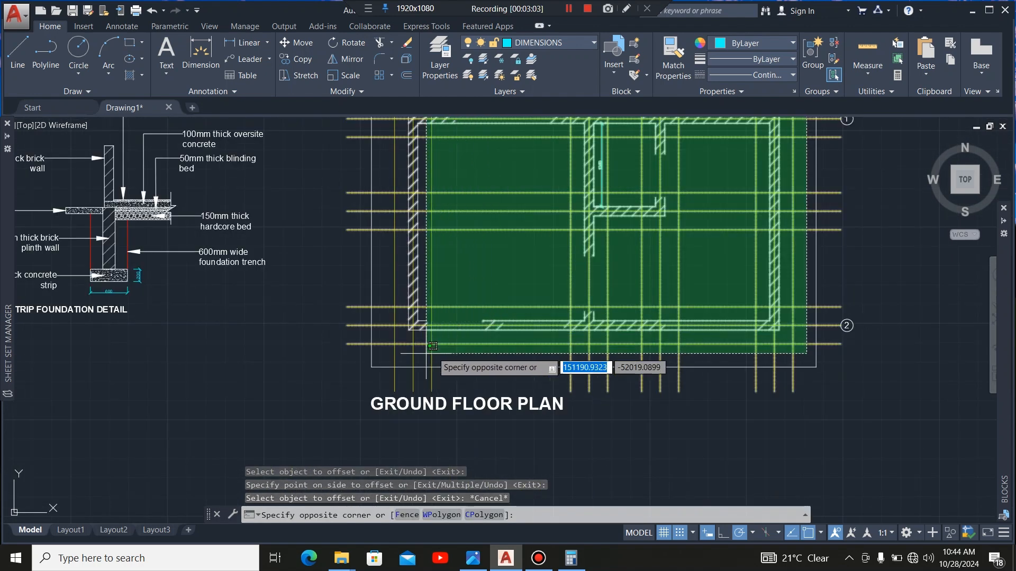
left_click(418, 411)
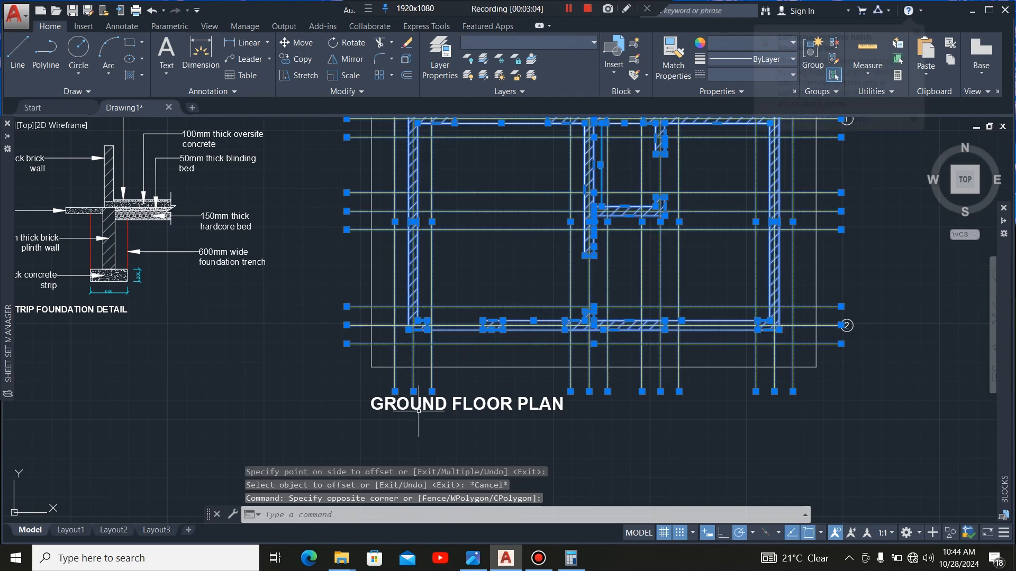
scroll(419, 411, "down", 4)
scroll(465, 372, "up", 2)
scroll(559, 269, "up", 2)
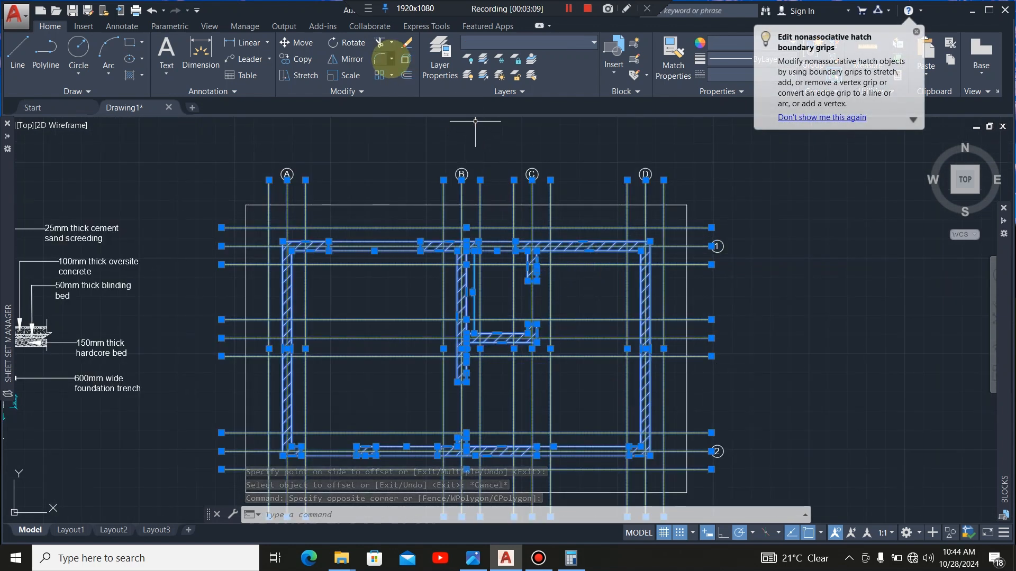
left_click(379, 42)
scroll(675, 202, "up", 5)
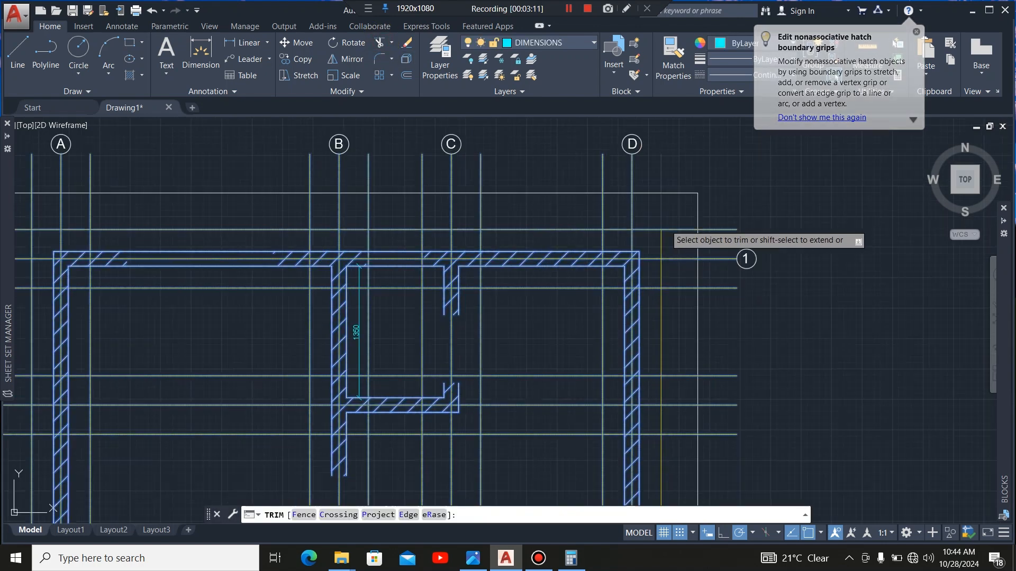
scroll(675, 202, "down", 4)
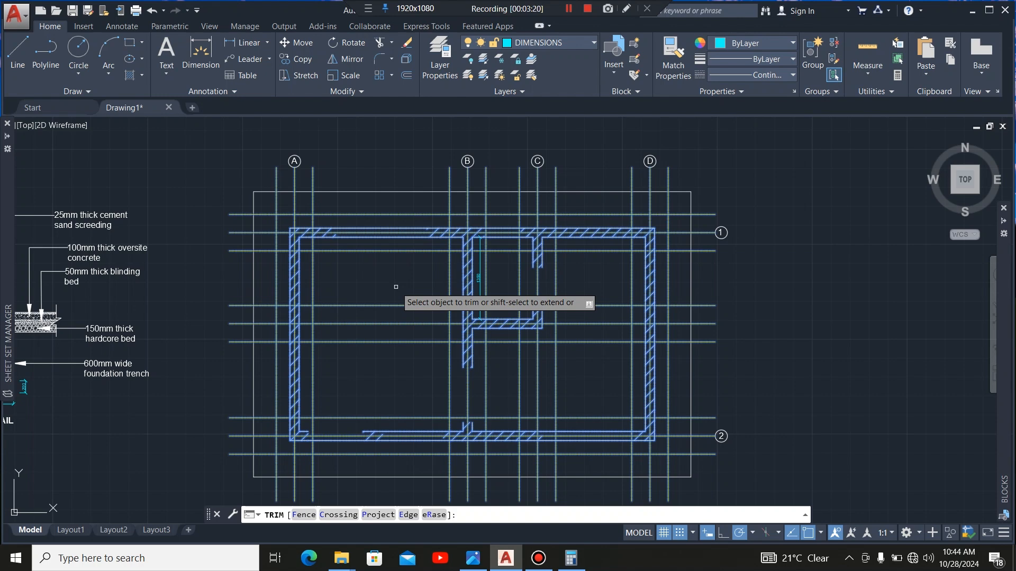
Trim the upper ends of gridline D's two trench lines back to gridline 1's outer trench line
scroll(674, 183, "up", 4)
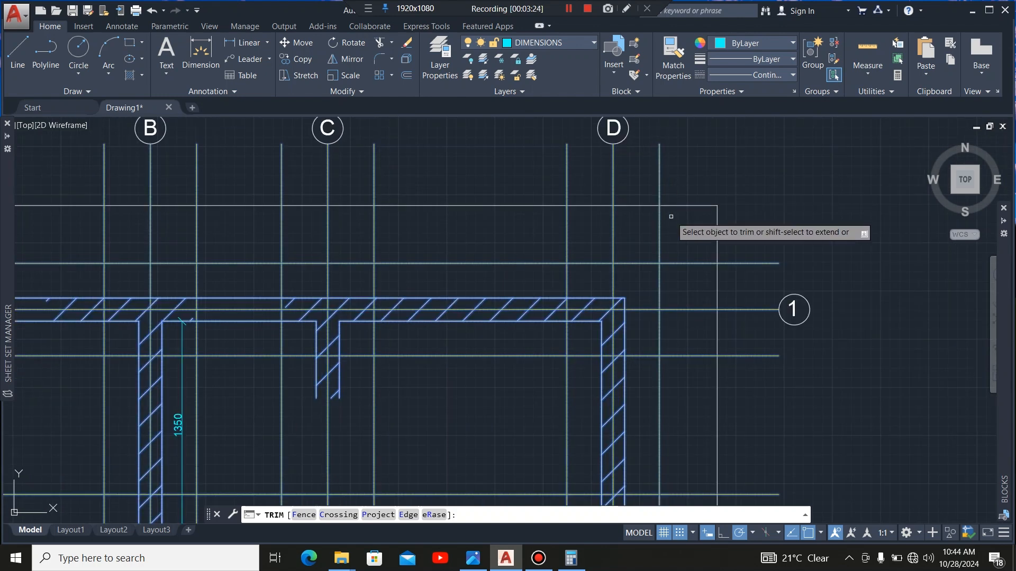
left_click(672, 218)
left_click(646, 238)
left_click(594, 219)
left_click(546, 246)
Trim the ends of gridline 1's two trench lines that project beyond gridline D's outer trench line
scroll(581, 177, "down", 4)
scroll(614, 224, "up", 4)
left_click(642, 206)
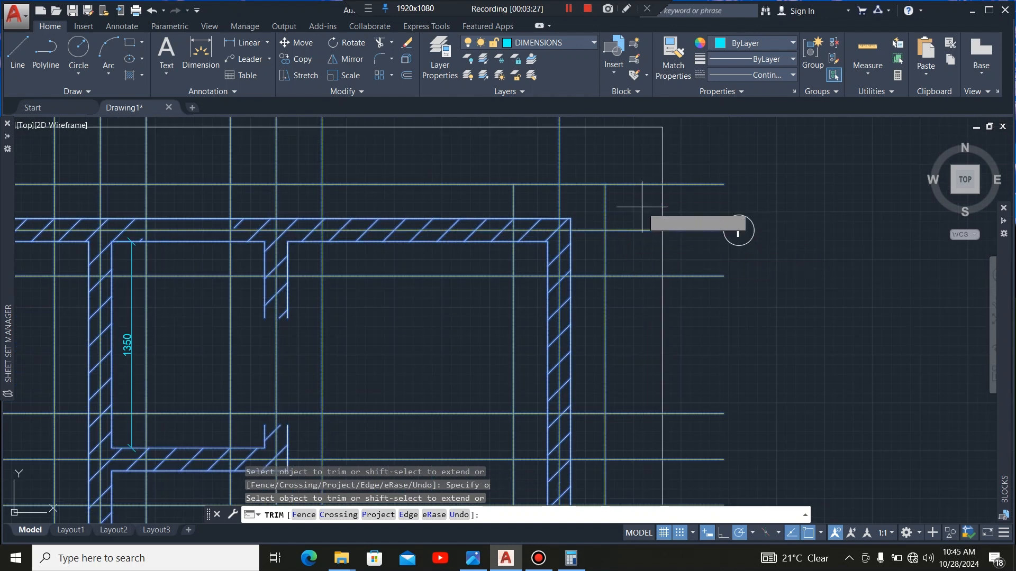
left_click(627, 159)
left_click(642, 301)
left_click(635, 260)
left_click(586, 276)
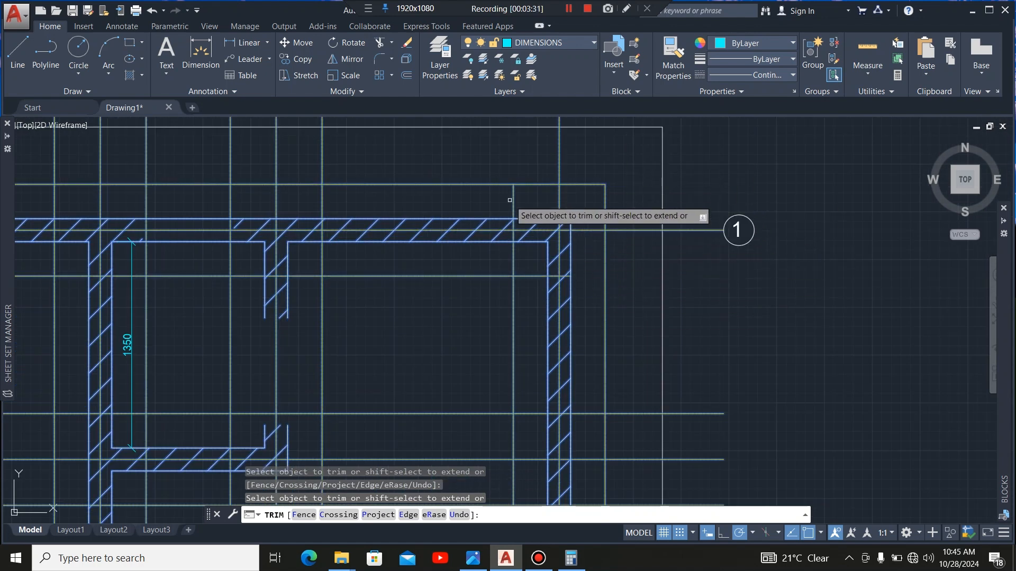
Trim the trench lines crossing the walls at gridlines D and 1 to leave a clean inner trench corner
scroll(514, 200, "up", 4)
left_click(514, 265)
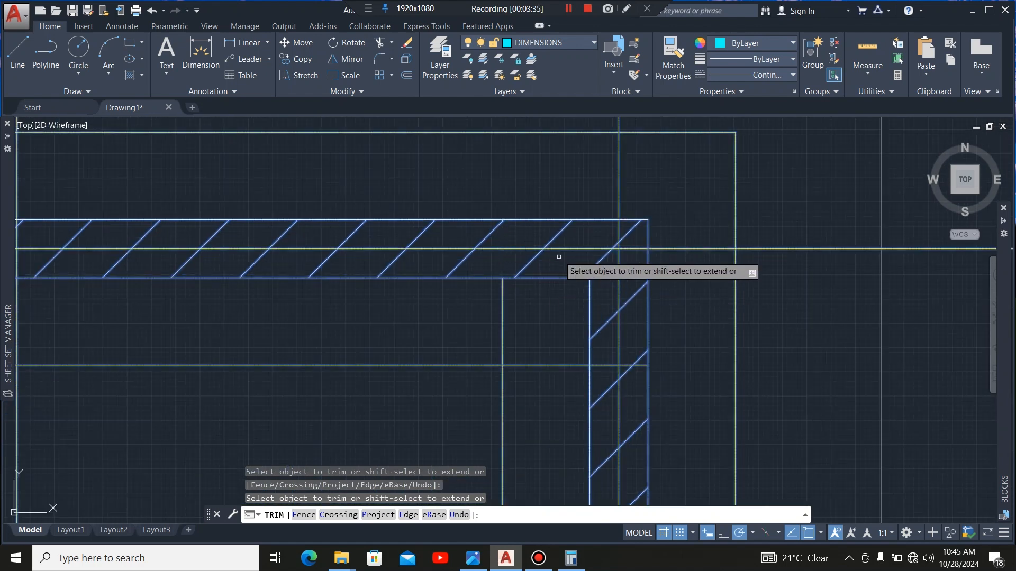
scroll(535, 284, "down", 4)
scroll(583, 295, "up", 4)
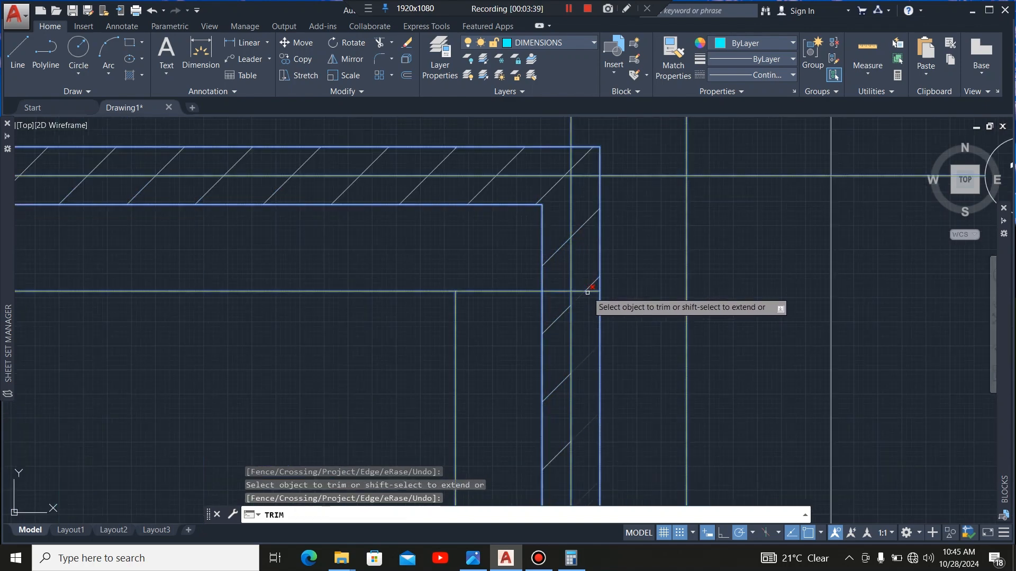
scroll(614, 212, "down", 5)
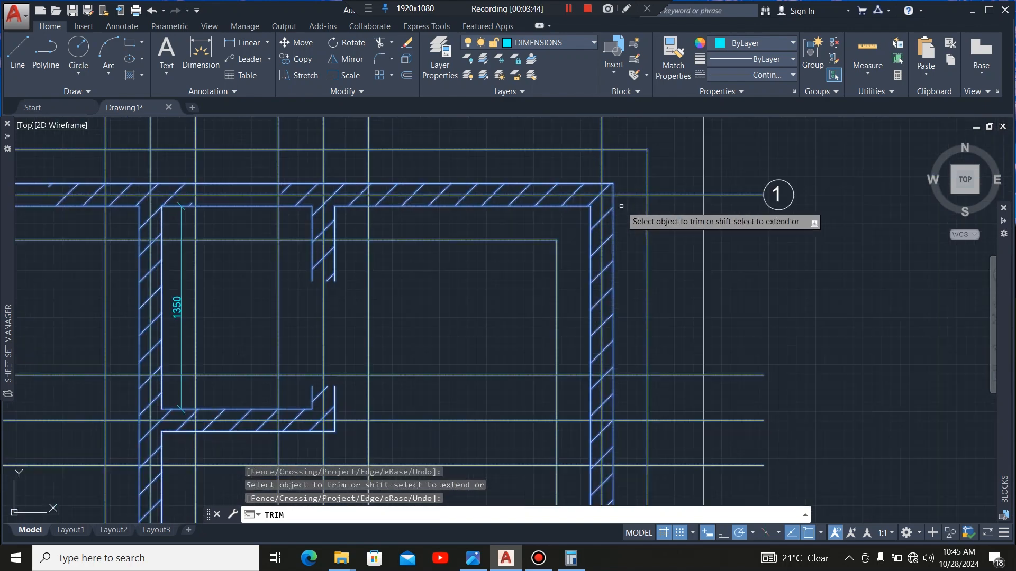
Trim the three W/C lower-wall lines back to the outer face of the wall on gridline D
scroll(631, 261, "up", 5)
left_click(655, 312)
left_click(621, 181)
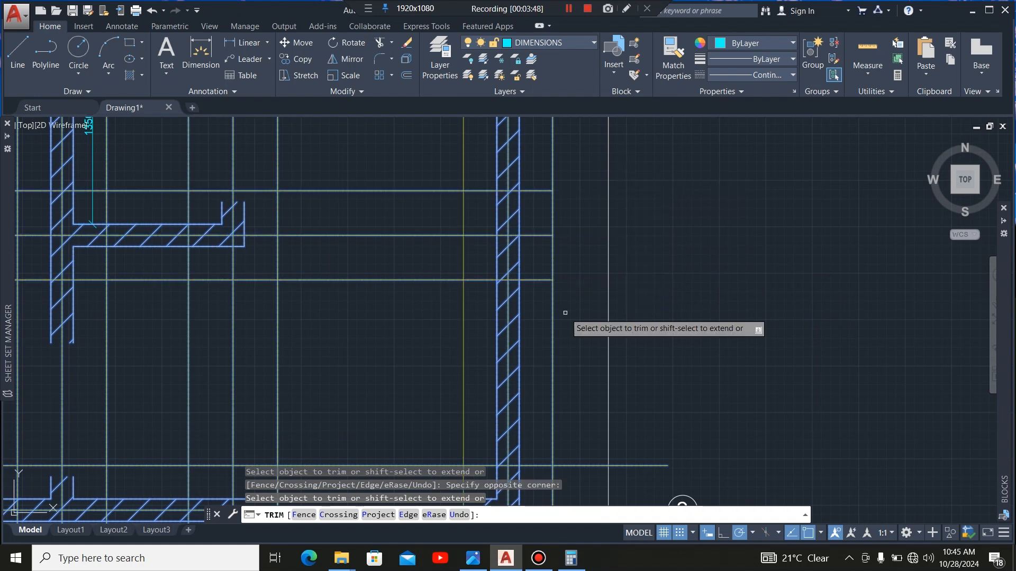
left_click(541, 293)
left_click(532, 234)
Trim the segments of the W/C lower-wall lines that run through the hatched wall on gridline D
scroll(508, 267, "up", 2)
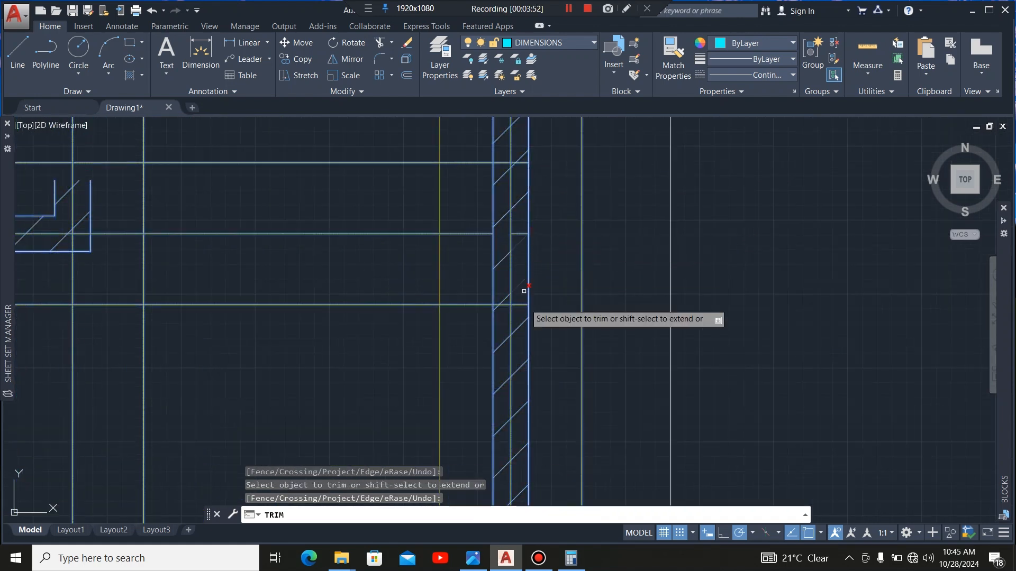
left_click(516, 305)
scroll(505, 312, "up", 4)
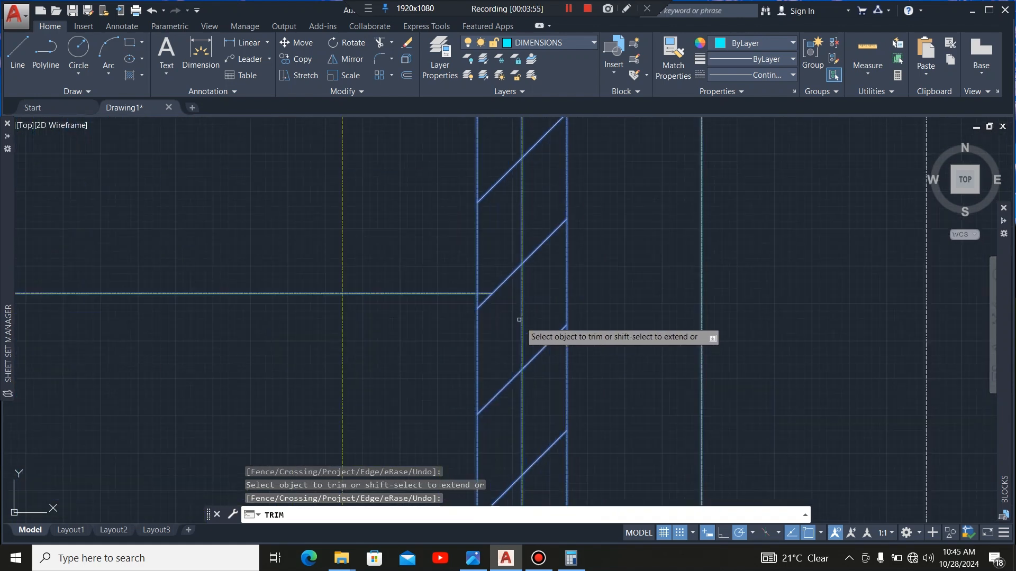
left_click(485, 294)
scroll(531, 355, "down", 2)
scroll(531, 356, "down", 2)
scroll(528, 323, "up", 2)
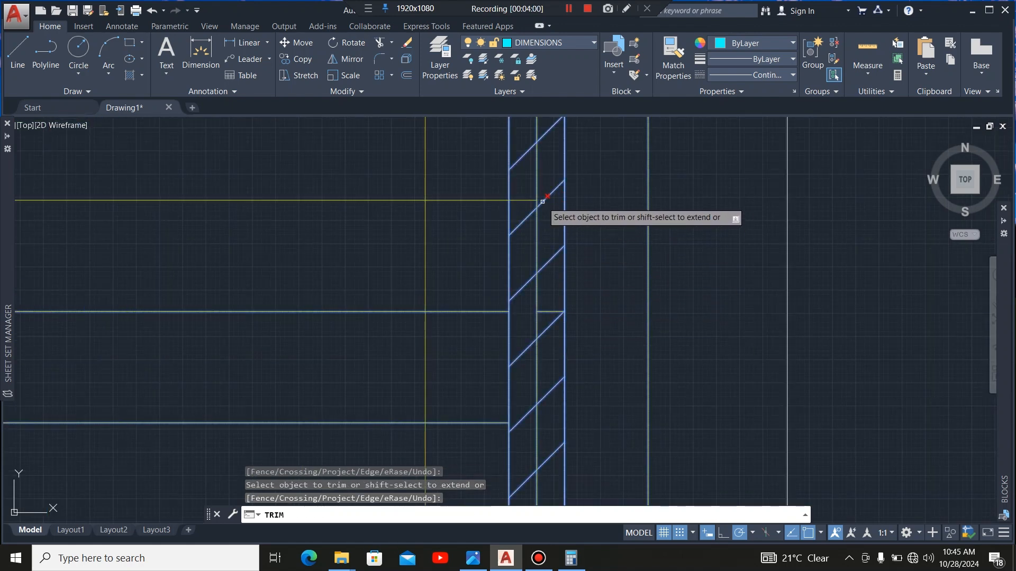
scroll(544, 202, "up", 2)
scroll(597, 307, "down", 5)
scroll(552, 333, "up", 4)
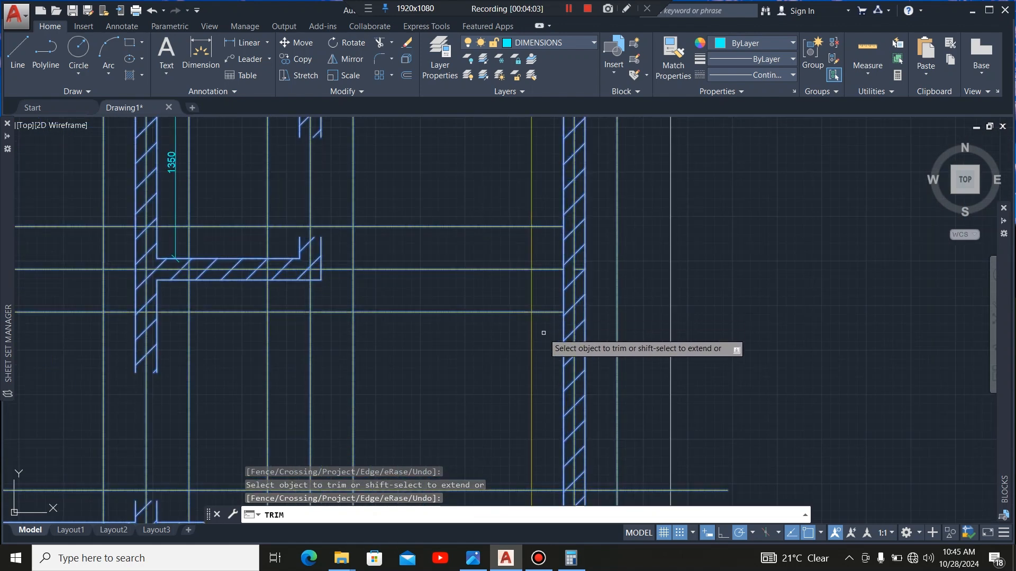
Trim the W/C lower-wall lines between gridlines C and D and between A and B, up to the adjoining trench lines
left_click(551, 330)
left_click(543, 193)
scroll(542, 193, "down", 5)
scroll(537, 294, "up", 2)
scroll(540, 261, "down", 2)
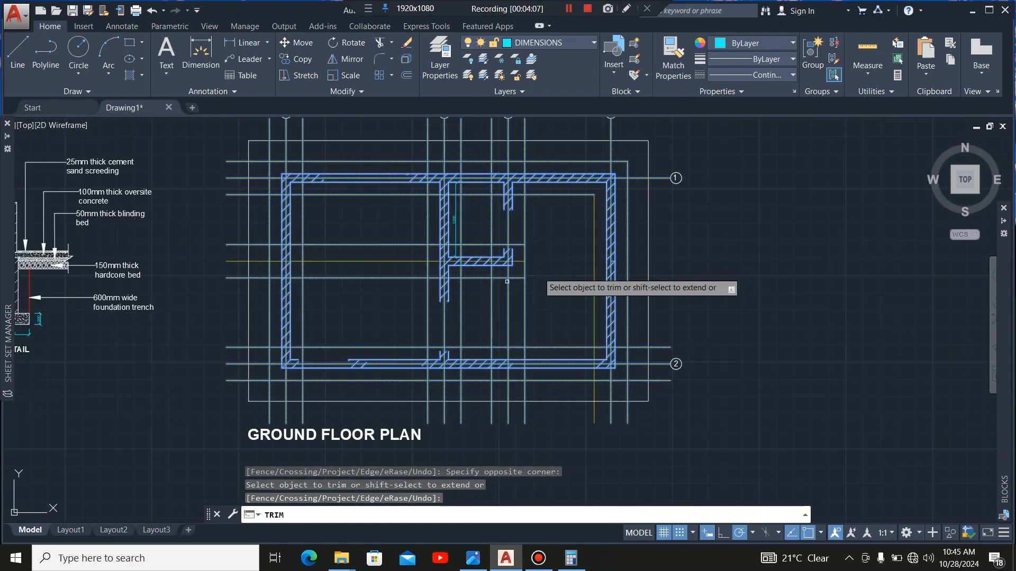
scroll(651, 421, "up", 3)
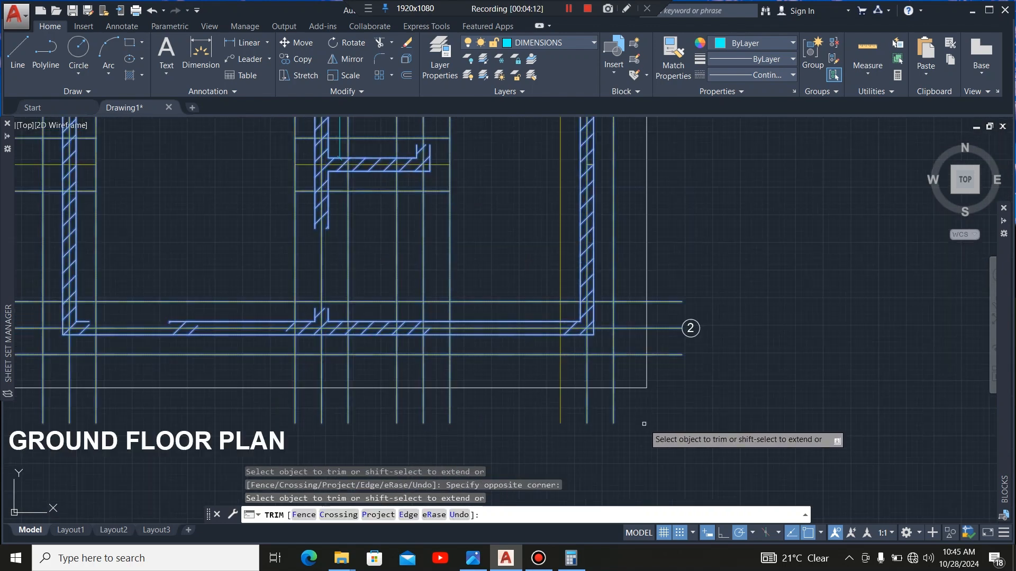
Trim the ends of gridline 2's and gridline D's trench lines that project past their outer corner
left_click(706, 351)
left_click(692, 304)
left_click(679, 247)
left_click(676, 210)
left_click(627, 396)
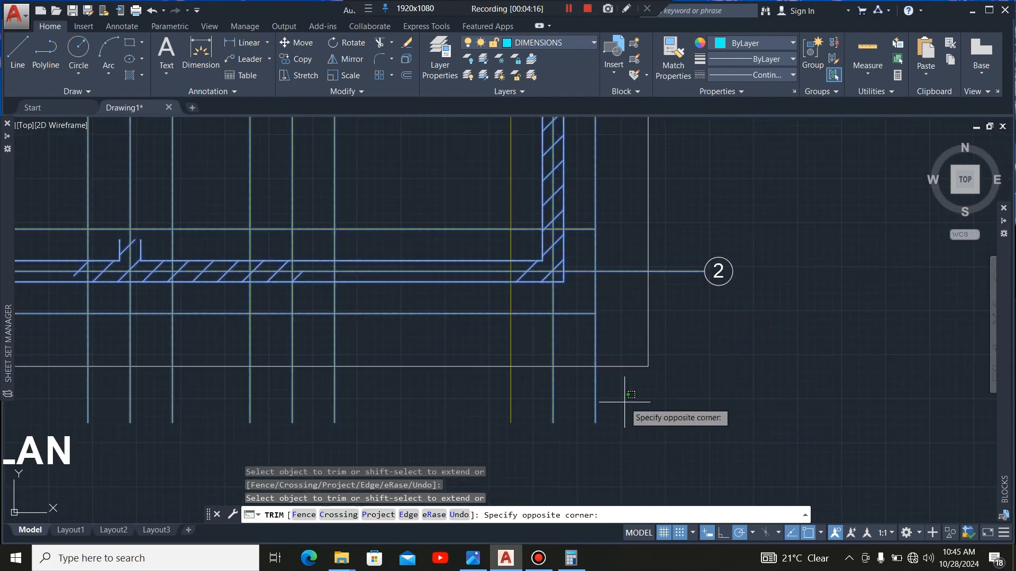
left_click(586, 422)
Trim gridline 2's inner trench line where it crosses the wall and trench on gridline D
scroll(577, 228, "up", 4)
left_click(601, 270)
left_click(497, 236)
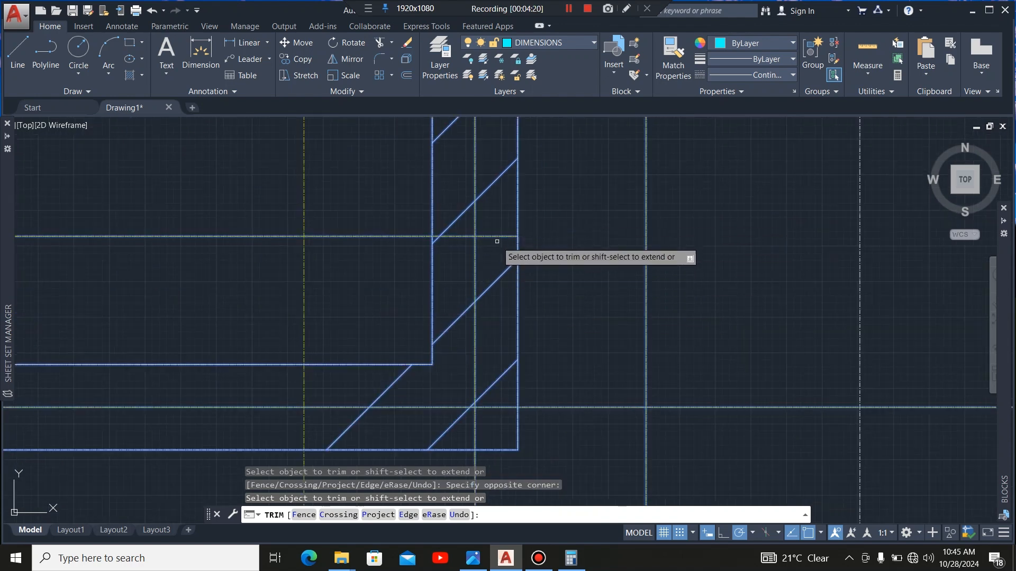
left_click(372, 257)
left_click(374, 222)
Undo the excess trim of gridline 2's inner trench line between gridlines C and D
scroll(599, 299, "down", 8)
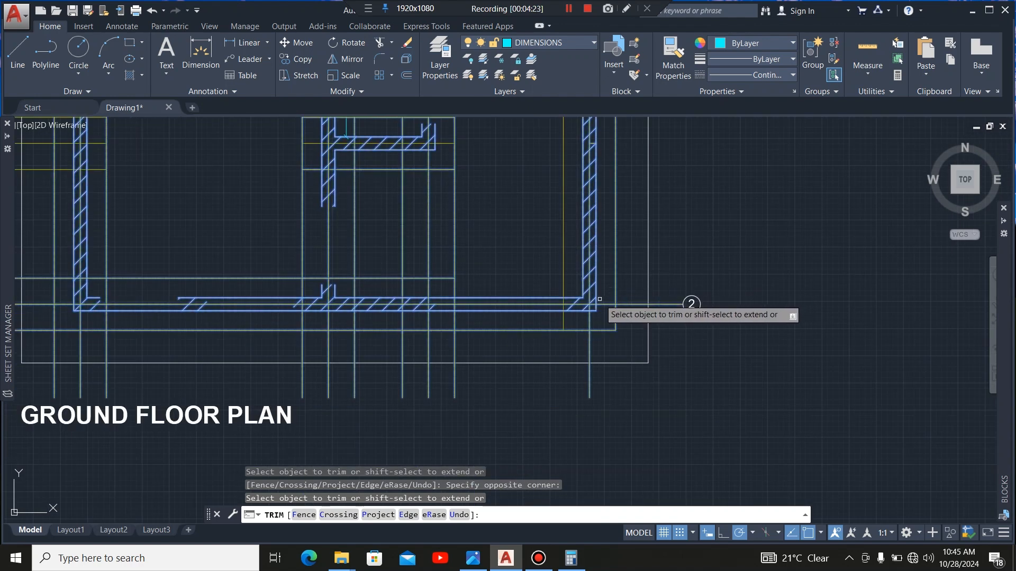
scroll(600, 299, "up", 2)
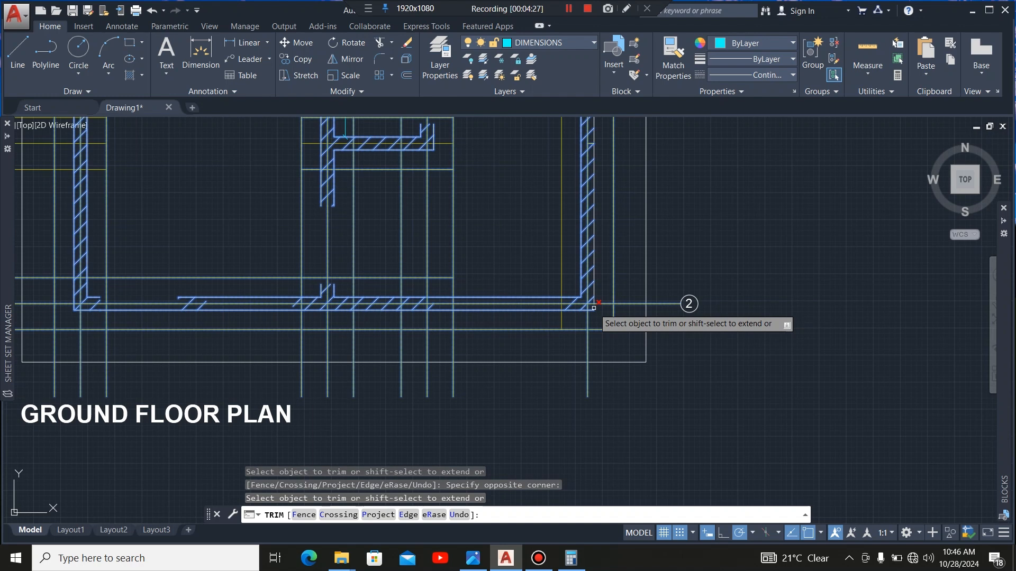
scroll(594, 310, "up", 5)
scroll(585, 278, "down", 3)
key("ctrl+z")
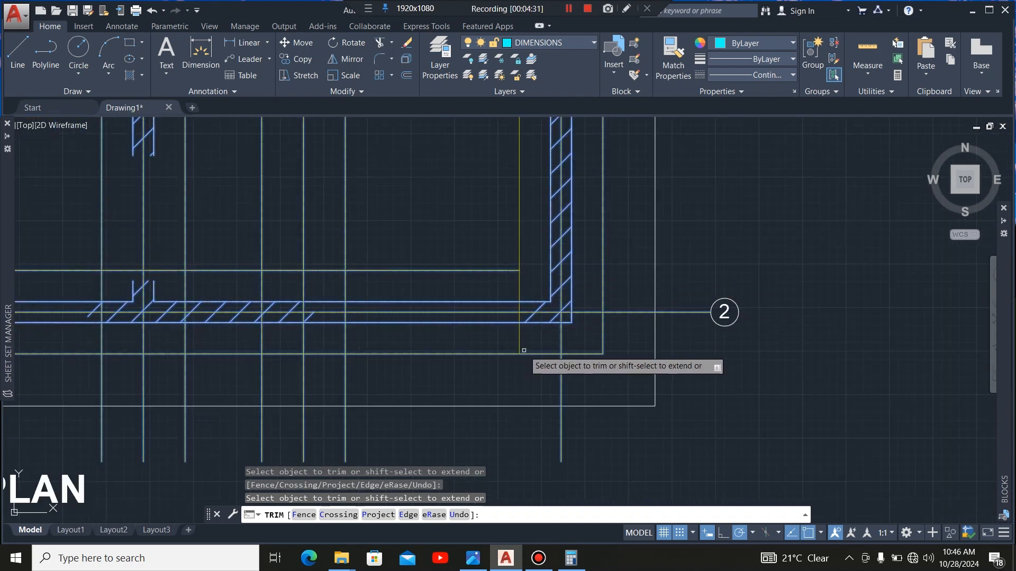
Trim gridline D's inner trench line below gridline 2's inner trench line to close the inner corner
scroll(521, 345, "up", 6)
scroll(511, 307, "down", 12)
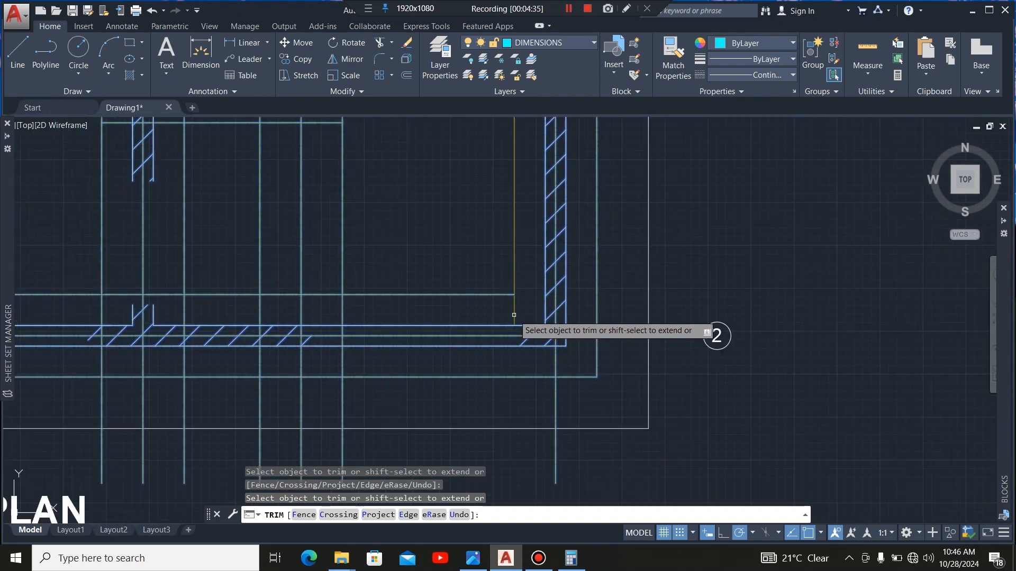
scroll(573, 378, "up", 7)
Trim the lower ends of gridline C's two trench lines back to gridline 2's outer trench line
left_click(573, 378)
left_click(519, 405)
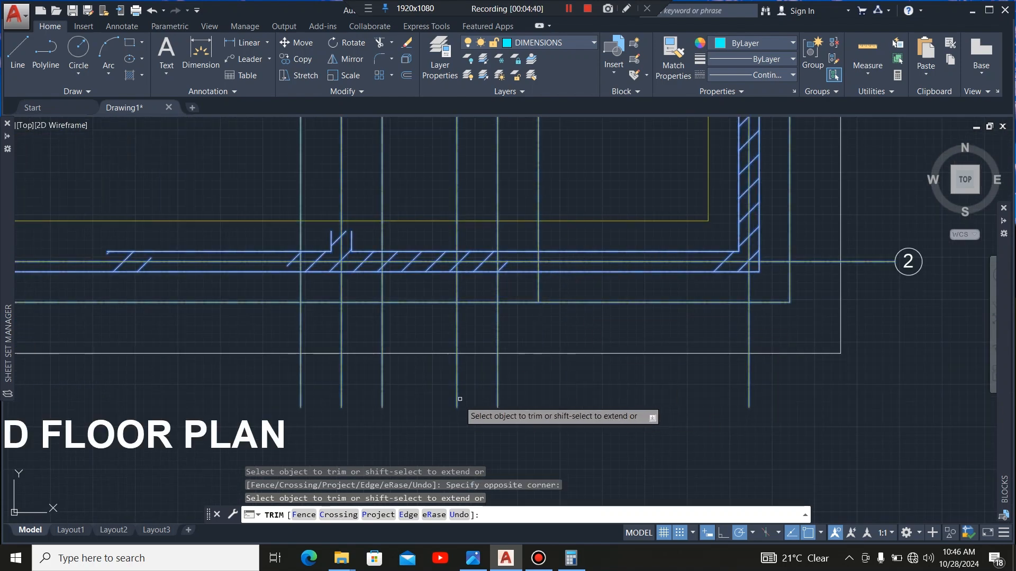
left_click(463, 406)
left_click(425, 359)
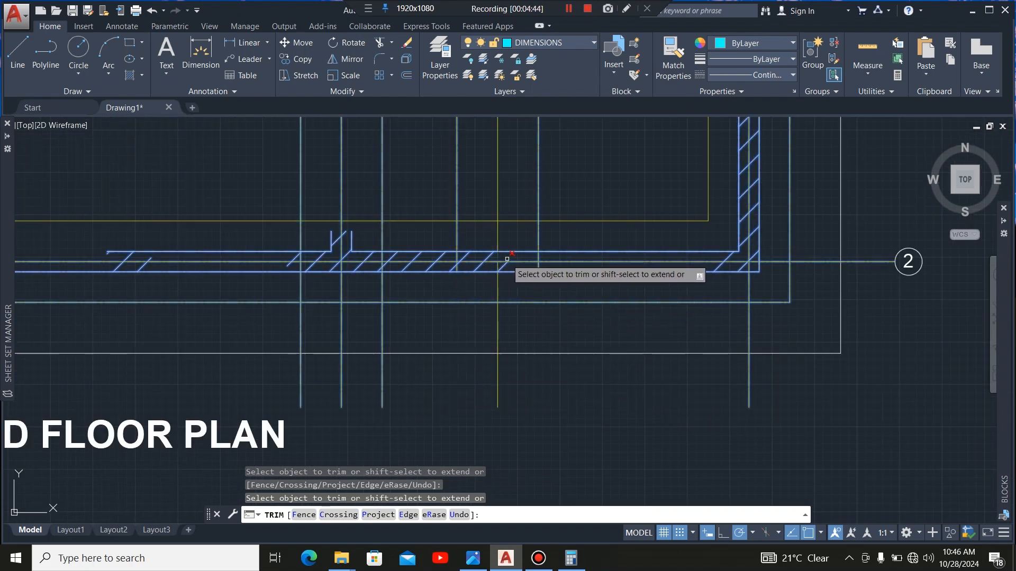
Trim gridline C's trench lines through the wall on gridline 2, up to that wall's inner trench line
scroll(507, 259, "up", 6)
scroll(561, 323, "down", 5)
scroll(560, 291, "up", 5)
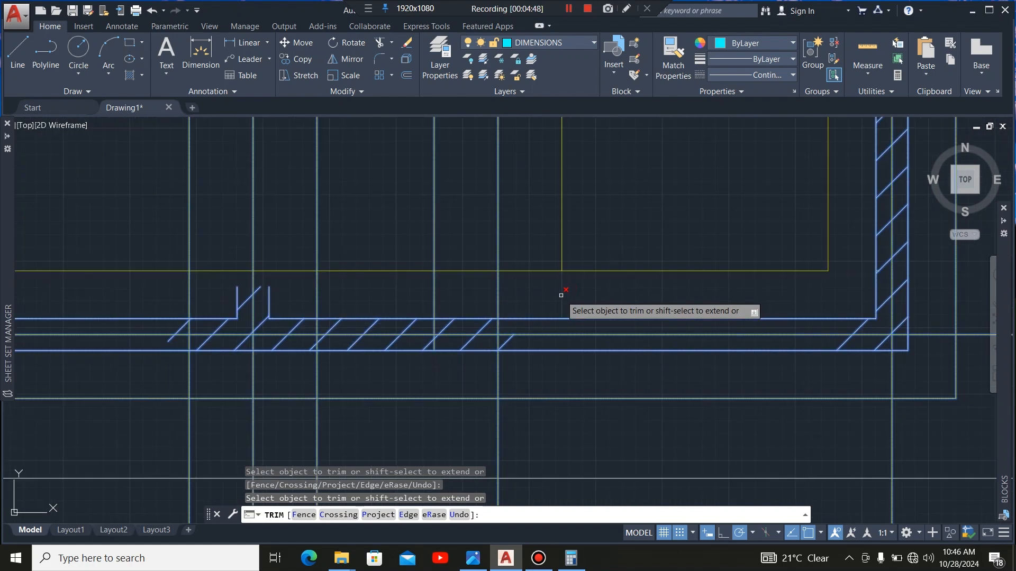
scroll(562, 318, "down", 5)
scroll(545, 306, "up", 5)
scroll(545, 307, "up", 6)
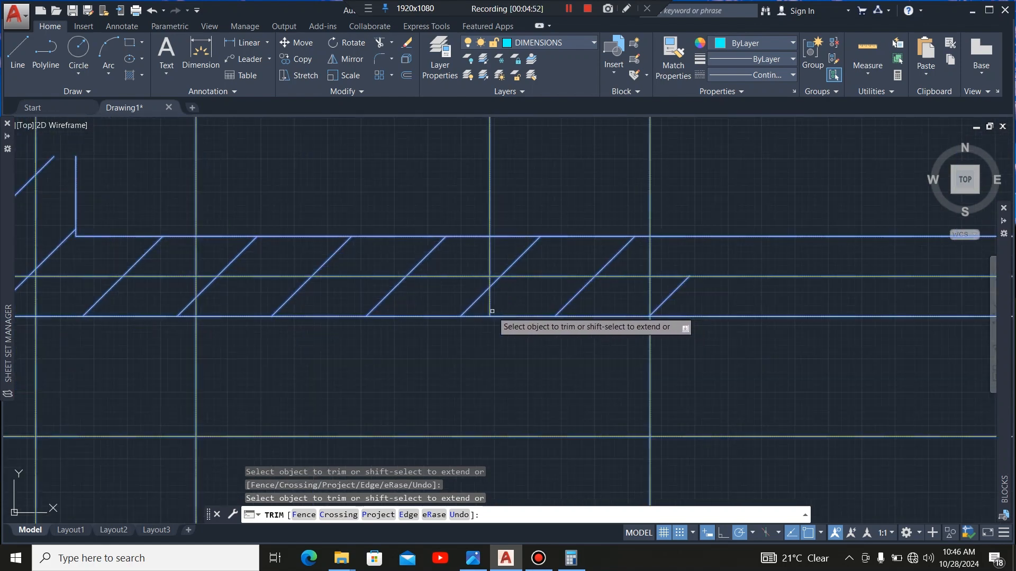
scroll(489, 264, "up", 2)
scroll(495, 273, "down", 5)
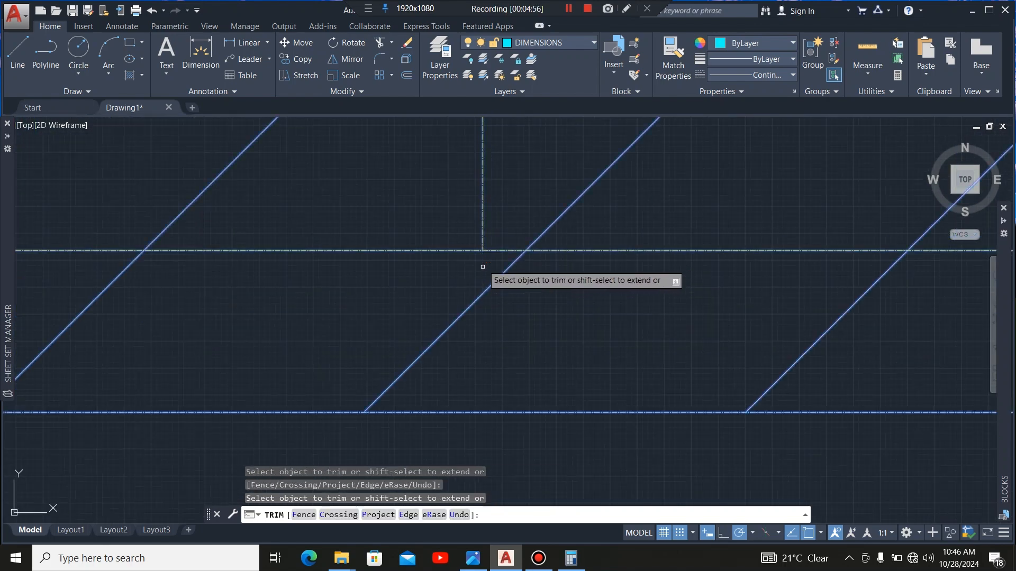
left_click(504, 274)
Trim gridline C's remaining trench line between the W/C lower wall's trench and gridline 2's inner trench line
scroll(540, 338, "down", 6)
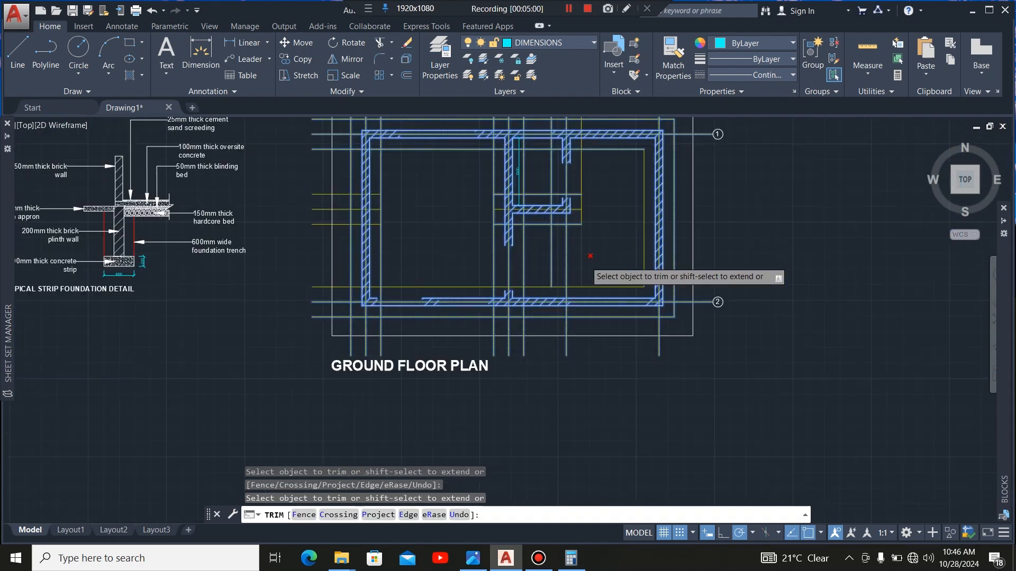
scroll(577, 262, "up", 5)
left_click(529, 232)
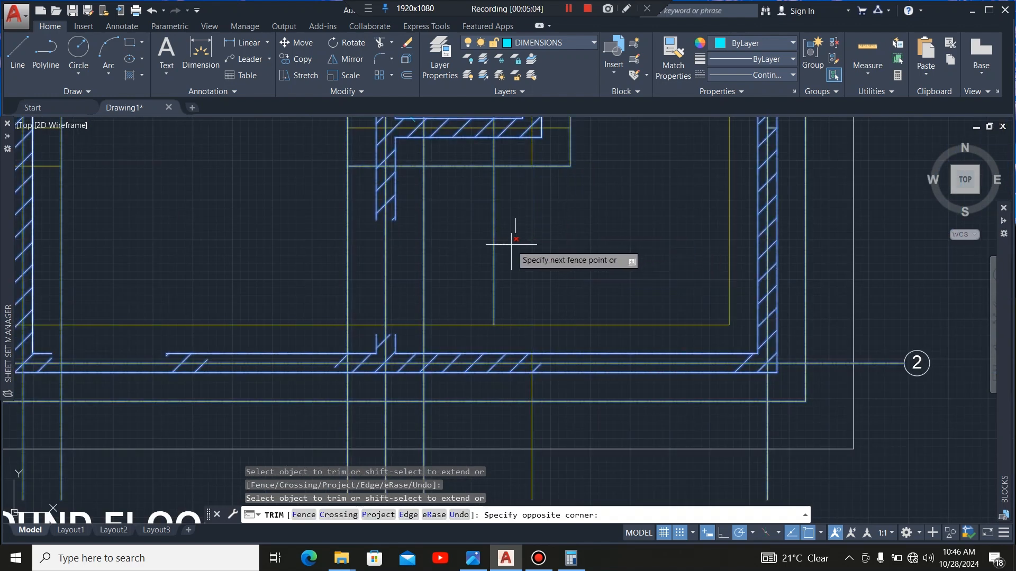
left_click(485, 249)
Trim the lower ends of gridline B's trench lines back to gridline 2's outer trench line
scroll(621, 236, "down", 4)
scroll(572, 301, "up", 4)
left_click(586, 355)
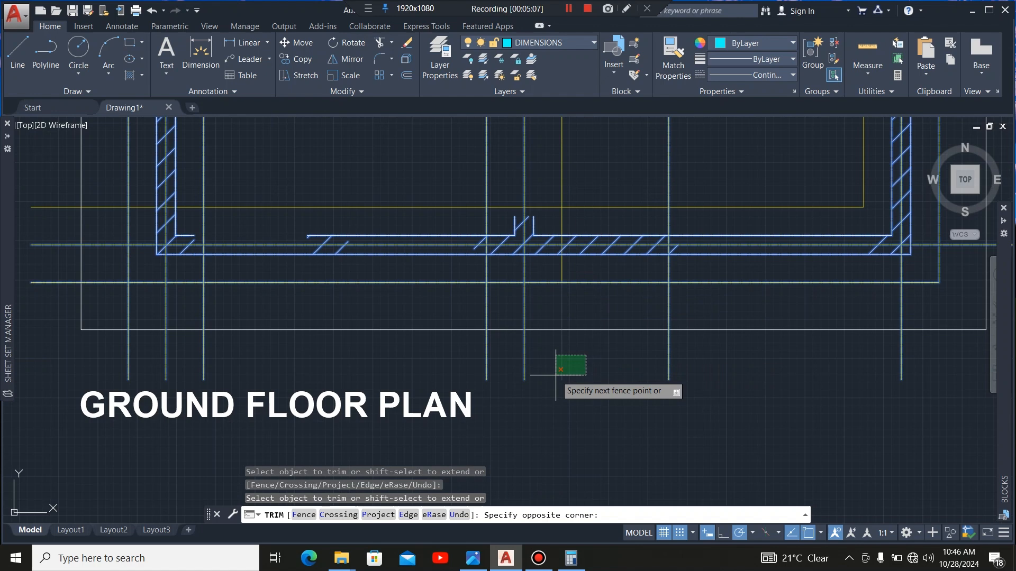
left_click(471, 377)
Trim gridline B's two trench lines through the wall on gridline 2, from the outer trench line up past the wall
scroll(558, 236, "up", 6)
left_click(569, 288)
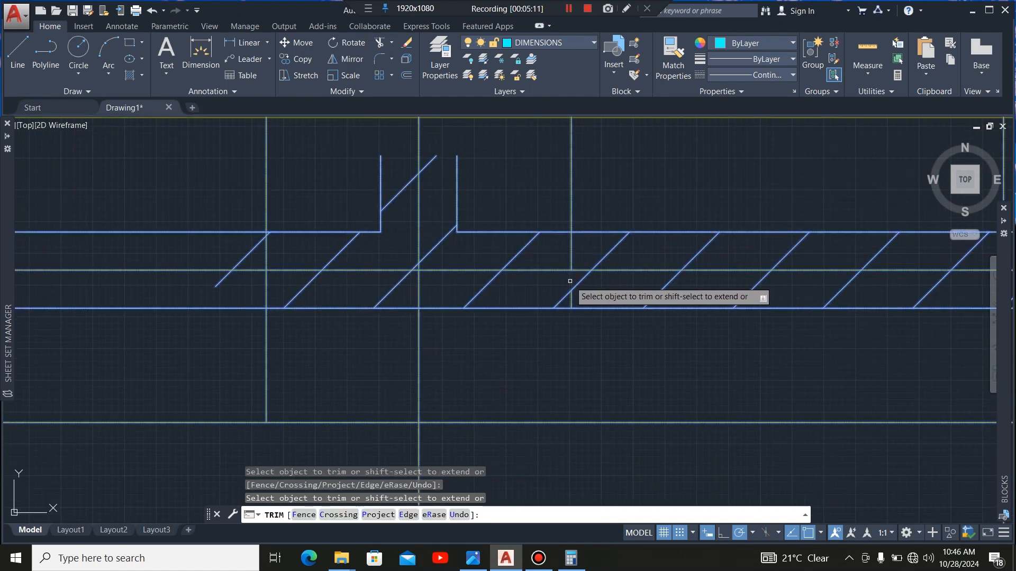
left_click(300, 383)
left_click(237, 385)
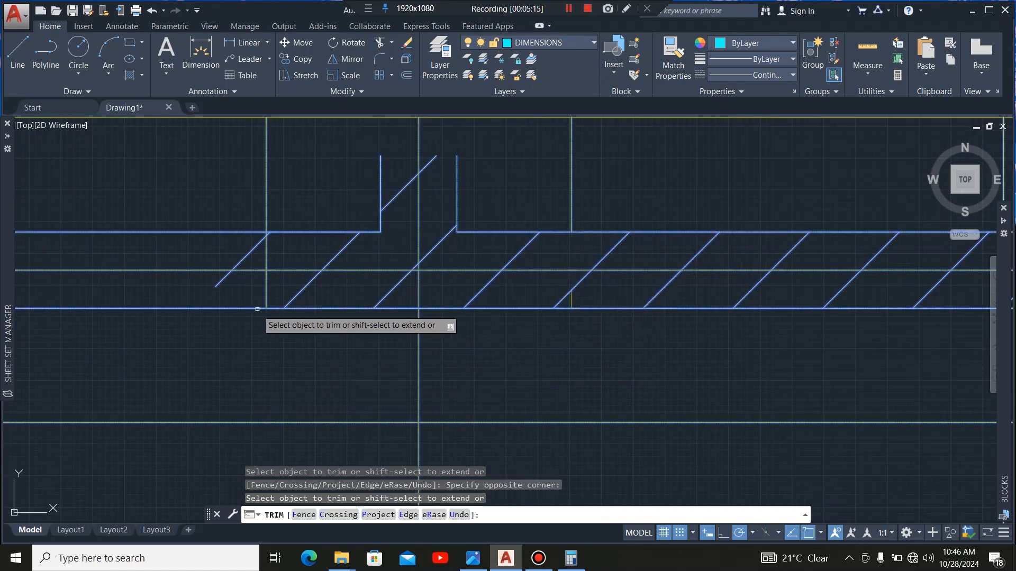
left_click(265, 296)
left_click(265, 259)
scroll(263, 230, "up", 4)
scroll(263, 231, "up", 2)
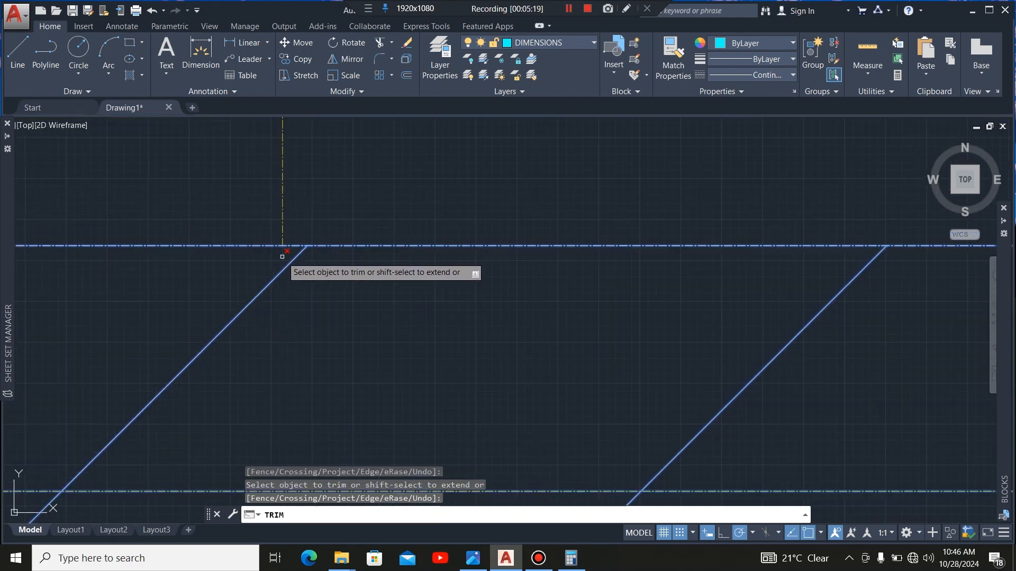
scroll(289, 262, "down", 8)
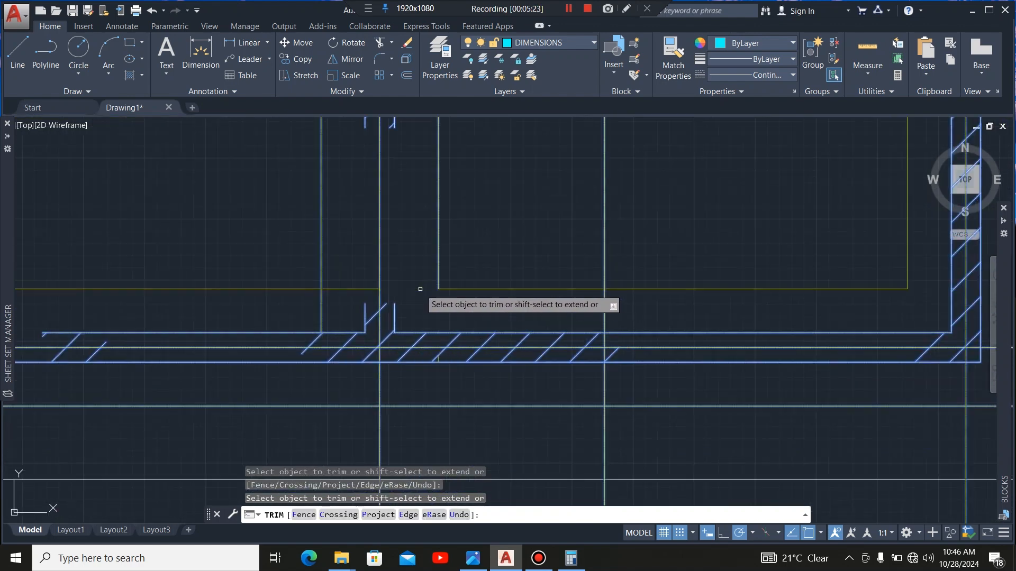
Trim gridline 2's inner trench line between gridline B and its left-hand trench line, plus the trench line stub below it
left_click(343, 289)
left_click(321, 313)
scroll(502, 380, "down", 5)
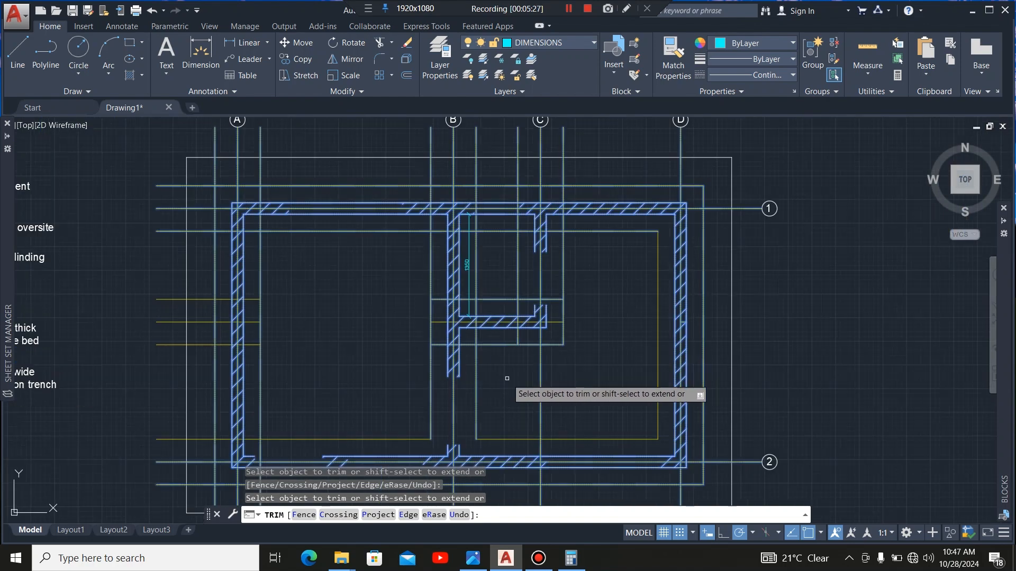
Trim the upper ends of gridline C's two trench lines back to gridline 1's outer trench line
scroll(527, 359, "up", 4)
scroll(577, 297, "down", 3)
scroll(589, 185, "up", 4)
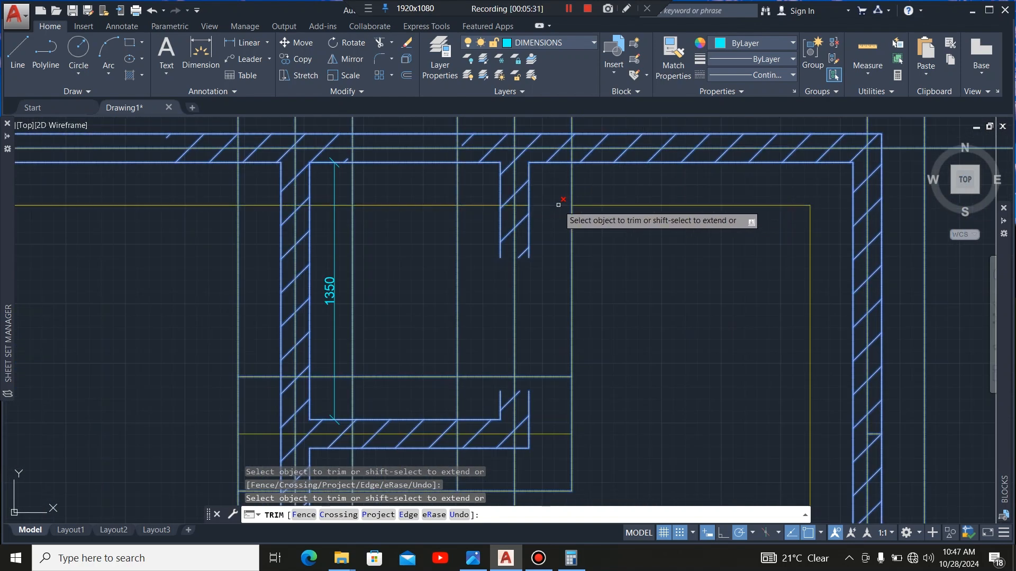
scroll(558, 205, "down", 5)
scroll(563, 241, "up", 4)
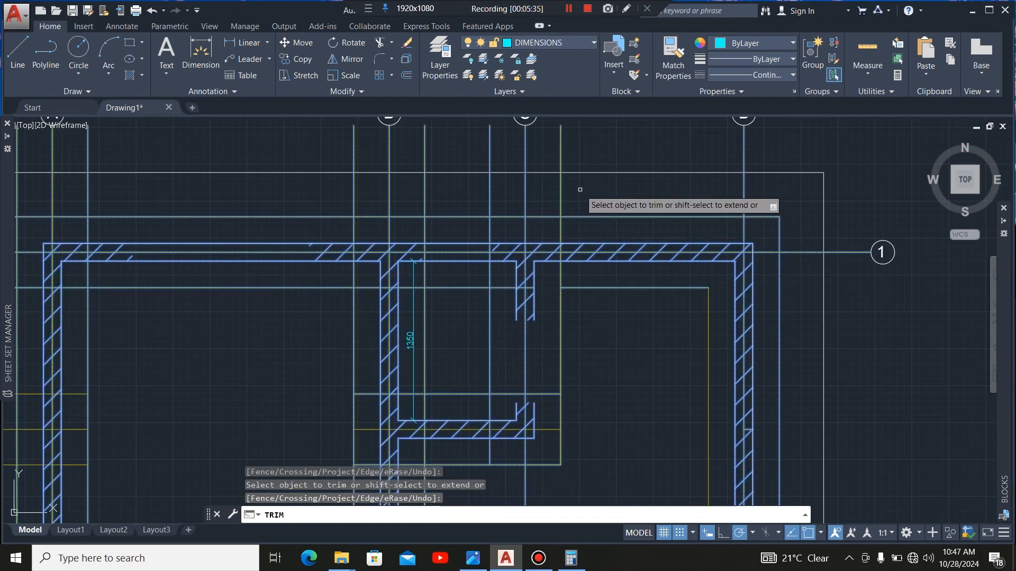
left_click_drag(583, 191, 486, 206)
Trim gridline C's two trench lines through the wall on gridline 1, down to the wall's inner face
left_click(567, 252)
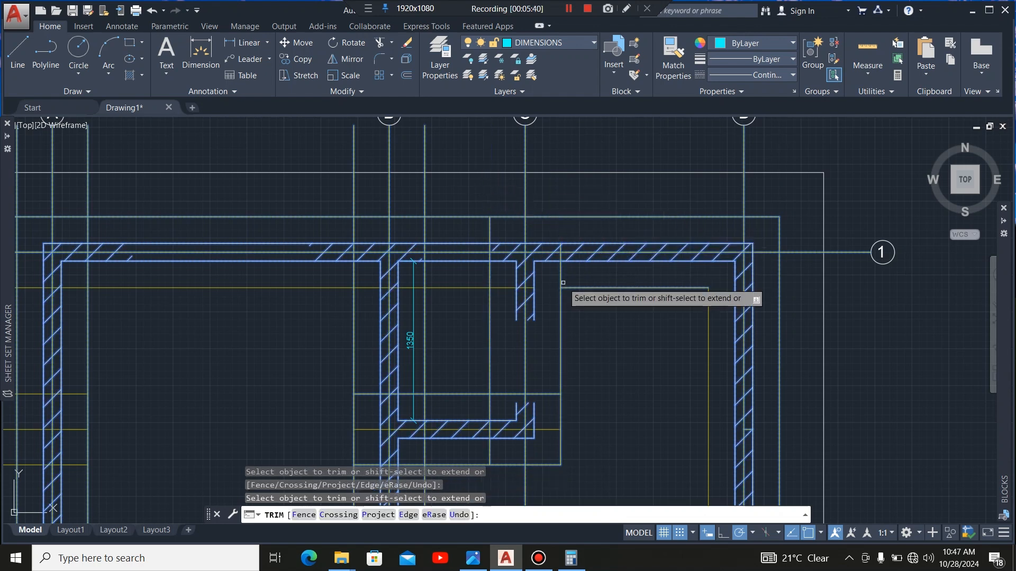
scroll(564, 248, "up", 2)
scroll(564, 249, "up", 3)
left_click(557, 254)
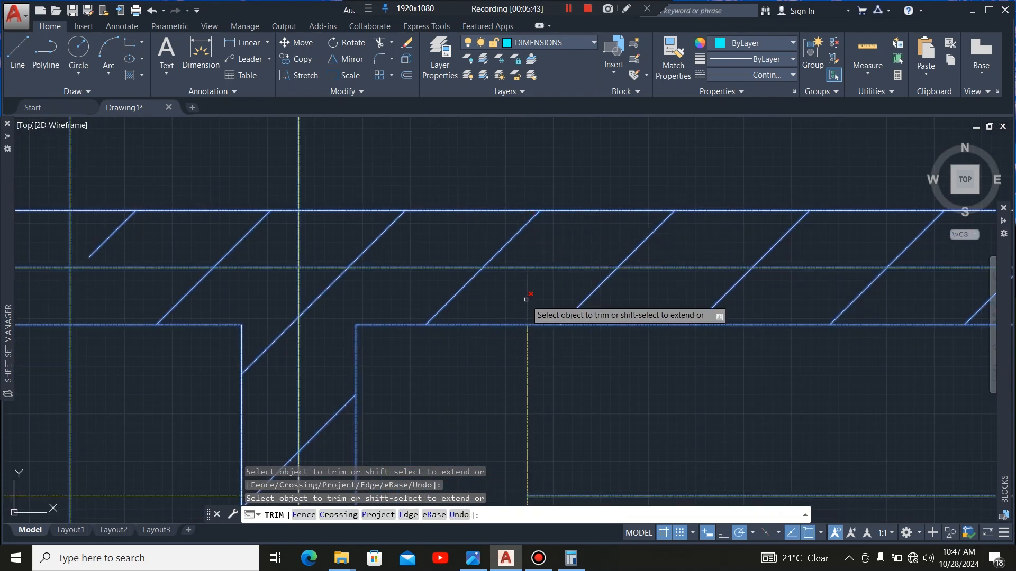
scroll(539, 246, "down", 3)
left_click(423, 189)
scroll(423, 223, "up", 6)
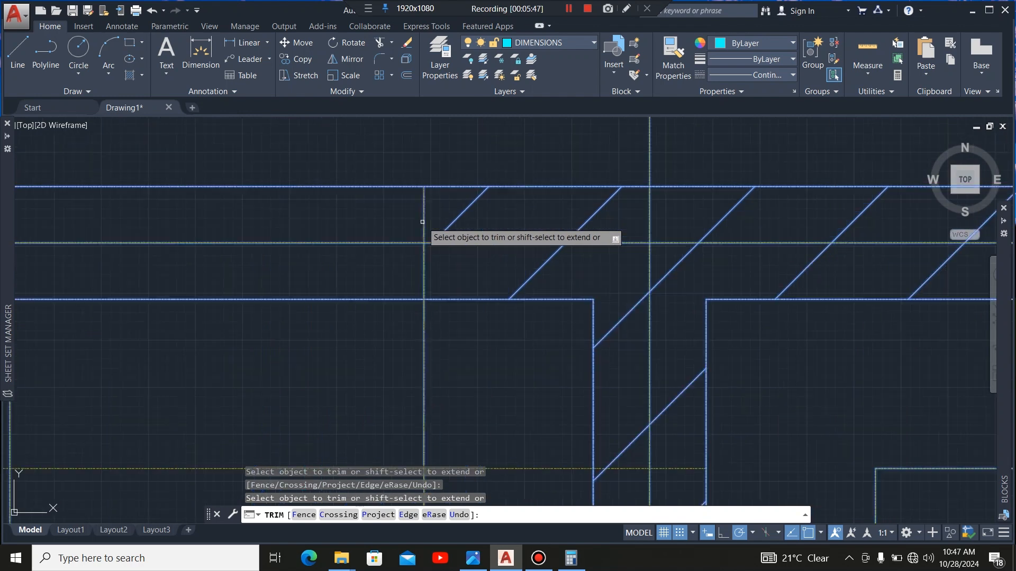
left_click(423, 265)
scroll(465, 269, "down", 5)
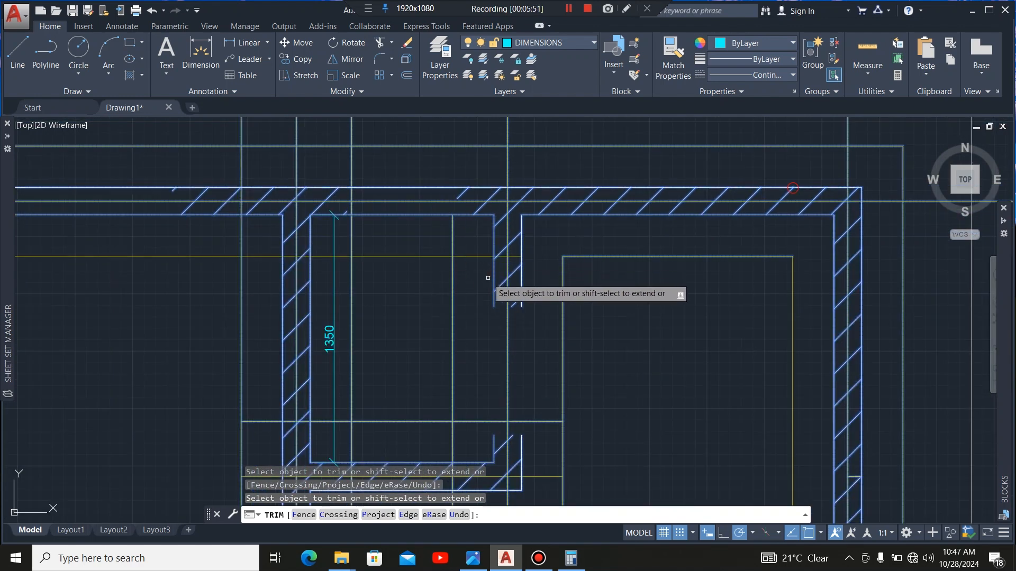
Trim gridline 1's inner trench line and gridline C's left-hand trench line to a clean corner inside the W/C
scroll(517, 249, "up", 3)
left_click(483, 247)
scroll(467, 251, "up", 6)
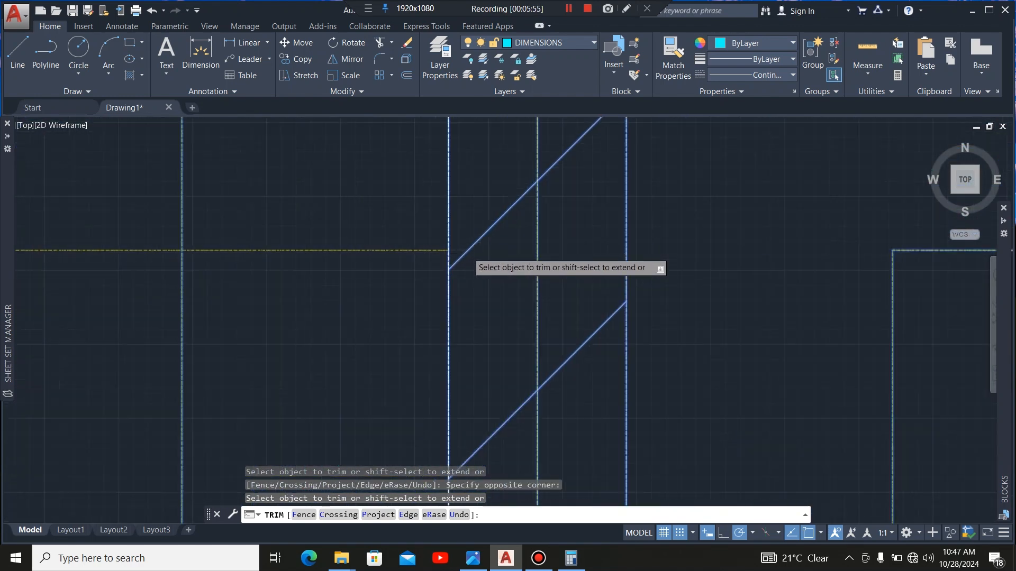
left_click(454, 247)
scroll(545, 258, "down", 8)
left_click(490, 221)
left_click(457, 209)
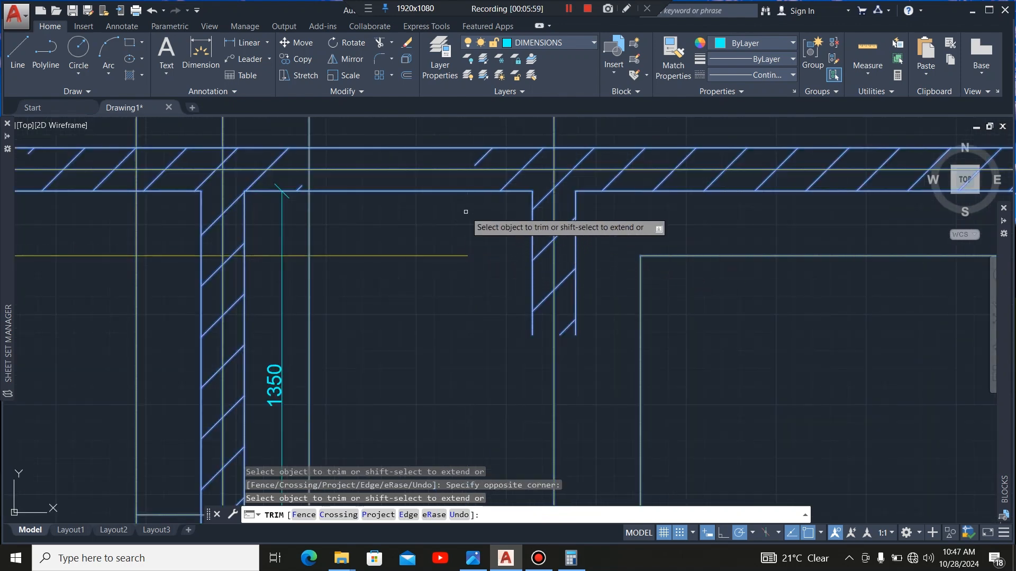
Trim the W/C lower wall's upper trench line and gridline C's left-hand trench line back to the corner where they meet
scroll(467, 211, "down", 4)
scroll(531, 329, "up", 3)
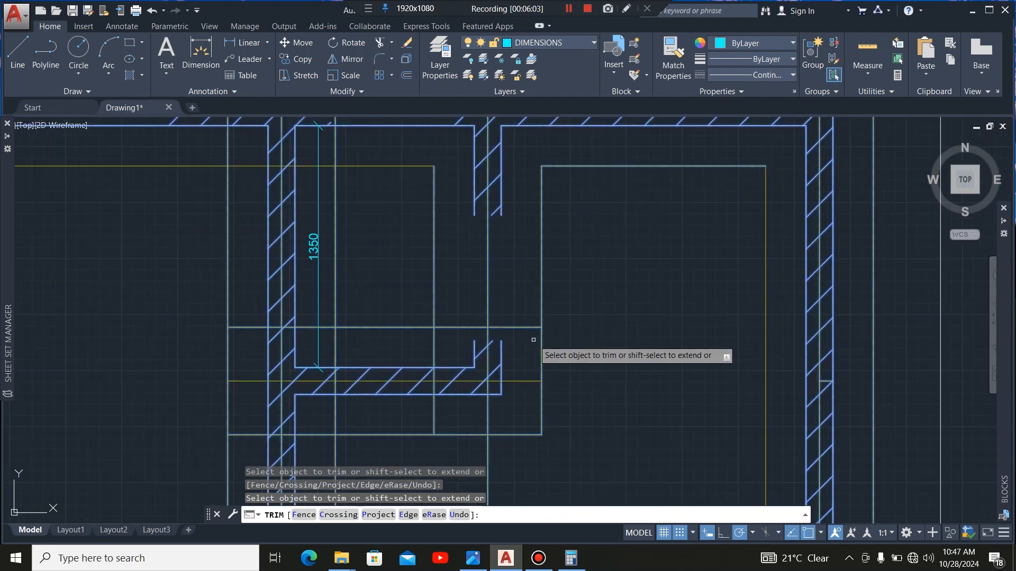
scroll(517, 365, "down", 2)
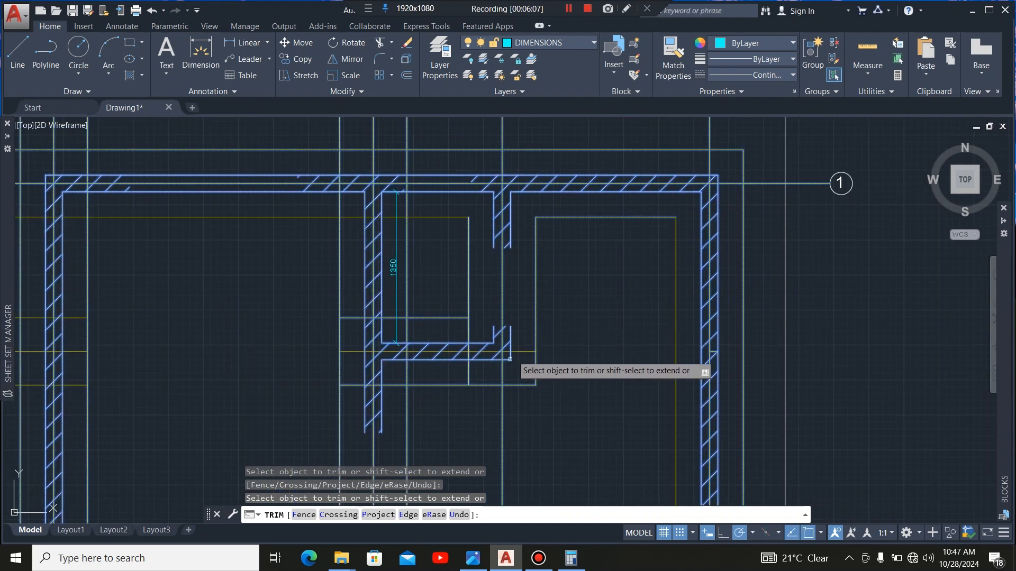
scroll(465, 373, "up", 4)
scroll(463, 334, "up", 2)
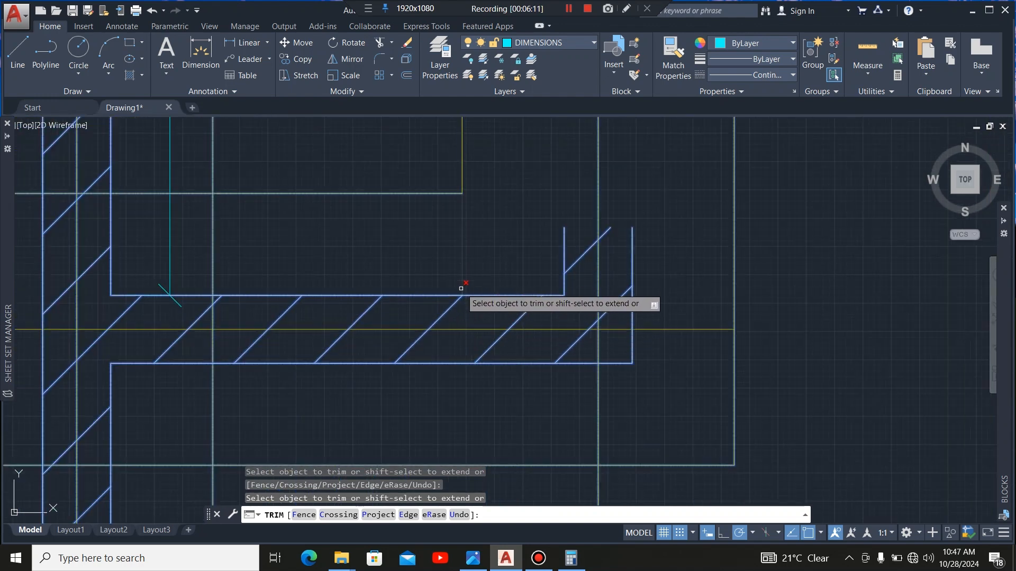
scroll(476, 220, "down", 3)
scroll(490, 159, "up", 3)
scroll(499, 163, "down", 4)
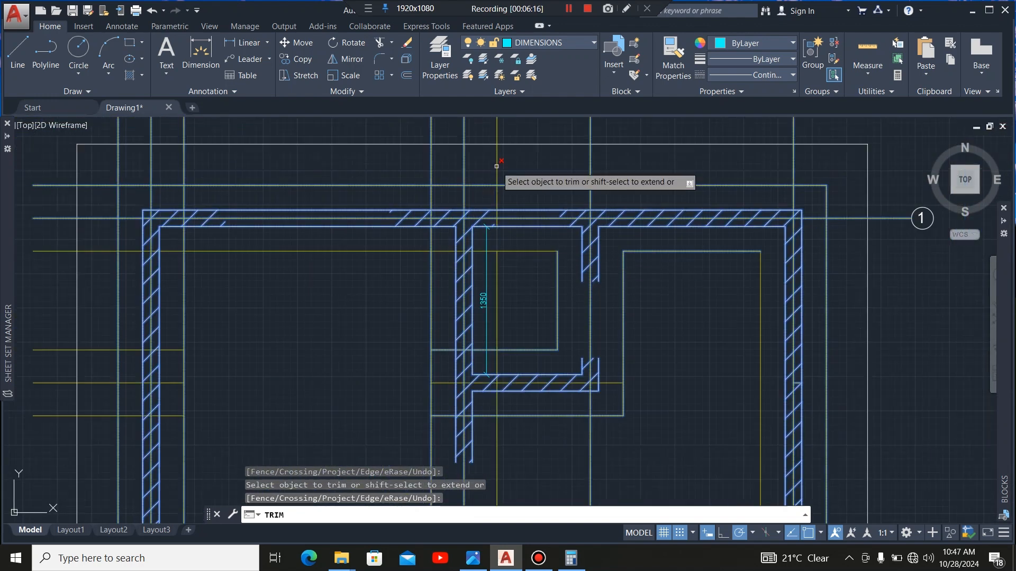
Trim the upper ends of gridline B's two trench lines back to gridline 1's outer trench line
left_click(510, 163)
left_click(489, 169)
left_click(468, 165)
left_click(452, 170)
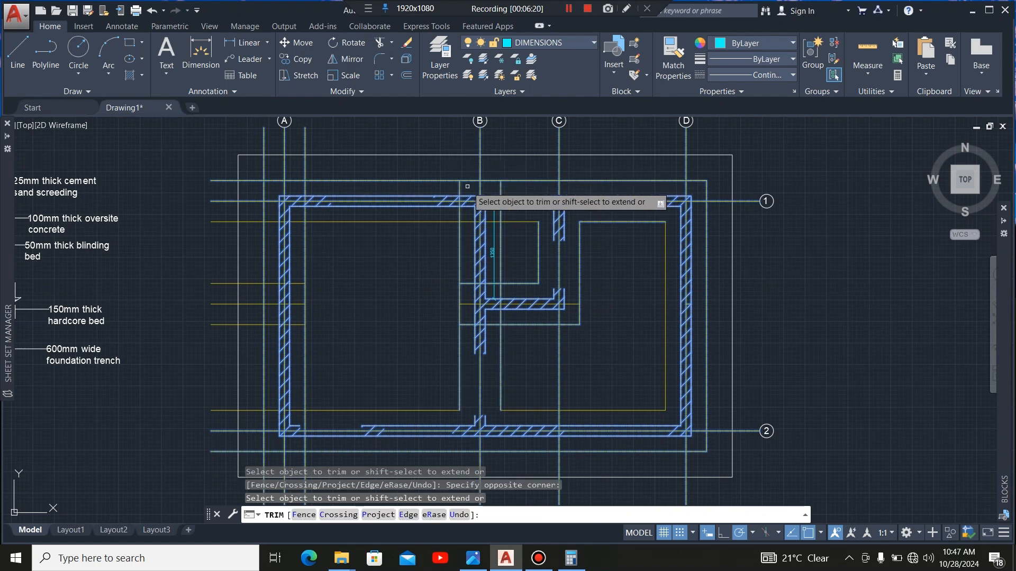
Trim gridline B's two trench lines through the wall on gridline 1, down to the wall's inner face
scroll(469, 186, "up", 5)
left_click(431, 190)
scroll(438, 234, "up", 2)
left_click(423, 232)
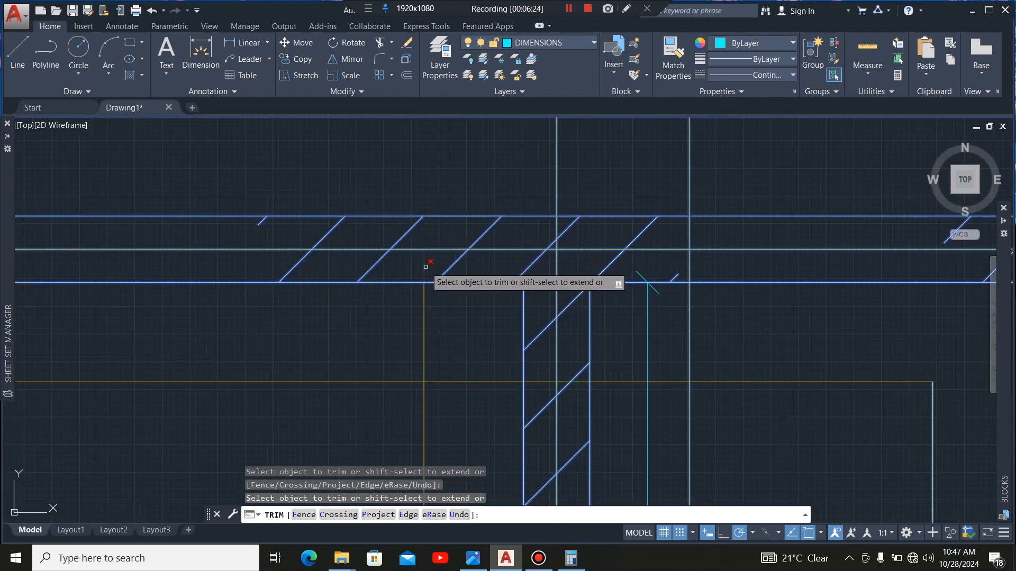
left_click(425, 267)
scroll(465, 240, "down", 4)
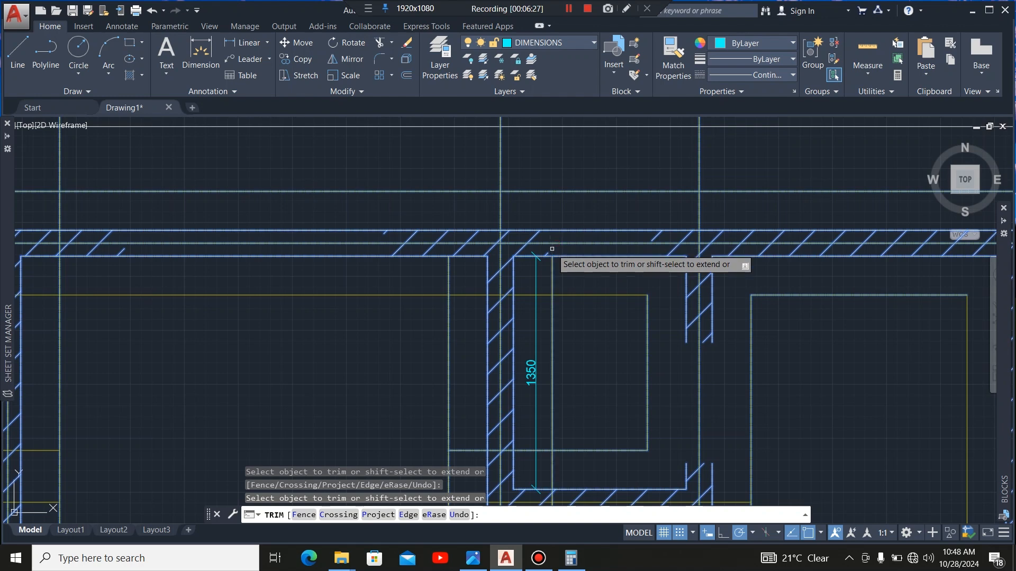
Trim the overlapping trench lines at the W/C's two inner corners along gridline B's right-hand trench line
scroll(552, 259, "down", 5)
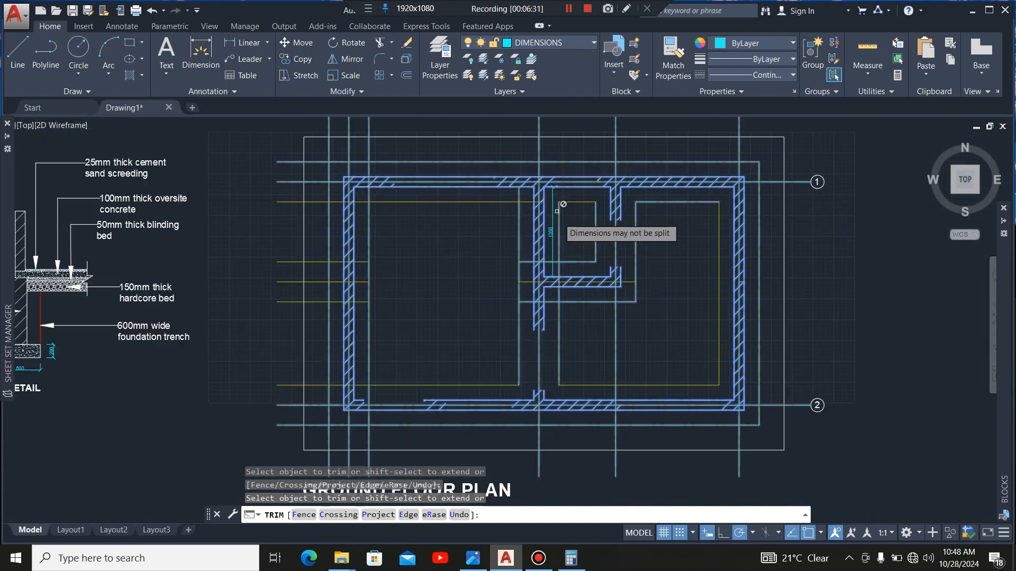
scroll(557, 211, "up", 5)
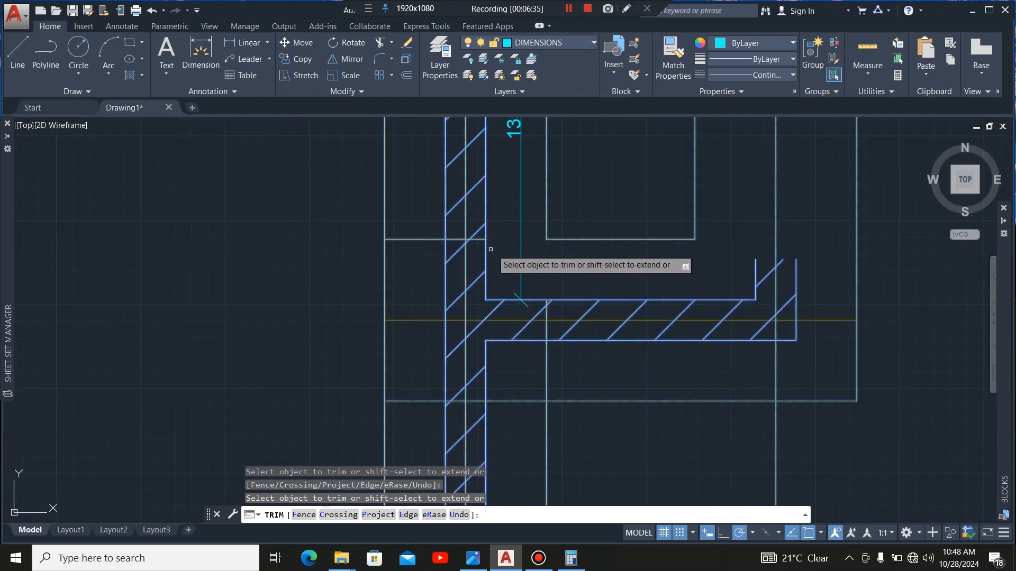
scroll(454, 252, "down", 3)
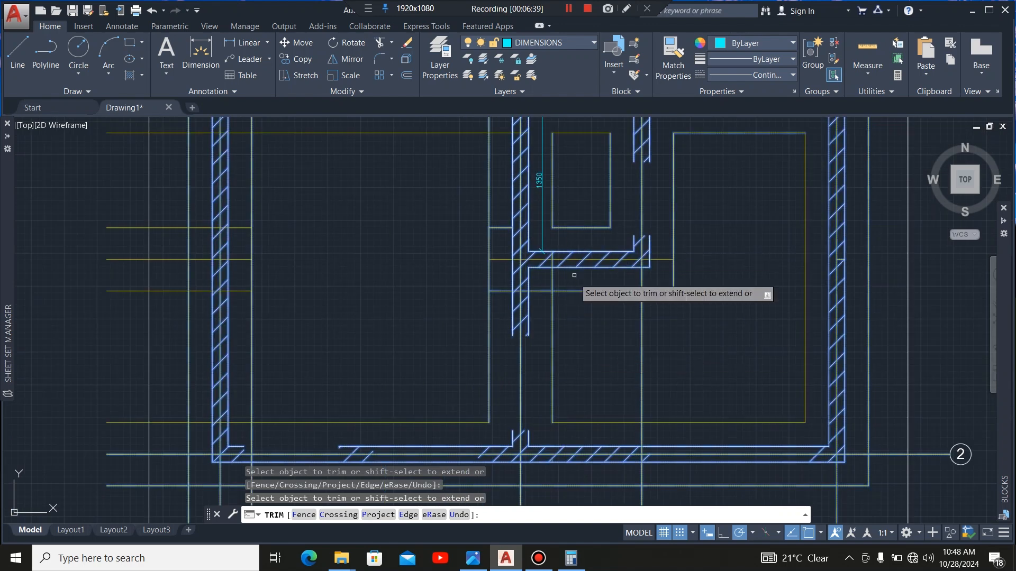
Trim gridline B's right-hand trench line through the W/C lower wall
scroll(510, 238, "up", 6)
left_click(515, 237)
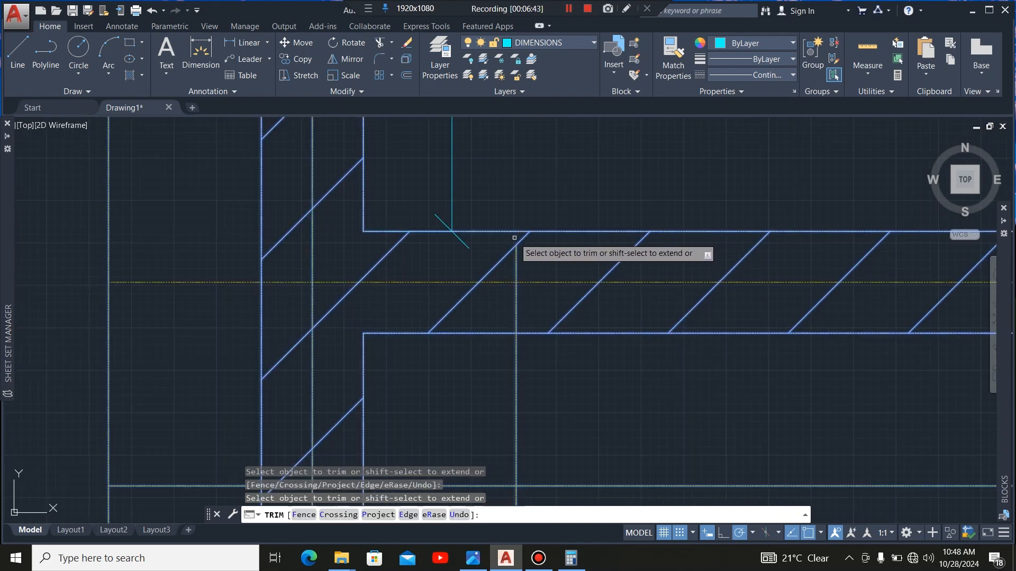
left_click(514, 263)
left_click(514, 297)
scroll(525, 297, "down", 5)
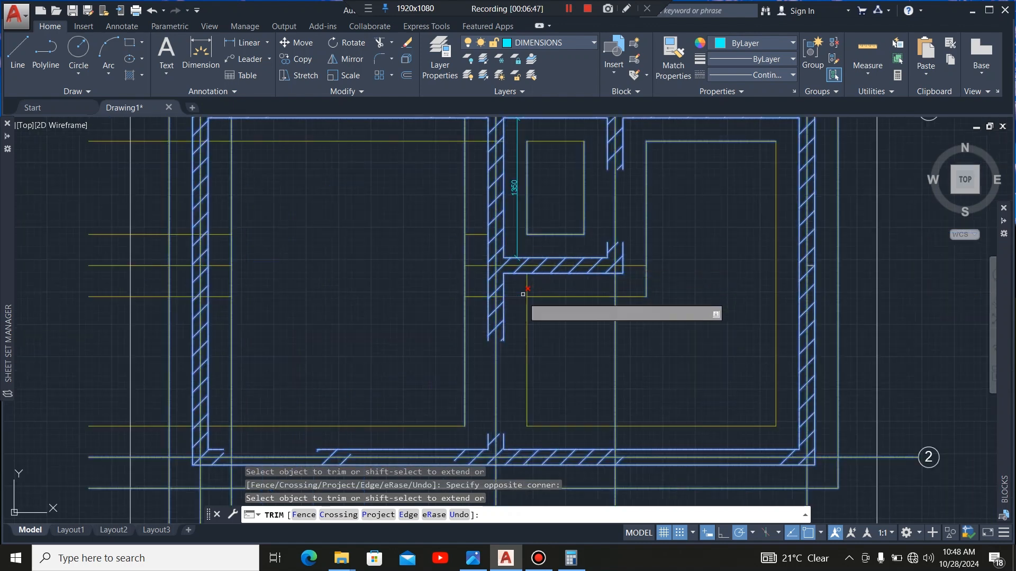
Trim the W/C lower wall's lower trench line and gridline B's right-hand trench line to the corner below the W/C
key("Return")
scroll(531, 296, "up", 3)
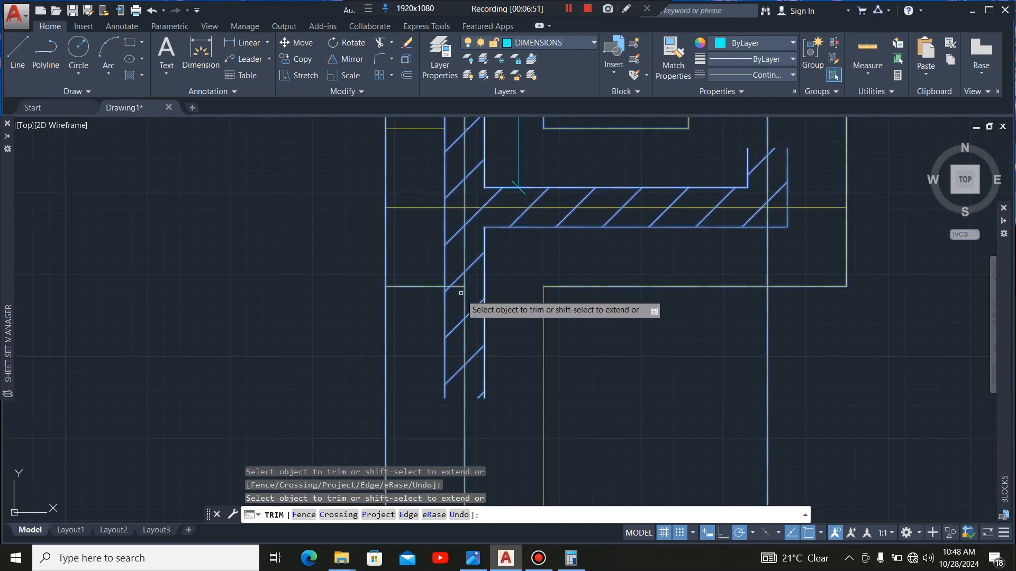
scroll(460, 291, "up", 2)
scroll(529, 344, "down", 6)
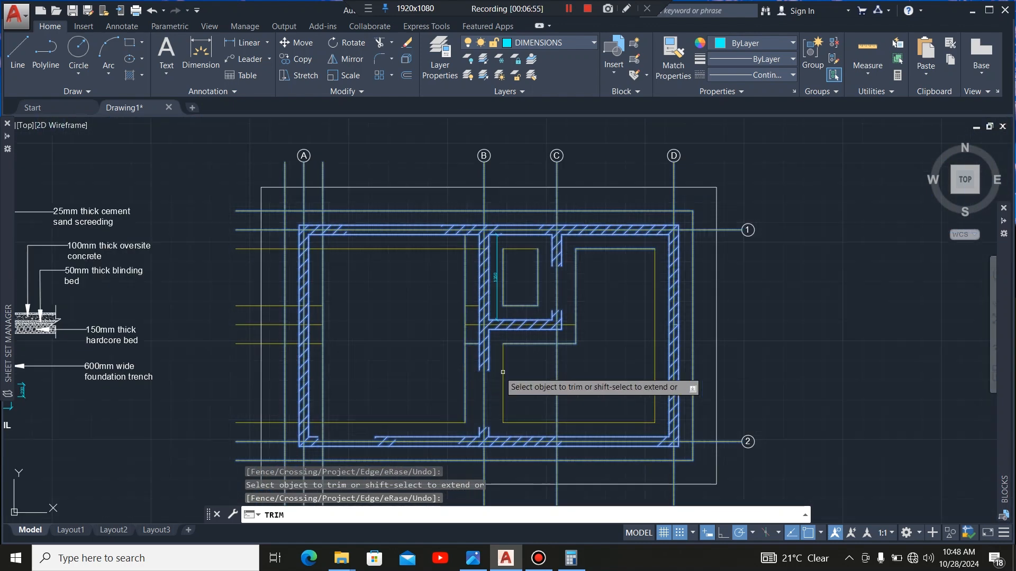
Trim gridline 1's inner trench line and gridline B's left-hand trench line to a clean corner in the large left room
scroll(480, 257, "up", 6)
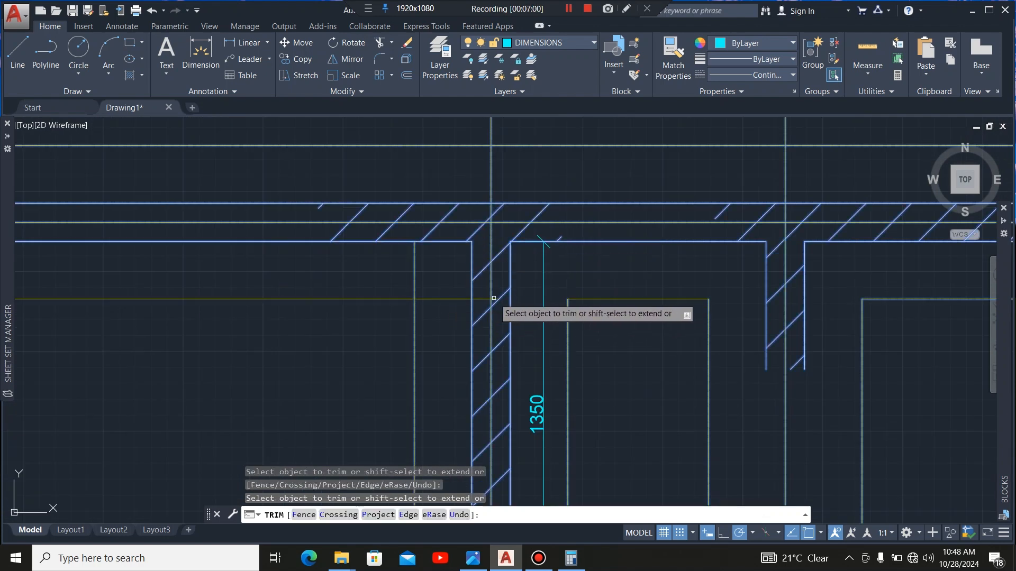
left_click(442, 299)
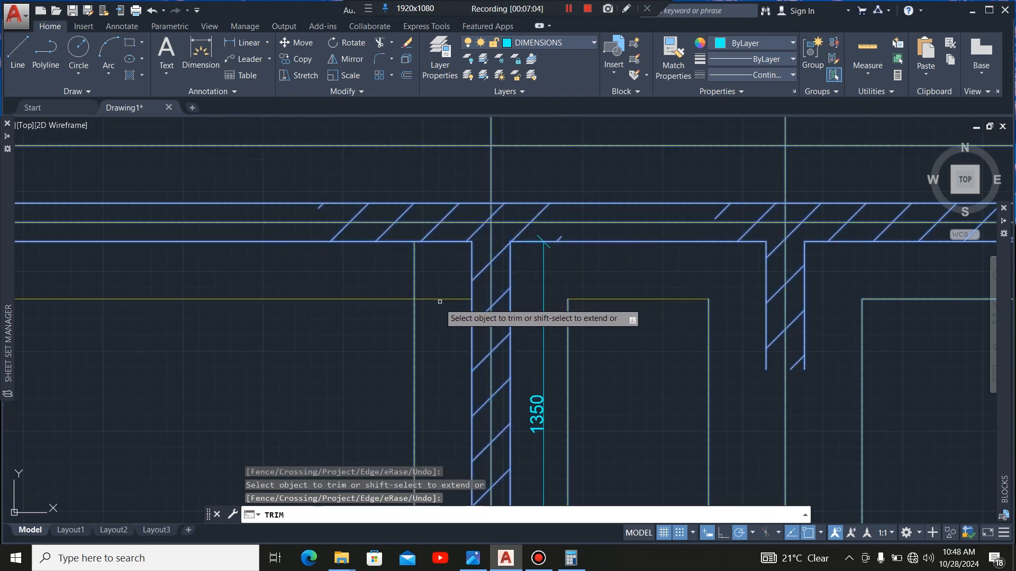
left_click(414, 276)
scroll(619, 246, "down", 4)
scroll(609, 264, "down", 5)
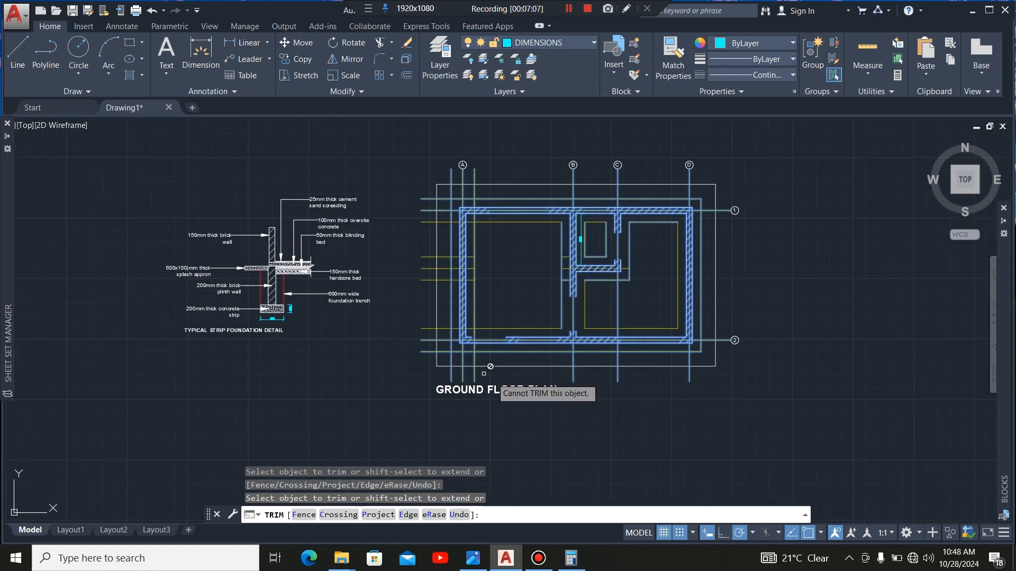
Trim the projecting ends of gridline A's and gridline 2's trench lines back to their outer corner
scroll(563, 365, "up", 8)
left_click(566, 361)
left_click(530, 380)
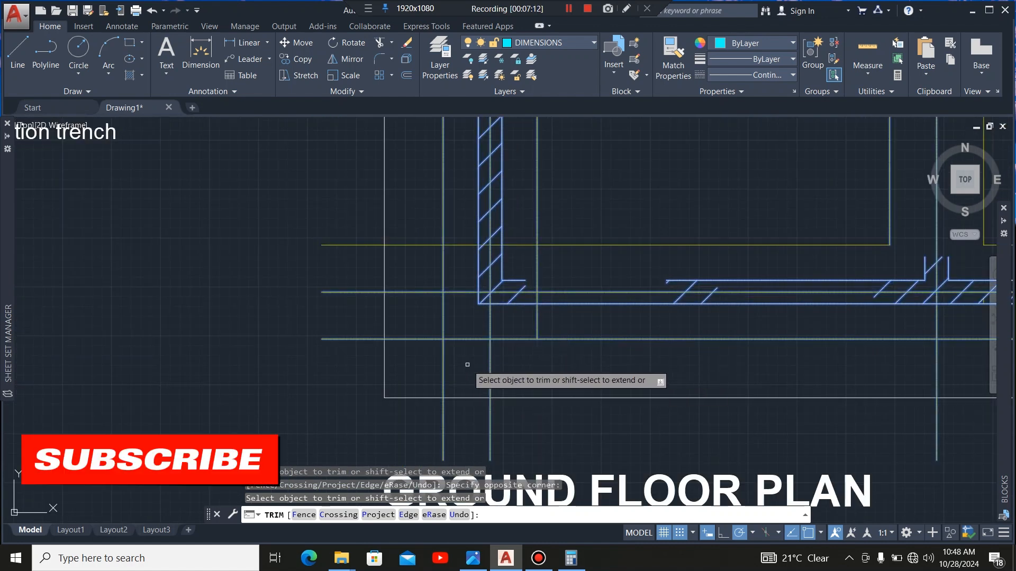
left_click(443, 362)
left_click(410, 339)
left_click(407, 268)
left_click(424, 235)
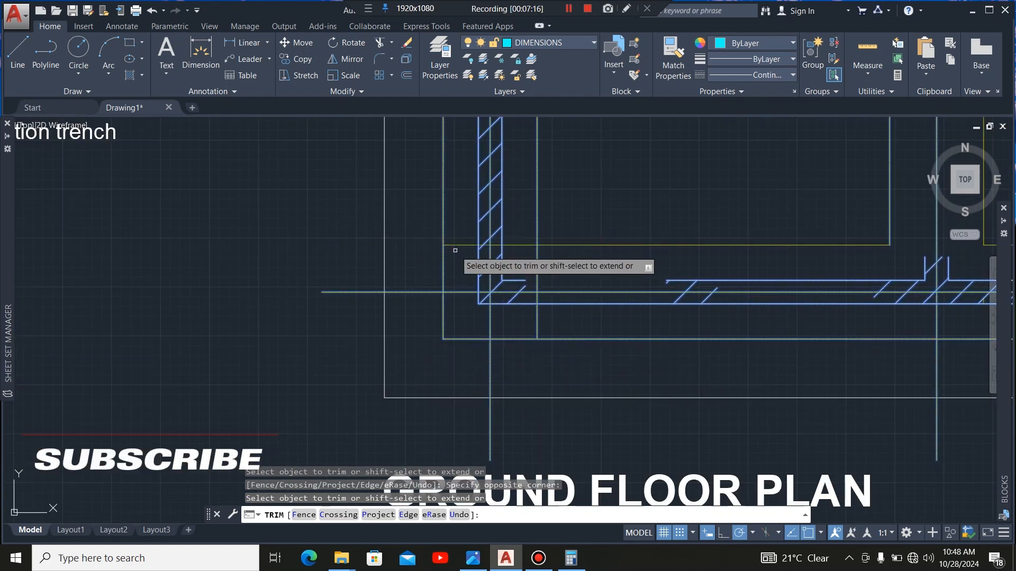
Trim gridline 2's and gridline A's inner trench lines back to the inner corner where they meet
left_click(455, 247)
scroll(462, 246, "up", 5)
left_click(519, 245)
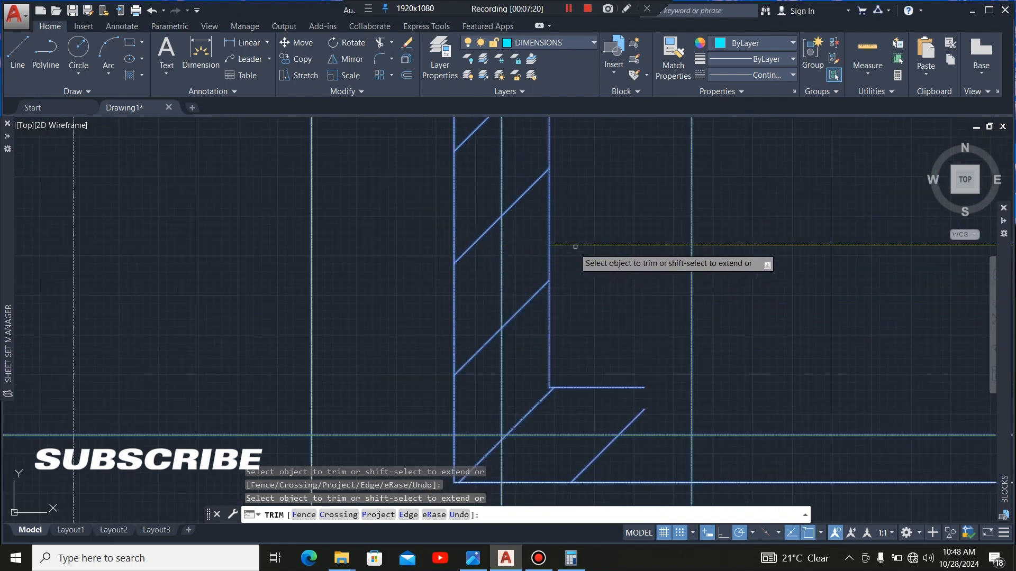
left_click(577, 246)
scroll(408, 249, "down", 6)
scroll(477, 324, "up", 2)
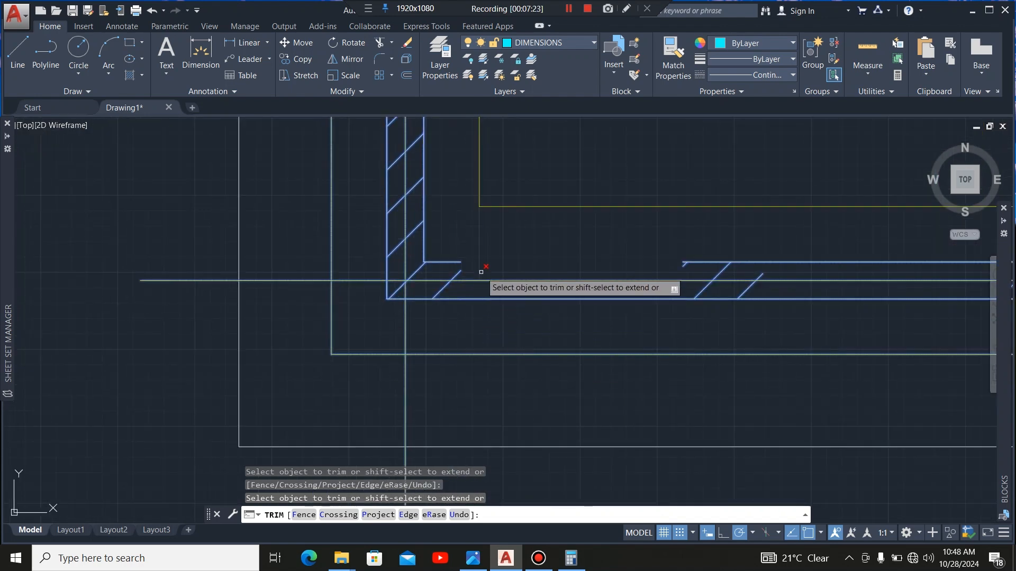
Trim the projecting ends of gridline 1's trench lines and gridline A's outer trench line back to their outer corner
scroll(481, 272, "down", 5)
scroll(431, 297, "up", 4)
scroll(466, 288, "down", 2)
scroll(378, 345, "up", 3)
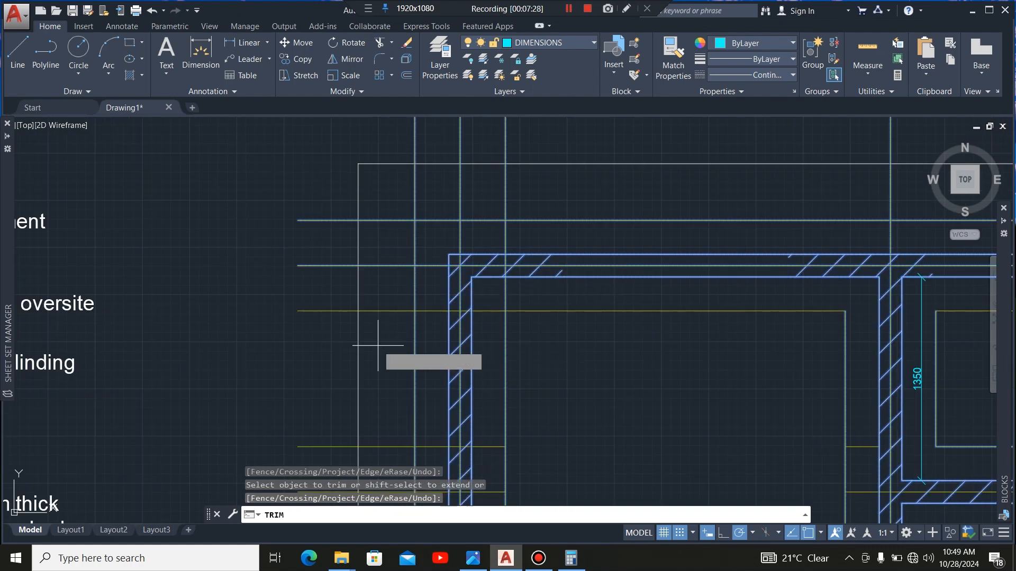
left_click(377, 346)
left_click(377, 305)
left_click(397, 235)
left_click(360, 182)
left_click(425, 188)
left_click(404, 191)
Trim gridline A's and gridline 1's inner trench lines back to the inner corner where they meet
left_click(526, 186)
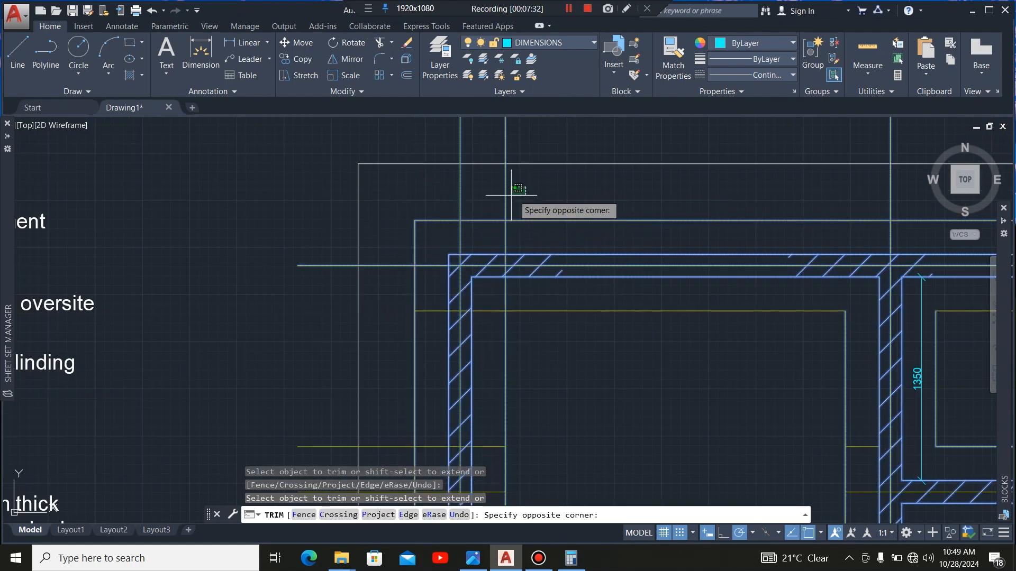
left_click(503, 245)
scroll(503, 296, "up", 3)
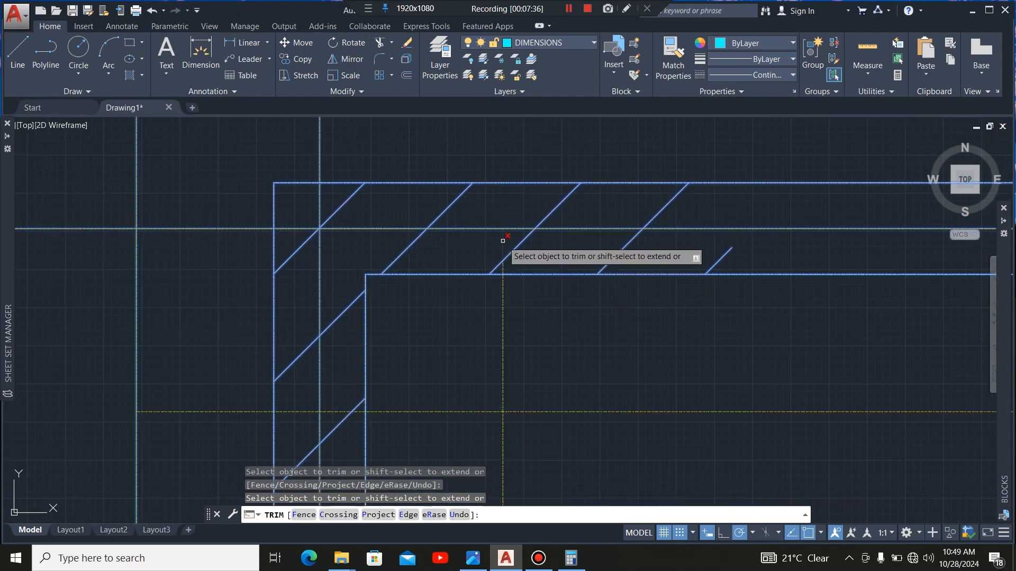
scroll(504, 299, "down", 4)
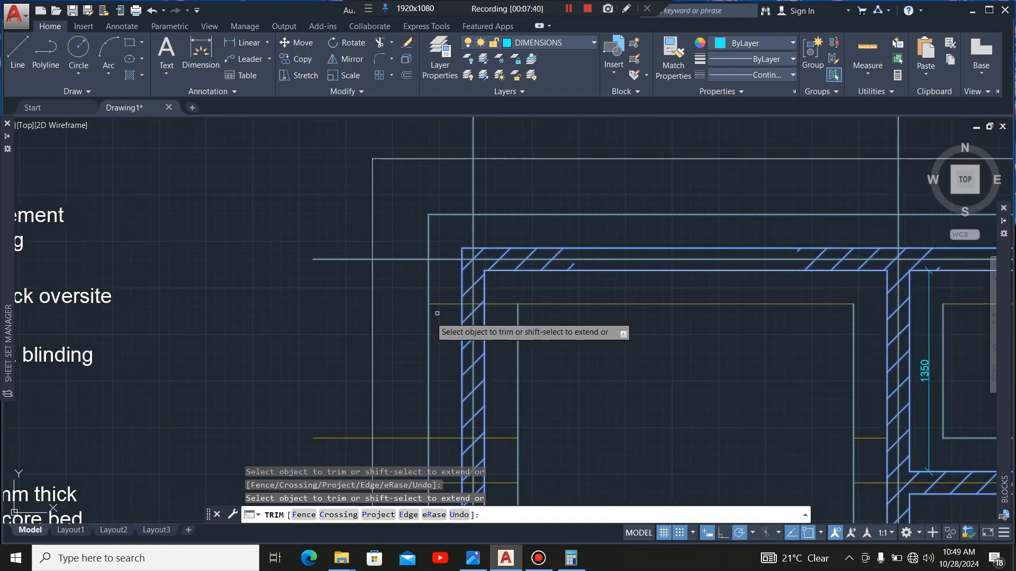
scroll(439, 306, "up", 2)
scroll(529, 296, "up", 3)
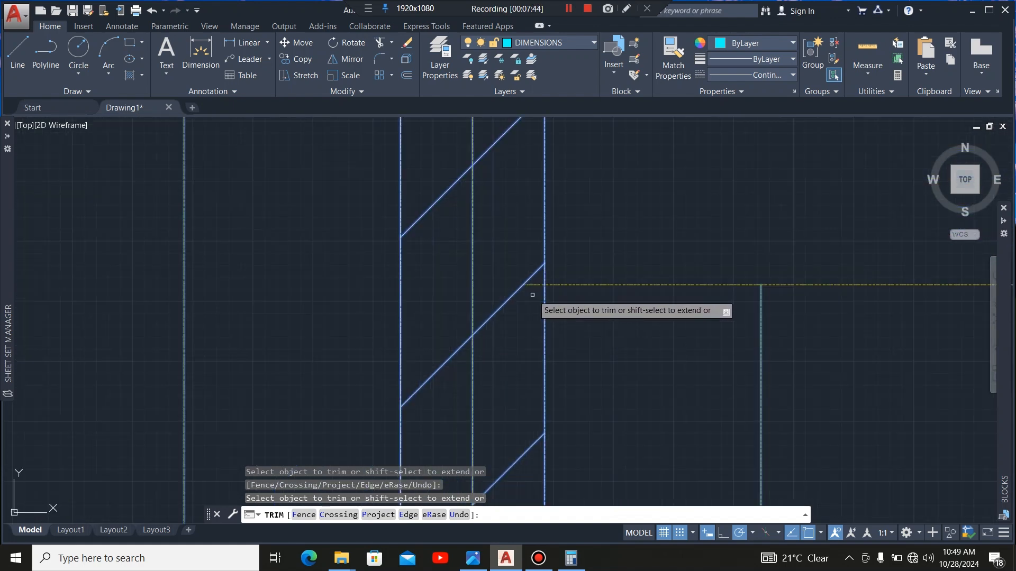
scroll(533, 294, "down", 3)
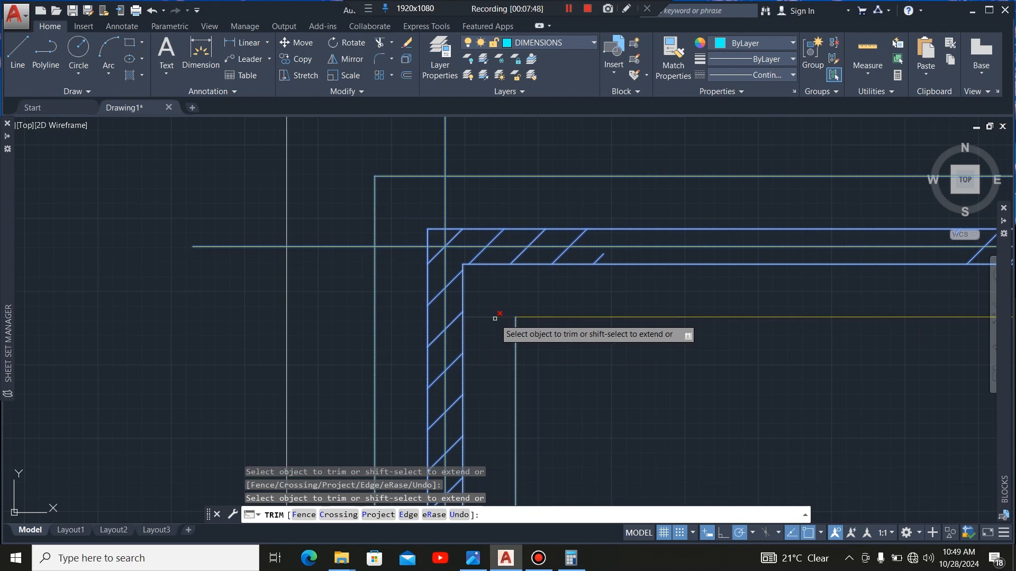
scroll(495, 318, "down", 4)
scroll(547, 255, "down", 2)
scroll(538, 264, "up", 1)
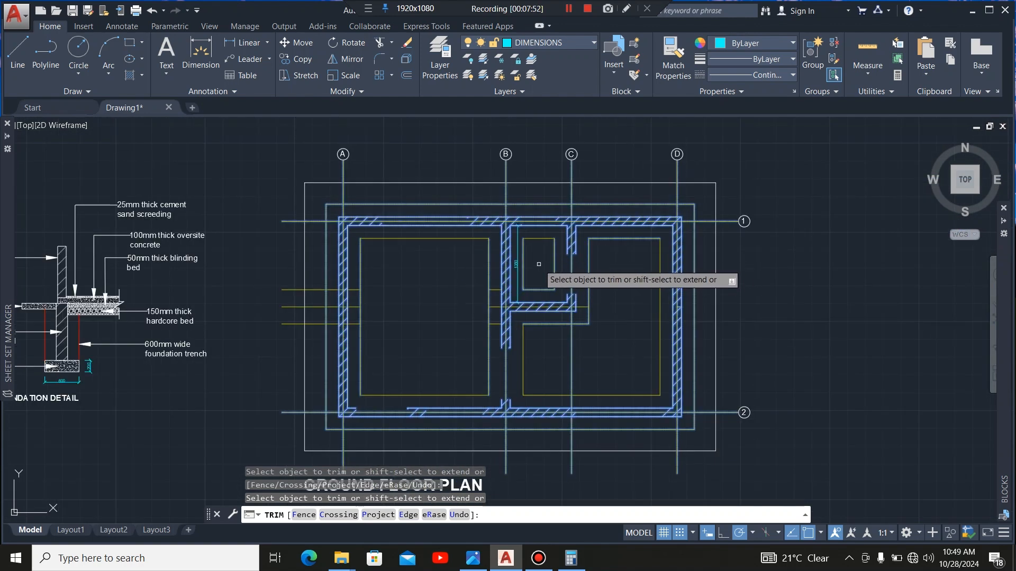
key("Escape")
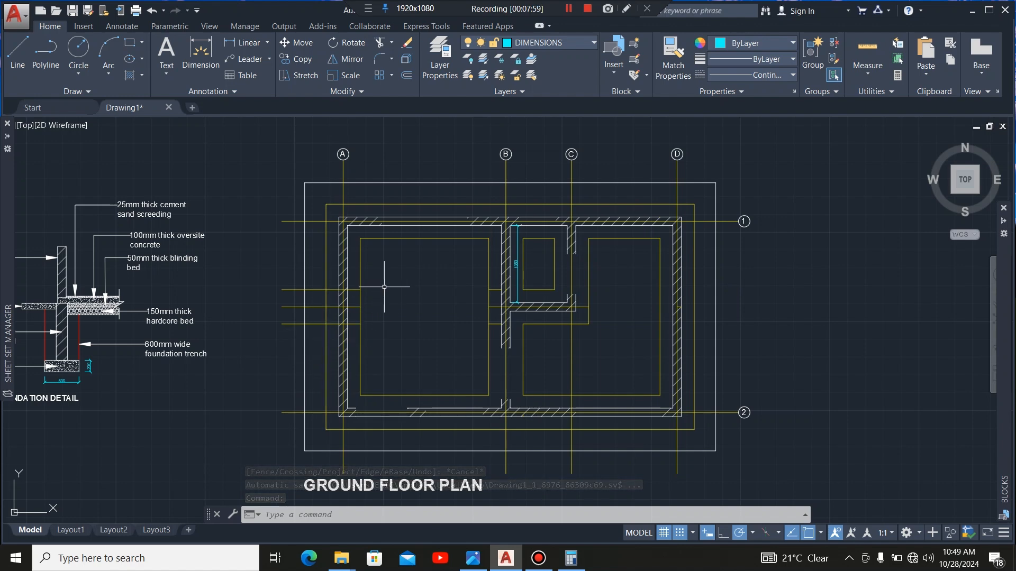
Delete the leftover segments of the W/C lower wall's gridline and offsets across gridlines A, B and D
scroll(299, 349, "up", 2)
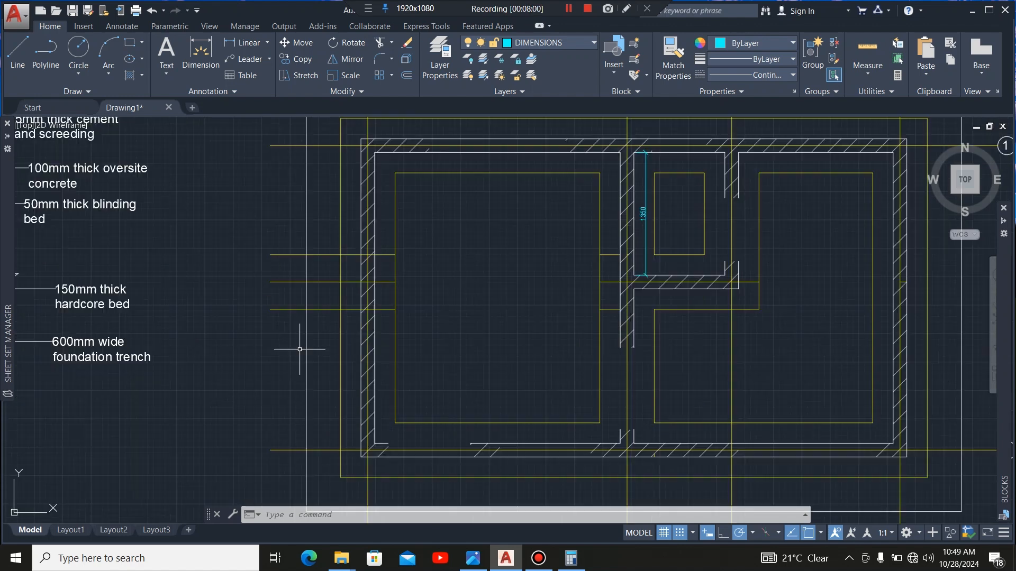
left_click(283, 232)
left_click(254, 360)
scroll(248, 349, "down", 2)
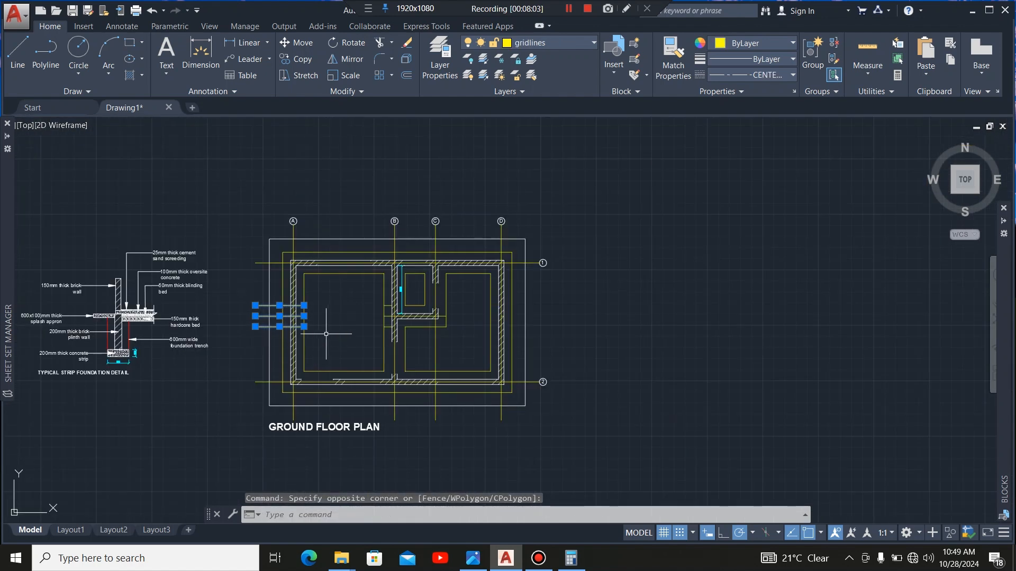
scroll(325, 334, "up", 4)
scroll(436, 299, "up", 4)
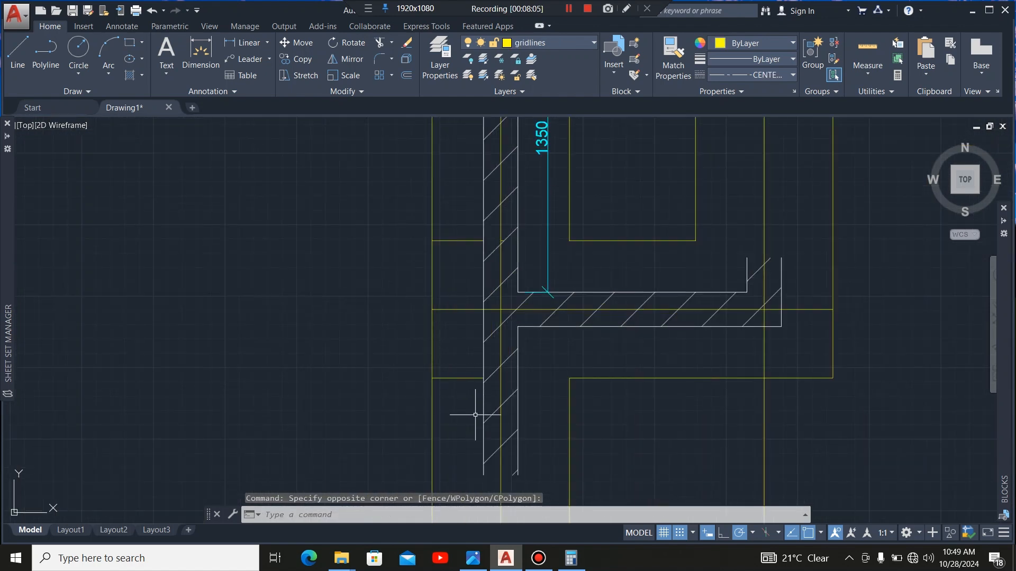
left_click(475, 416)
left_click(456, 355)
left_click(457, 272)
left_click(451, 226)
scroll(500, 238, "up", 10)
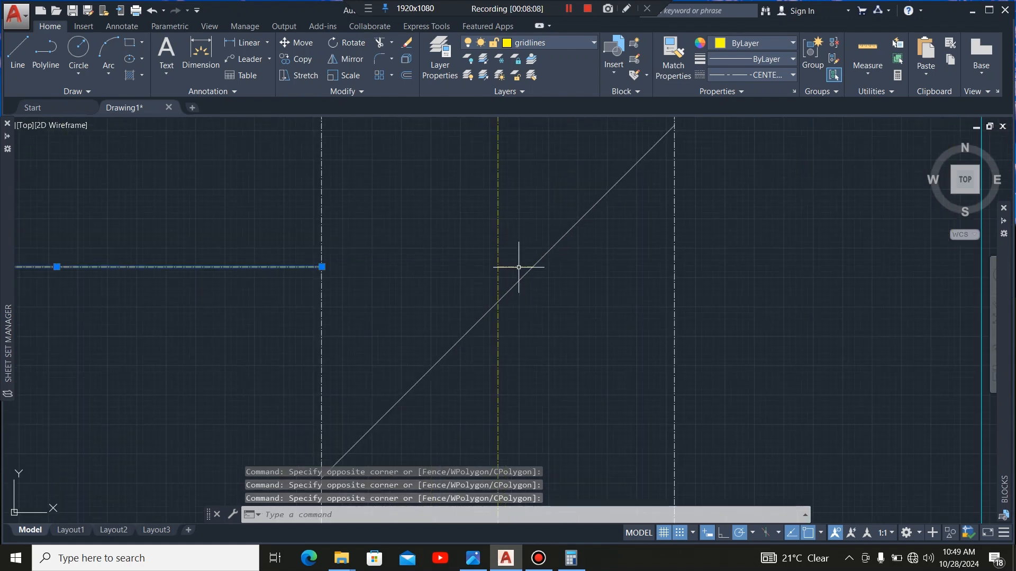
scroll(518, 268, "down", 8)
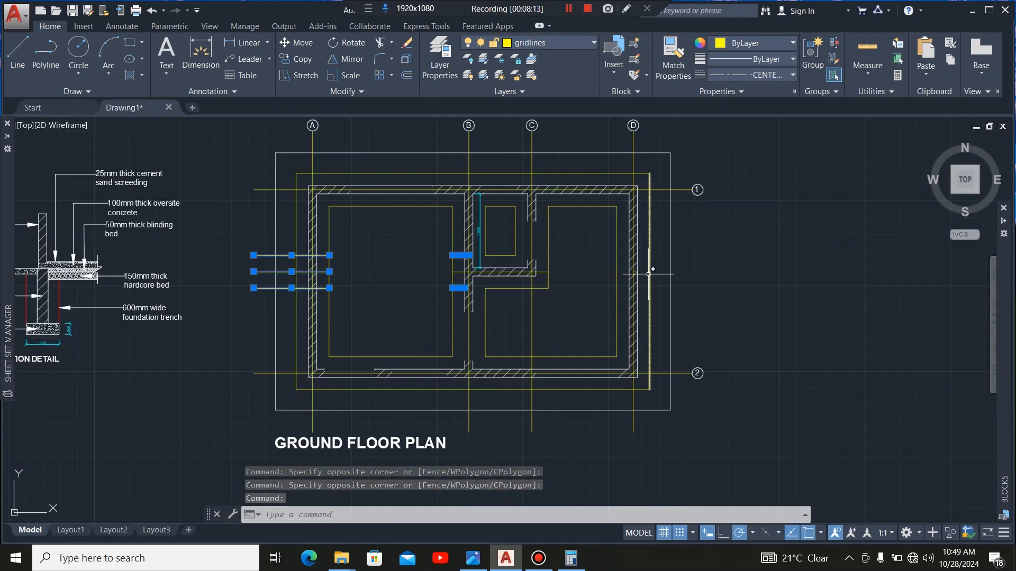
scroll(649, 274, "up", 5)
scroll(585, 249, "down", 6)
scroll(333, 383, "up", 4)
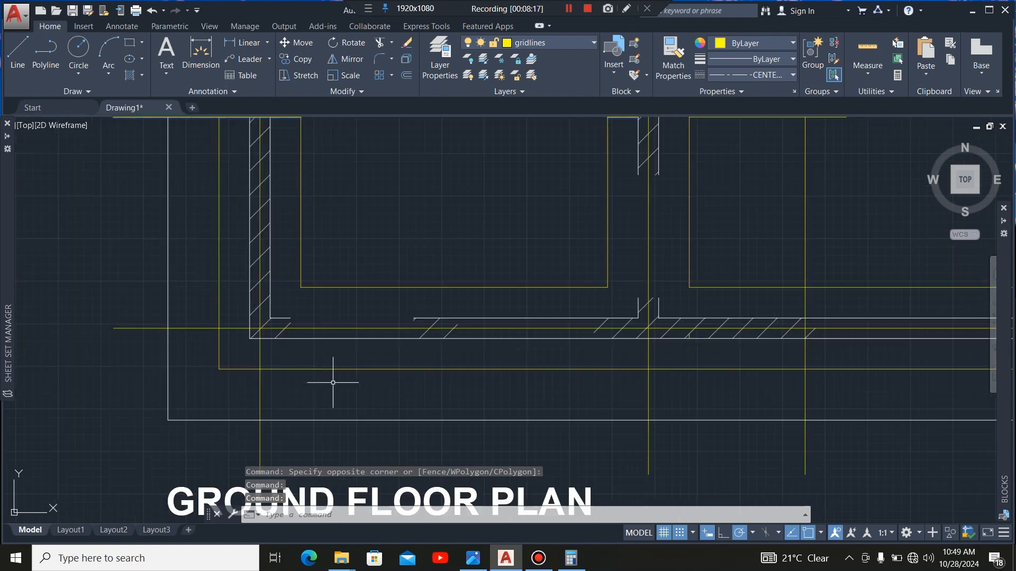
scroll(386, 370, "down", 5)
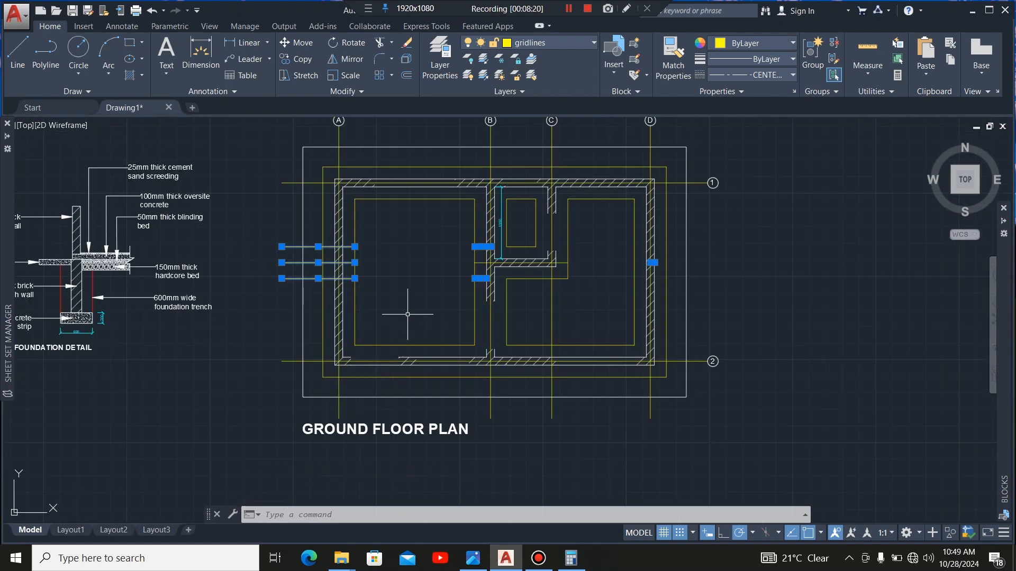
key("Delete")
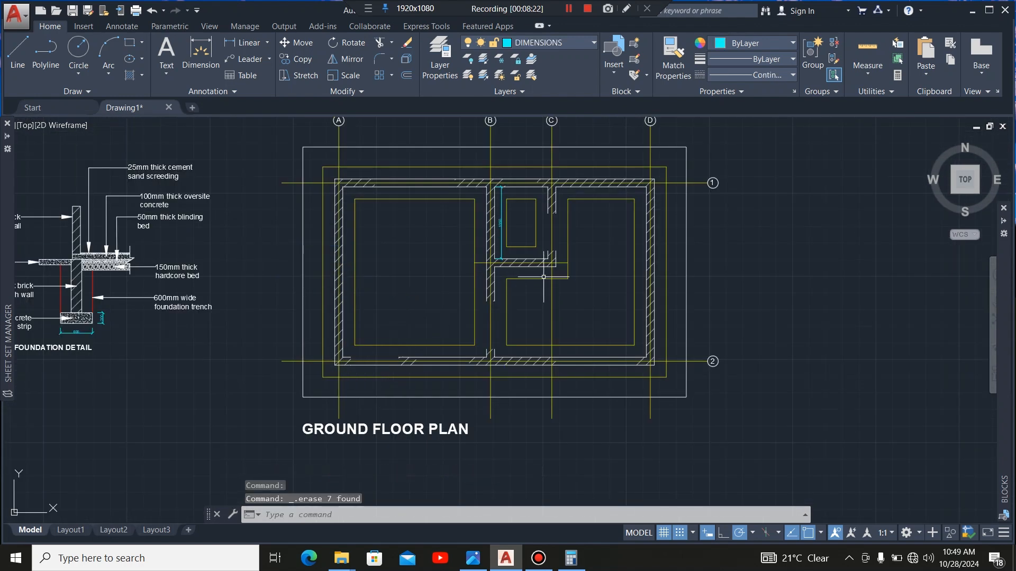
Move the outer trench outline and the inner trench outlines of all three rooms to the FOUNDATION TRENCH layer
scroll(370, 184, "up", 3)
scroll(526, 216, "down", 1)
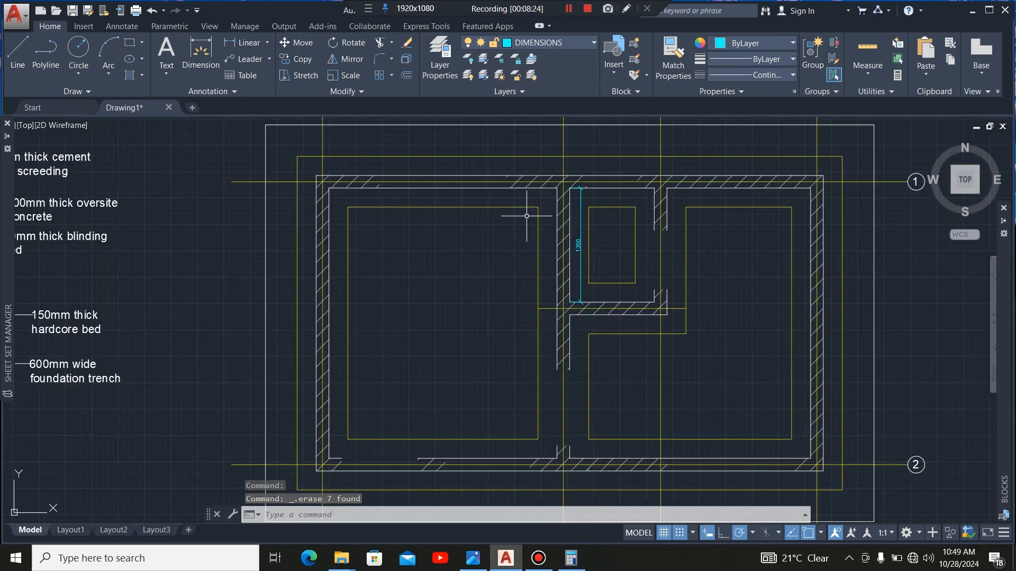
left_click(541, 198)
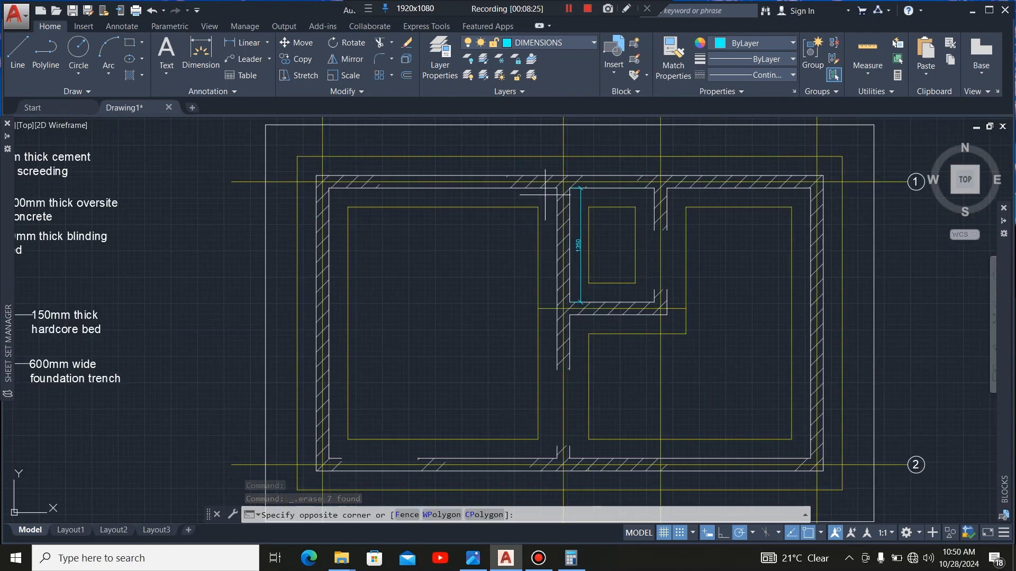
left_click(503, 253)
left_click(395, 414)
left_click(345, 444)
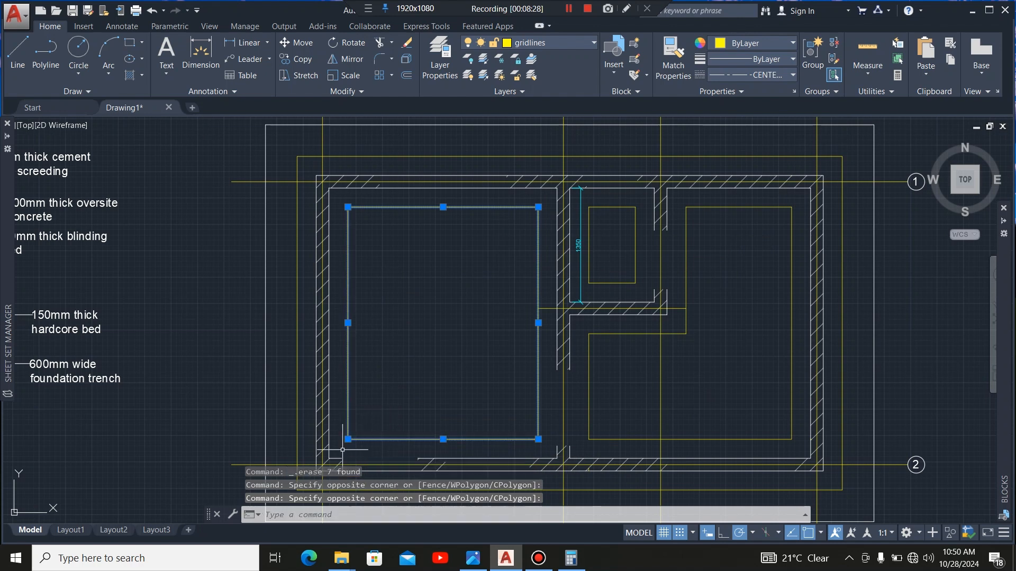
left_click(303, 143)
left_click(294, 167)
scroll(259, 159, "down", 2)
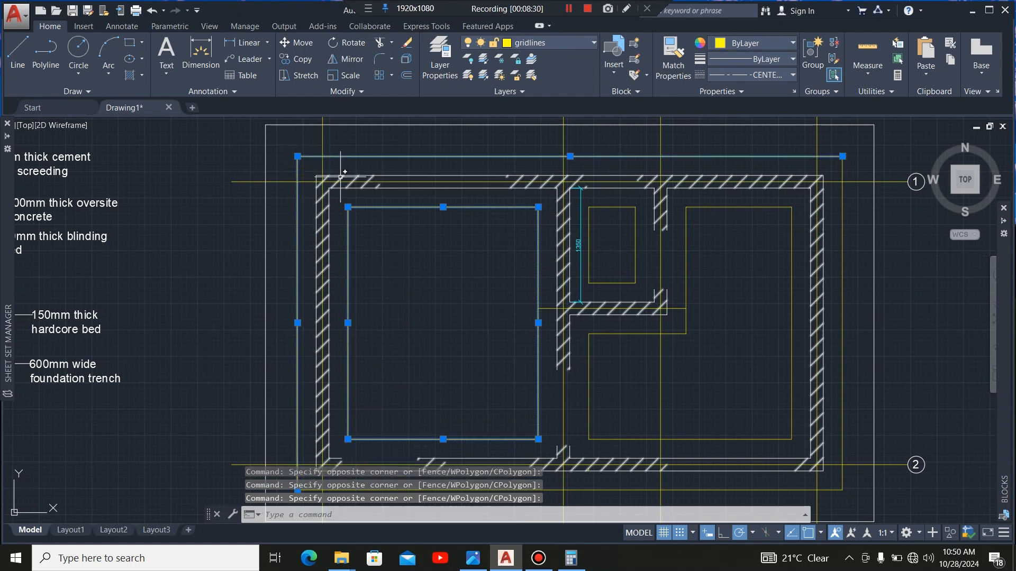
scroll(599, 159, "up", 2)
left_click(582, 192)
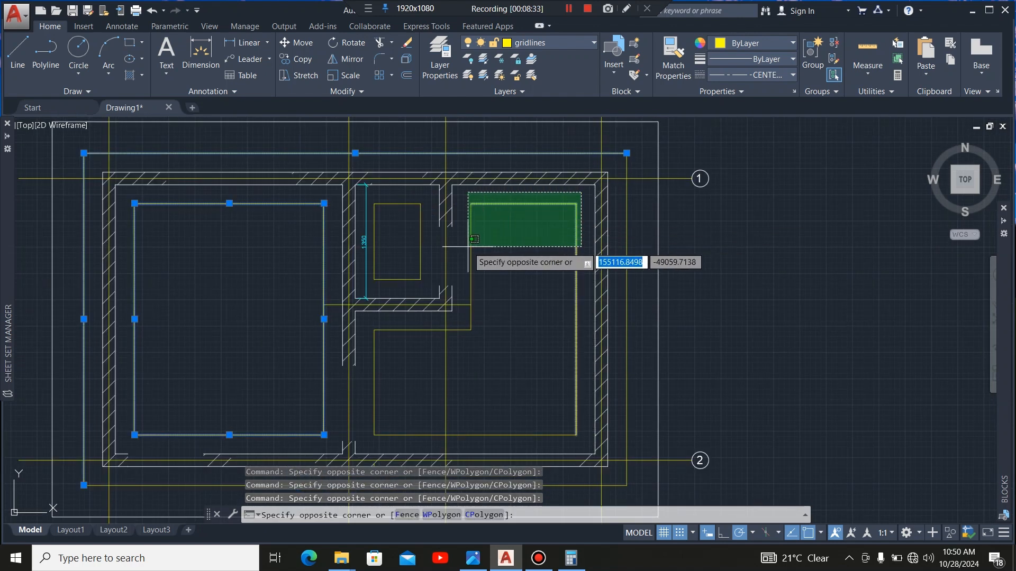
left_click(461, 243)
left_click(429, 199)
left_click(397, 271)
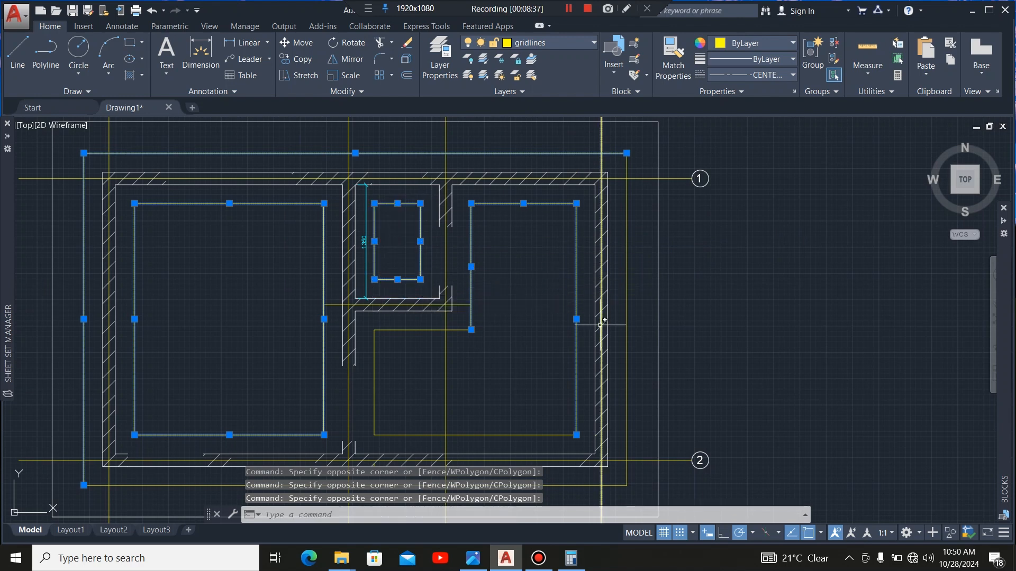
scroll(622, 232, "down", 2)
scroll(556, 336, "up", 2)
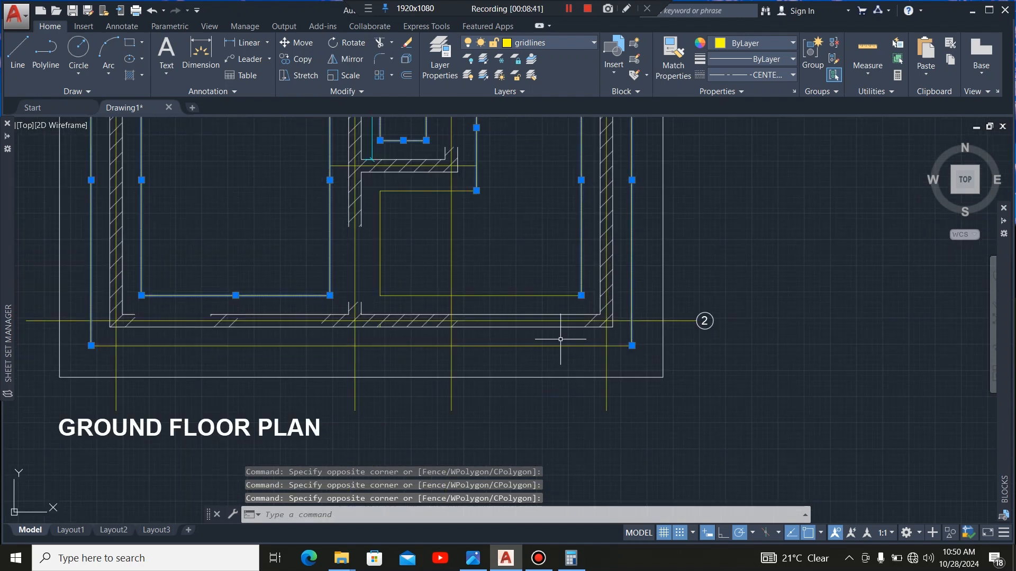
left_click(411, 279)
left_click(380, 307)
left_click(406, 183)
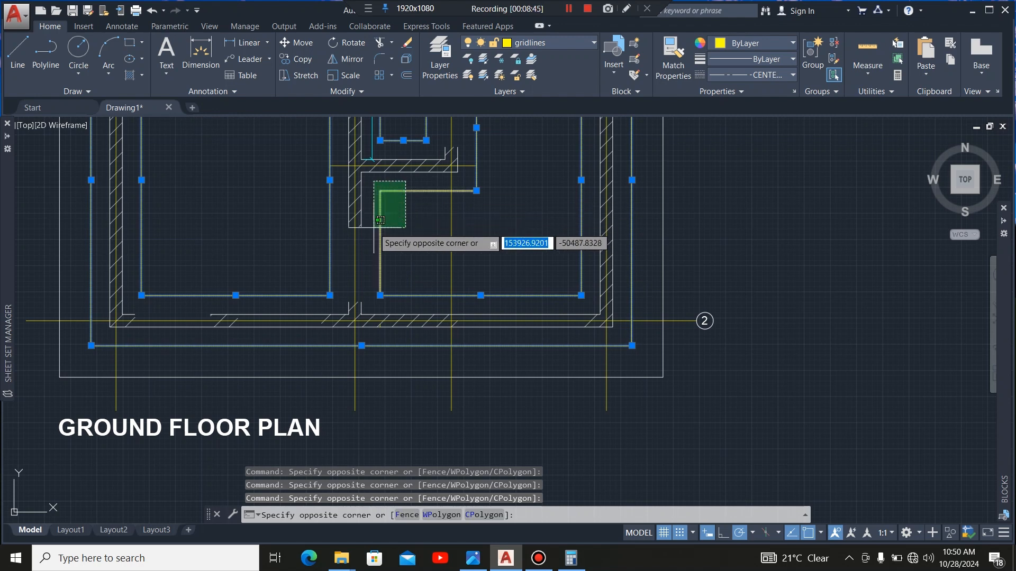
left_click(373, 228)
scroll(494, 261, "down", 2)
scroll(441, 372, "down", 2)
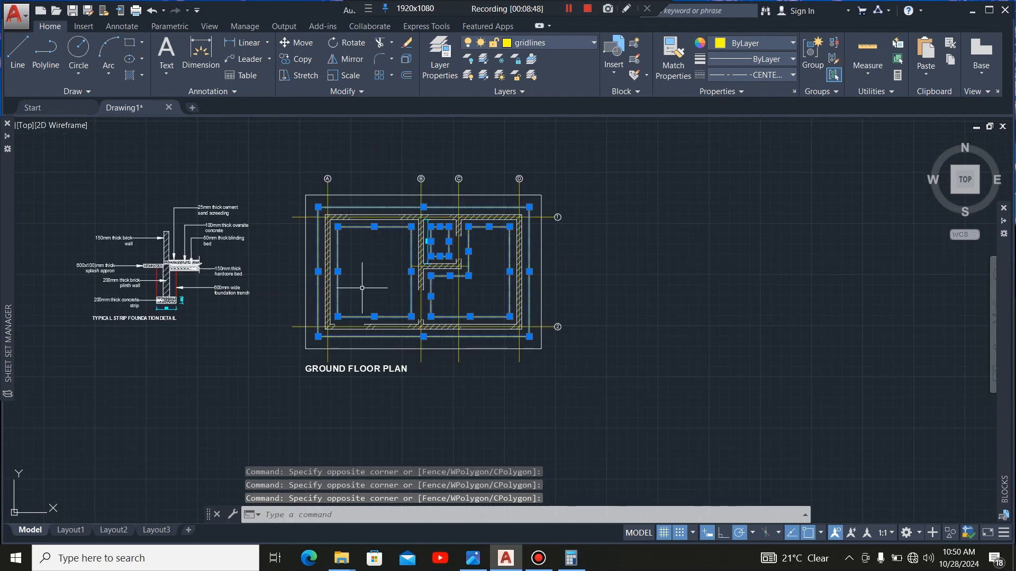
scroll(362, 288, "up", 2)
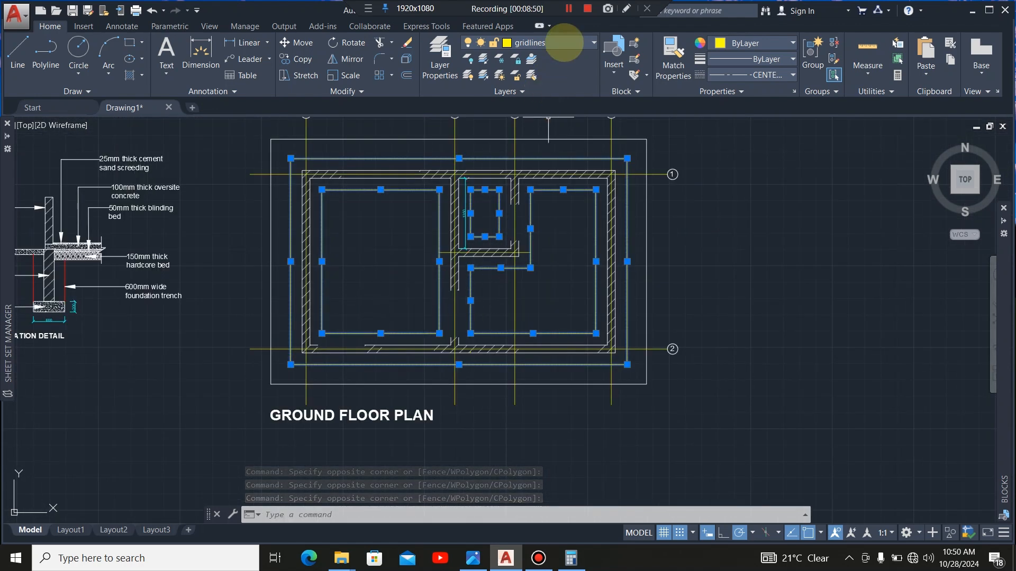
left_click(565, 41)
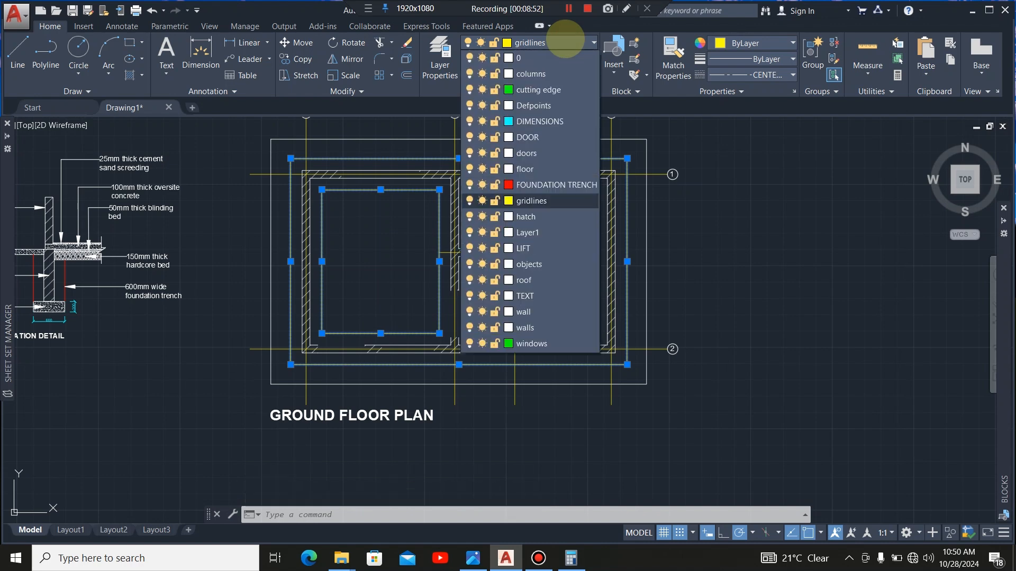
left_click(556, 185)
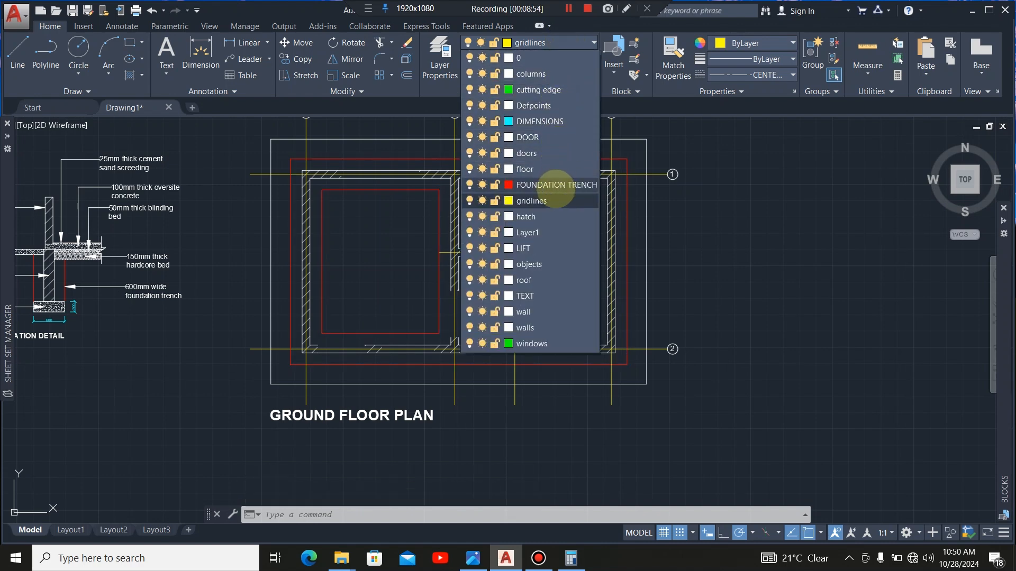
left_click(556, 185)
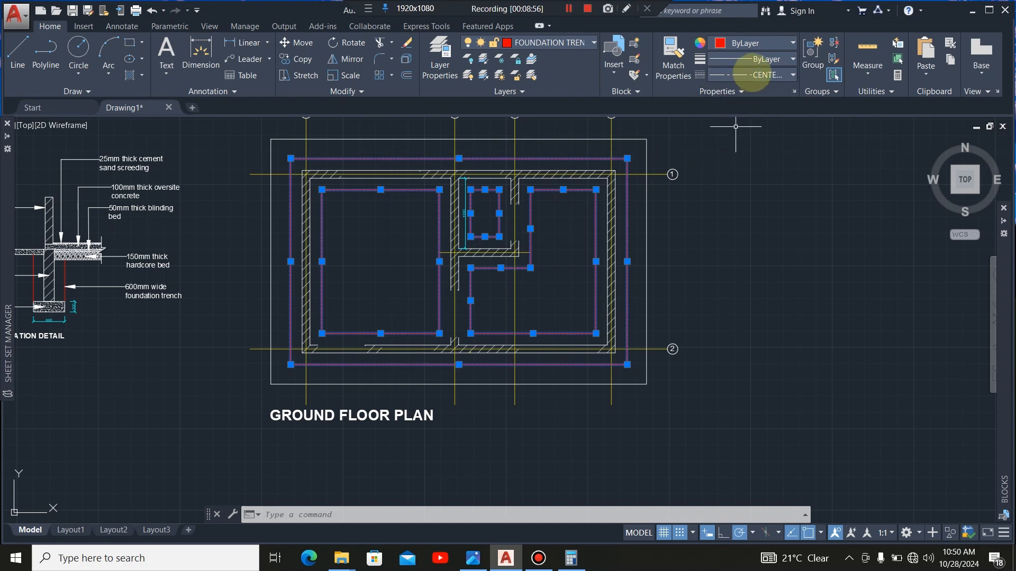
Set the linetype of the selected trench outlines to Continuous and clear the selection
left_click(754, 75)
left_click(754, 170)
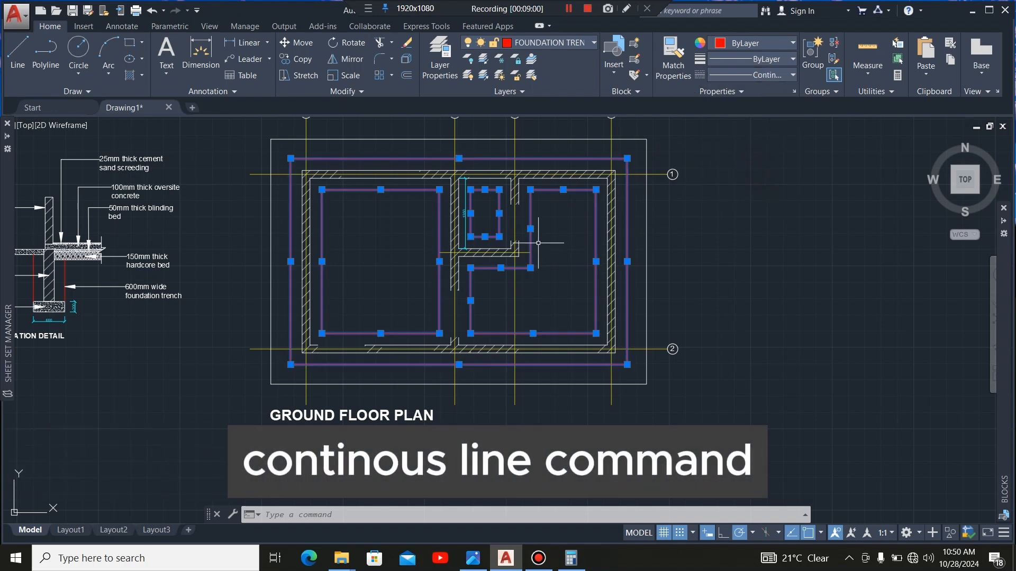
key("Escape")
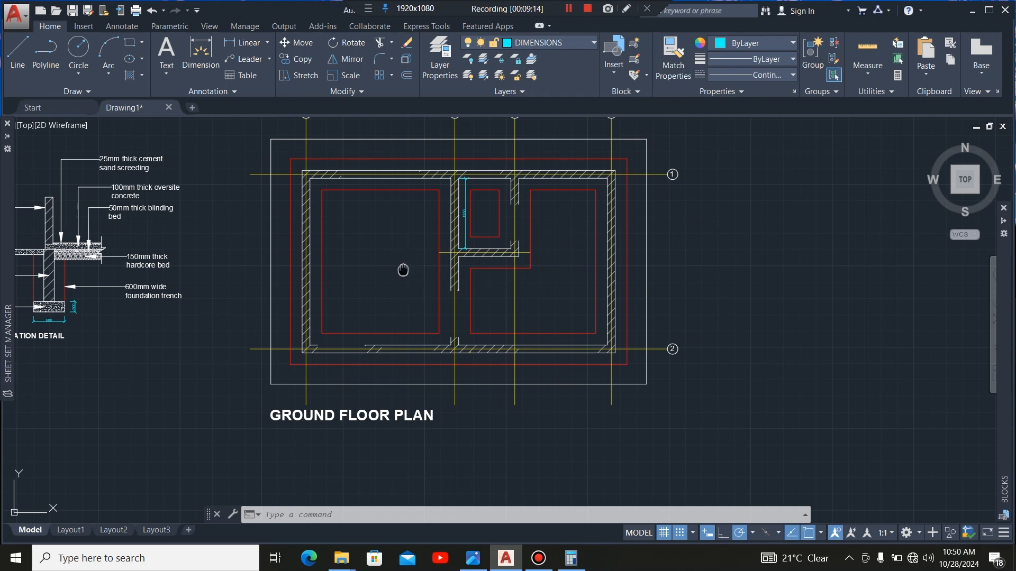
Delete the wall hatching and the W/C's 1350 dimension from the ground floor plan
middle_click_drag(403, 270, 545, 291)
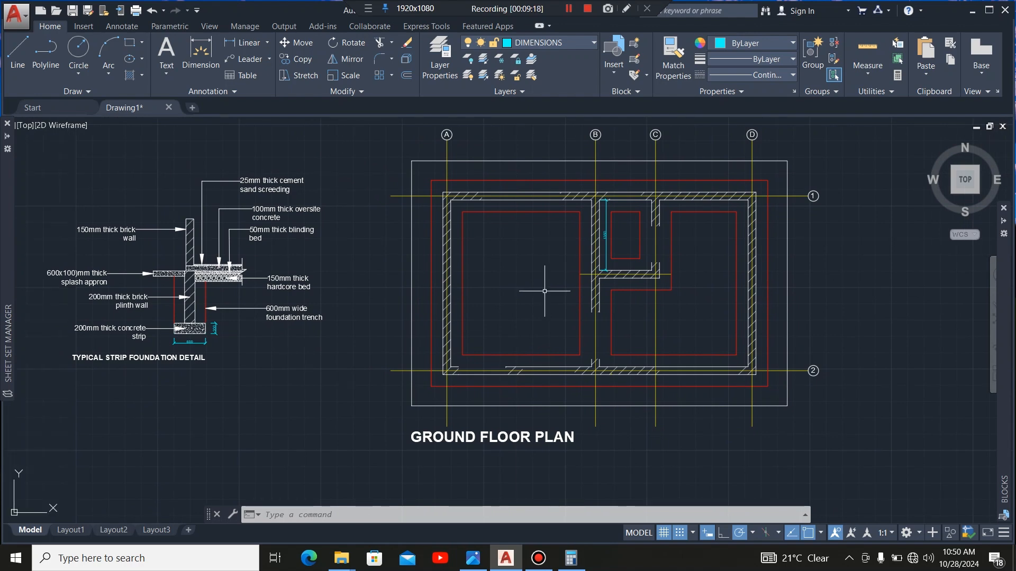
scroll(635, 233, "up", 2)
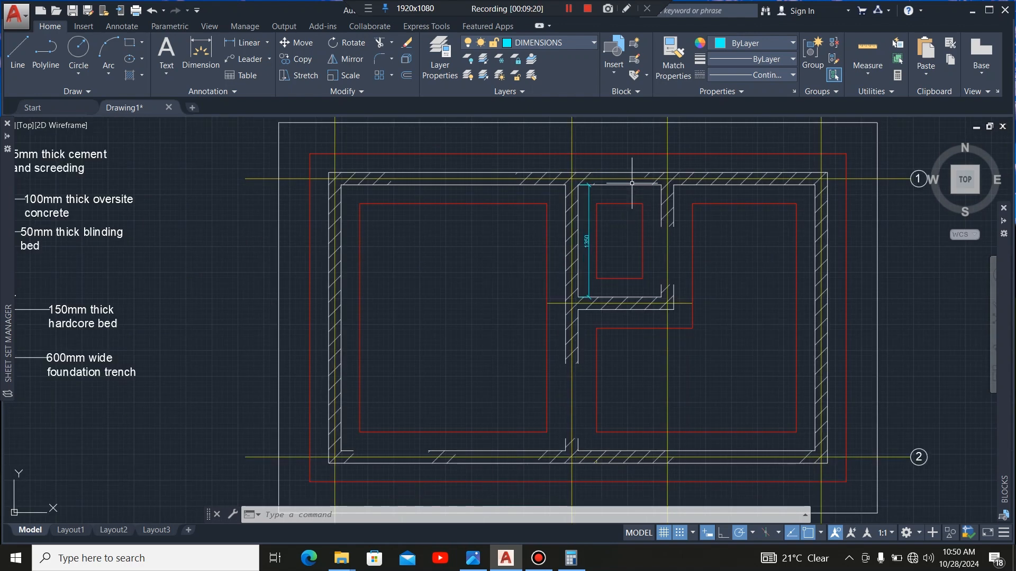
scroll(632, 183, "up", 2)
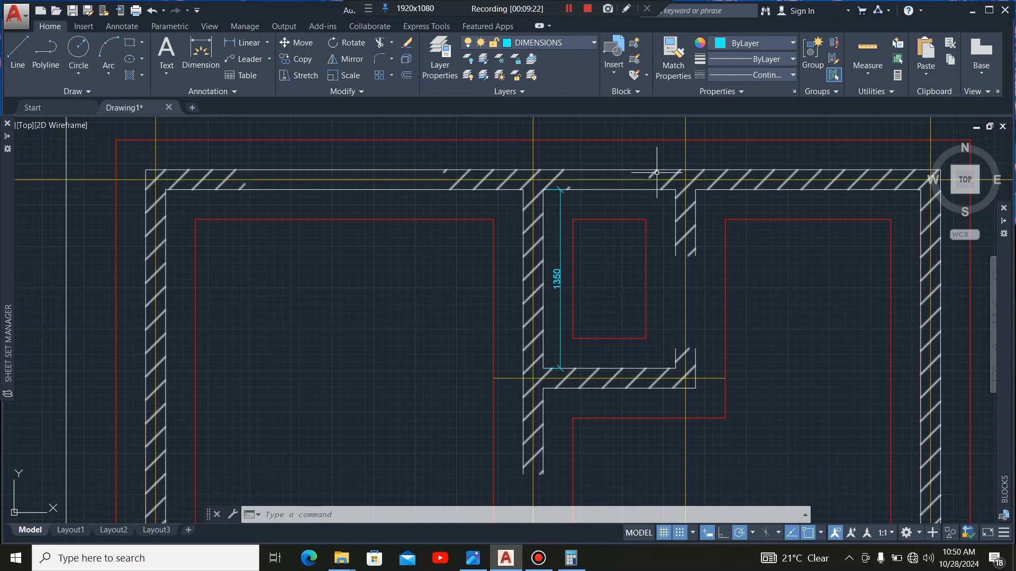
left_click(656, 172)
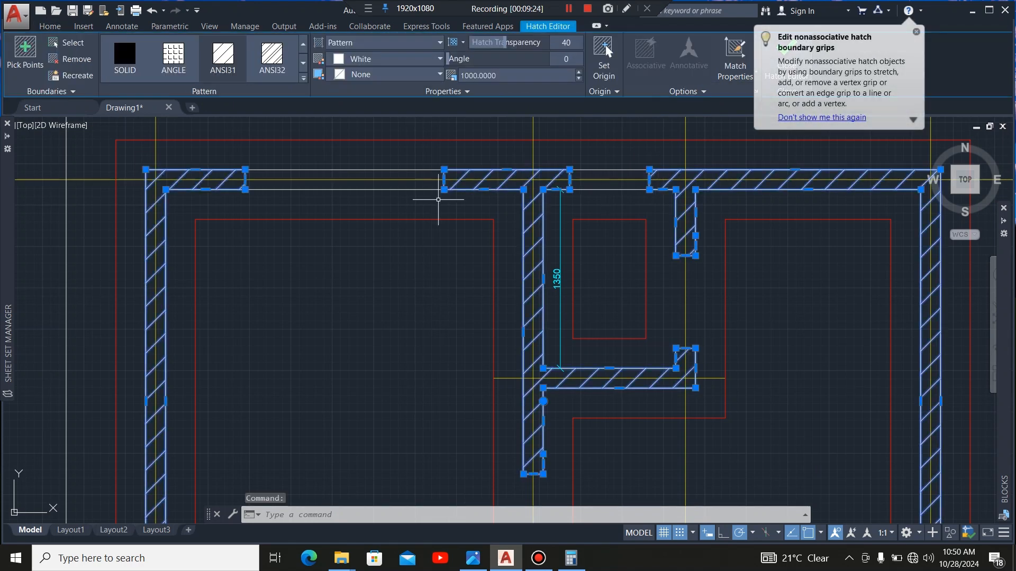
key("Delete")
scroll(427, 228, "down", 2)
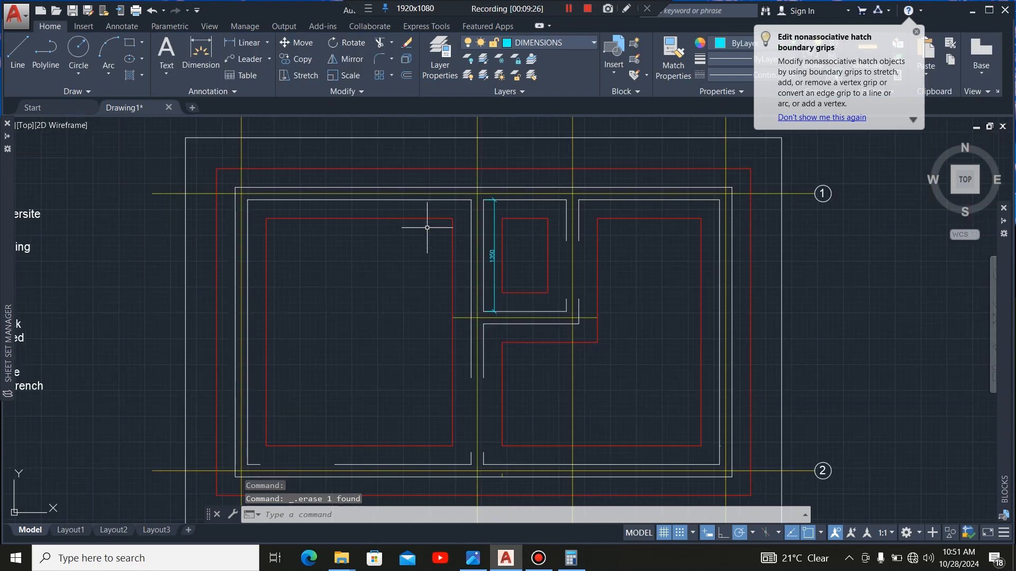
left_click(492, 255)
mouse_move(492, 255)
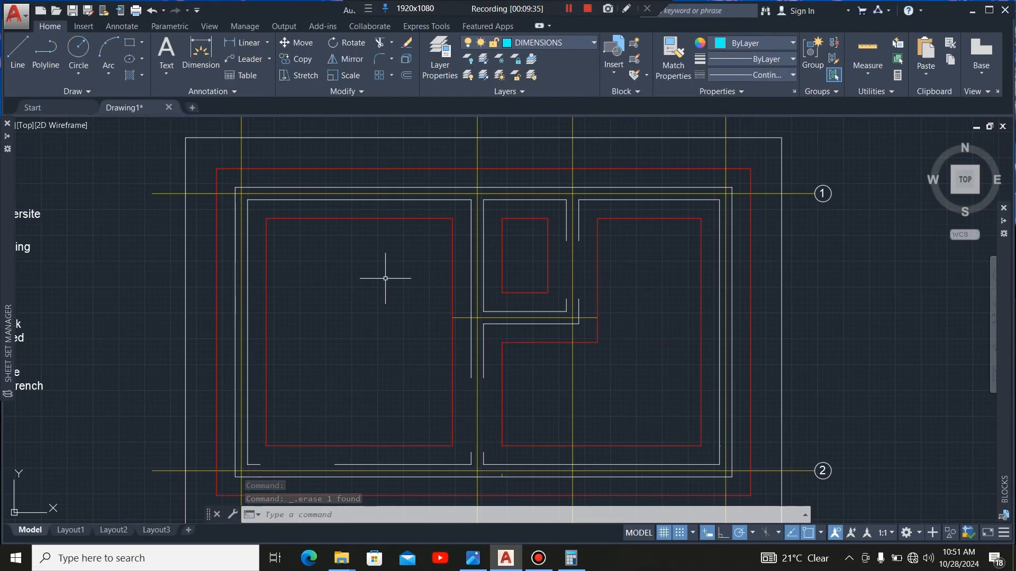
Delete the plan's outer, inner and W/C wall lines, leaving the gridlines, trench outlines and outermost white rectangle in place
scroll(419, 265, "down", 2)
scroll(485, 236, "up", 2)
scroll(486, 227, "up", 4)
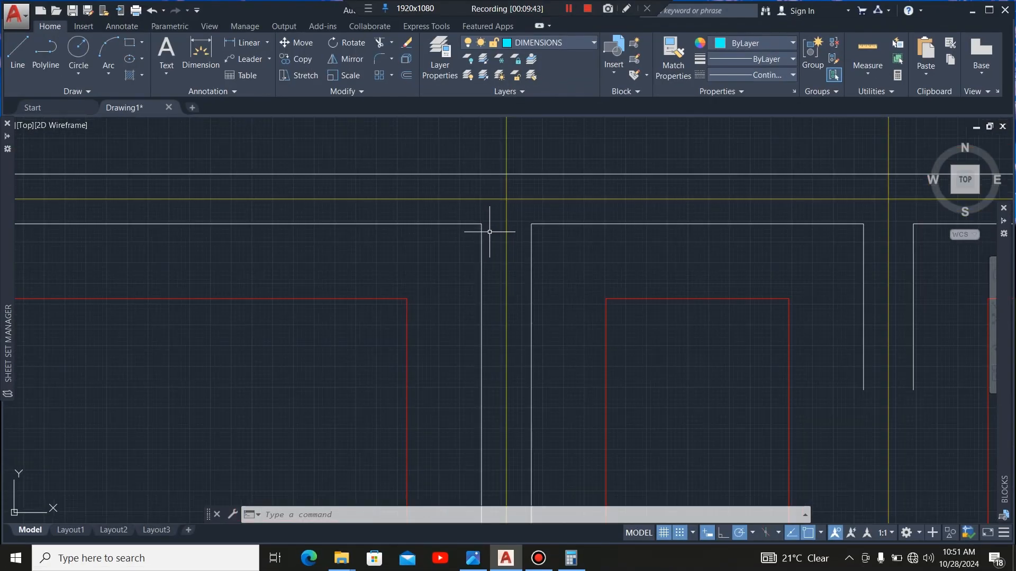
left_click(490, 215)
left_click(462, 251)
scroll(376, 268, "down", 3)
scroll(443, 253, "up", 3)
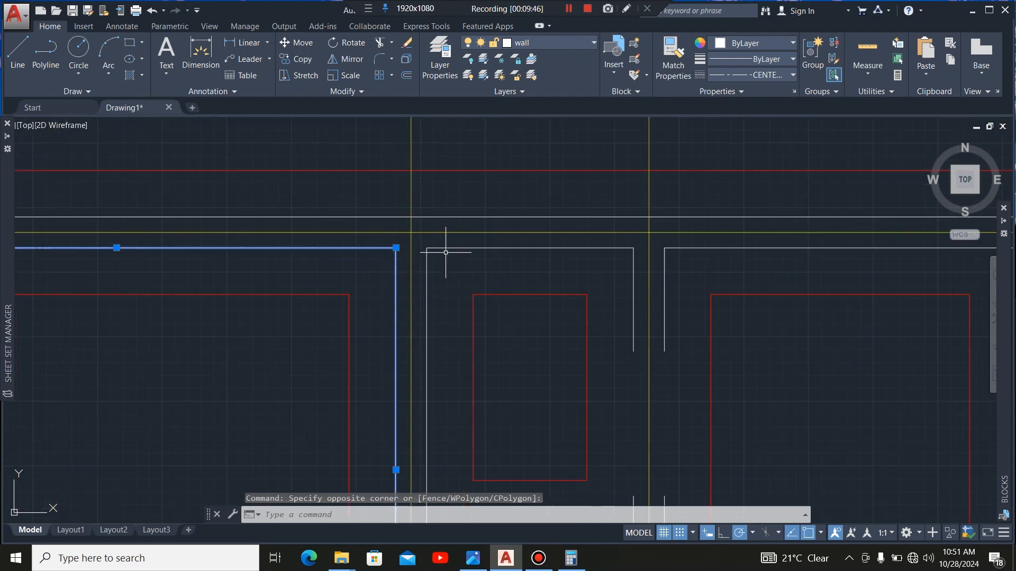
left_click(432, 236)
left_click(410, 272)
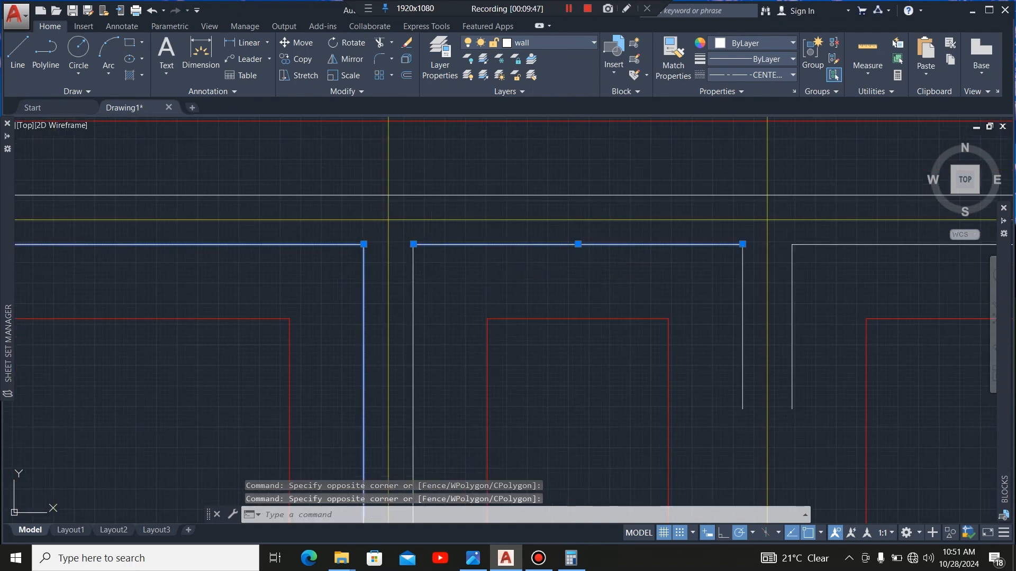
left_click(438, 265)
left_click(403, 309)
scroll(451, 287, "down", 3)
scroll(592, 282, "up", 4)
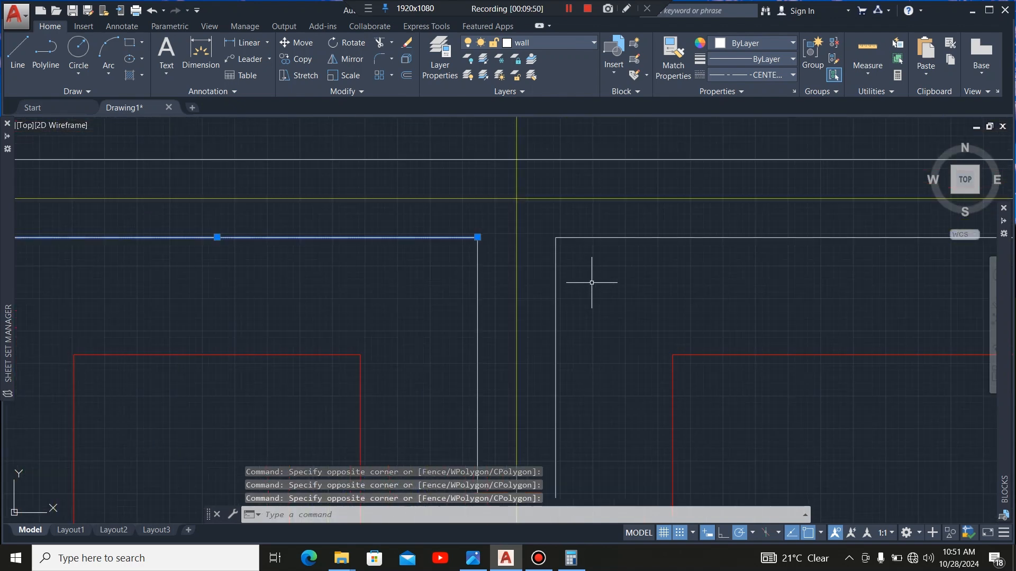
left_click(580, 228)
left_click(500, 295)
left_click(499, 282)
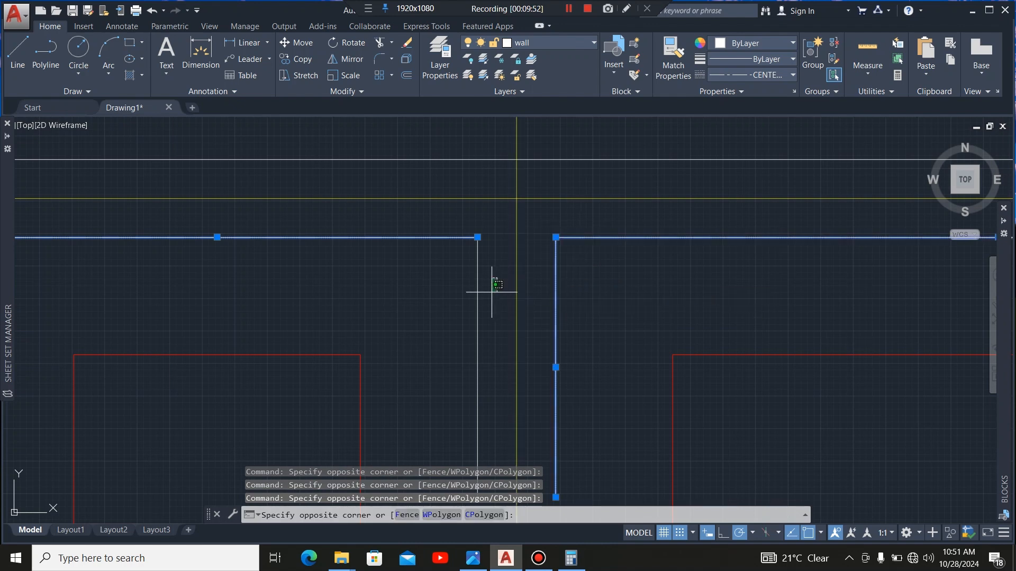
left_click(491, 291)
scroll(486, 295, "down", 5)
scroll(618, 291, "up", 4)
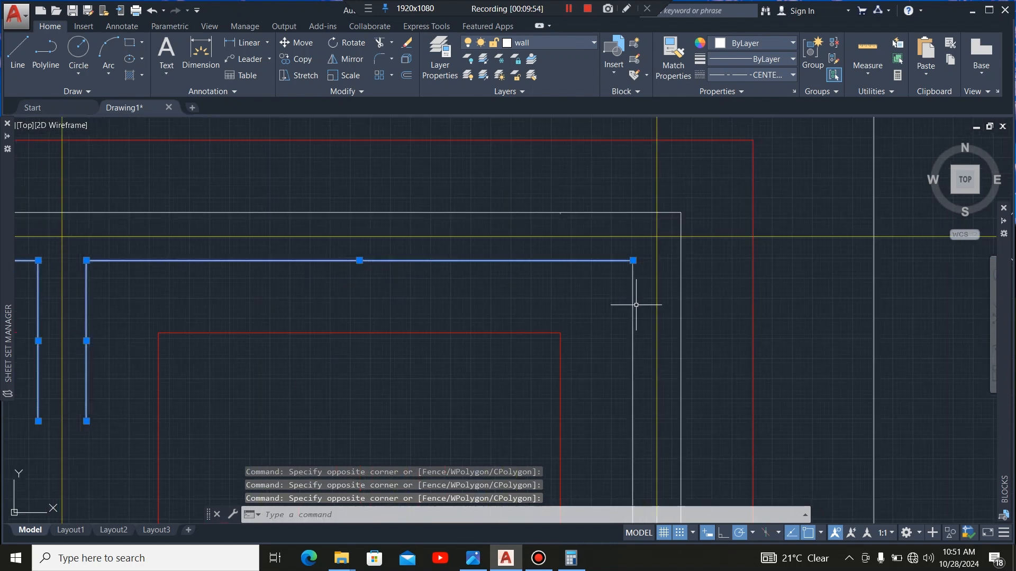
left_click(642, 318)
left_click(614, 337)
left_click(691, 197)
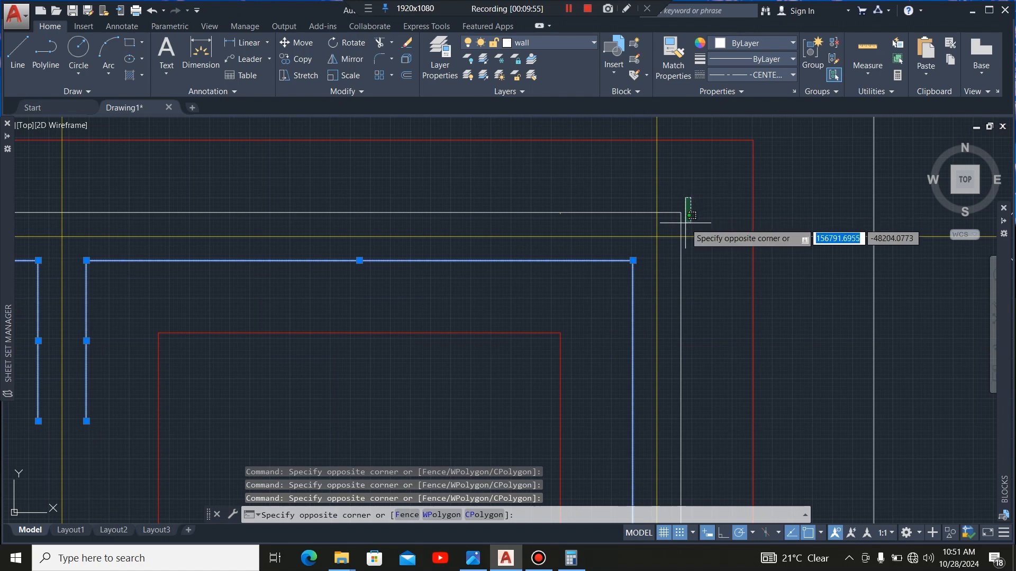
left_click(676, 227)
scroll(676, 226, "down", 5)
scroll(546, 345, "up", 5)
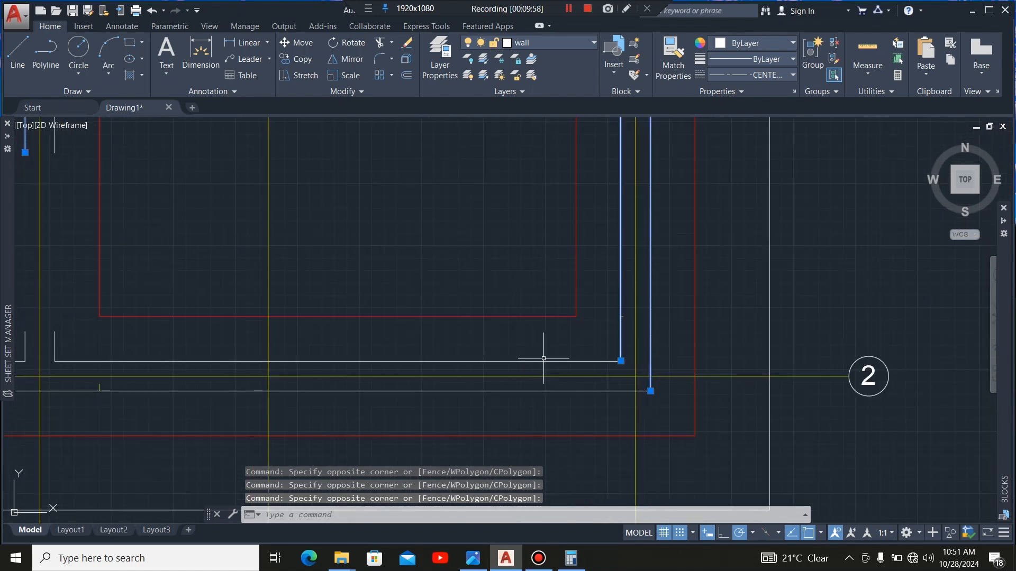
left_click(551, 344)
left_click(519, 369)
left_click(549, 399)
left_click(577, 397)
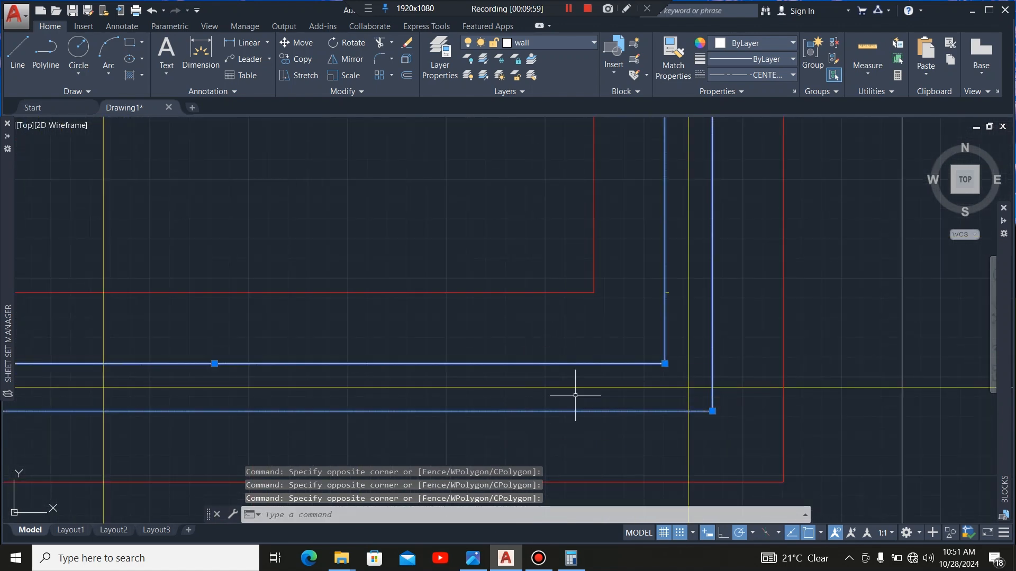
scroll(575, 391, "down", 5)
scroll(476, 386, "up", 5)
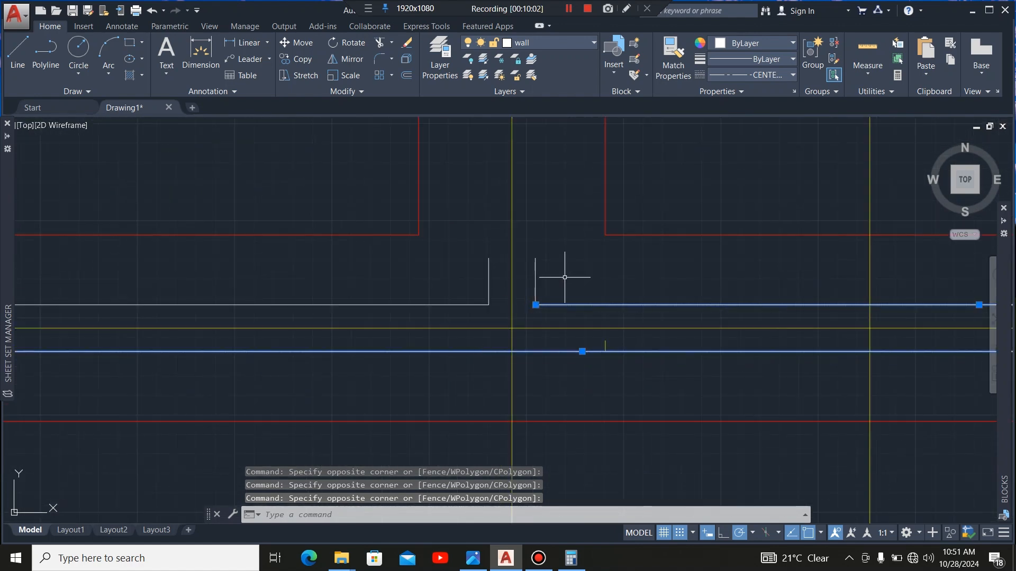
left_click(564, 277)
left_click(524, 314)
left_click(506, 289)
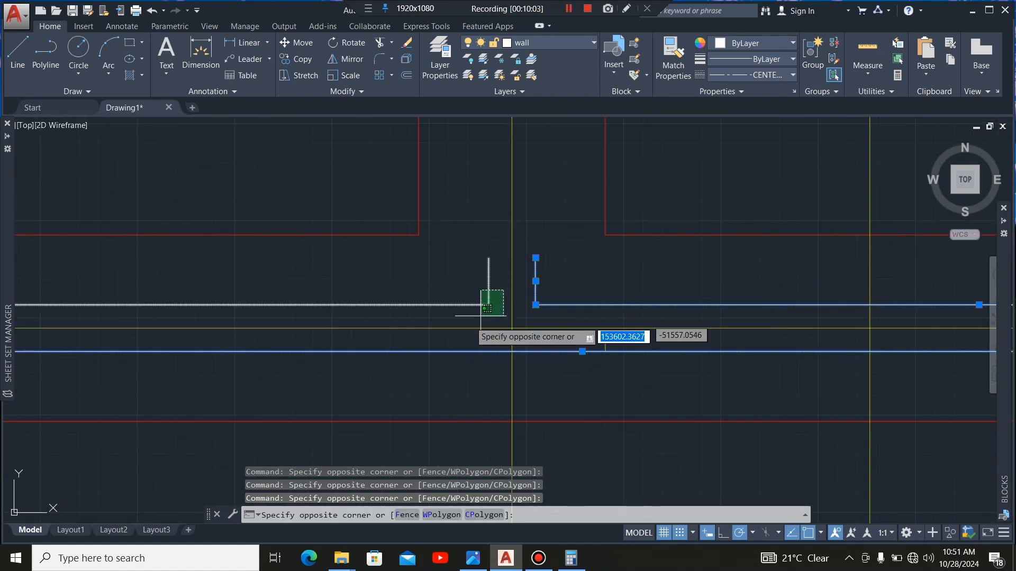
left_click(482, 316)
scroll(479, 348, "down", 4)
scroll(384, 293, "up", 5)
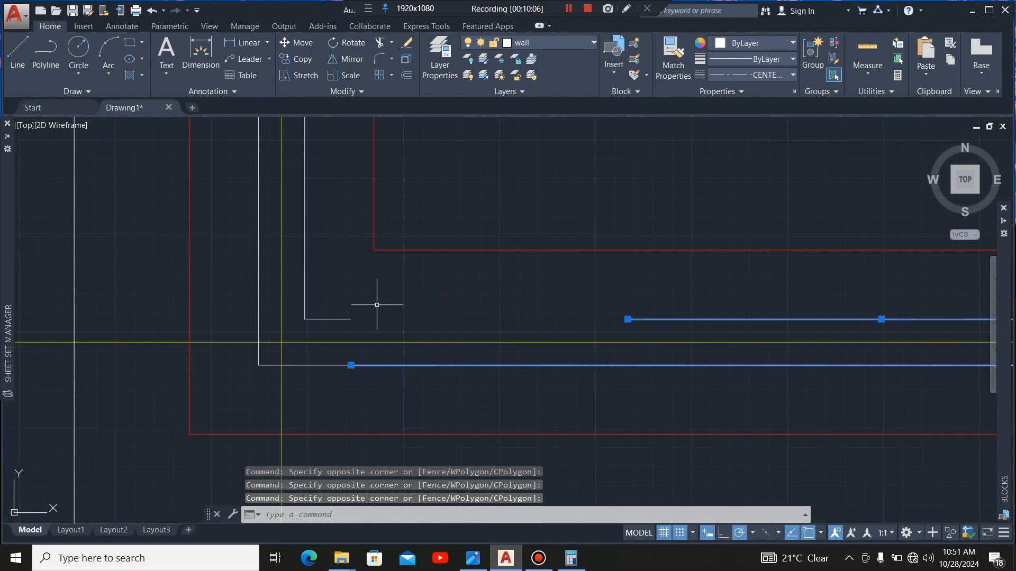
left_click(364, 307)
left_click(286, 359)
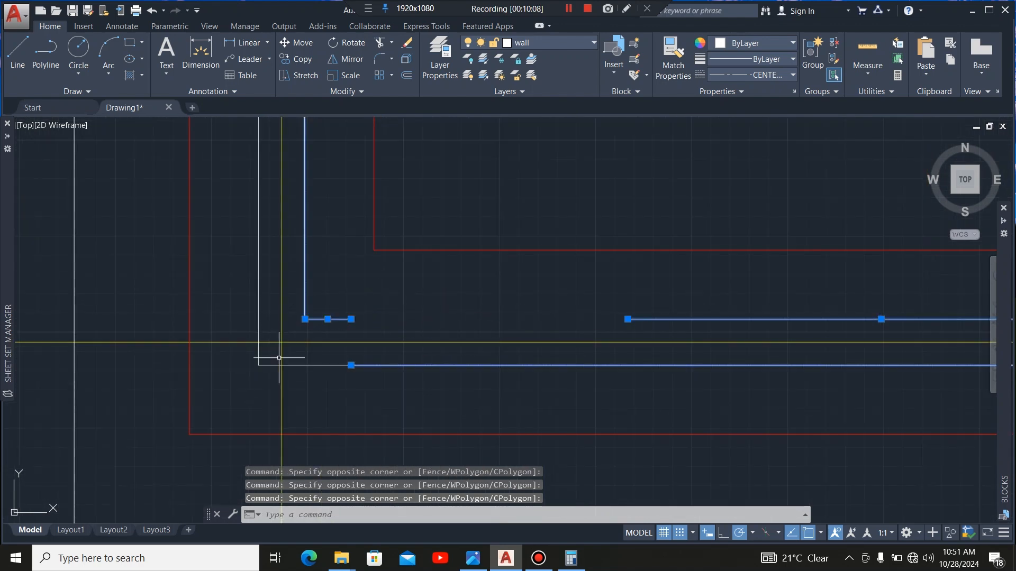
left_click(277, 353)
left_click(251, 377)
scroll(389, 397, "down", 5)
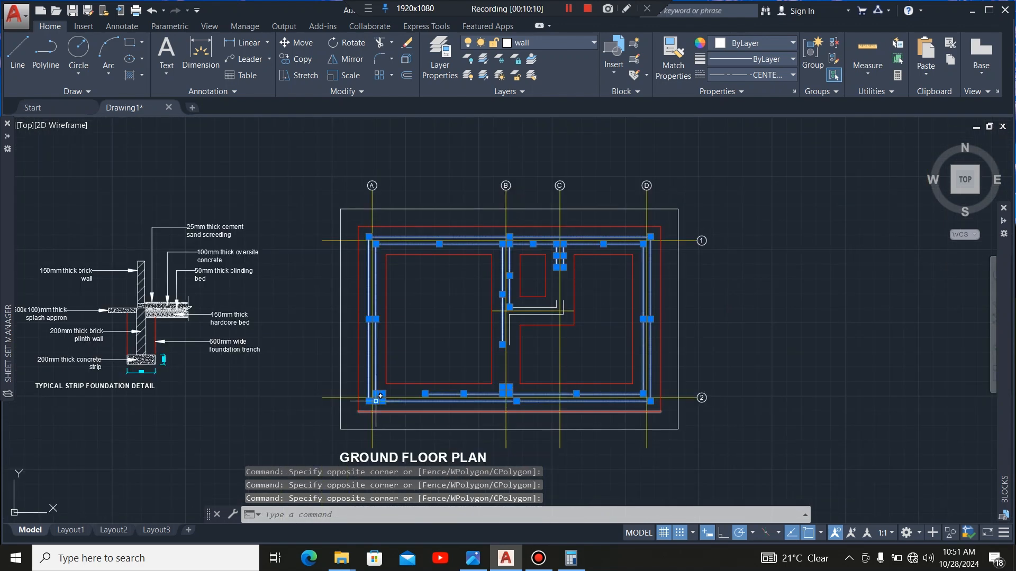
scroll(571, 329, "up", 5)
scroll(572, 329, "up", 4)
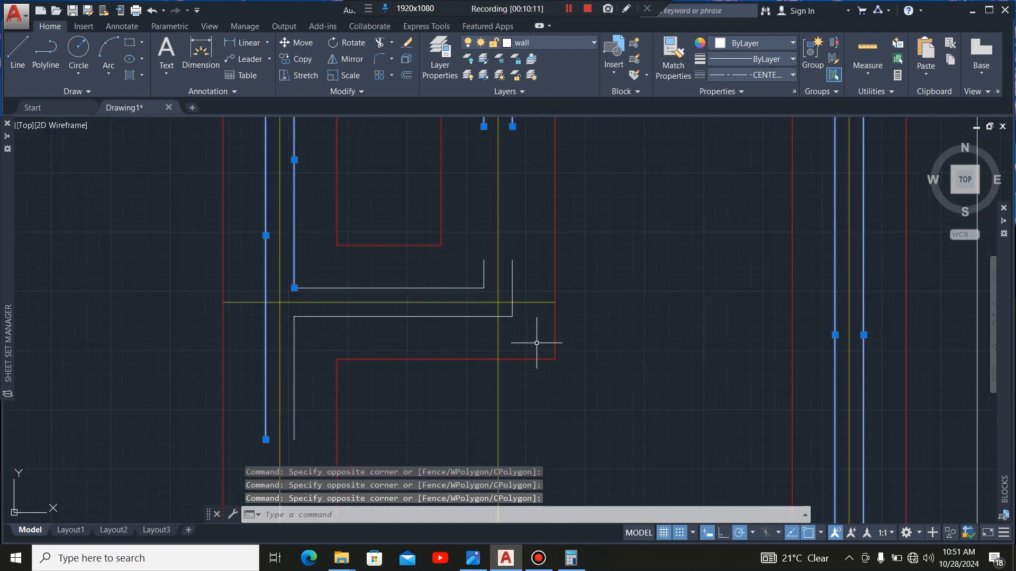
left_click(470, 282)
left_click(443, 311)
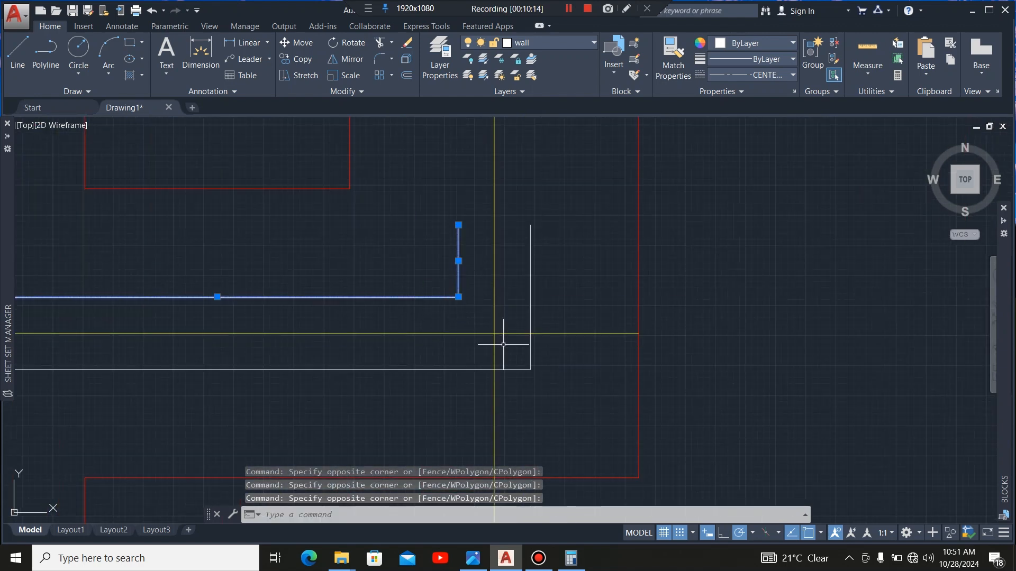
left_click(556, 341)
left_click(521, 379)
scroll(615, 341, "down", 5)
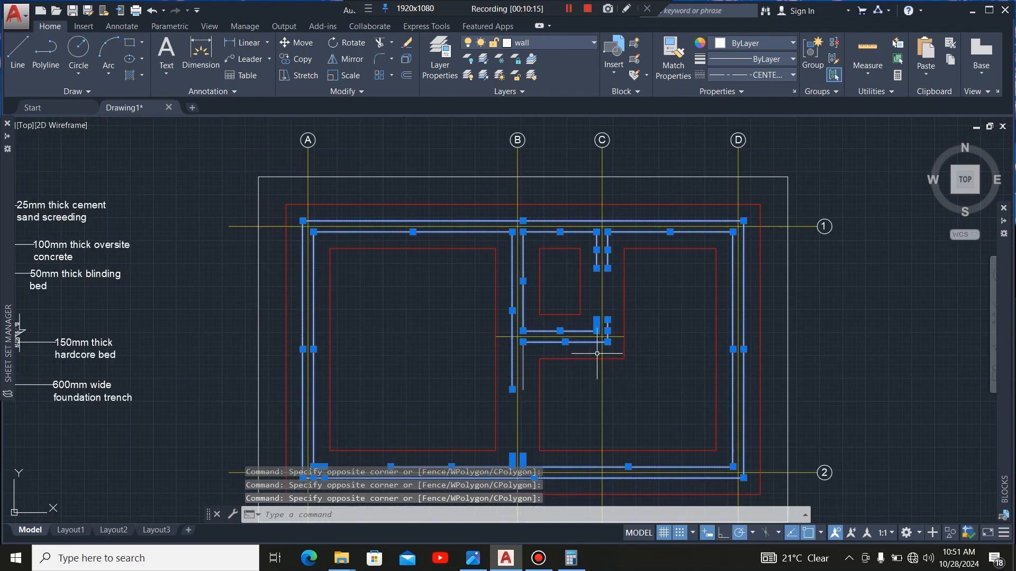
scroll(521, 340, "up", 5)
scroll(431, 342, "down", 3)
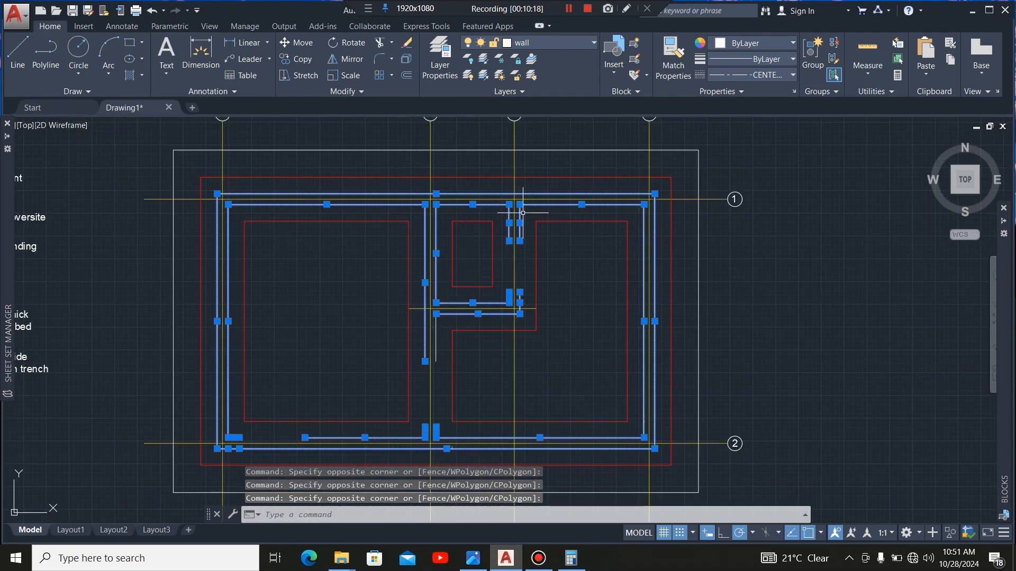
scroll(585, 261, "down", 2)
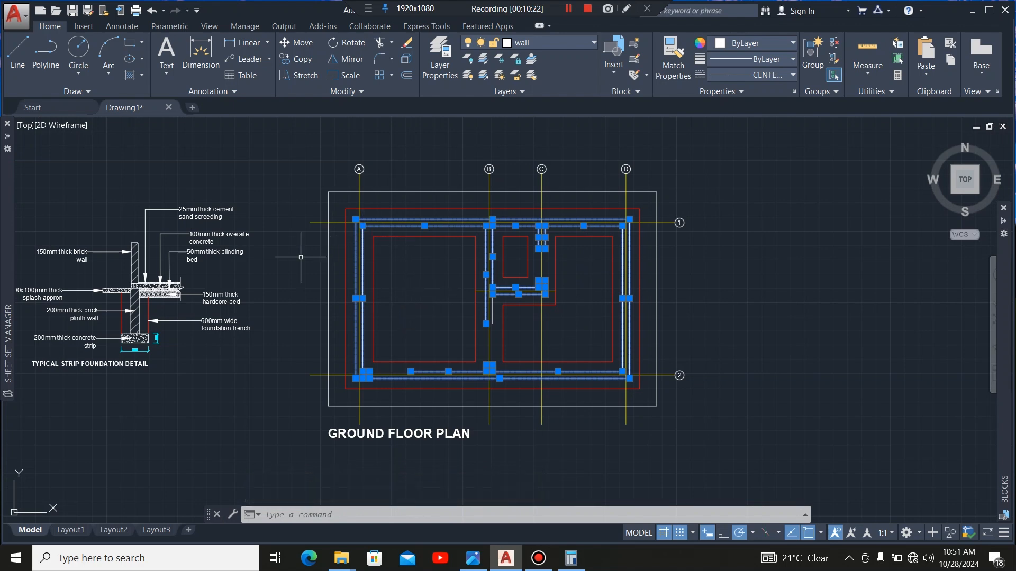
scroll(405, 343, "up", 2)
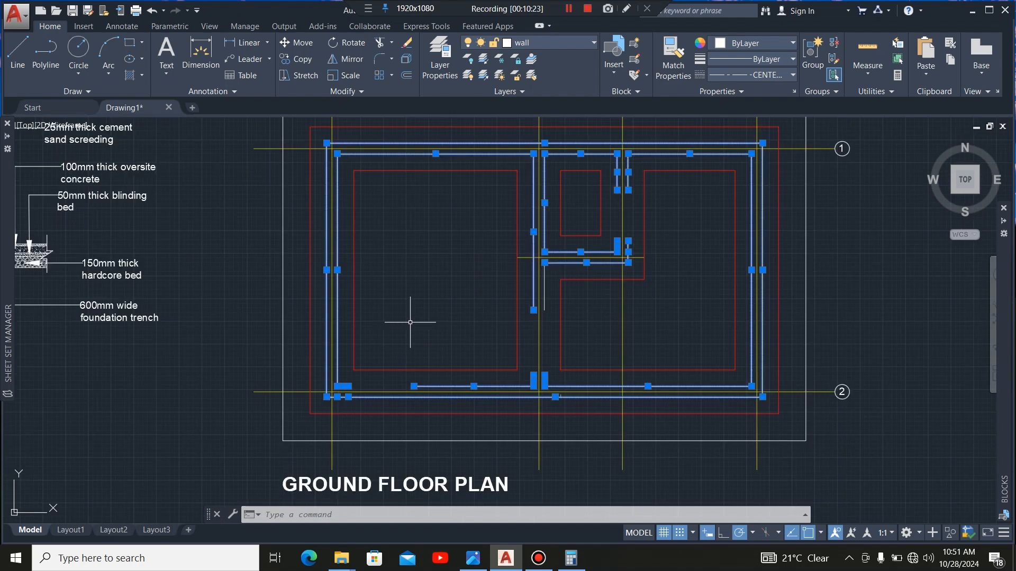
scroll(410, 322, "down", 2)
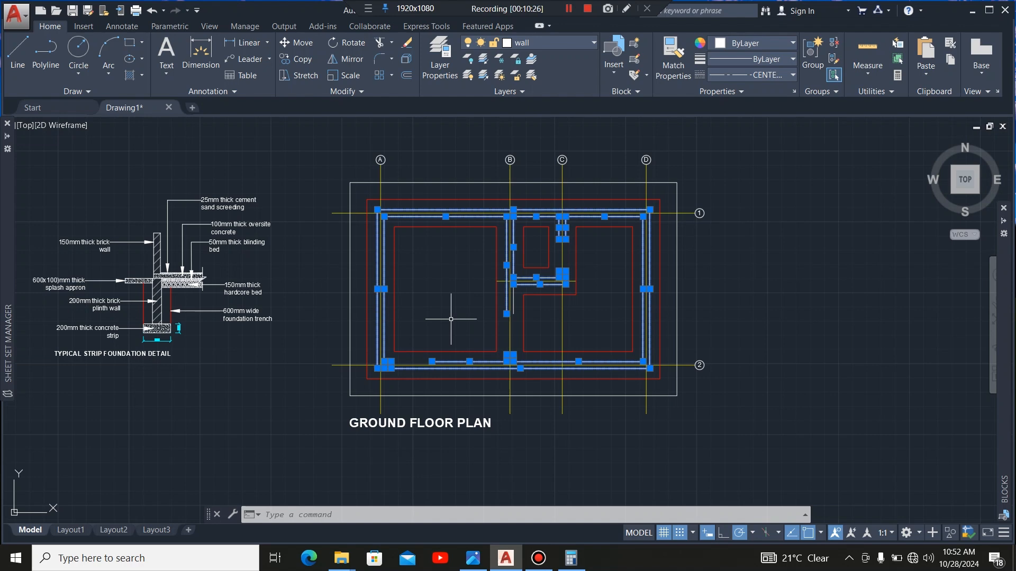
key("Delete")
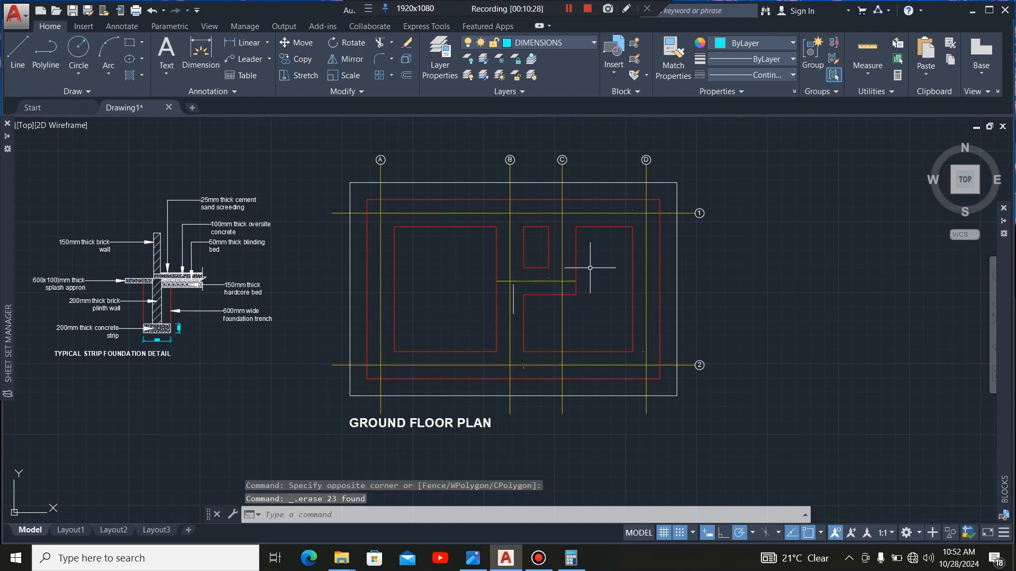
Delete the leftover short wall line beside gridline B, just below the W/C
scroll(527, 307, "up", 5)
left_click(502, 294)
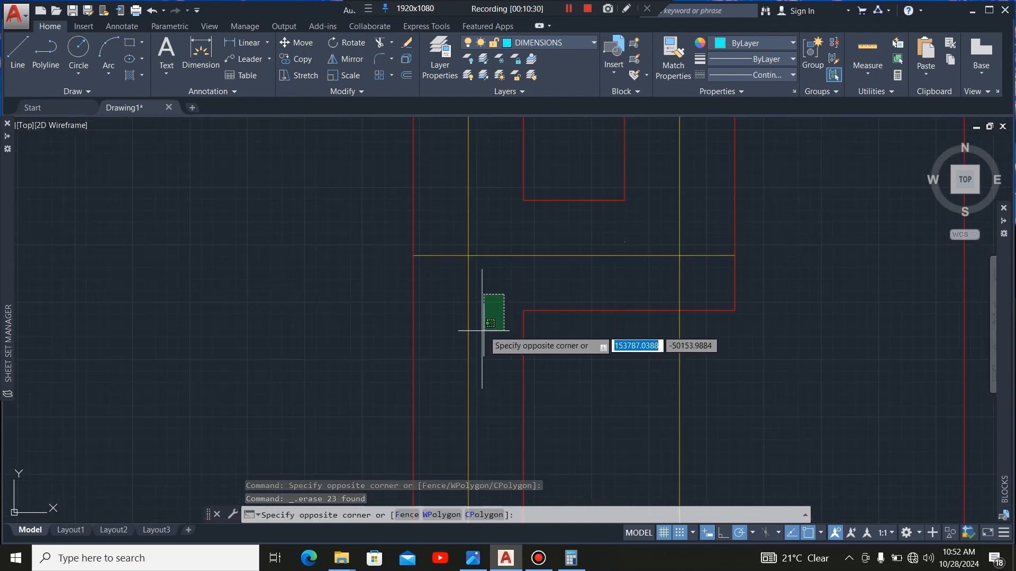
left_click(476, 335)
key("Delete")
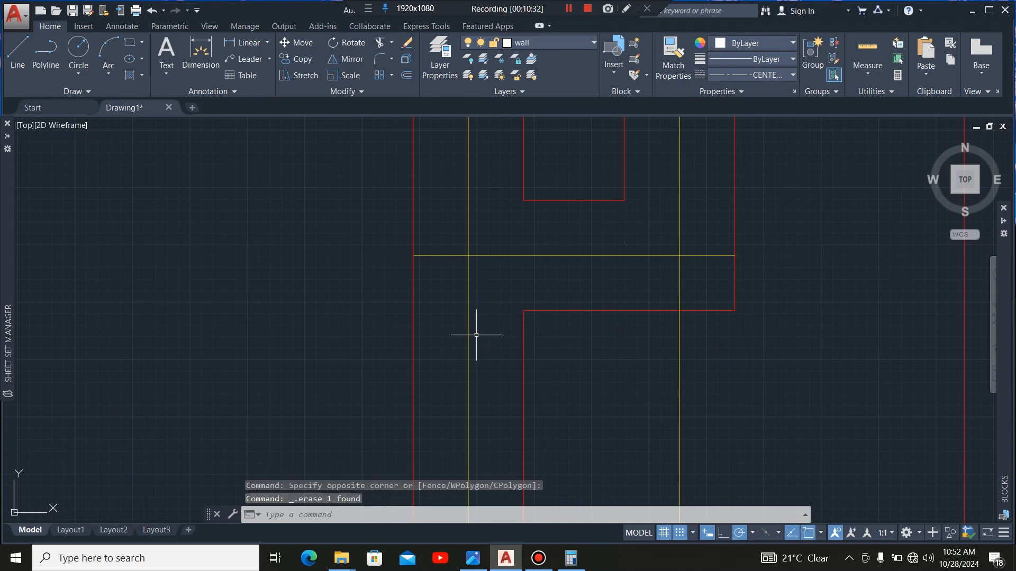
Offset gridline 1 by 100 mm to both sides to form the plinth wall lines
scroll(491, 314, "down", 5)
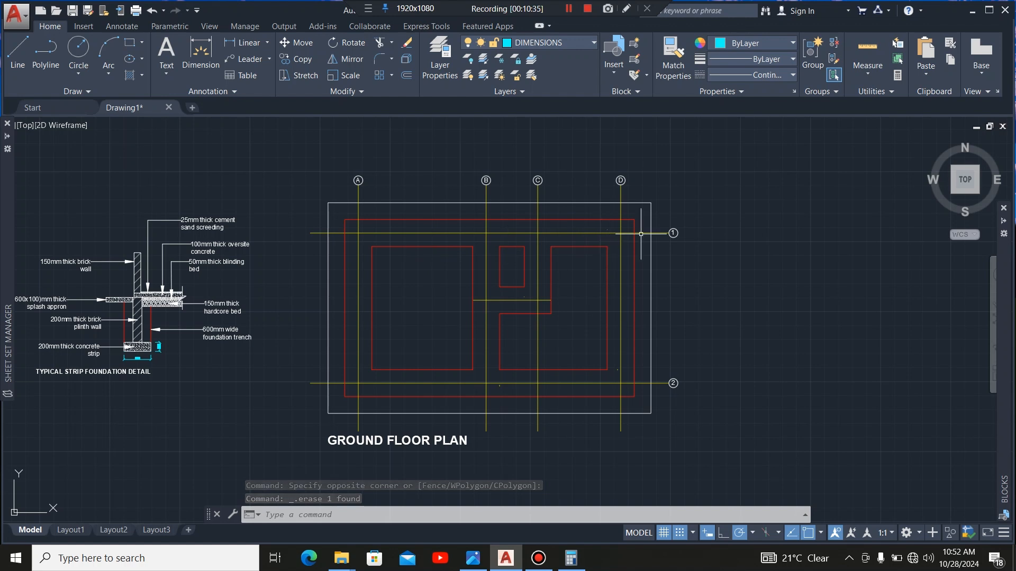
left_click(588, 233)
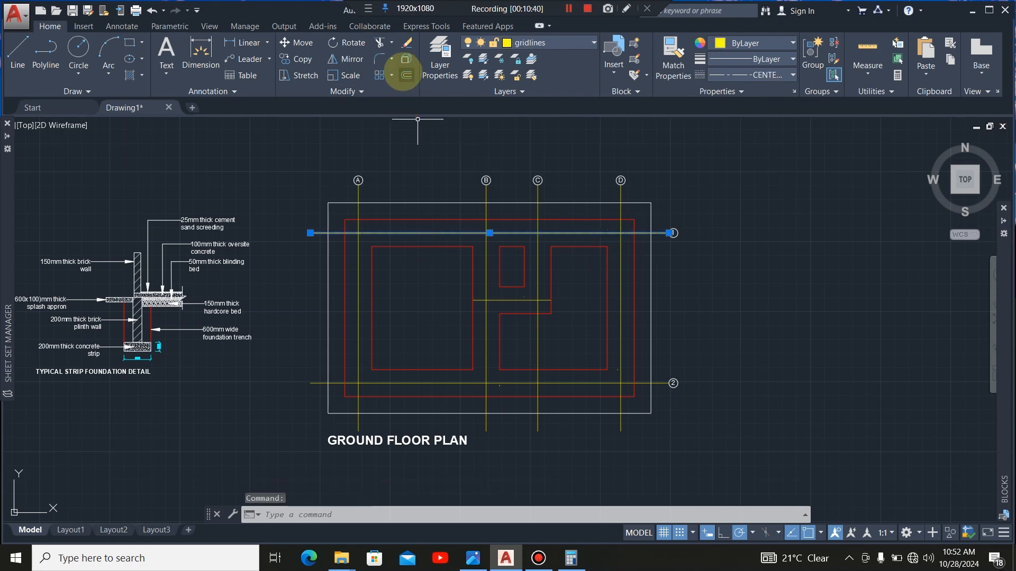
left_click(407, 75)
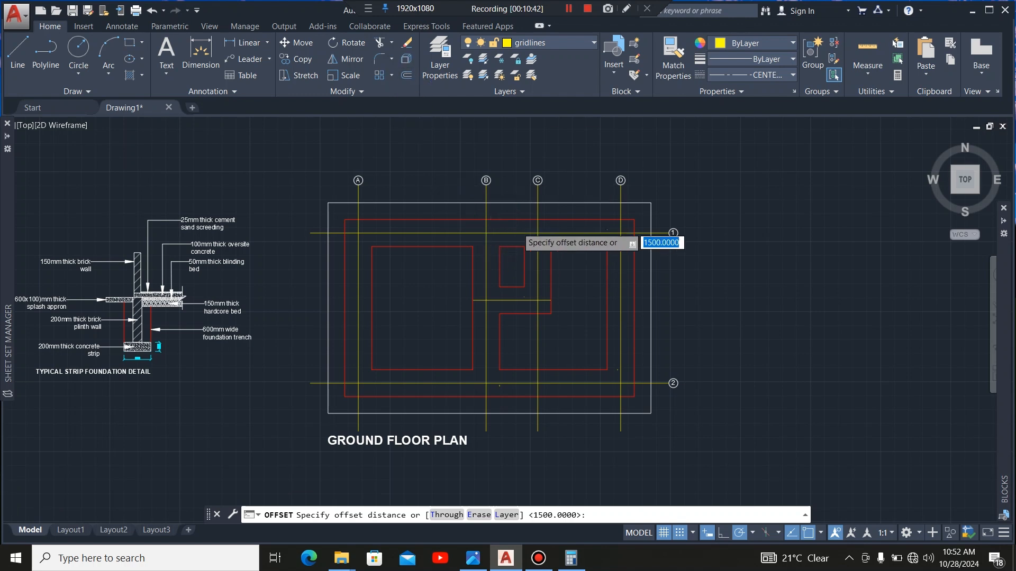
scroll(518, 227, "up", 4)
left_click(515, 241)
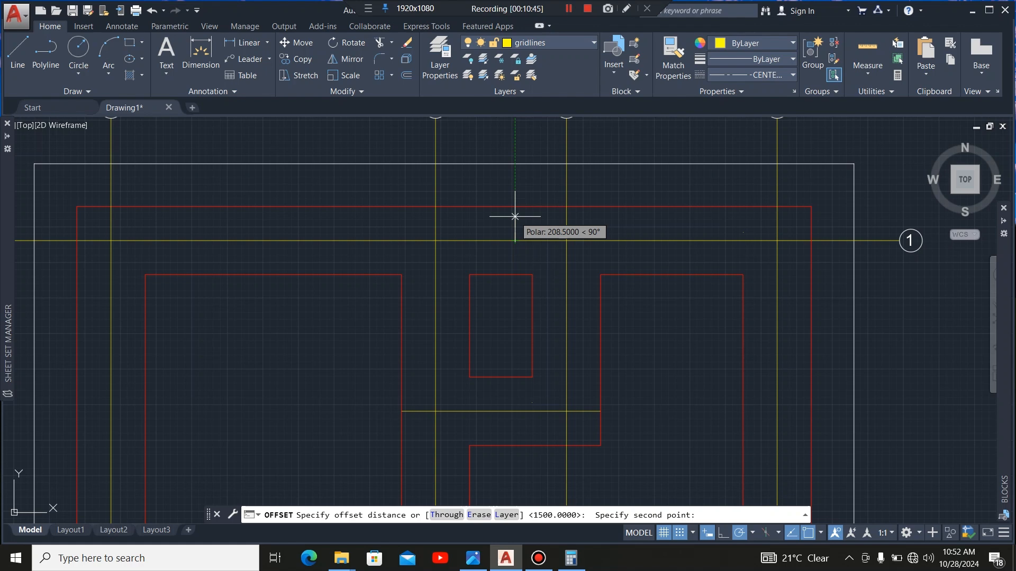
type("100")
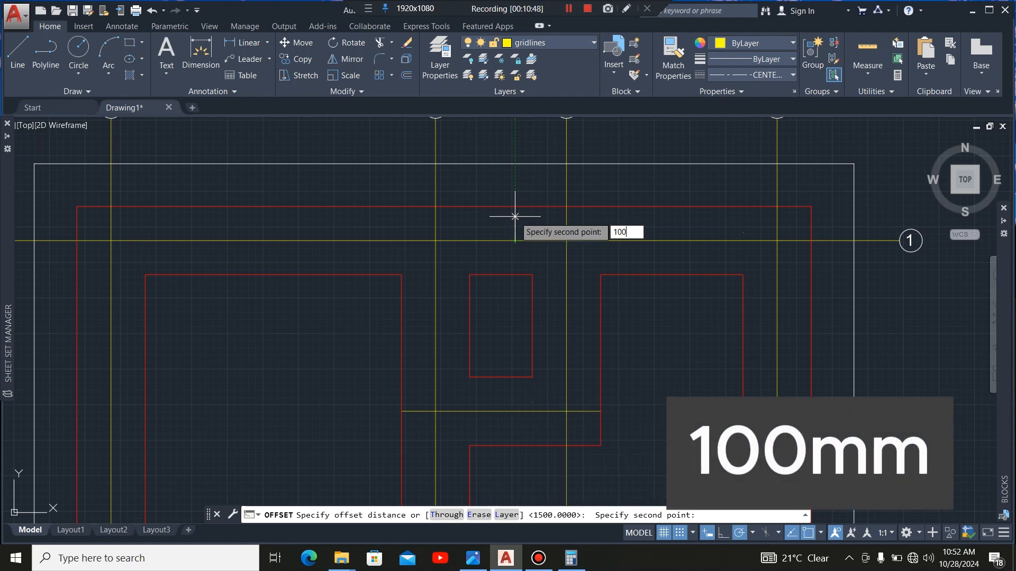
key("Return")
left_click(502, 241)
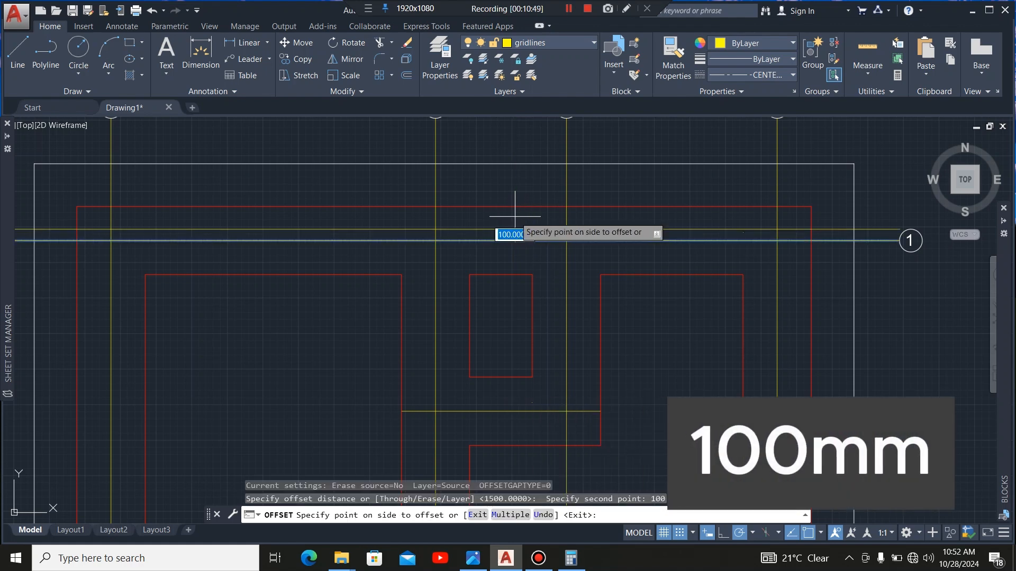
left_click(458, 219)
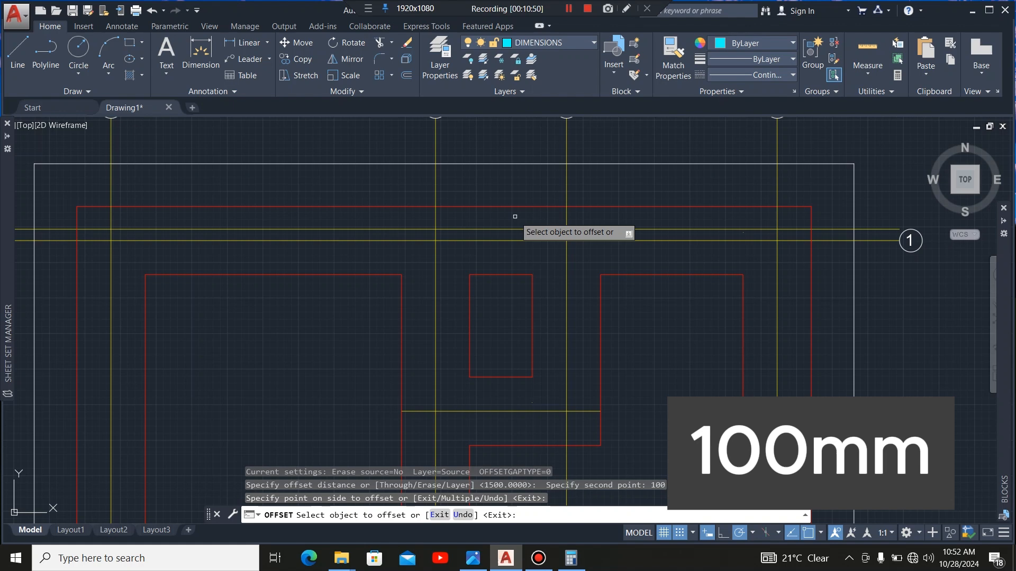
left_click(550, 241)
left_click(547, 265)
scroll(524, 254, "down", 4)
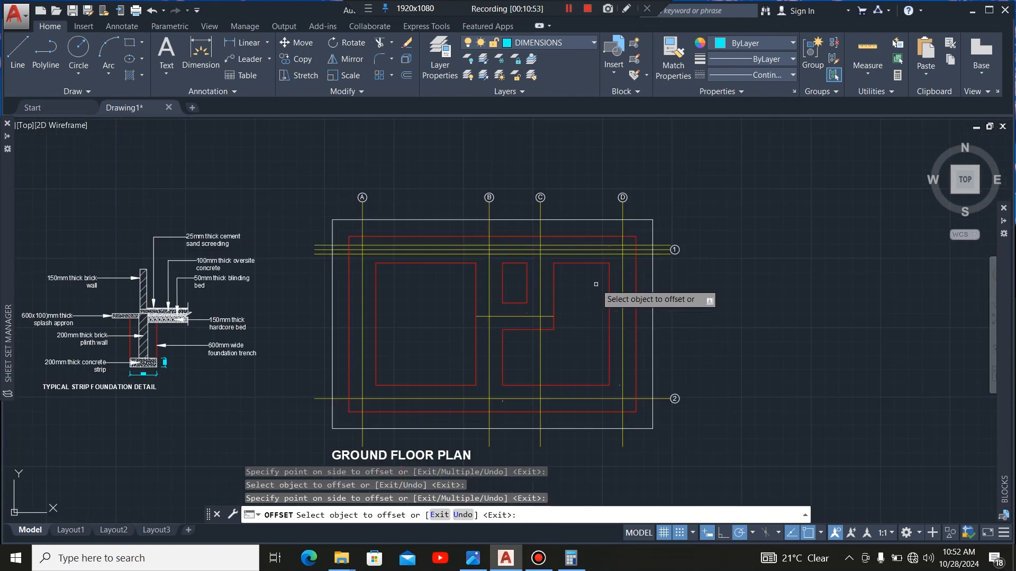
Offset gridlines C and B to both sides by the same 100 mm distance
scroll(563, 255, "up", 2)
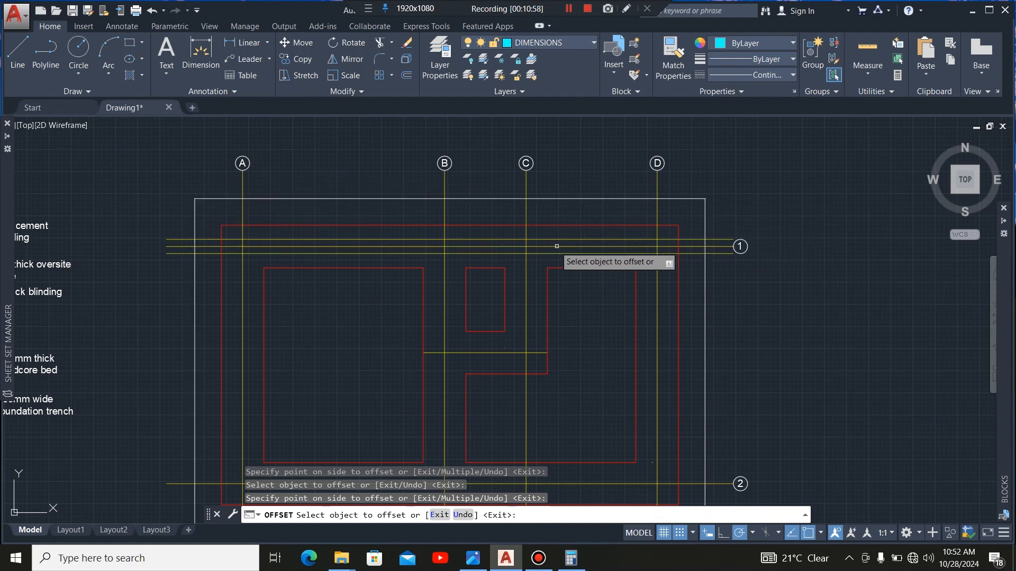
left_click(527, 211)
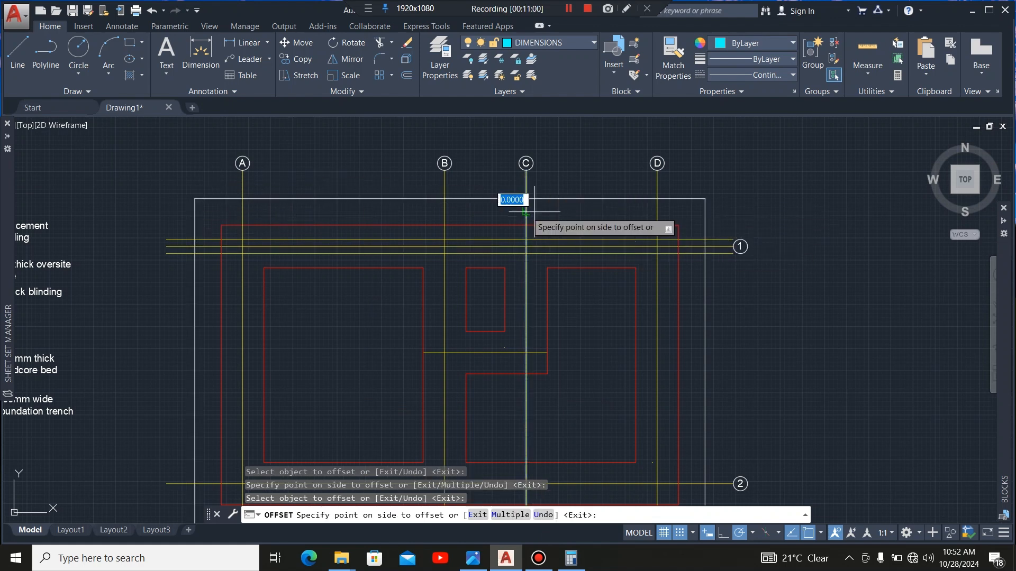
left_click(537, 215)
left_click(526, 215)
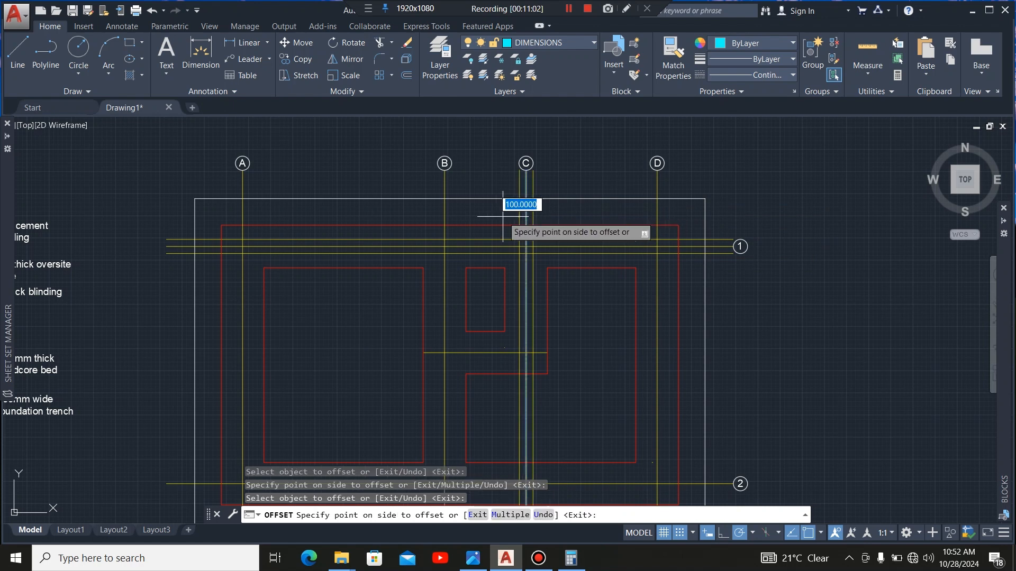
left_click(454, 216)
left_click(444, 216)
left_click(478, 212)
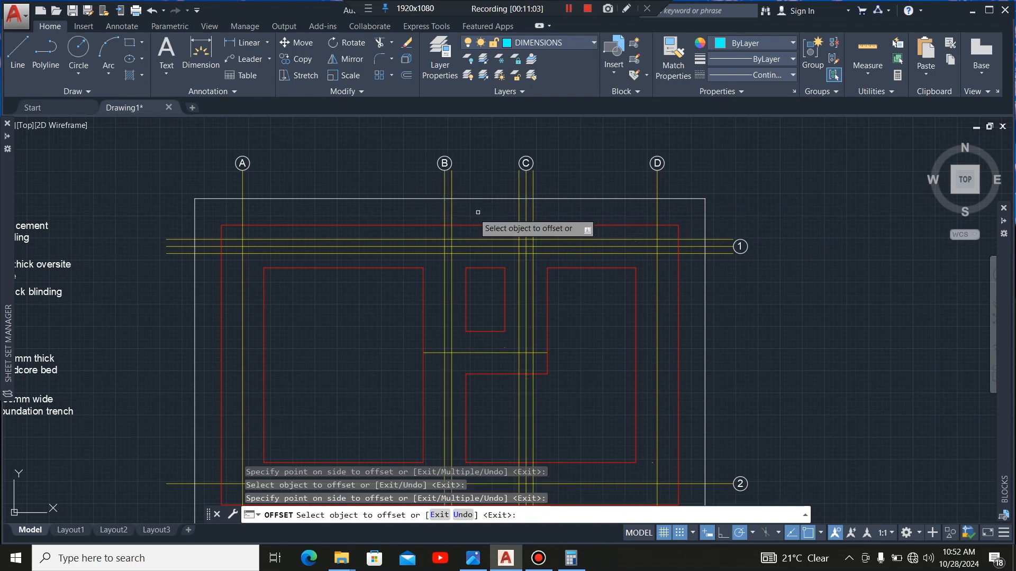
left_click(445, 214)
left_click(427, 205)
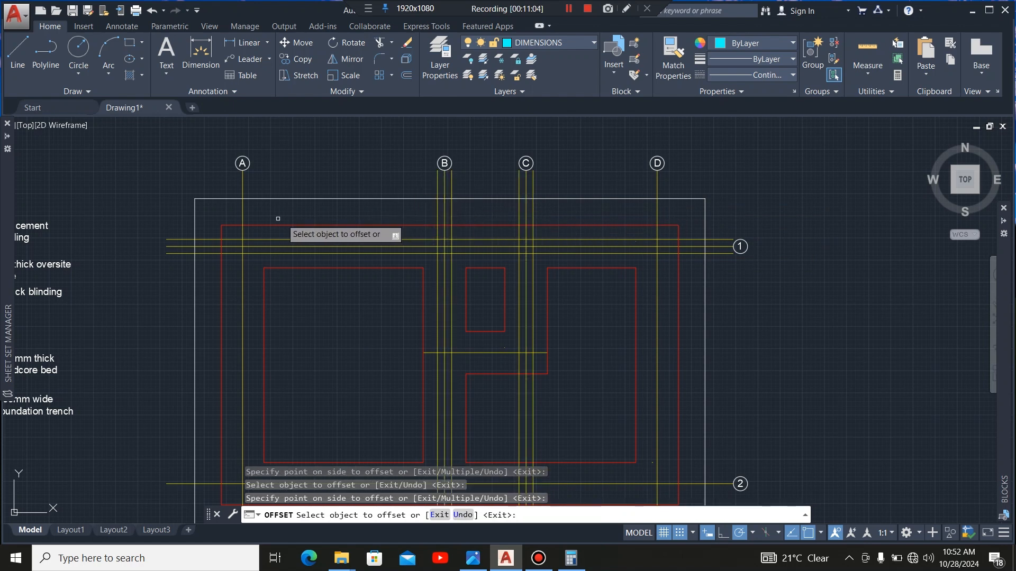
Offset gridlines A and D by 100 mm to both sides
left_click(242, 211)
left_click(302, 213)
left_click(242, 210)
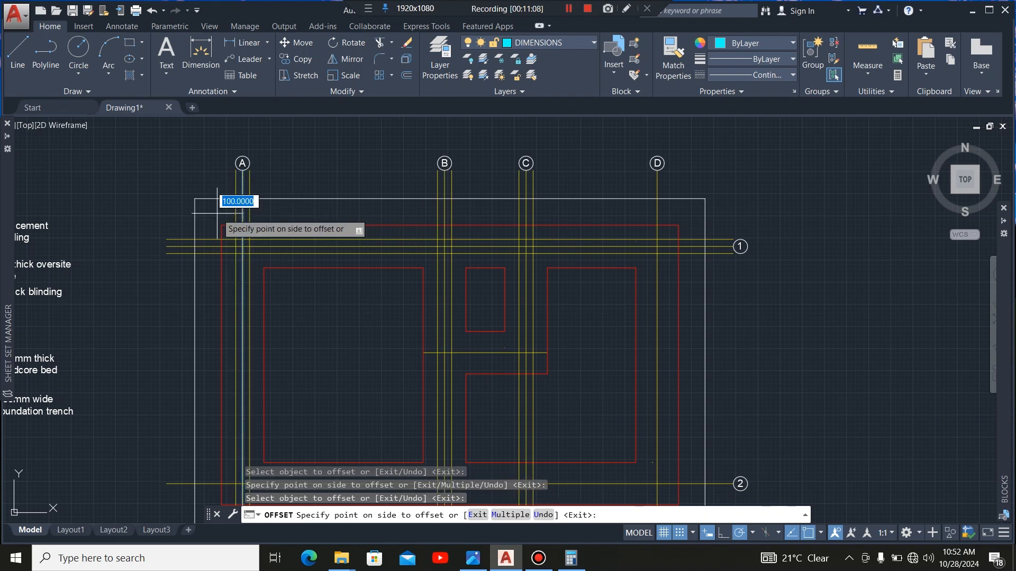
left_click(226, 203)
left_click(656, 215)
left_click(686, 214)
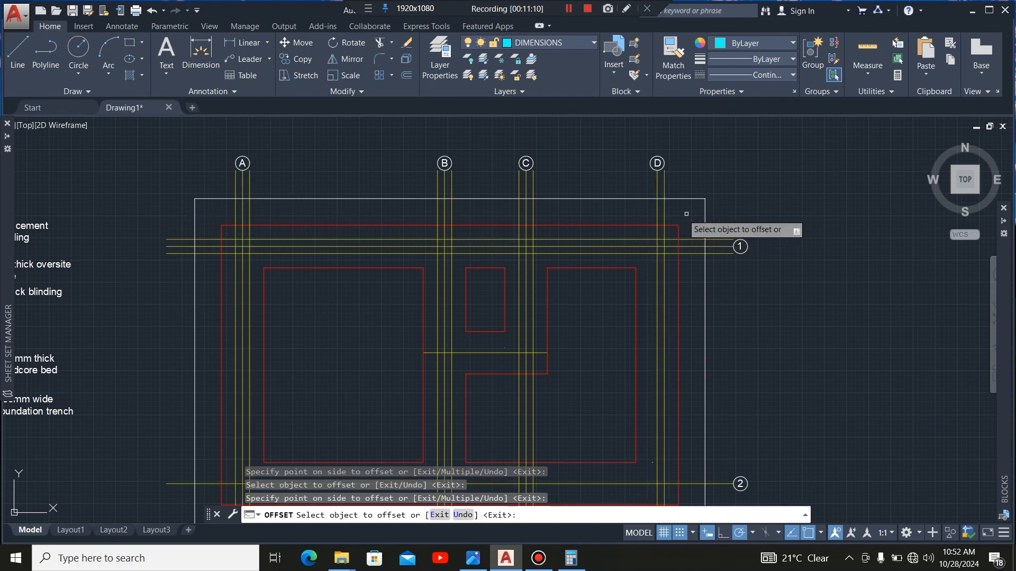
left_click(658, 212)
left_click(592, 212)
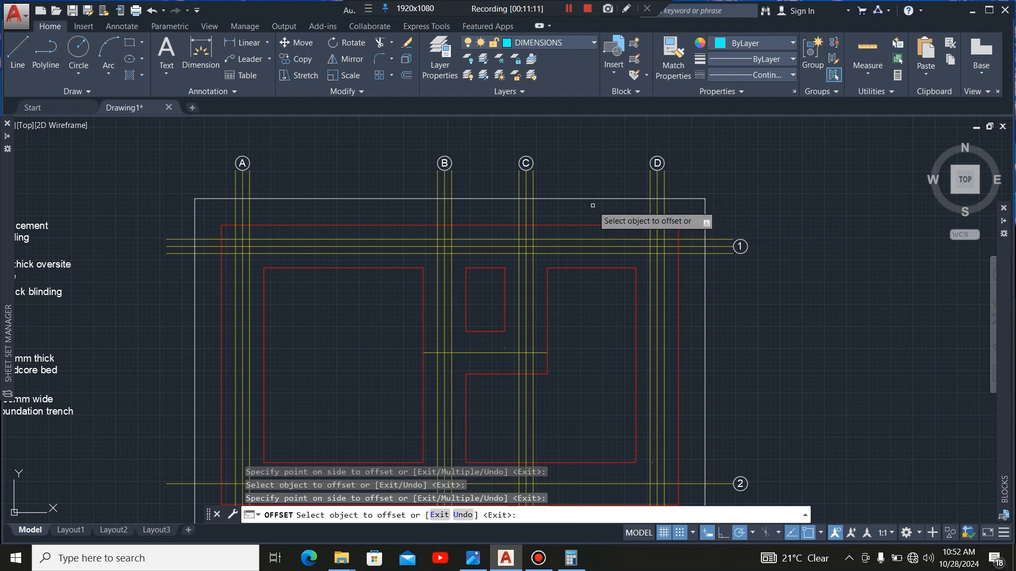
Offset gridline 2 by 100 mm above and below it
scroll(592, 206, "down", 5)
scroll(604, 274, "up", 5)
scroll(603, 269, "up", 2)
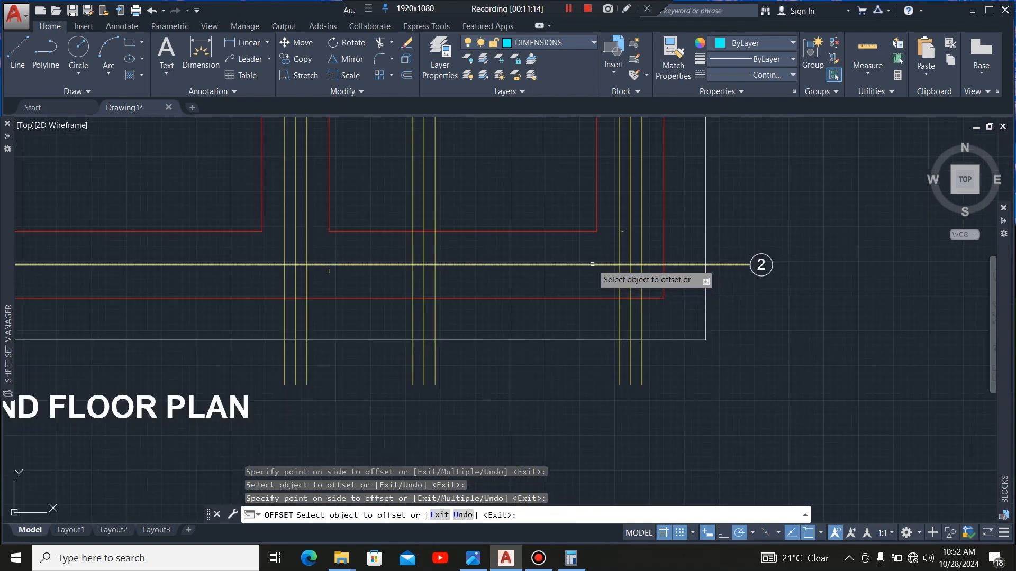
left_click(592, 264)
left_click(588, 244)
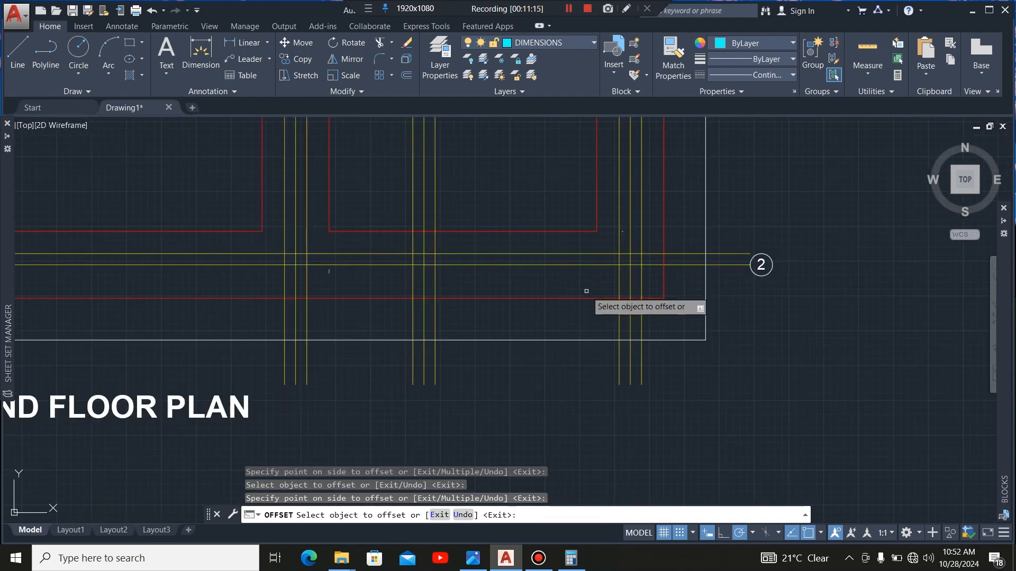
left_click(590, 265)
left_click(601, 318)
scroll(536, 276, "down", 4)
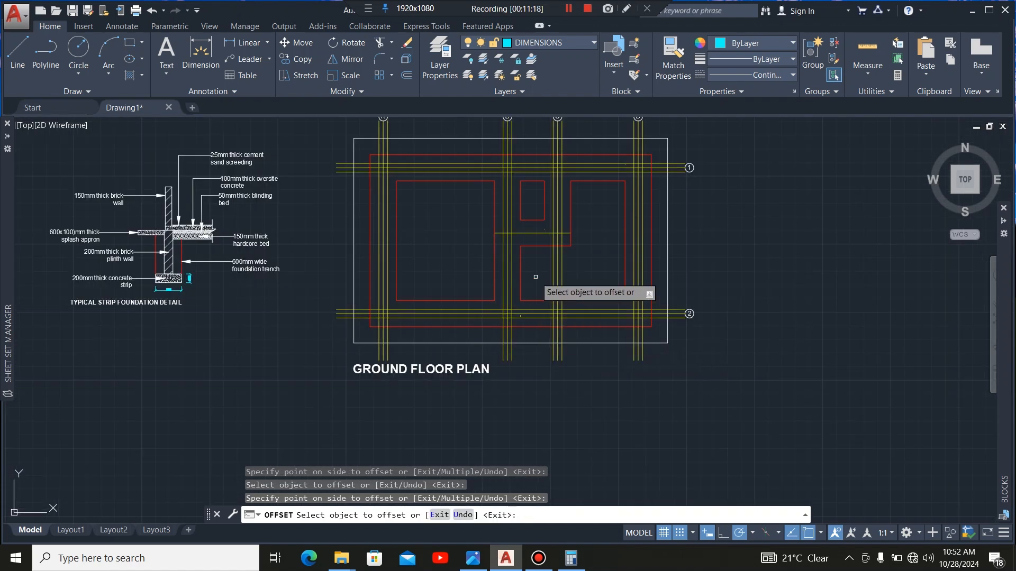
Offset the short horizontal centreline below the W/C by 100 mm to both sides and end the Offset command
scroll(548, 227, "up", 5)
left_click(517, 247)
left_click(503, 221)
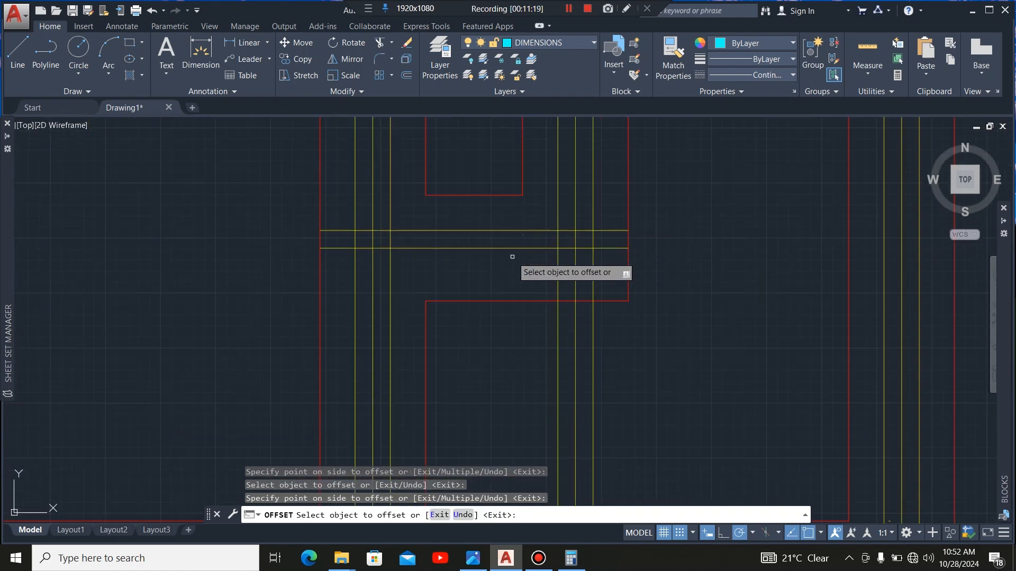
scroll(512, 300, "down", 4)
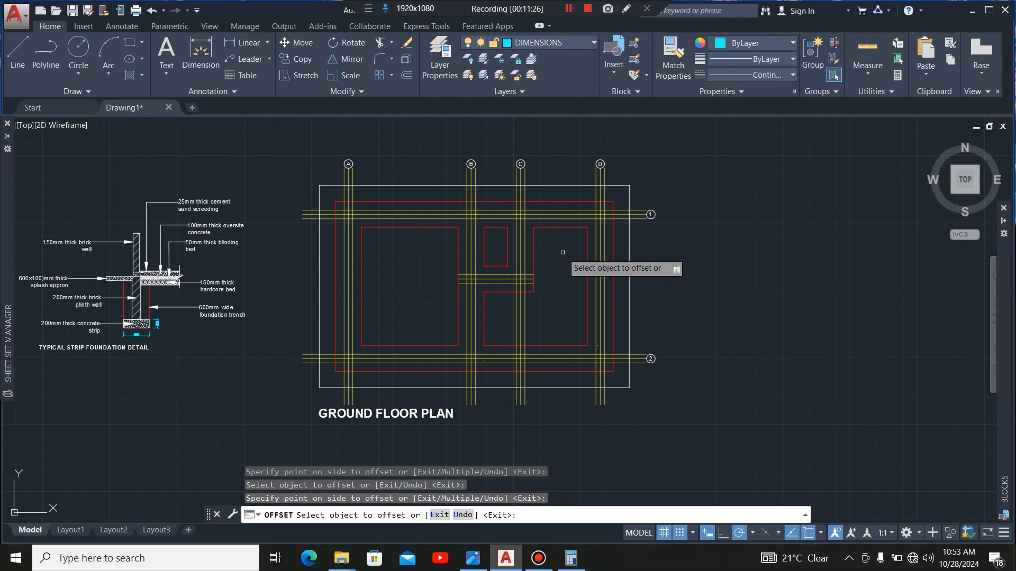
key("Escape")
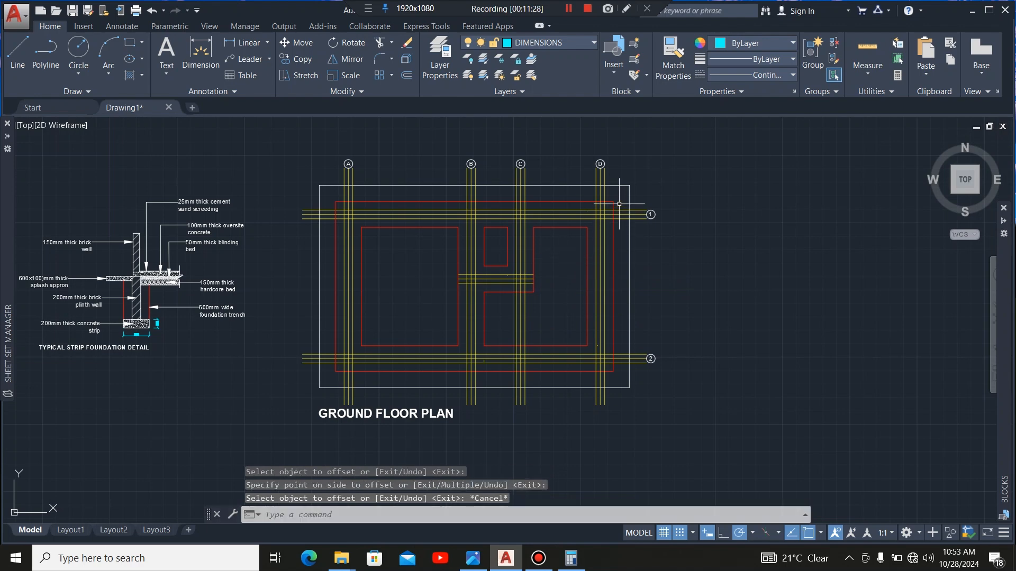
Select gridlines 1, D, C and B together with their offset lines as trimming boundaries
scroll(619, 204, "up", 5)
left_click(562, 209)
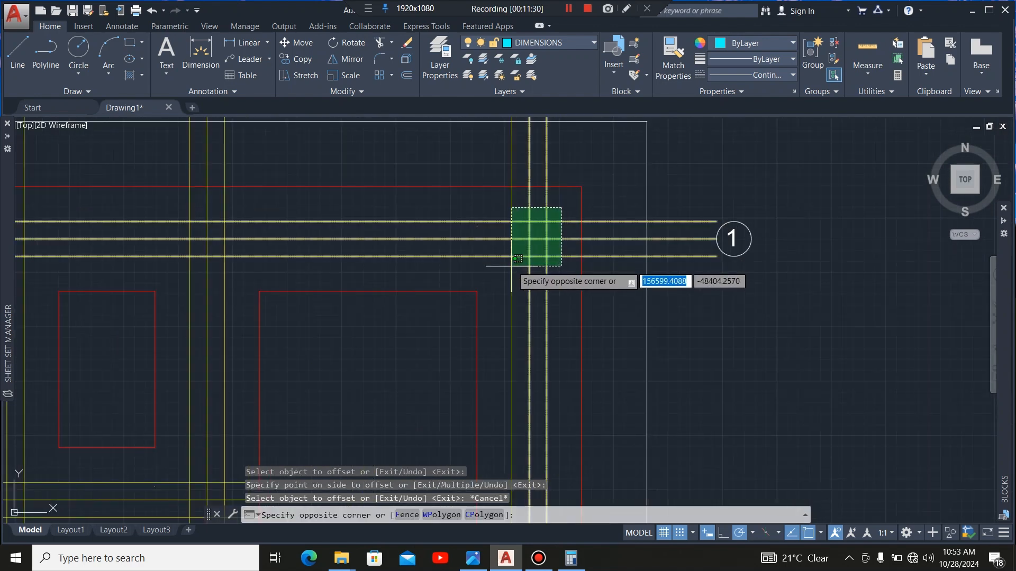
left_click(504, 272)
scroll(598, 208, "down", 4)
scroll(421, 229, "up", 4)
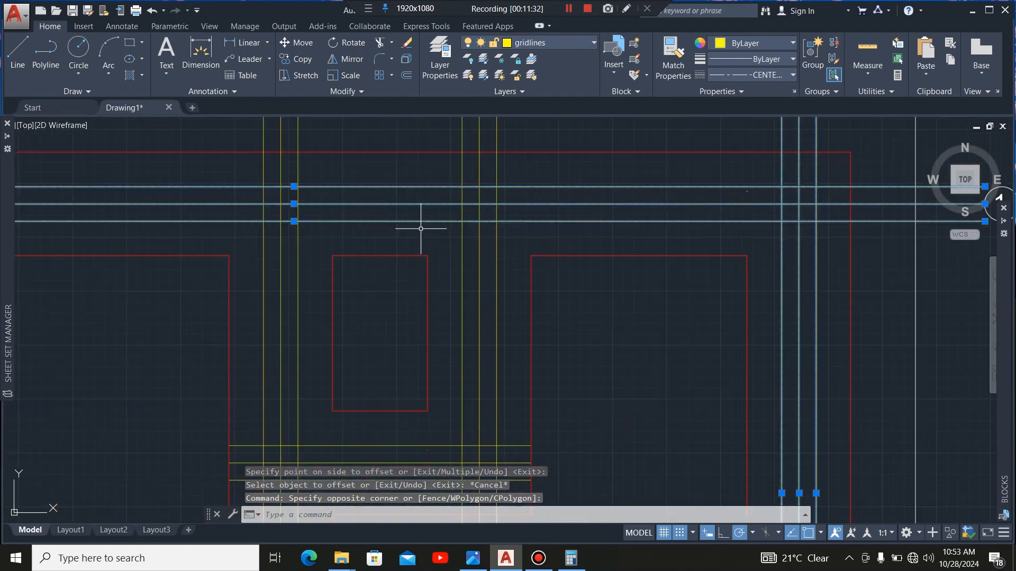
left_click(505, 230)
left_click(454, 281)
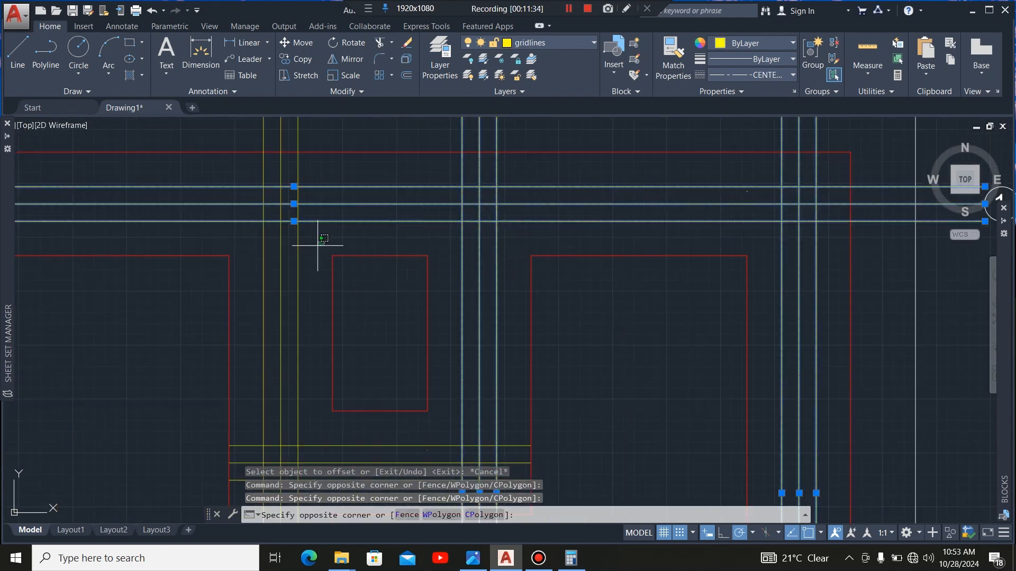
left_click(260, 270)
Add the three short lines below the W/C and gridlines 2 and A with their offset lines to the selection
scroll(466, 176, "down", 3)
scroll(448, 304, "up", 4)
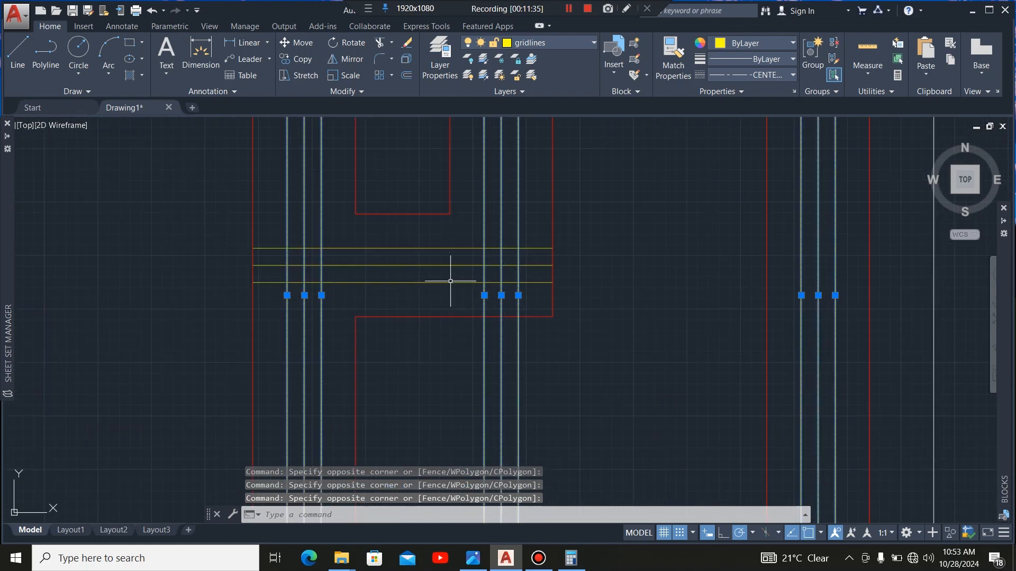
left_click(463, 233)
scroll(491, 237, "down", 4)
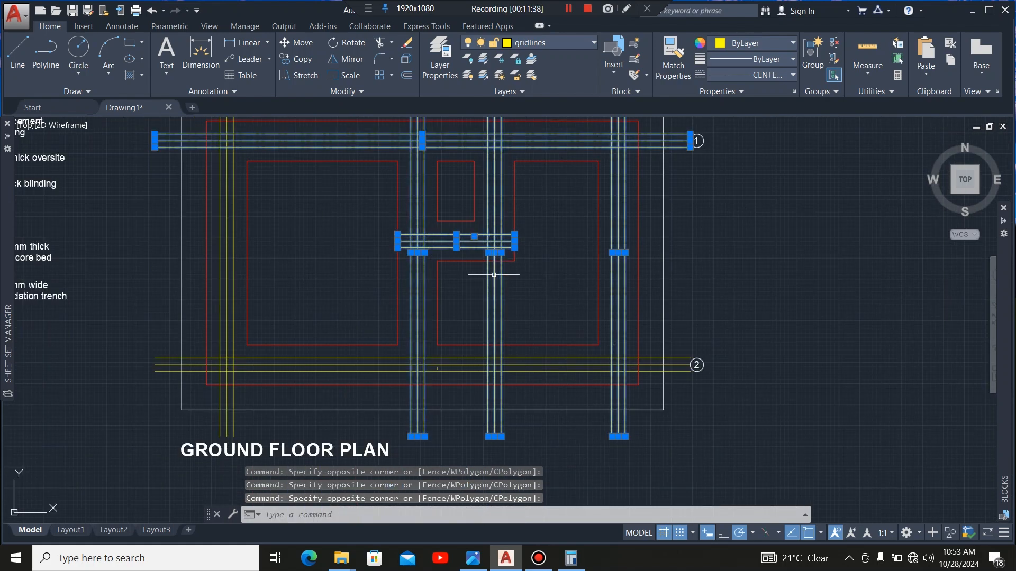
scroll(502, 313, "down", 3)
scroll(521, 299, "up", 7)
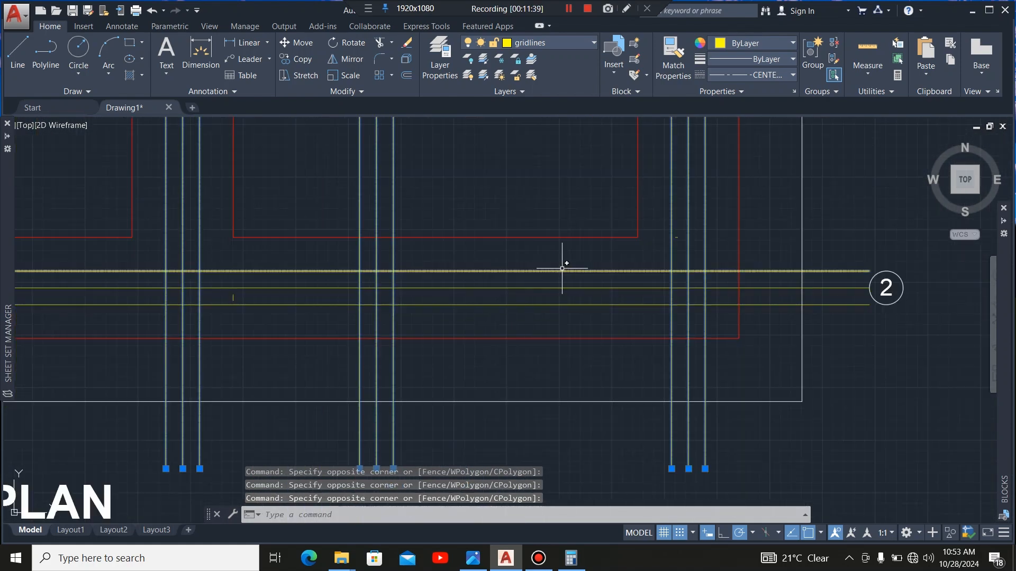
left_click(562, 268)
left_click(522, 328)
scroll(556, 326, "down", 7)
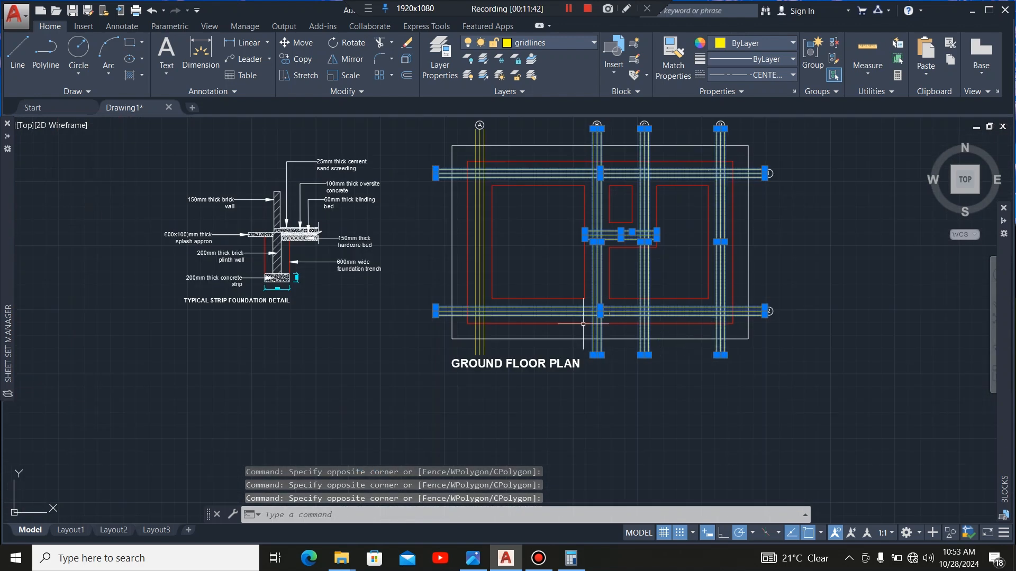
scroll(472, 195, "up", 8)
left_click(534, 250)
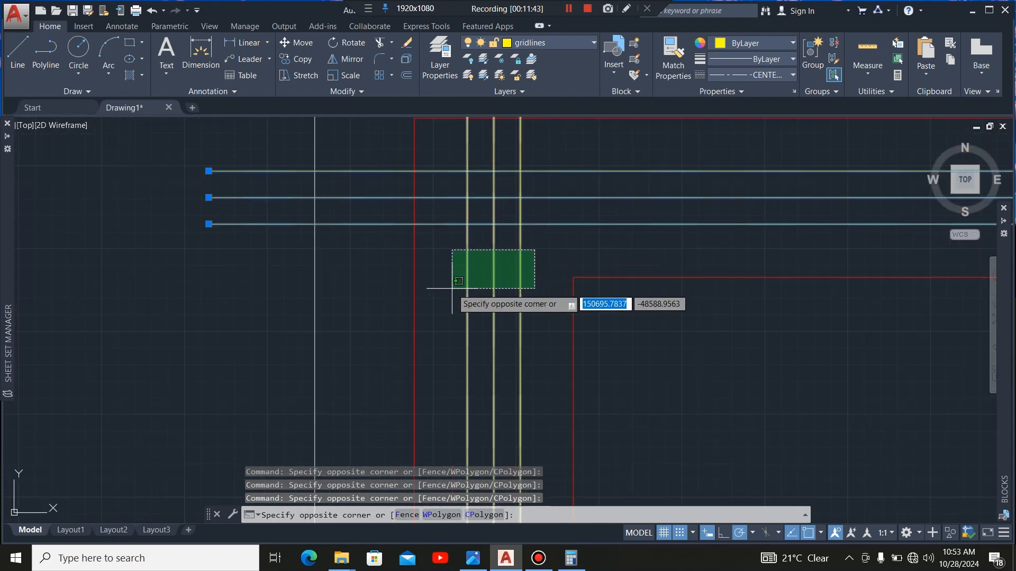
left_click(454, 288)
scroll(320, 288, "down", 7)
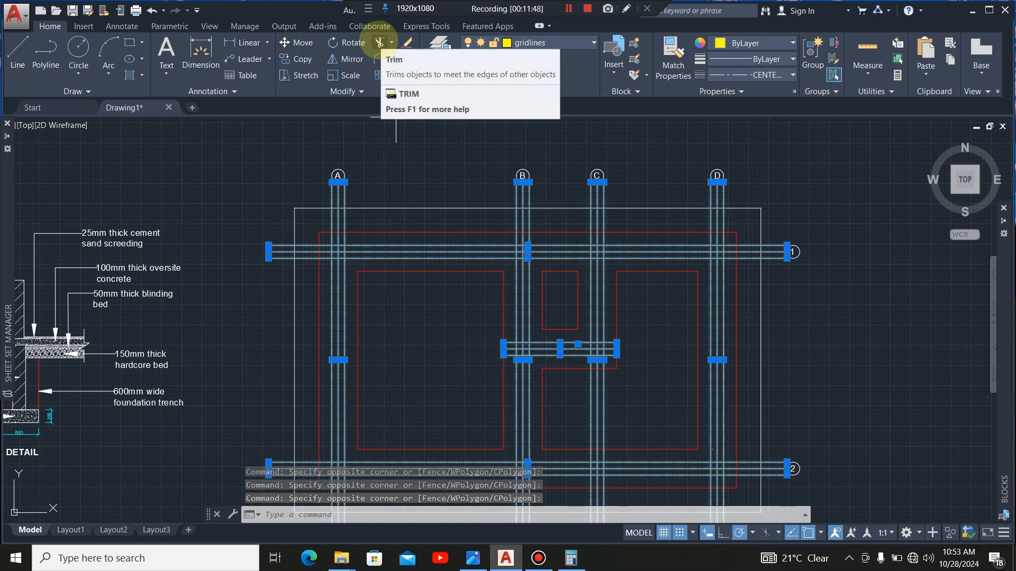
Trim gridline A's two offset lines back to gridline 1's upper offset line, using the selected lines as cutting edges
left_click(379, 43)
scroll(370, 228, "up", 5)
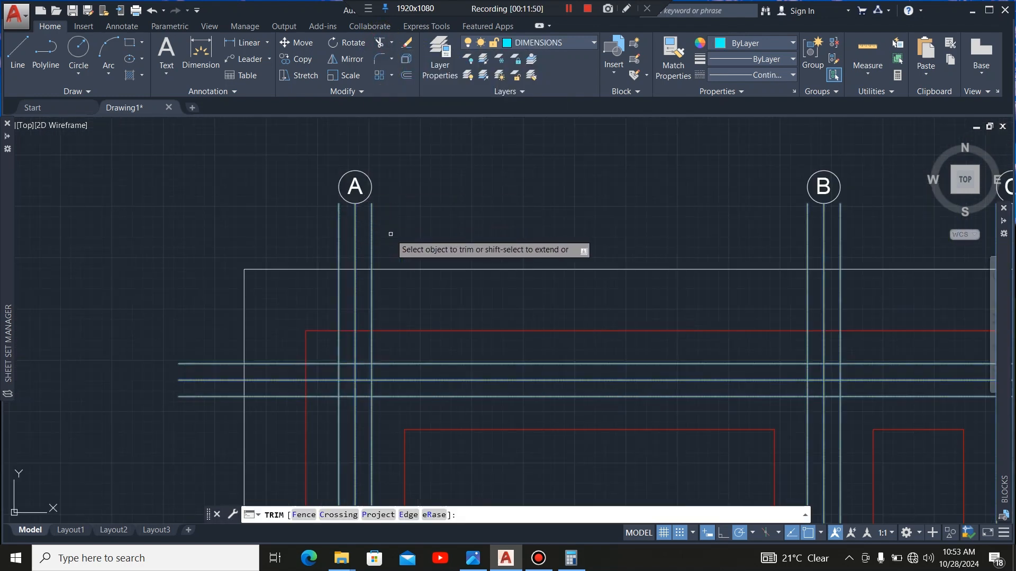
left_click(395, 221)
left_click(366, 243)
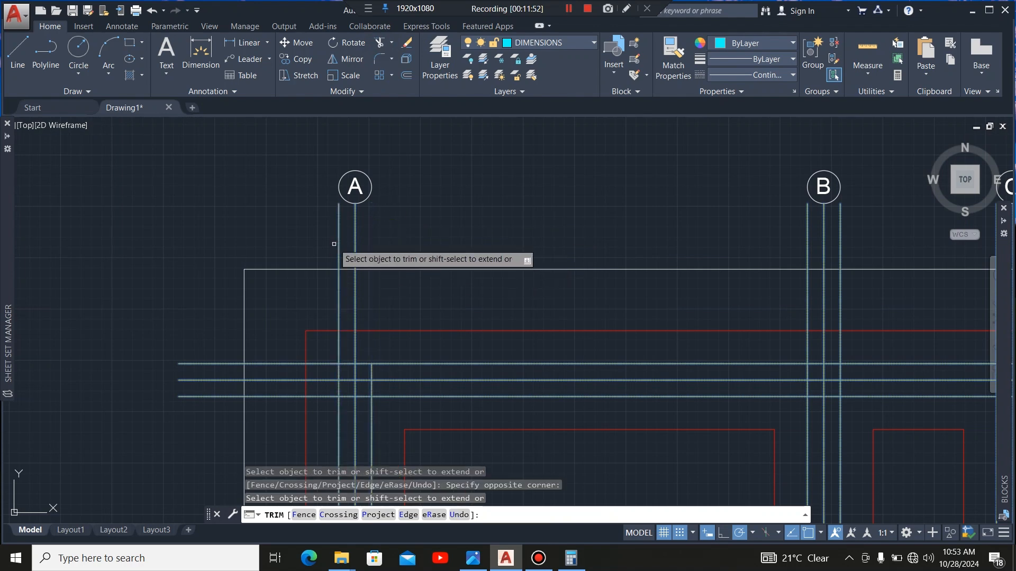
left_click(346, 239)
left_click(335, 251)
scroll(339, 249, "down", 4)
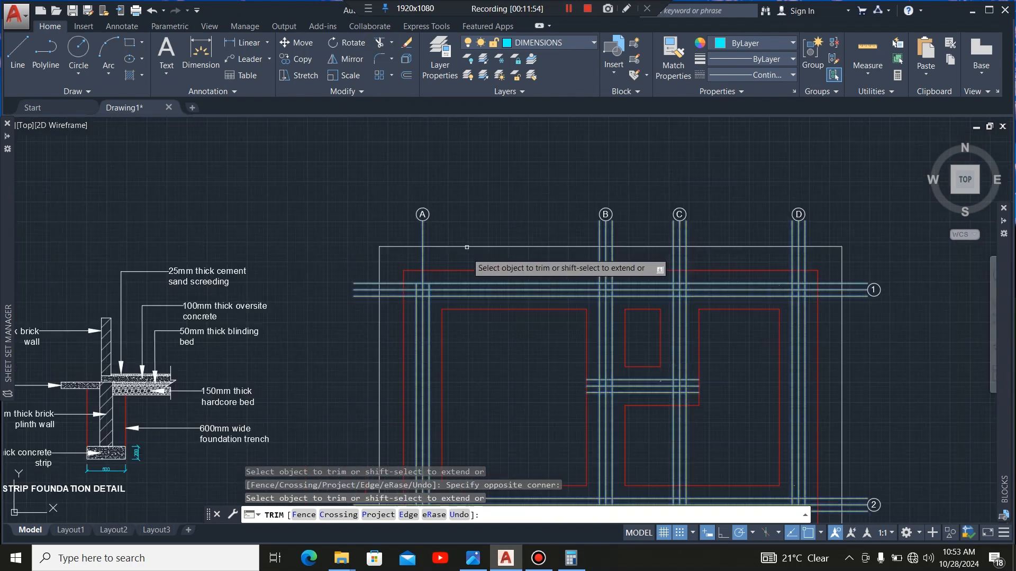
Trim the ends of gridline 1's two offset lines that project beyond gridline A's outer offset line
scroll(381, 303, "up", 4)
left_click(390, 301)
left_click(385, 272)
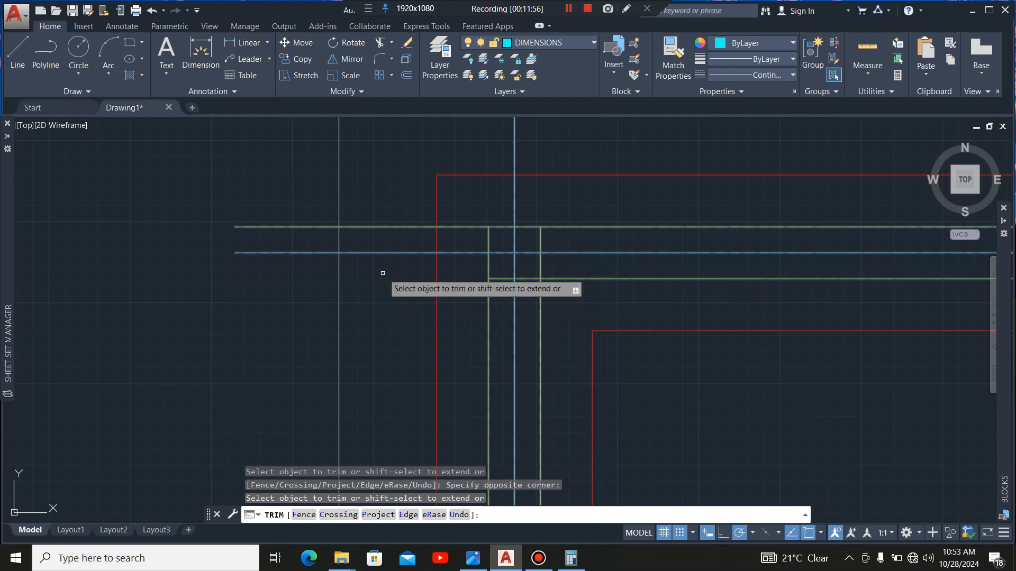
left_click(397, 240)
left_click(376, 210)
scroll(307, 262, "down", 4)
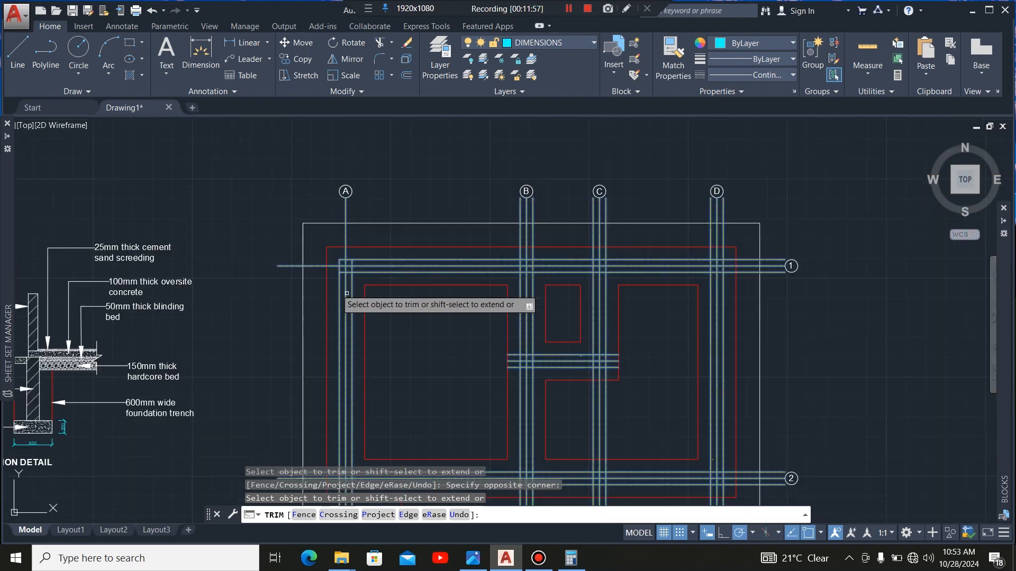
Trim the overlapping inner offset lines of gridlines A and 1 to form a clean inside wall corner
scroll(342, 259, "up", 4)
scroll(370, 272, "down", 4)
left_click(417, 290)
left_click(402, 297)
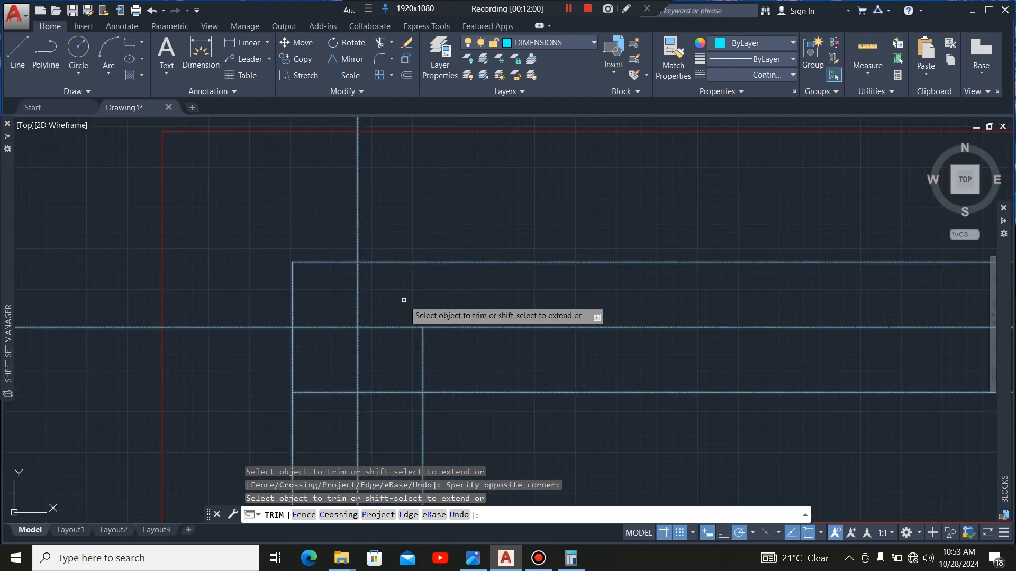
scroll(418, 286, "up", 4)
scroll(426, 279, "down", 4)
scroll(426, 282, "up", 4)
left_click(405, 264)
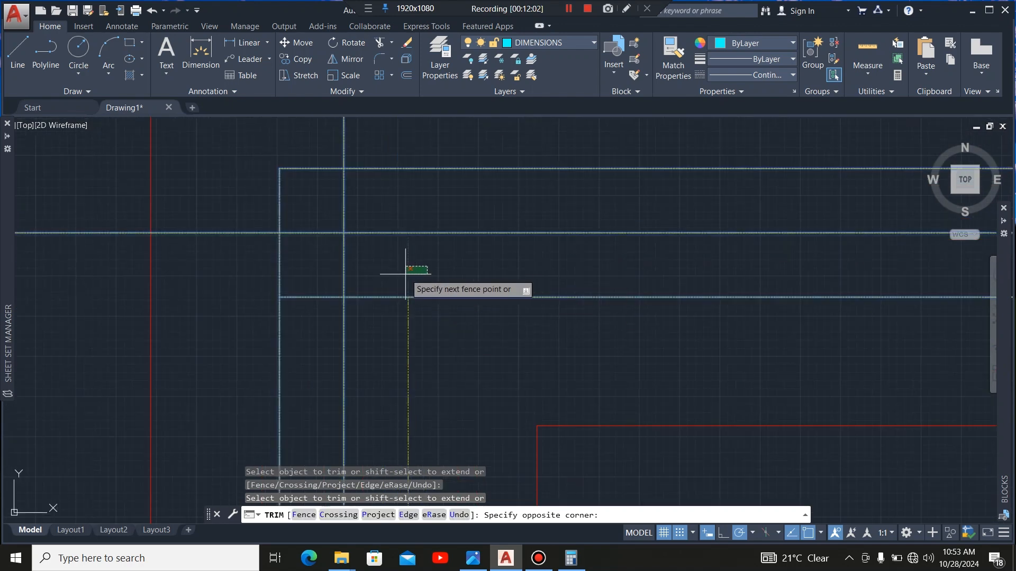
left_click(386, 309)
left_click(327, 309)
left_click(322, 282)
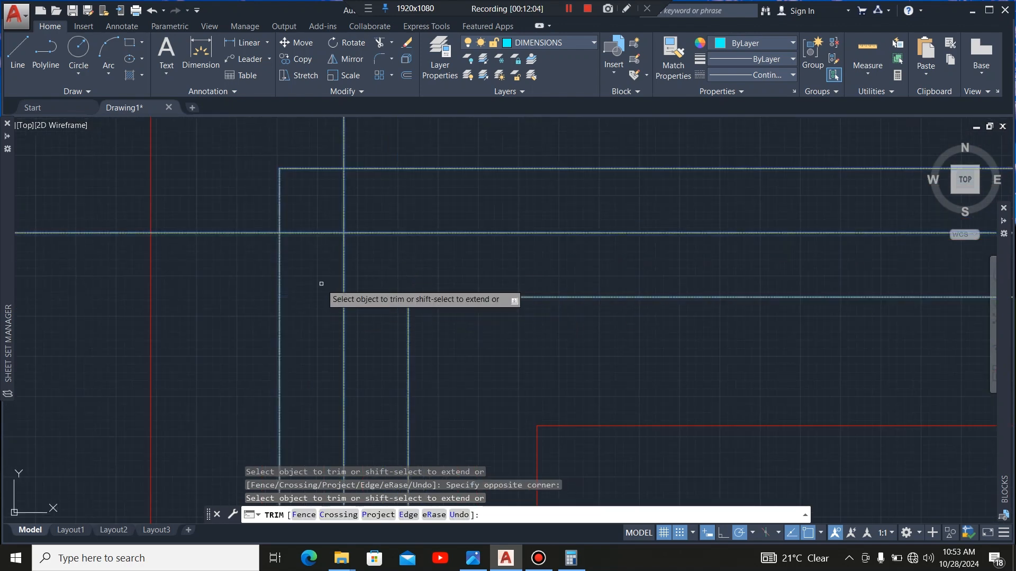
Trim gridline B's two offset lines where they extend above gridline 1's upper offset line
scroll(376, 274, "down", 4)
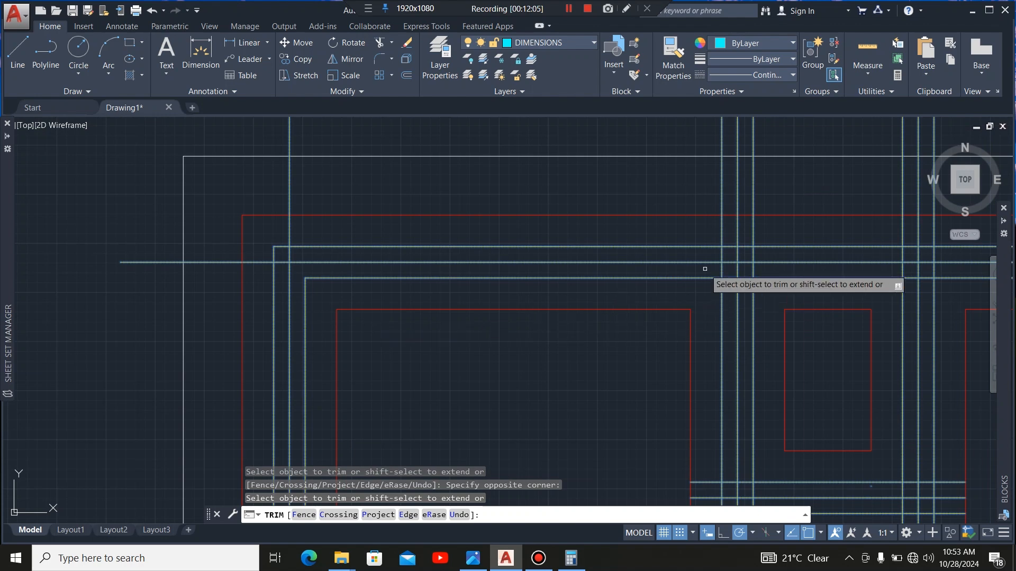
scroll(555, 247, "down", 4)
scroll(608, 302, "up", 5)
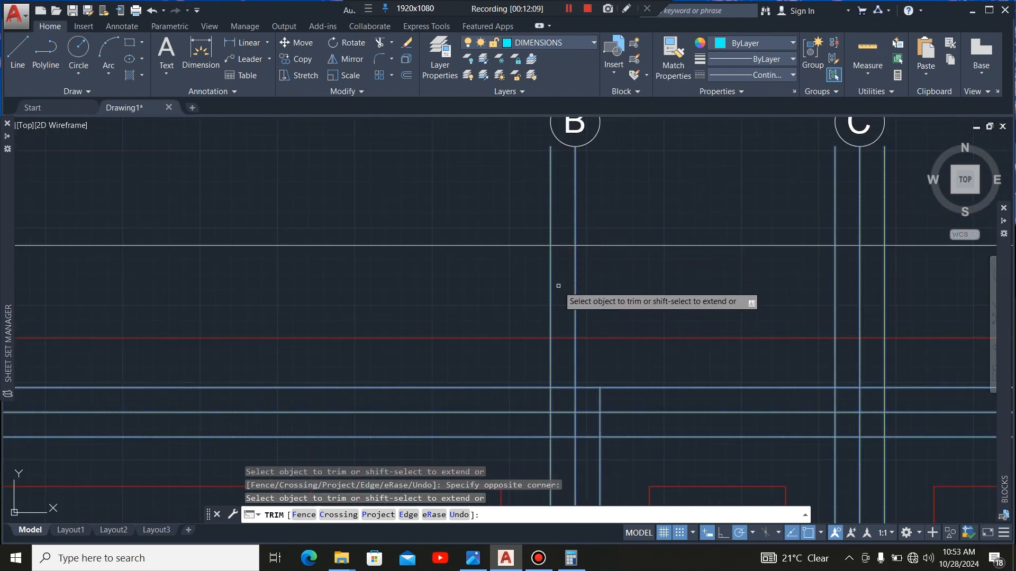
left_click(531, 300)
scroll(529, 288, "down", 3)
Trim the overlapping offset lines at the junction of gridlines B and 1 to open the wall T-junction
scroll(548, 328, "up", 6)
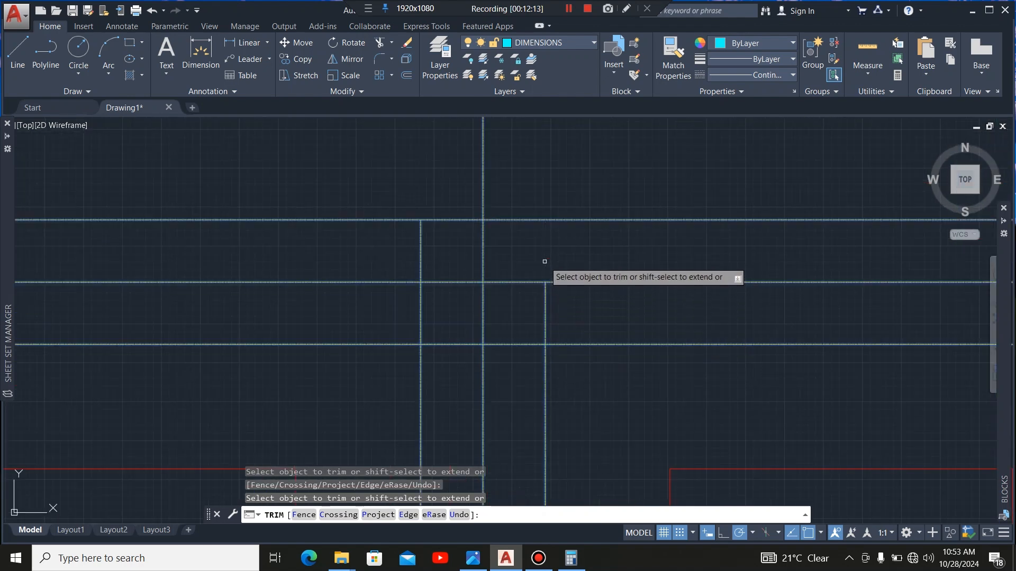
scroll(488, 234, "down", 3)
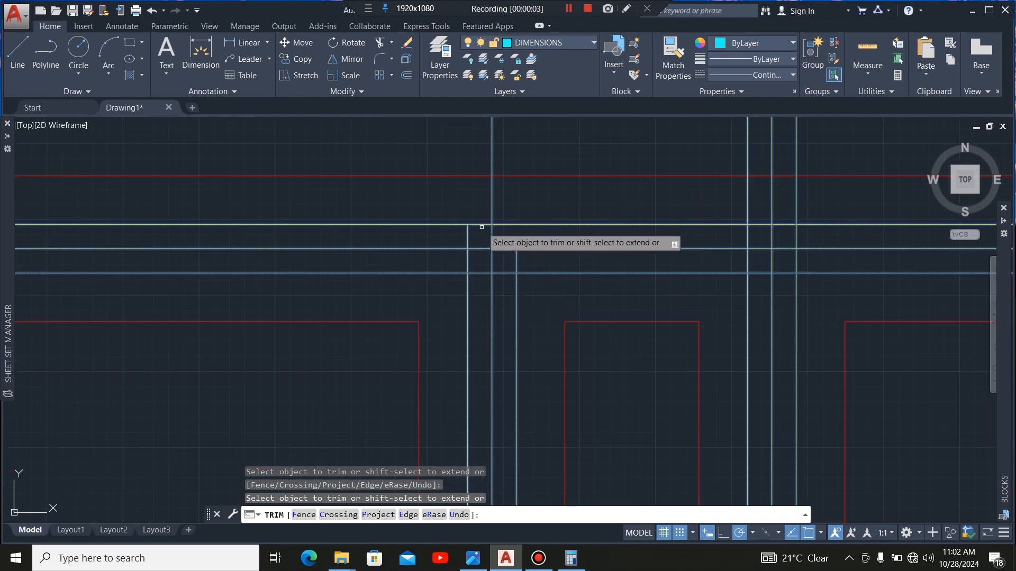
scroll(476, 225, "up", 3)
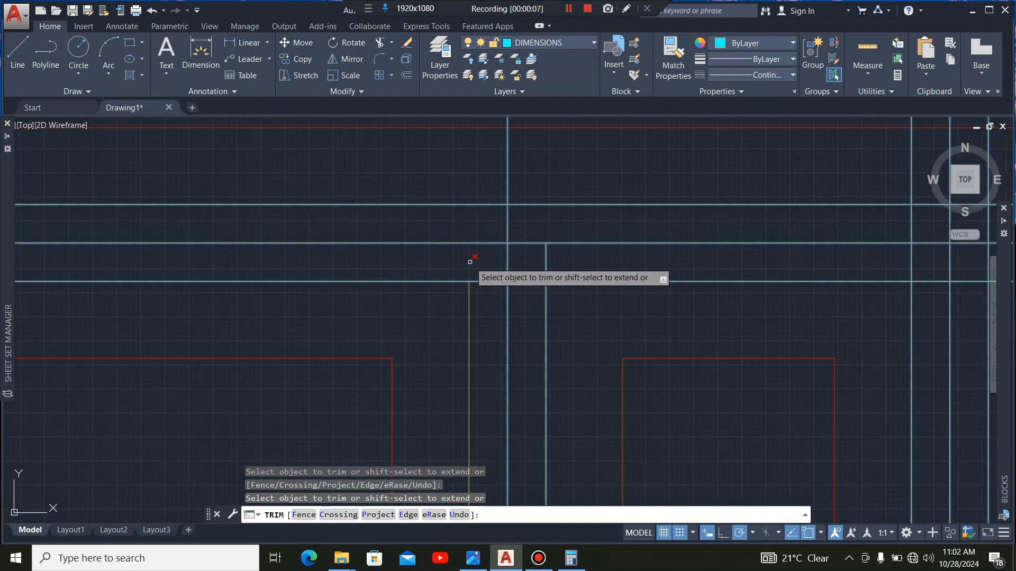
scroll(494, 283, "down", 3)
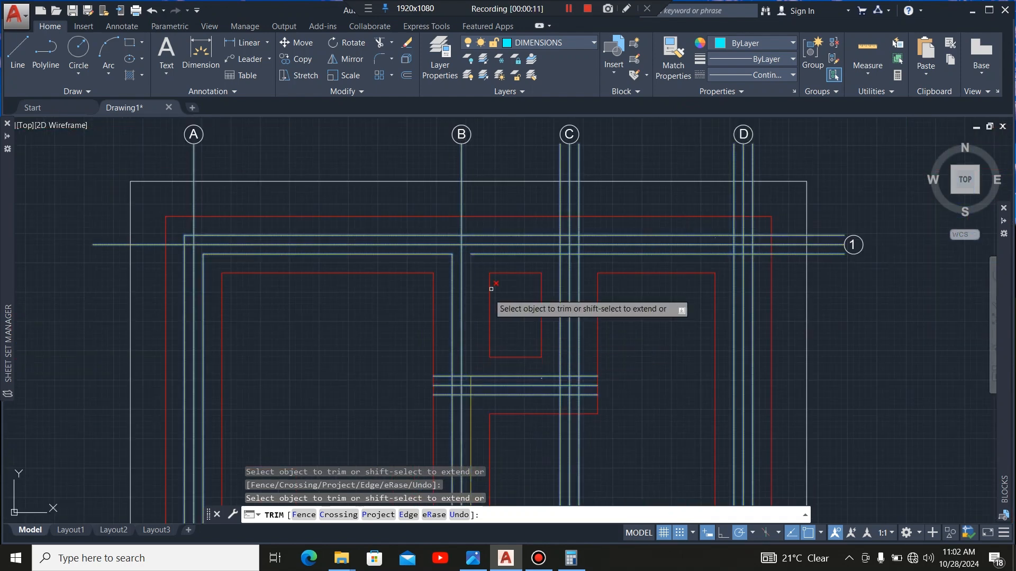
Trim gridline C's offset lines above gridline 1 and clear the overlapping lines at their wall junction
scroll(550, 242, "up", 3)
left_click(602, 215)
left_click(579, 232)
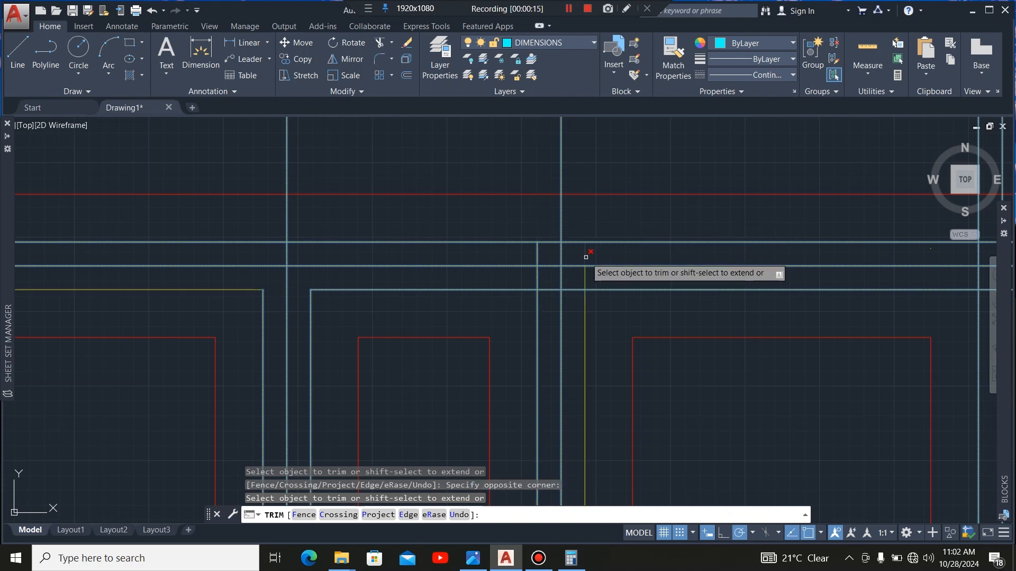
left_click(576, 288)
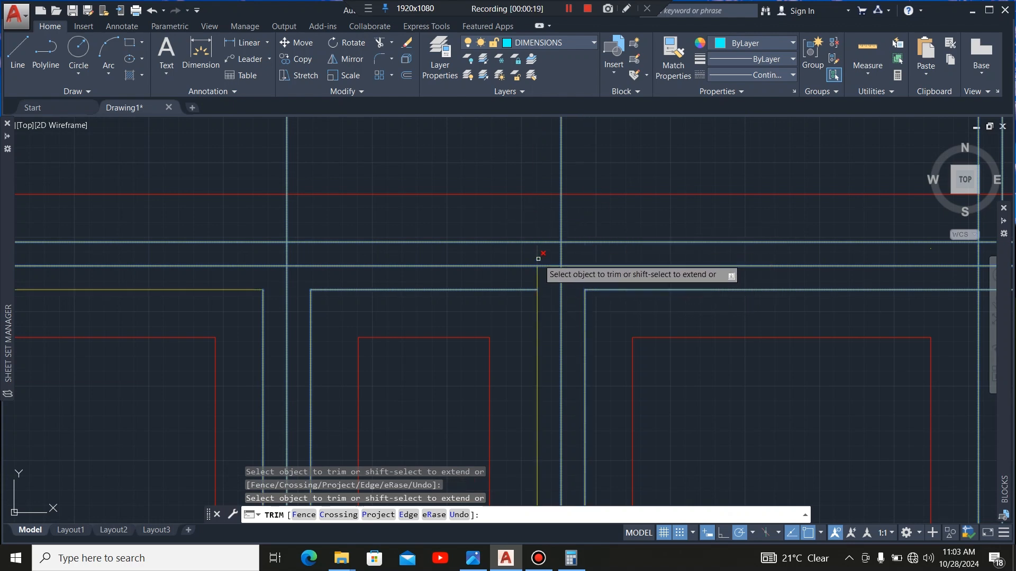
Trim the projecting and overlapping offset lines of gridlines D and 1 to form a clean wall corner
scroll(608, 253, "down", 3)
scroll(645, 221, "up", 3)
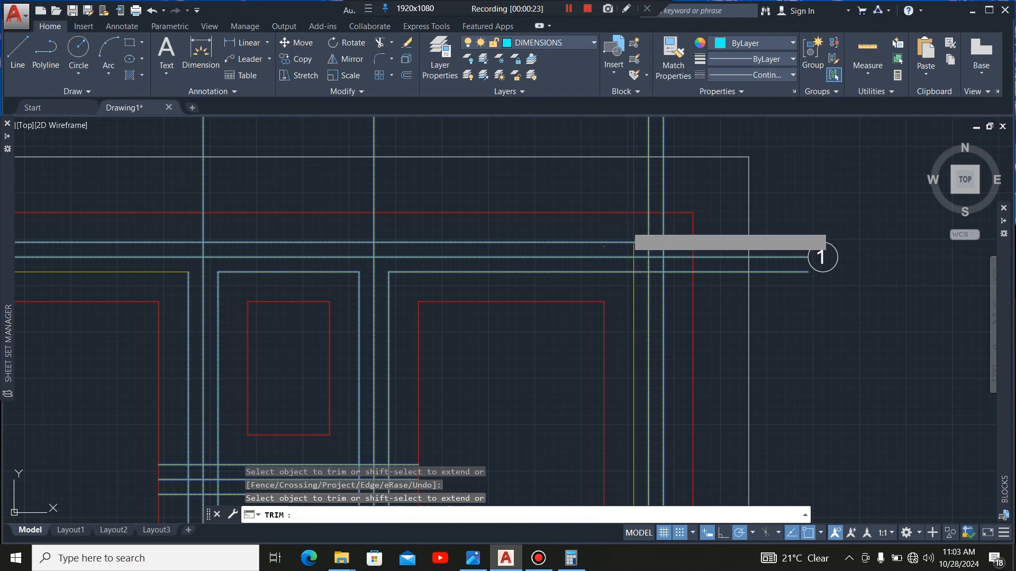
left_click(672, 231)
left_click(659, 234)
left_click(730, 248)
left_click(725, 233)
left_click(731, 297)
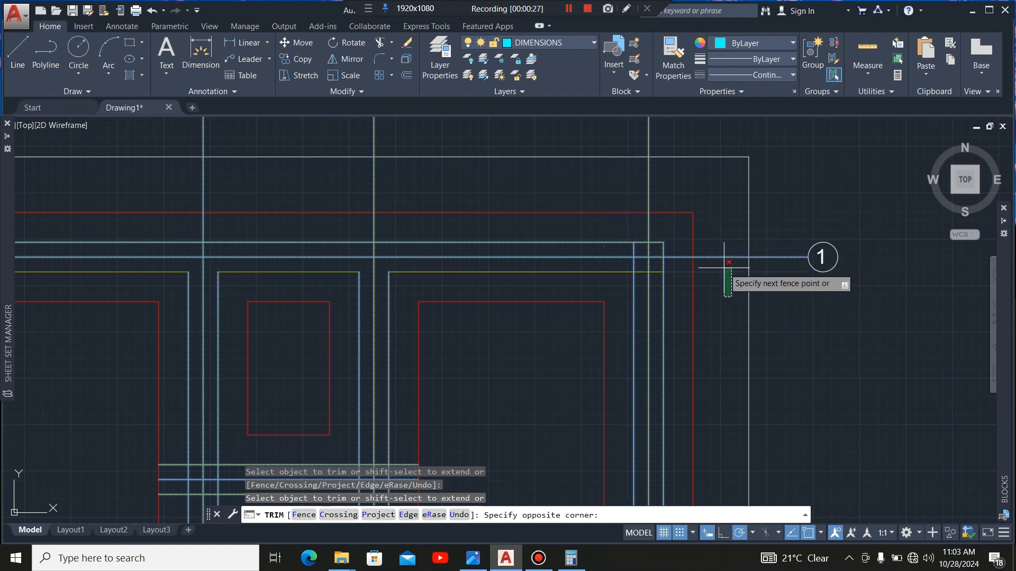
left_click(650, 275)
left_click(634, 262)
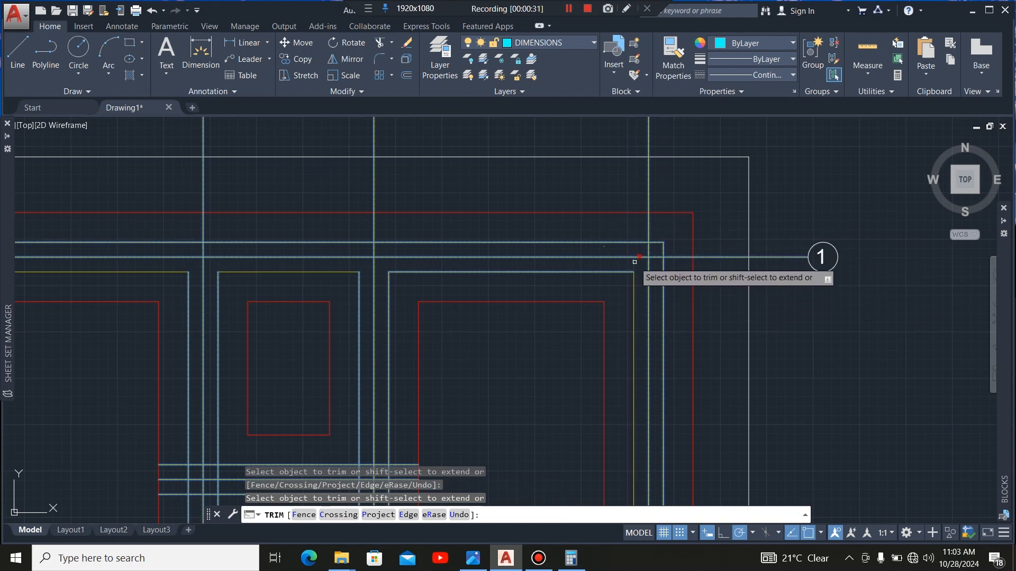
Trim the ends of the short horizontal lines below the W/C that project beyond gridline C's outer offset line
scroll(571, 210, "down", 3)
scroll(517, 258, "up", 3)
scroll(560, 315, "up", 2)
left_click(552, 319)
left_click(544, 299)
left_click(562, 395)
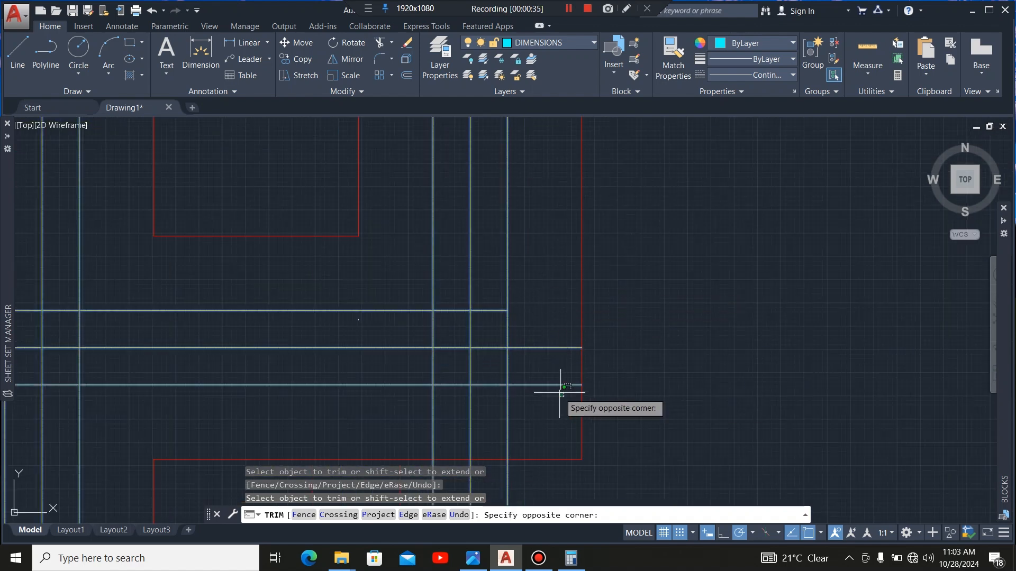
left_click(516, 382)
left_click(529, 348)
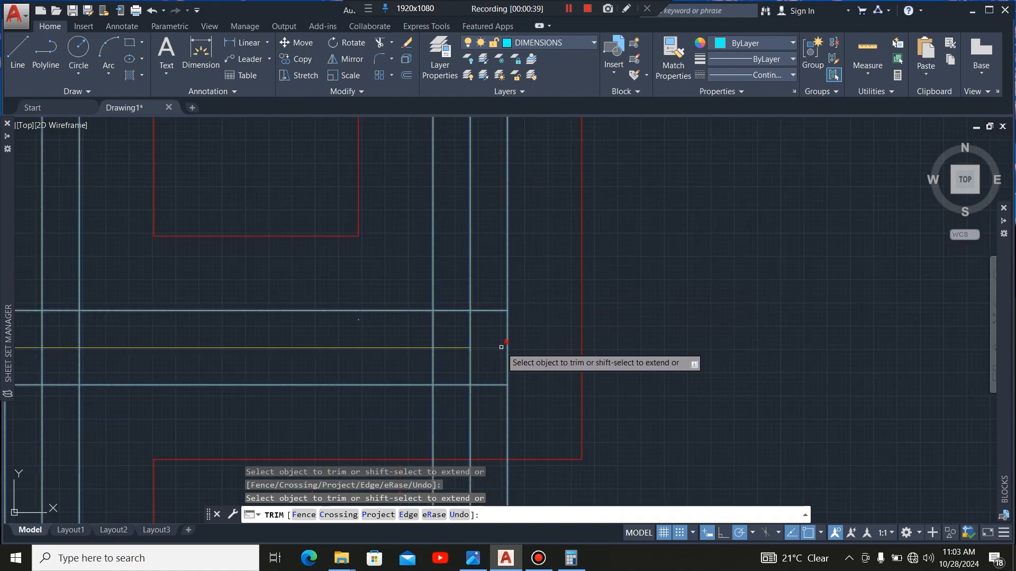
Trim the upper short line and gridline C's inner offset line to form the W/C's inside corner
left_click(501, 347)
left_click(492, 319)
left_click(485, 300)
left_click(453, 327)
left_click(451, 301)
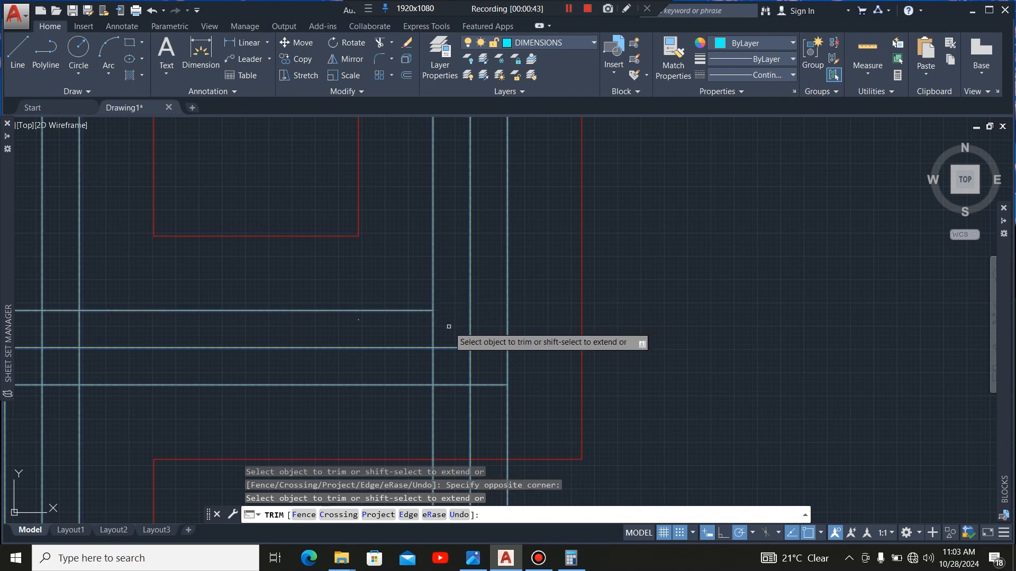
left_click(448, 327)
left_click(420, 331)
Trim the short centreline below the W/C back from gridline C to gridline B's offset line on the W/C side
scroll(579, 327, "down", 3)
scroll(521, 349, "up", 3)
left_click(521, 351)
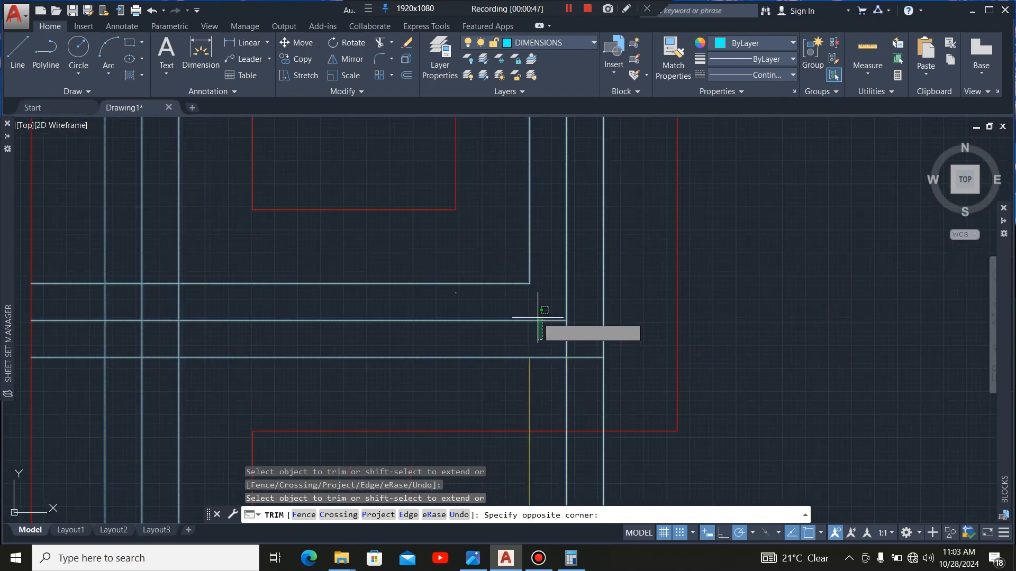
left_click(539, 324)
Trim away gridline C's two offset lines below the lower short wall line under the W/C
scroll(578, 363, "down", 5)
scroll(562, 290, "up", 5)
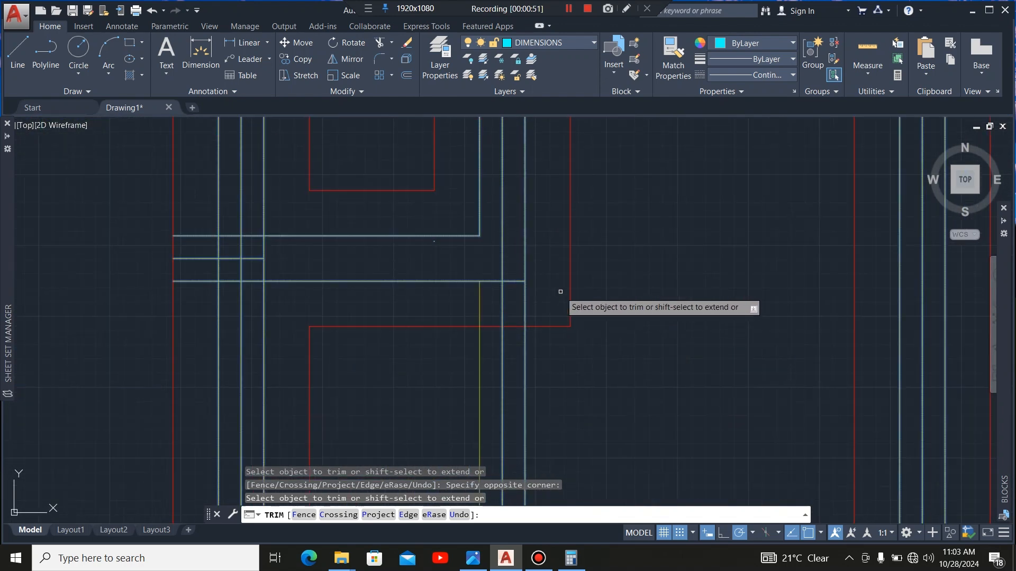
left_click(532, 301)
left_click(489, 301)
left_click(489, 301)
left_click(463, 309)
Trim the ends of the upper and lower short wall lines that project beyond gridline B's far offset line
scroll(614, 313, "down", 5)
scroll(520, 297, "up", 7)
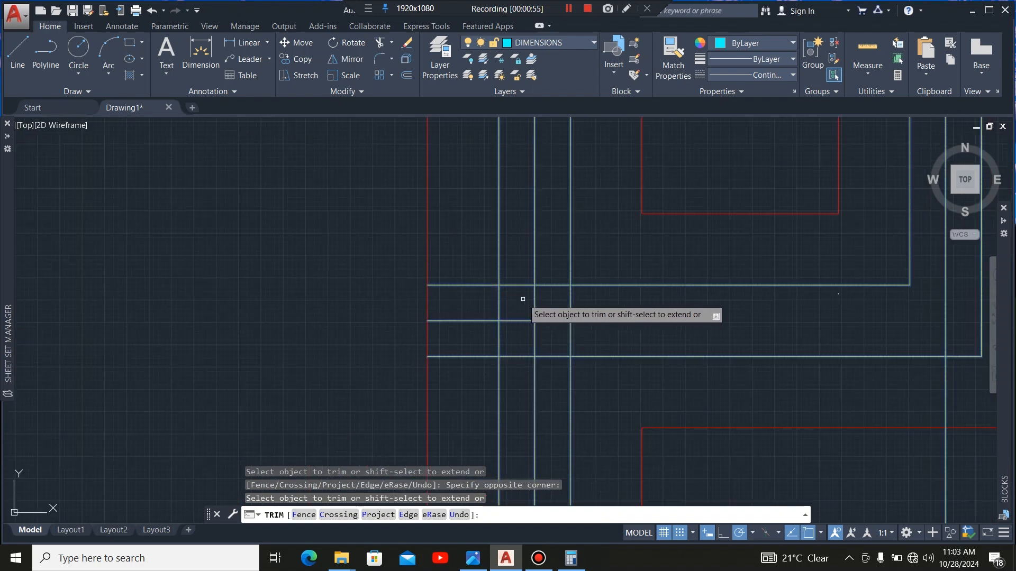
left_click(482, 296)
left_click(468, 272)
left_click(476, 379)
left_click(465, 347)
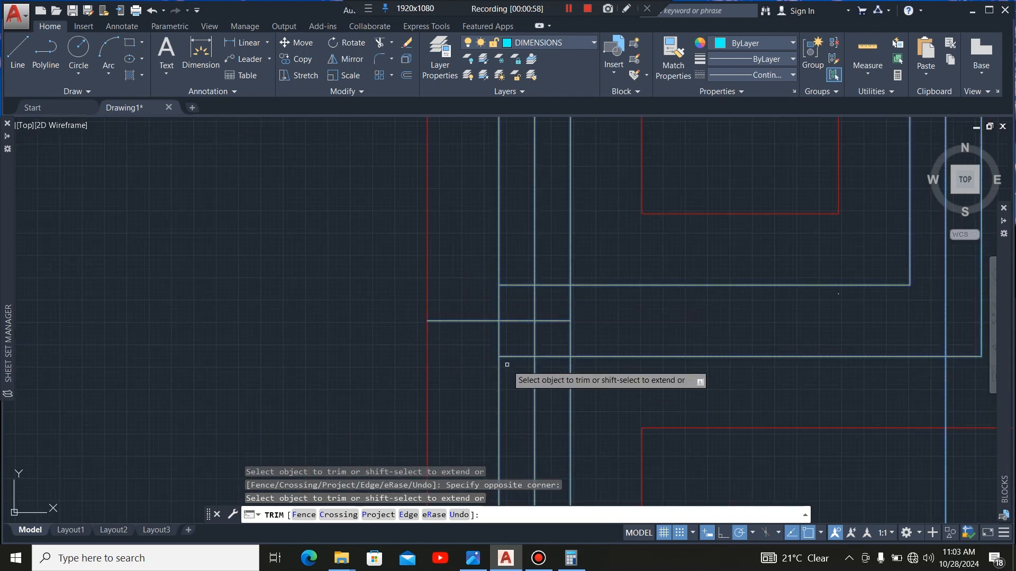
Trim the overlapping lines between gridline B and its W/C-side offset line at the short wall junction
left_click(562, 358)
left_click(571, 343)
left_click(575, 314)
left_click(558, 326)
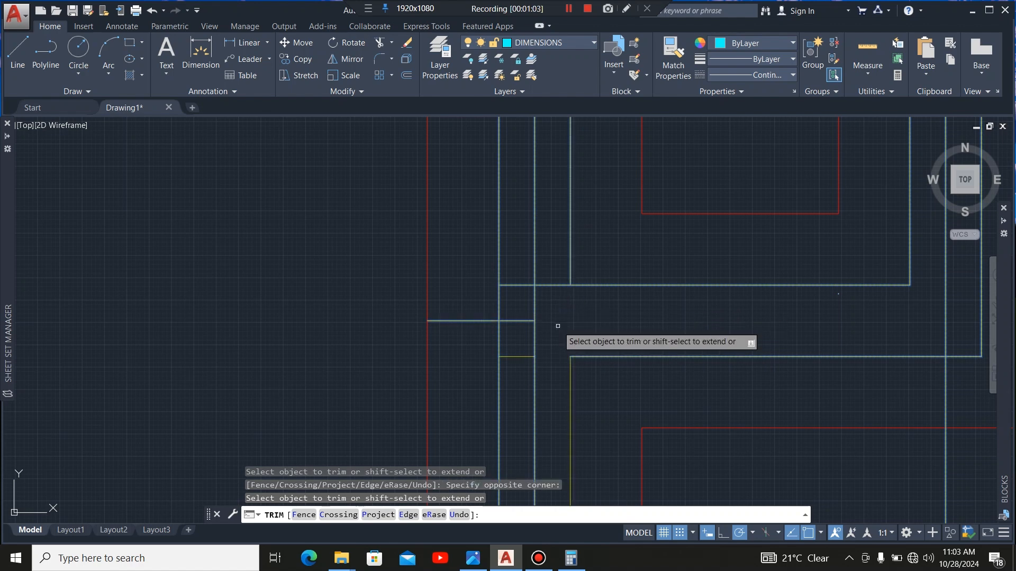
Trim the partition line stub that crosses into the wall along gridline B
left_click(558, 304)
left_click(555, 280)
scroll(535, 350, "down", 6)
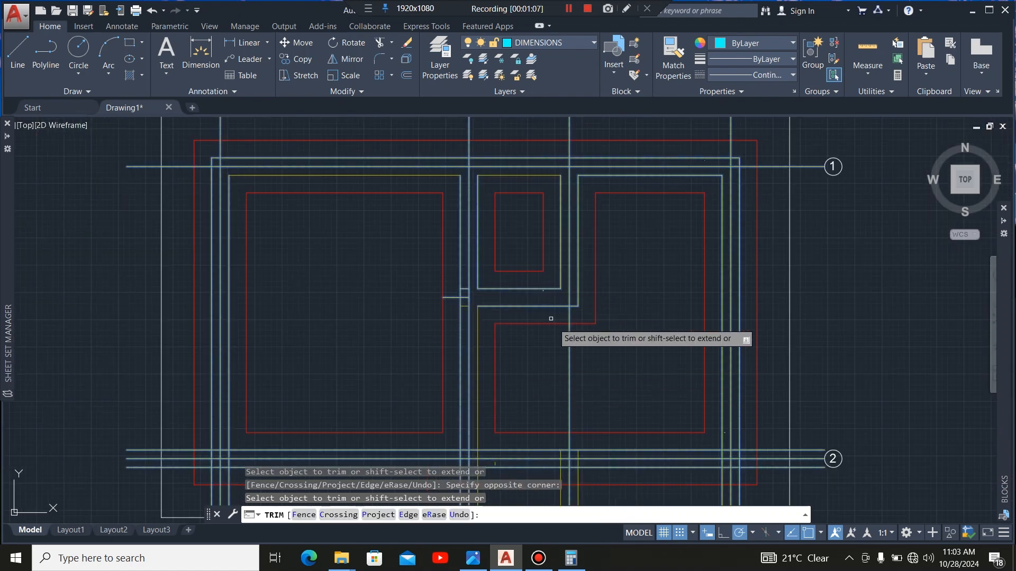
Undo the last trim at the B/2 junction, then trim gridline B's right-hand wall line below the outer wall face
scroll(406, 373, "up", 6)
scroll(406, 372, "up", 5)
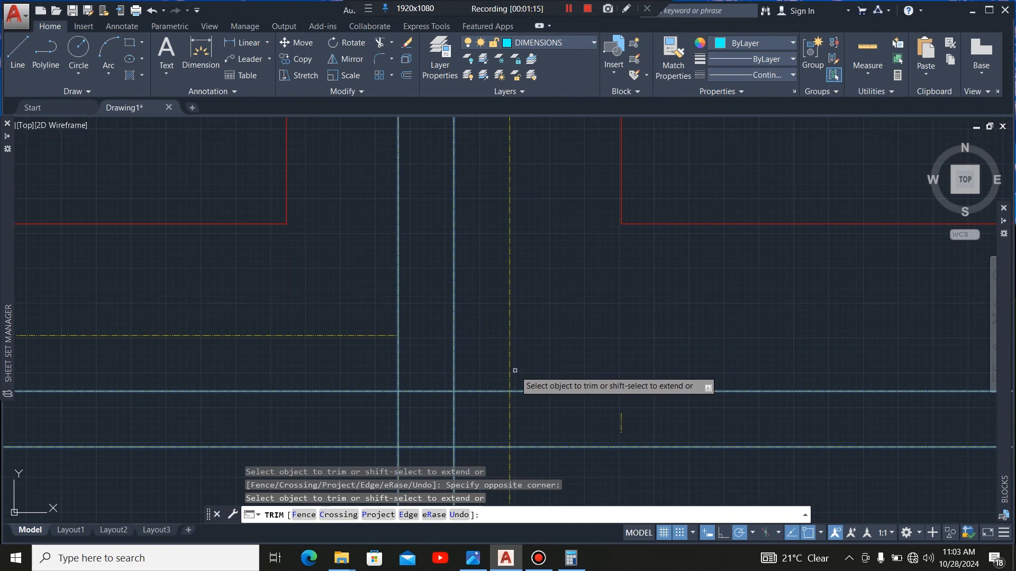
key("ctrl+z")
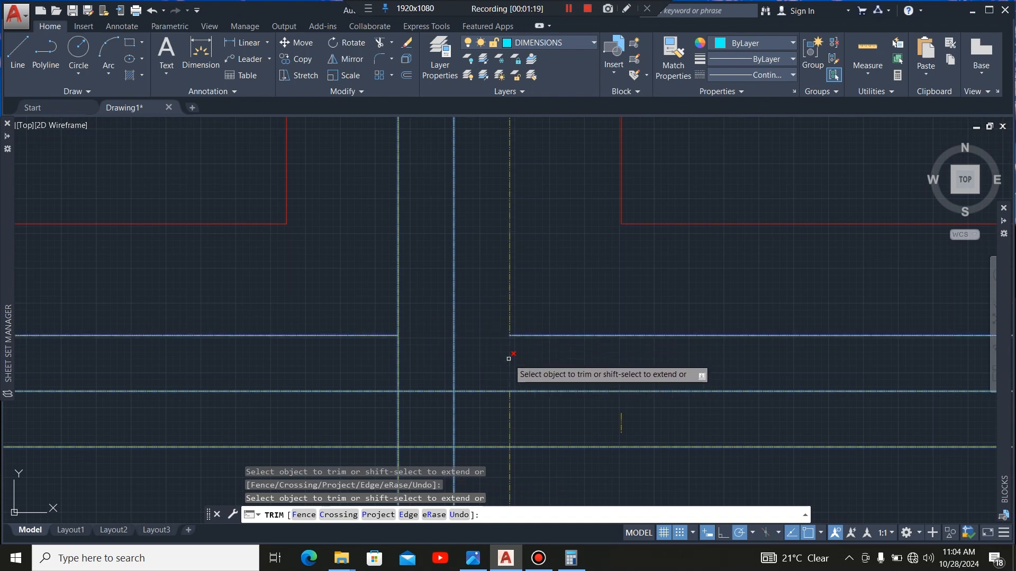
scroll(473, 311, "down", 2)
scroll(484, 345, "down", 1)
scroll(492, 399, "up", 2)
left_click(493, 399)
left_click(457, 398)
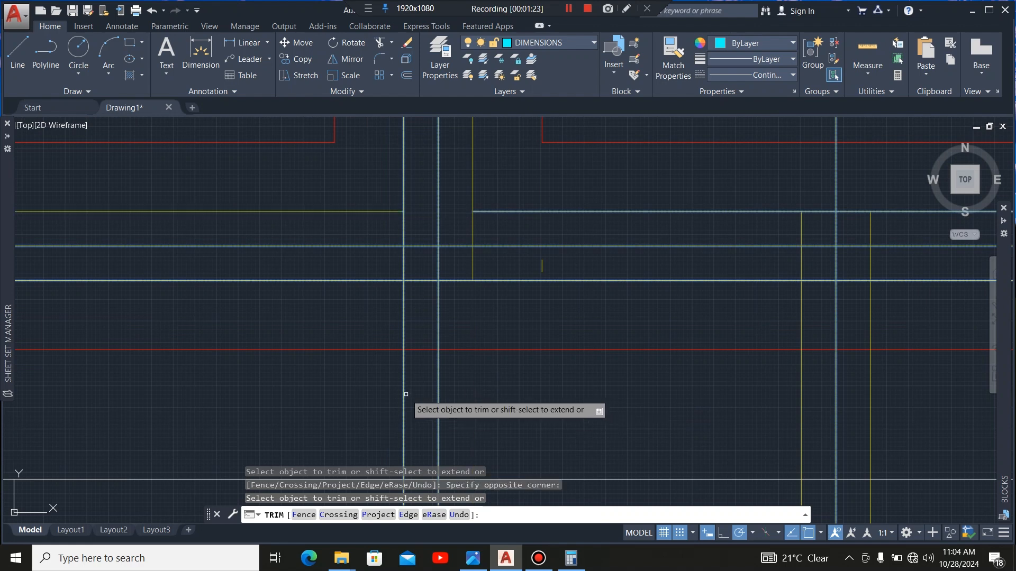
Trim both wall lines beside gridline B back to the inner face of the wall along gridline 2
left_click(415, 397)
left_click(394, 420)
left_click(417, 263)
left_click(394, 268)
left_click(415, 230)
left_click(391, 226)
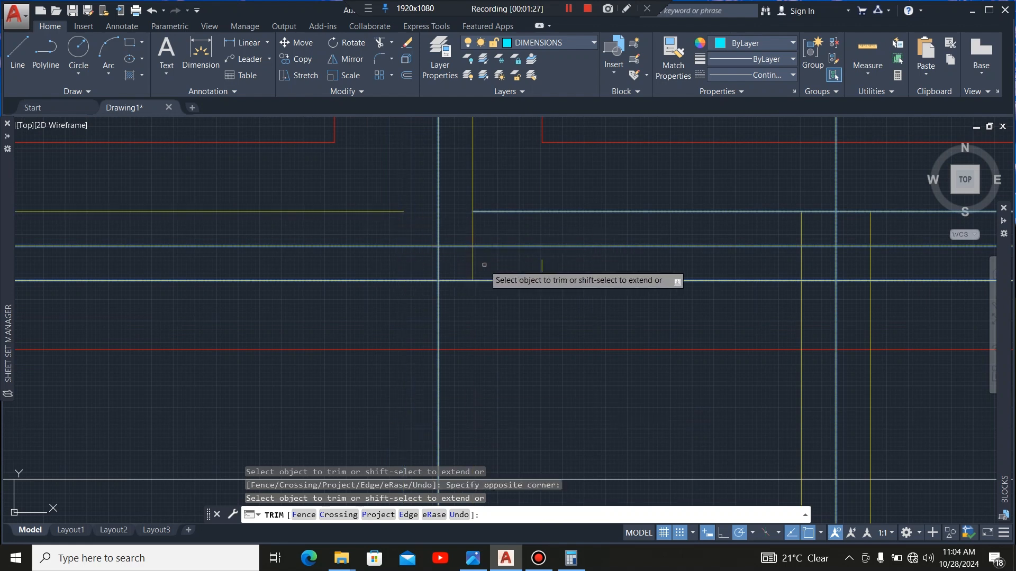
left_click(473, 260)
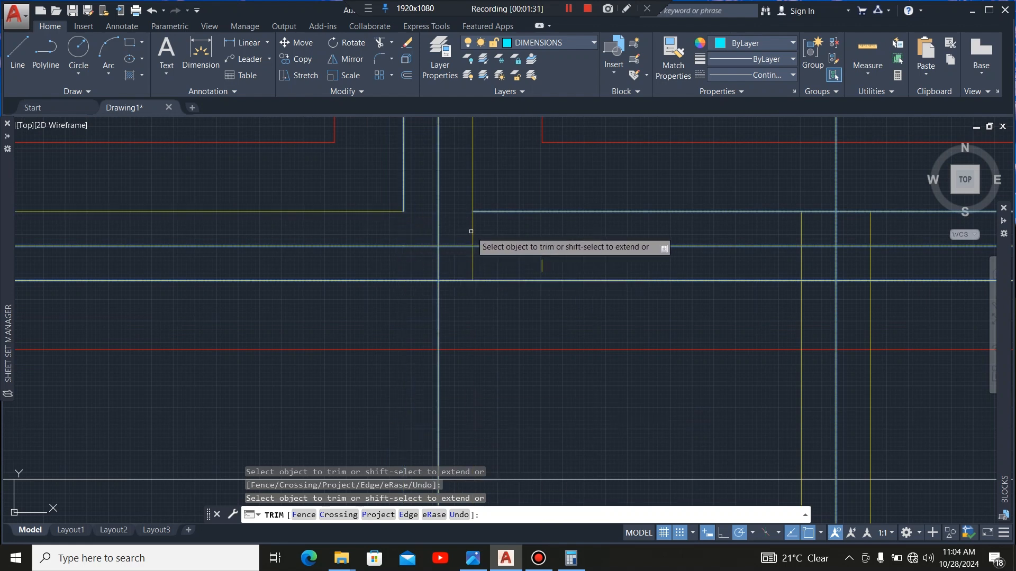
Trim the two wall lines beside gridline C where they run below the outer wall face
scroll(488, 299, "down", 2)
left_click(508, 311)
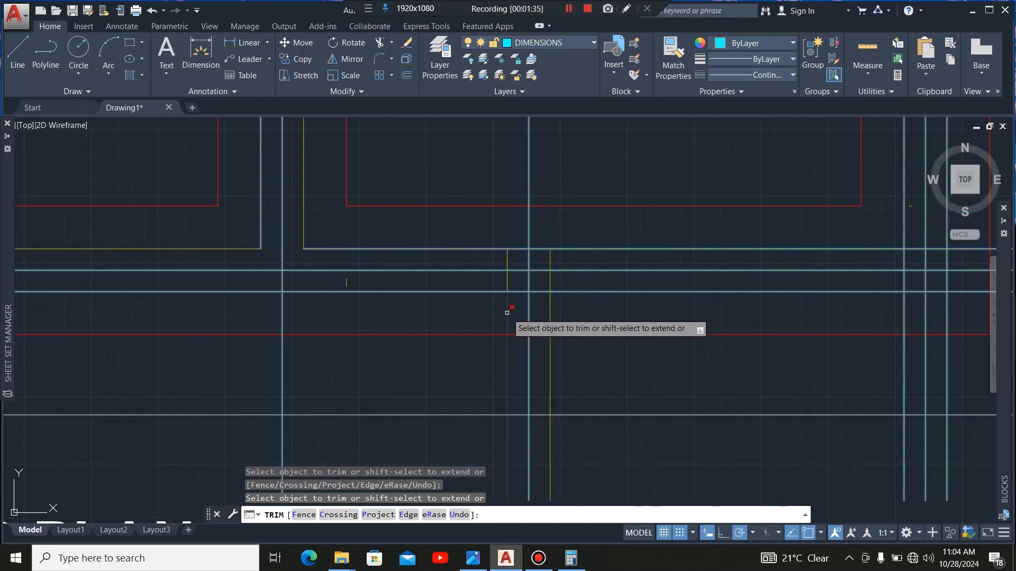
left_click(551, 319)
Trim the overrunning wall lines below the D/2 corner and clean up the inner wall line overlap there
scroll(412, 315, "down", 6)
scroll(533, 323, "up", 6)
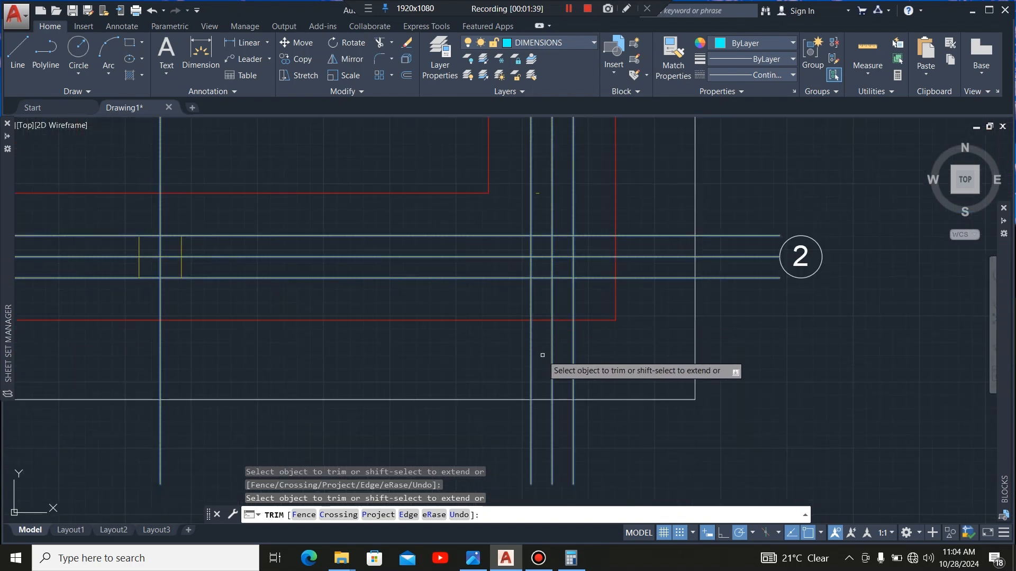
left_click(542, 355)
left_click(505, 373)
left_click(573, 364)
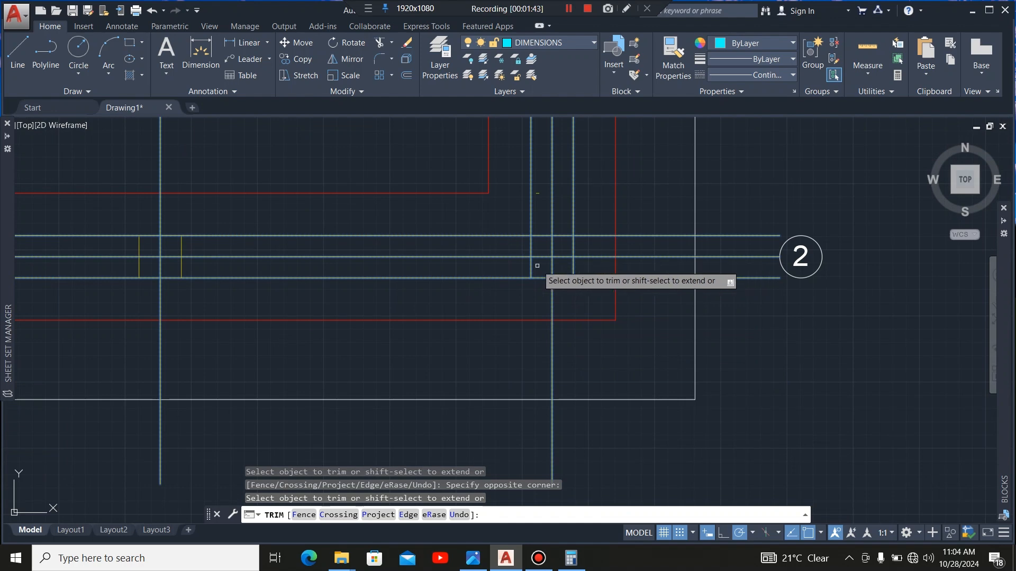
left_click(531, 246)
left_click(541, 236)
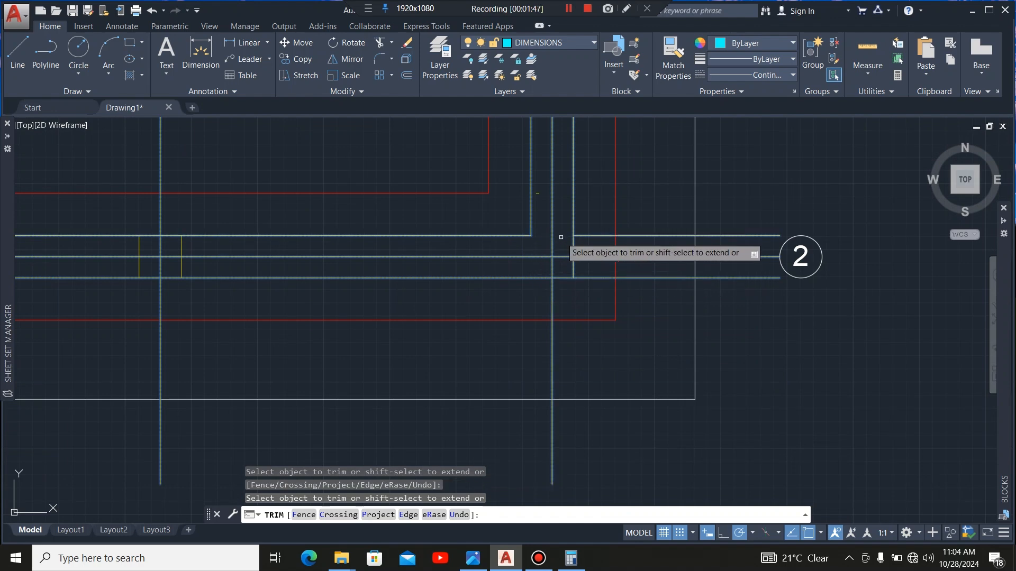
Trim the wall lines beside gridline A at the A/2 corner, ending the inner one at the inner wall face
scroll(603, 306, "down", 6)
scroll(365, 350, "up", 5)
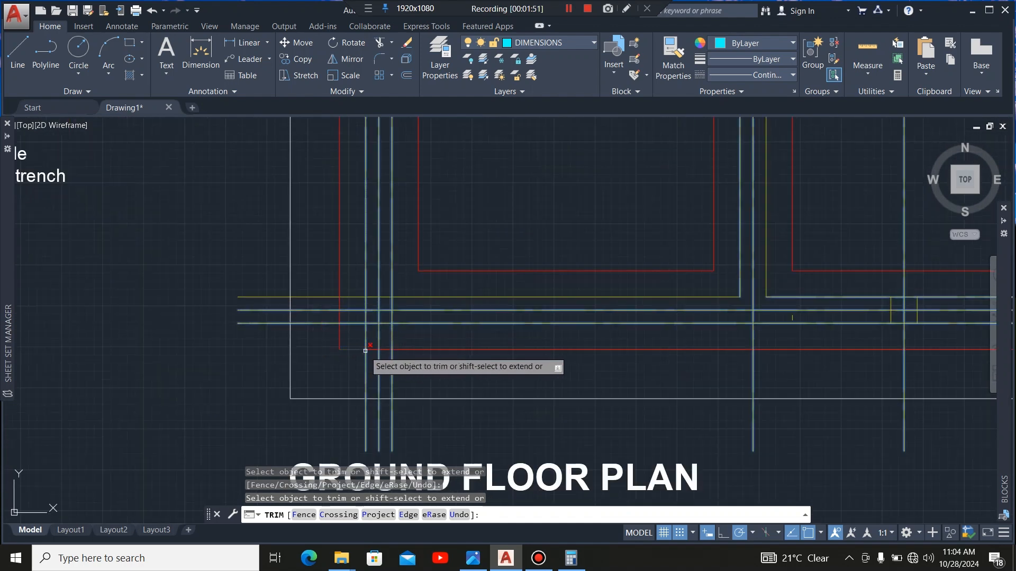
scroll(387, 320, "up", 4)
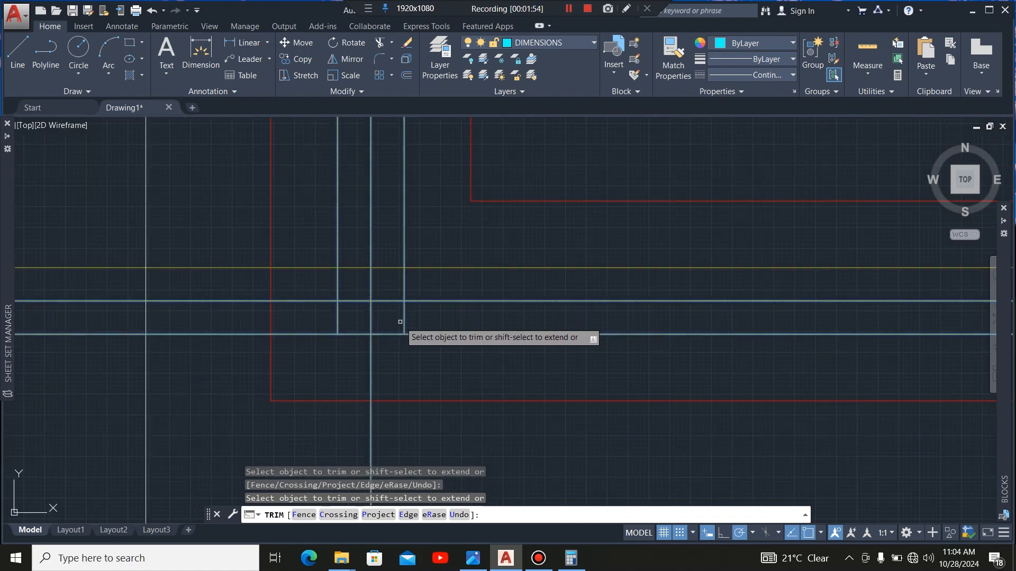
left_click(404, 285)
Trim the two horizontal wall lines beside gridline 2 where they extend outside the A/2 corner
scroll(427, 281, "down", 5)
scroll(363, 322, "up", 5)
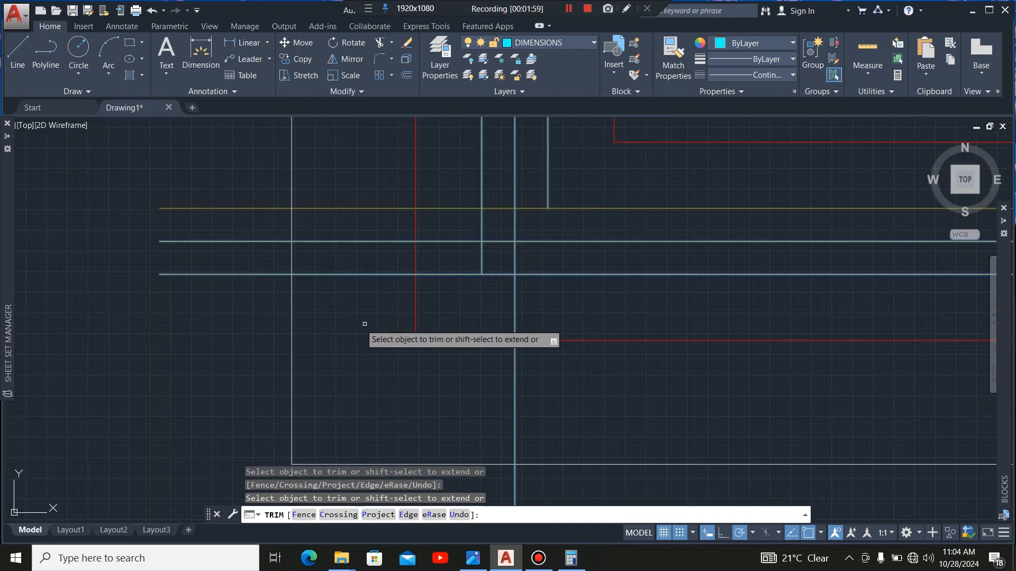
left_click(379, 321)
left_click(357, 265)
left_click(369, 221)
left_click(367, 180)
Trim the inner horizontal wall line across the wall thickness at the A/2 corner and finish trimming
scroll(319, 301, "down", 5)
scroll(356, 272, "up", 5)
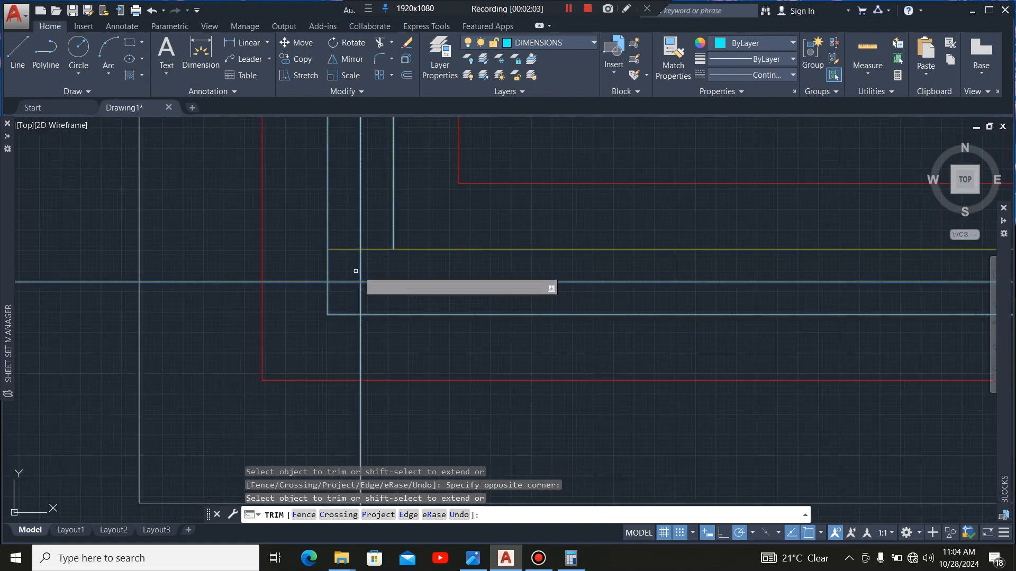
left_click(350, 249)
left_click(375, 249)
scroll(376, 298, "down", 5)
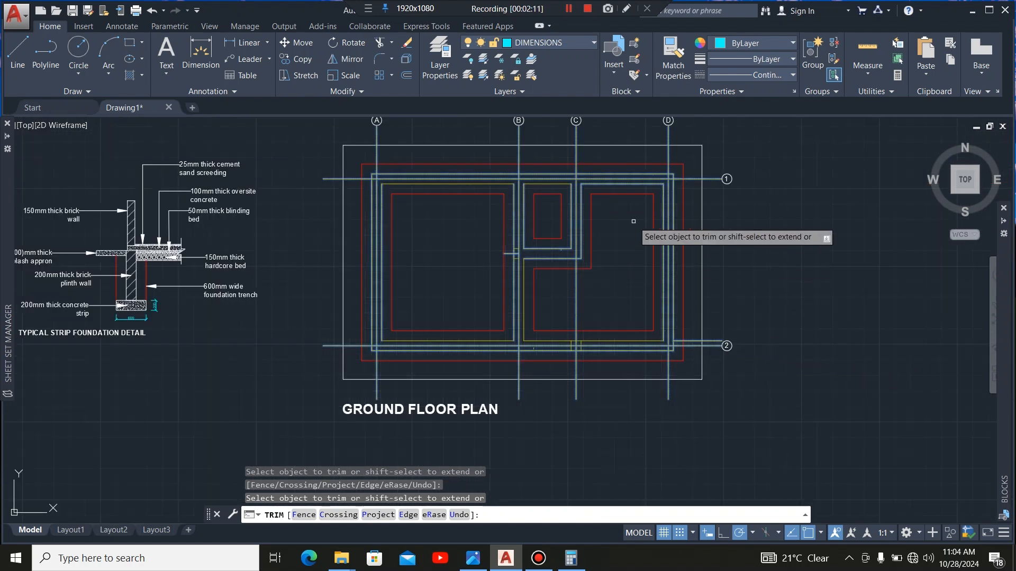
scroll(406, 277, "down", 5)
scroll(407, 207, "up", 5)
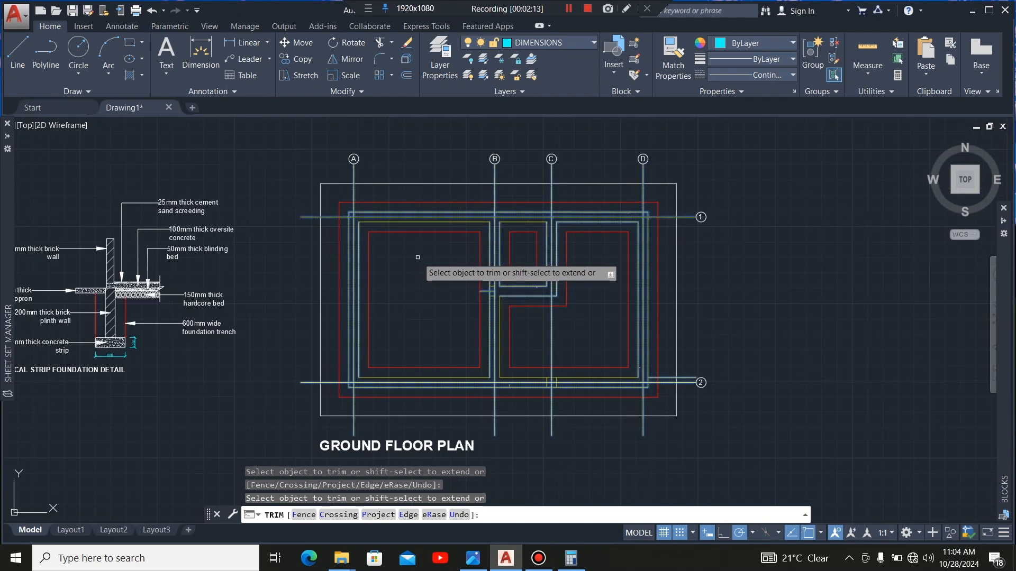
key("Escape")
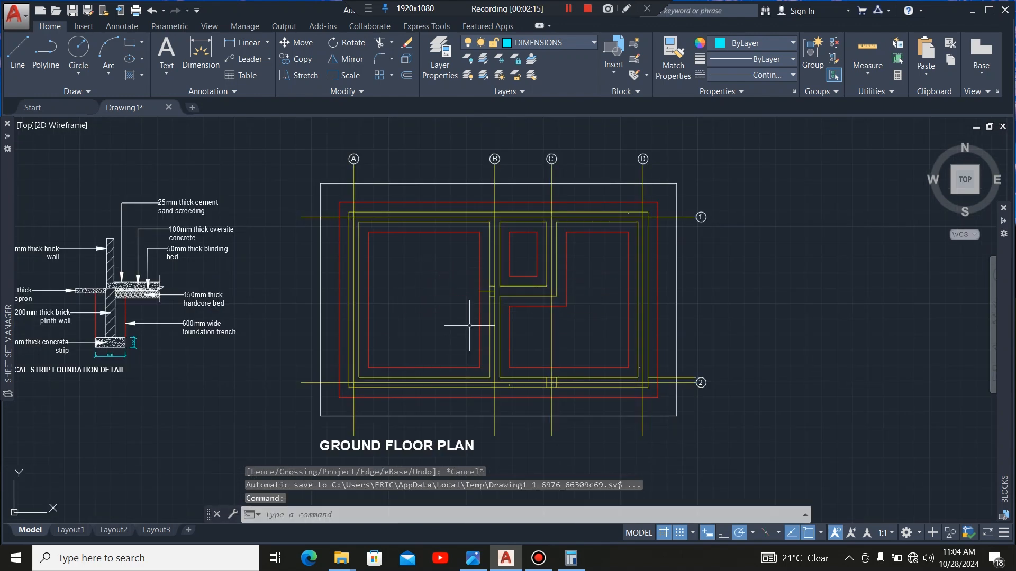
Erase the leftover line fragments at gridline B's partition junction, across gridline 2's wall near C, and around the D/2 corner
scroll(480, 325, "up", 8)
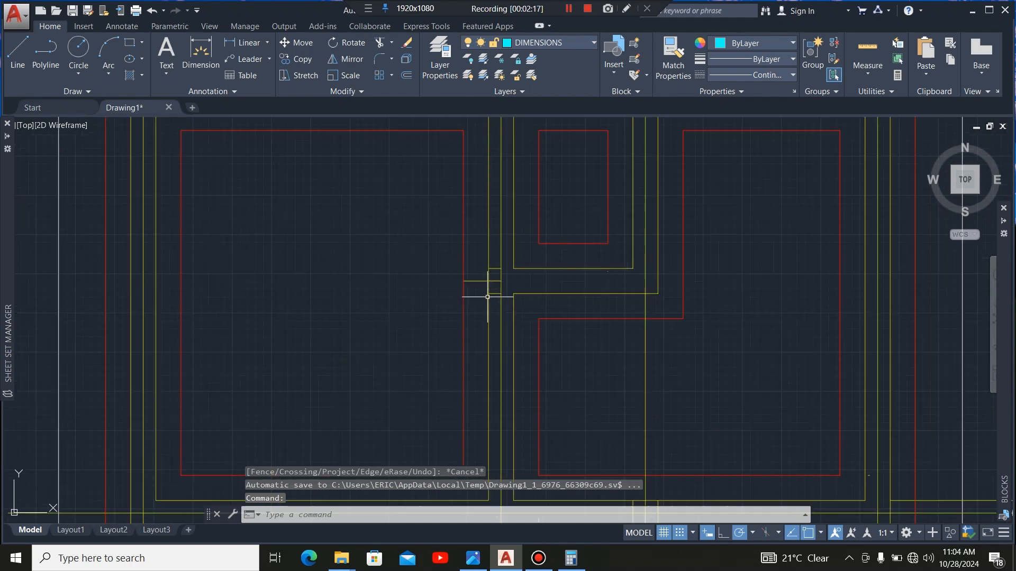
left_click(469, 255)
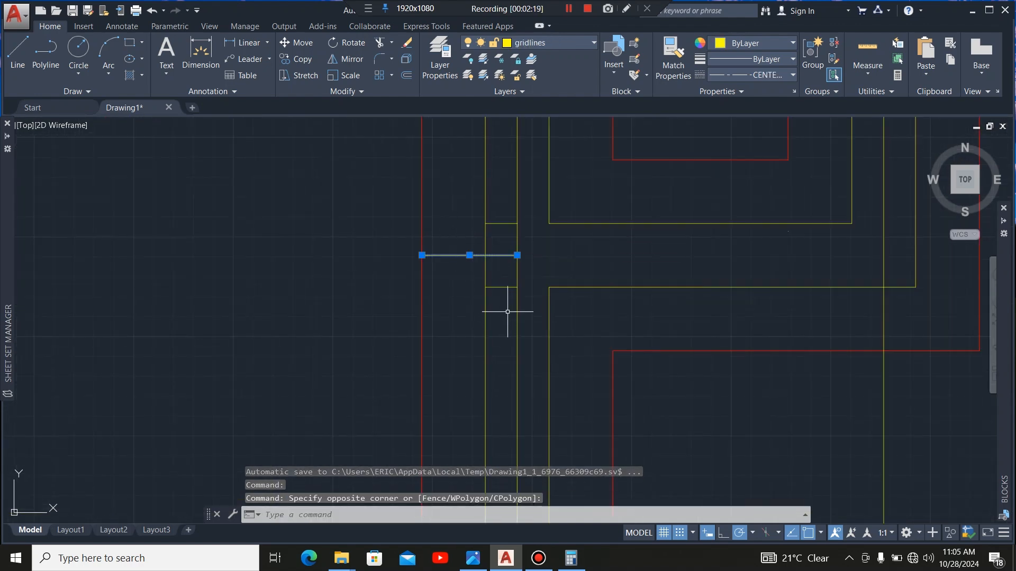
left_click(507, 311)
left_click(499, 202)
scroll(390, 241, "down", 5)
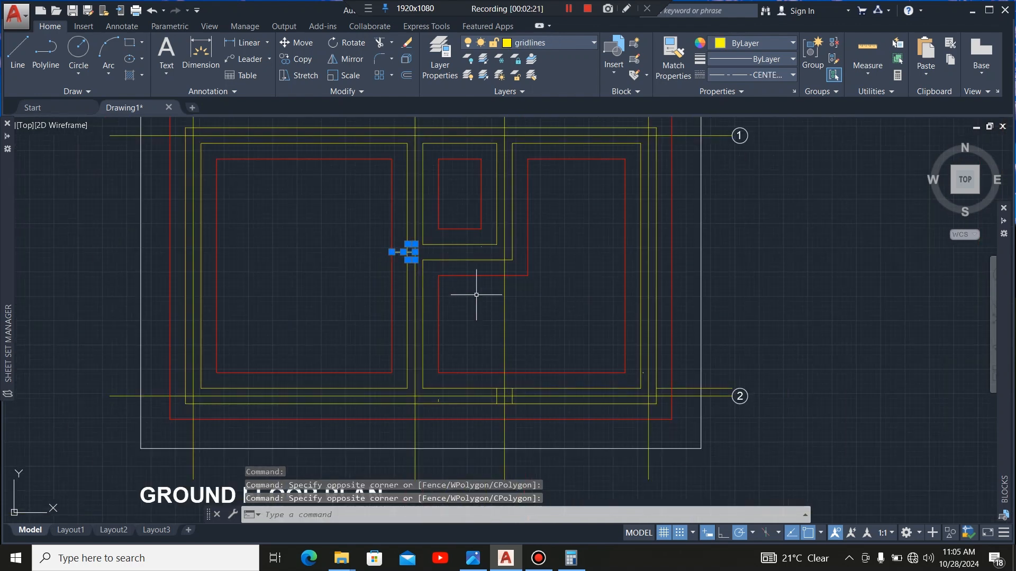
scroll(553, 386, "down", 2)
scroll(552, 373, "up", 8)
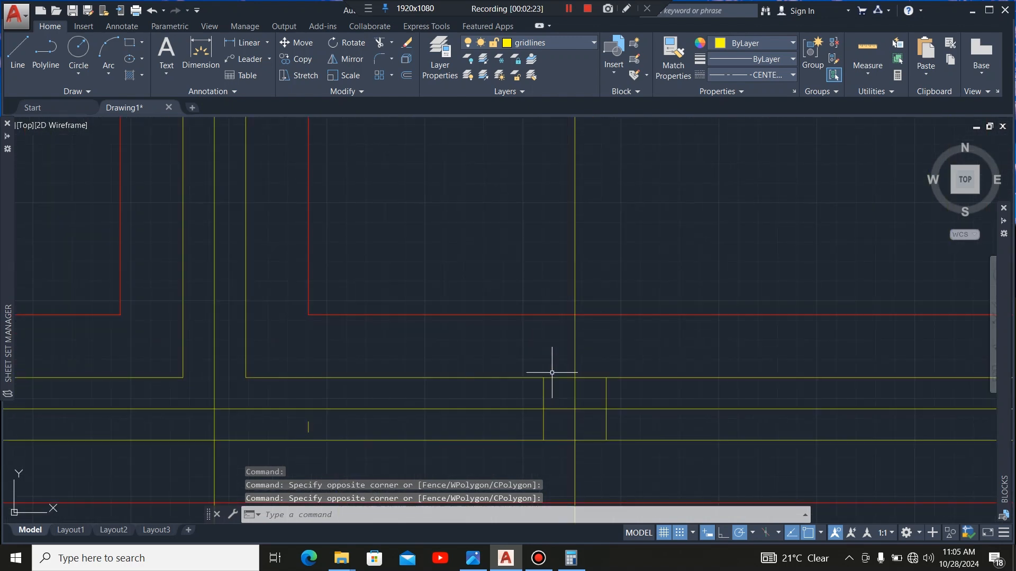
left_click(560, 423)
left_click(508, 437)
left_click(609, 423)
left_click(580, 432)
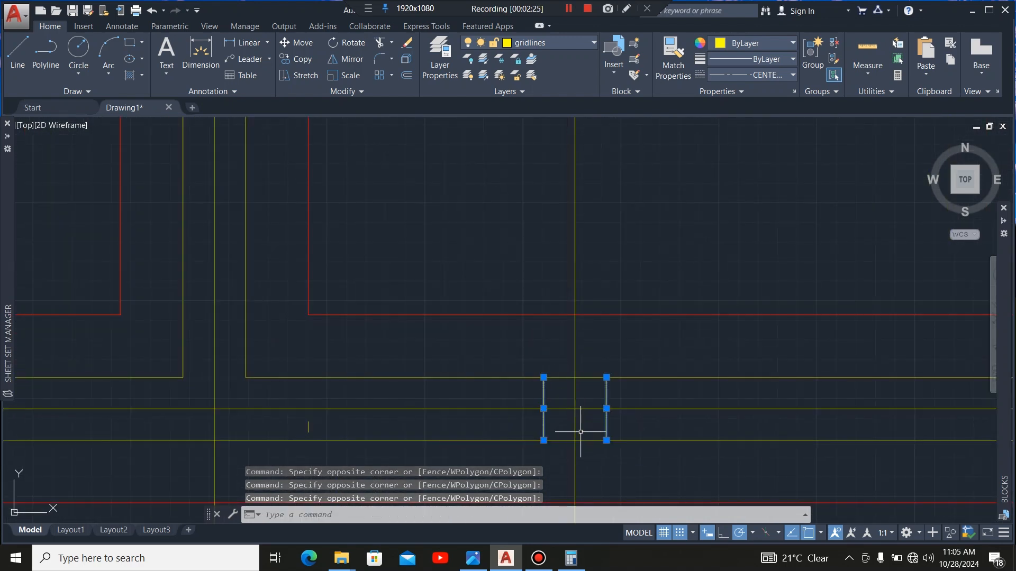
left_click(318, 420)
scroll(307, 423, "down", 4)
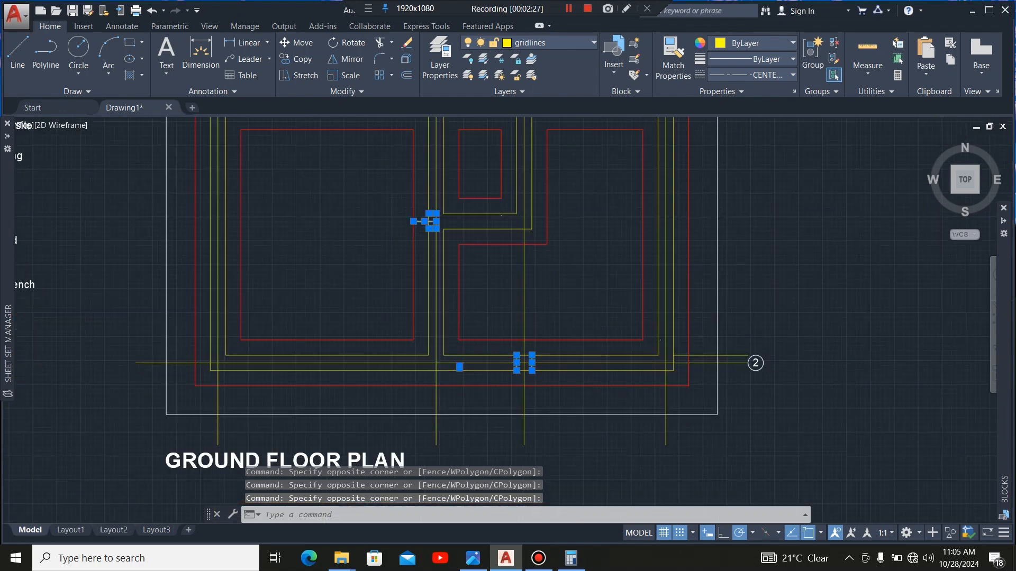
scroll(321, 363, "up", 6)
scroll(317, 349, "down", 5)
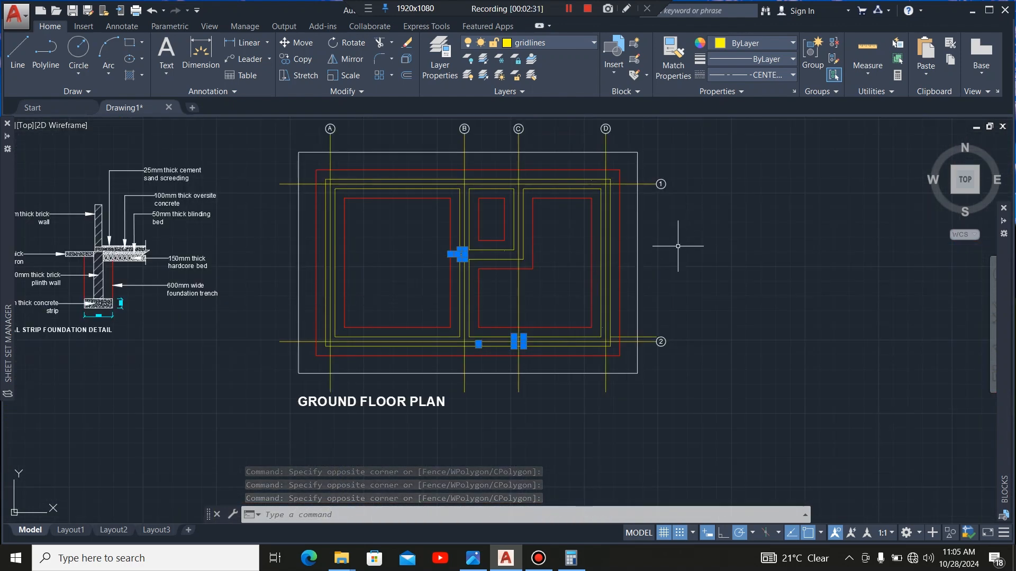
scroll(635, 341, "up", 5)
left_click(608, 317)
left_click(483, 291)
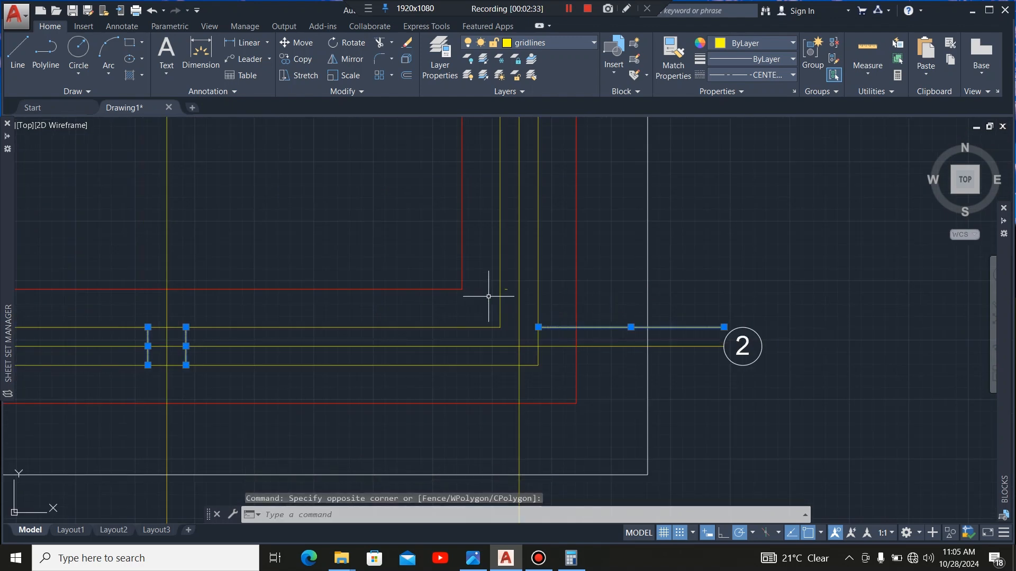
scroll(529, 298, "up", 4)
left_click(576, 262)
left_click(556, 317)
scroll(545, 352, "down", 6)
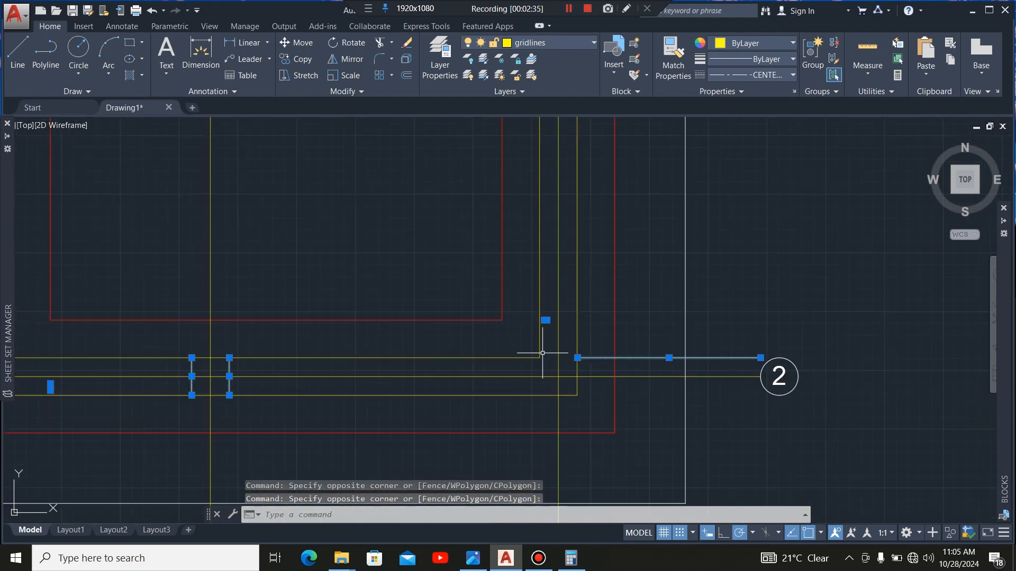
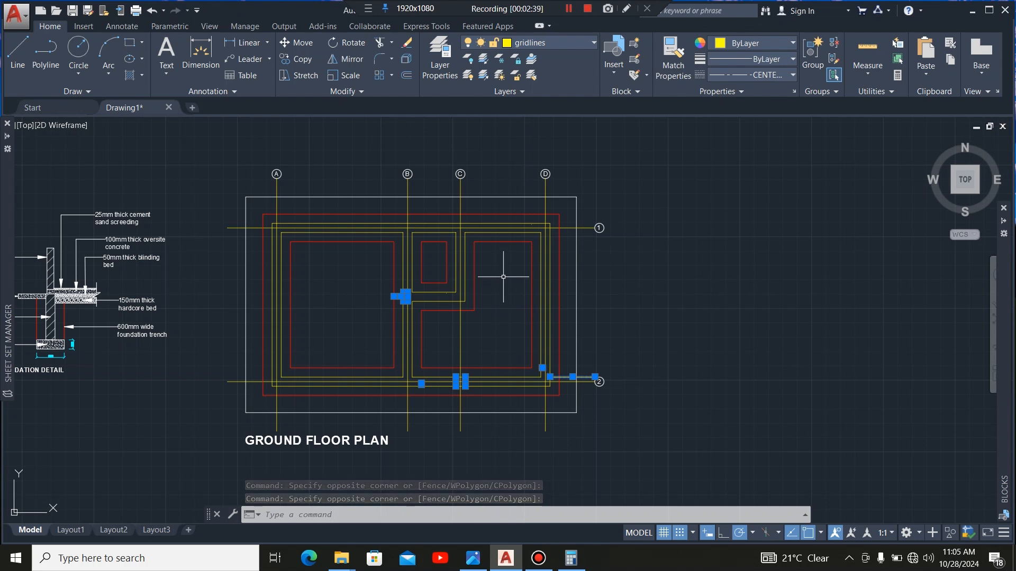
key("Delete")
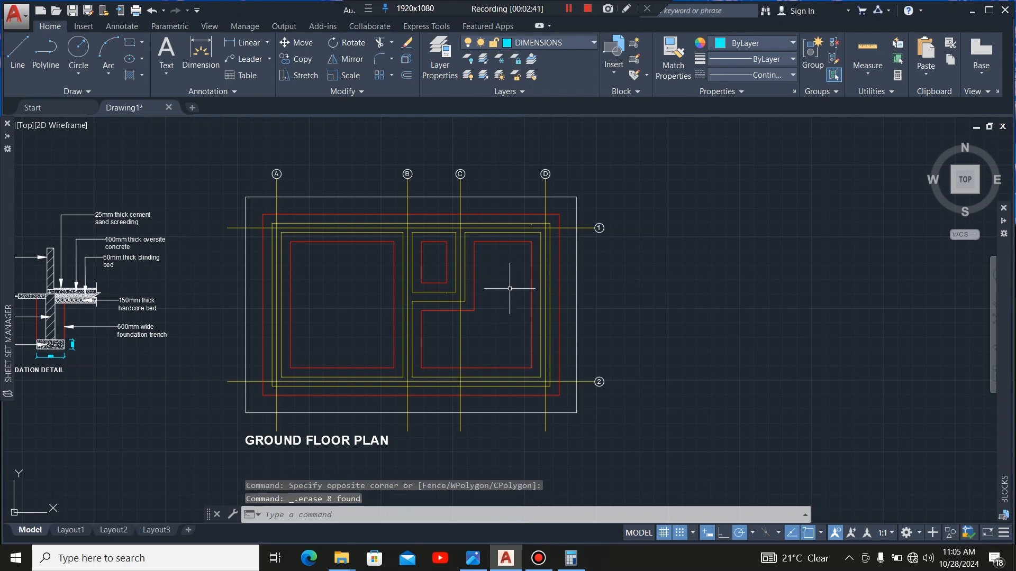
Select the inner and outer wall lines that meet at the D/1 corner
scroll(529, 227, "up", 8)
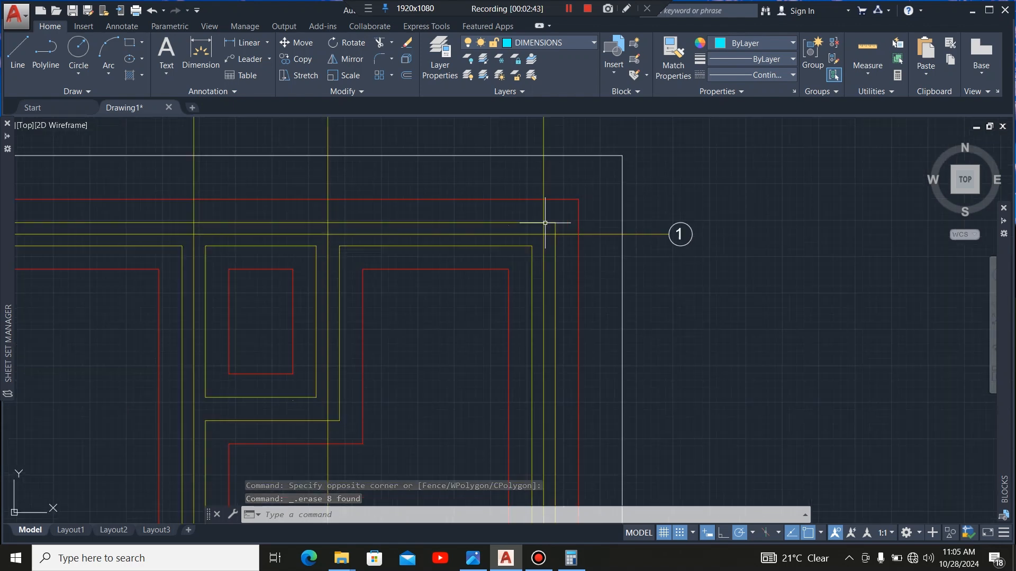
left_click(524, 259)
left_click(461, 286)
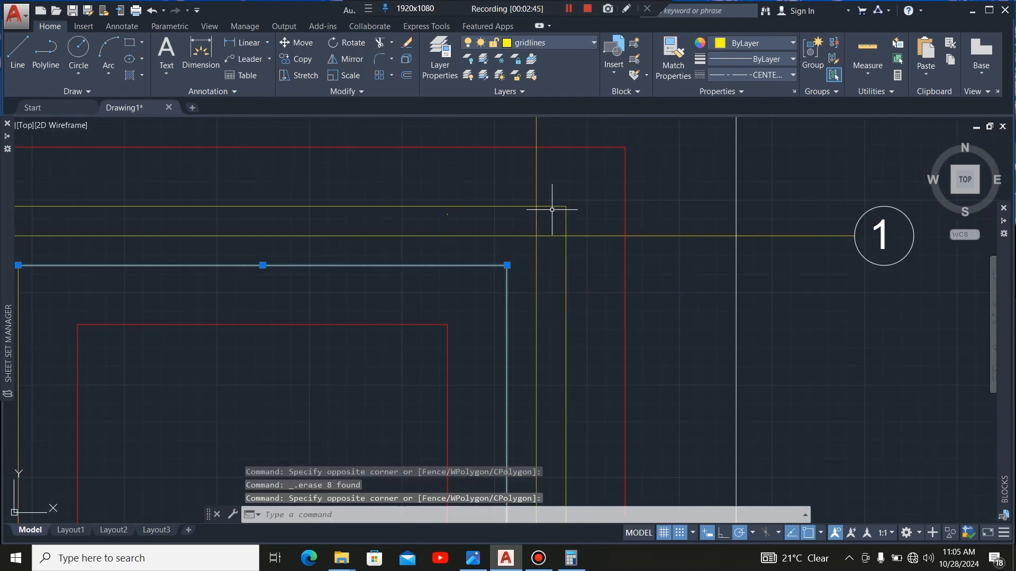
left_click(582, 184)
left_click(552, 226)
scroll(593, 177, "down", 2)
scroll(455, 265, "down", 2)
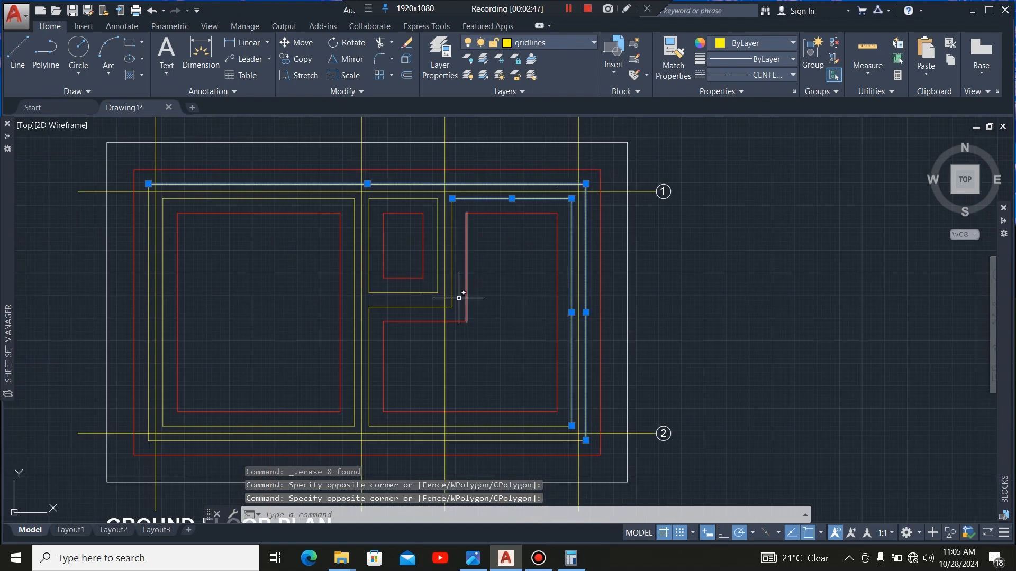
Add the partition wall lines around the lower end of the small room between gridlines B and C to the selection
scroll(454, 205, "up", 3)
scroll(465, 265, "down", 4)
scroll(478, 356, "up", 4)
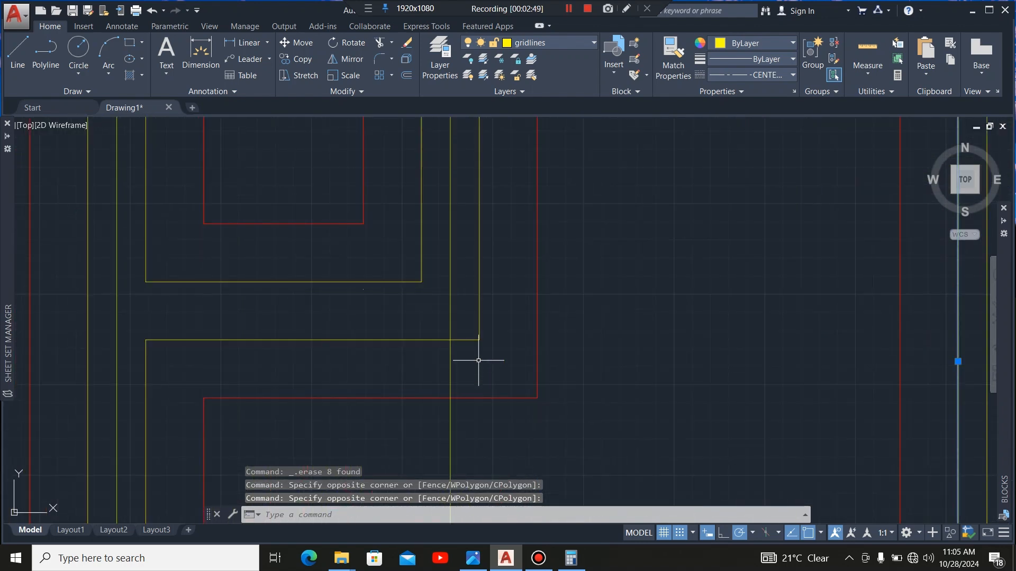
left_click(476, 345)
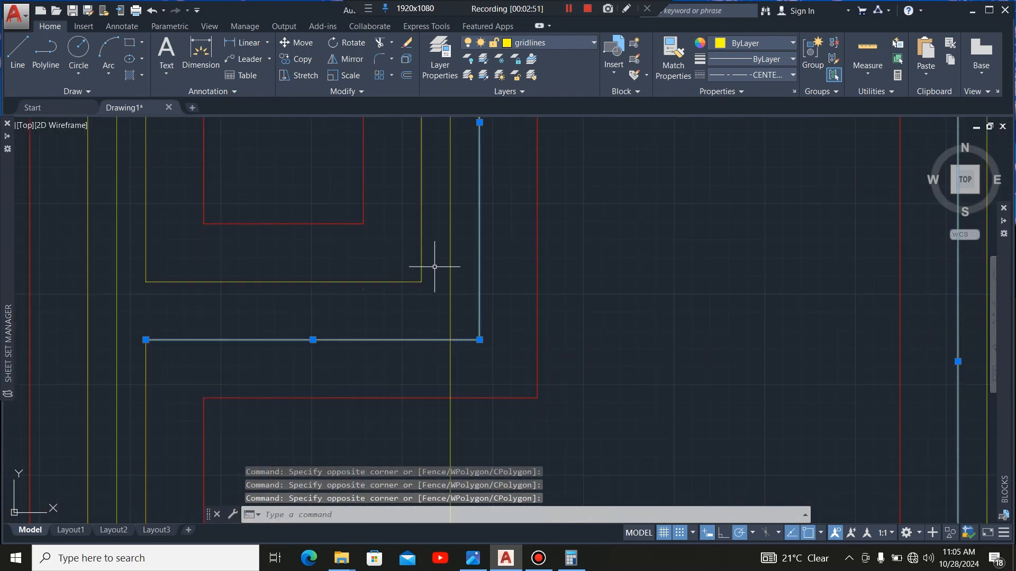
left_click(435, 266)
left_click(143, 289)
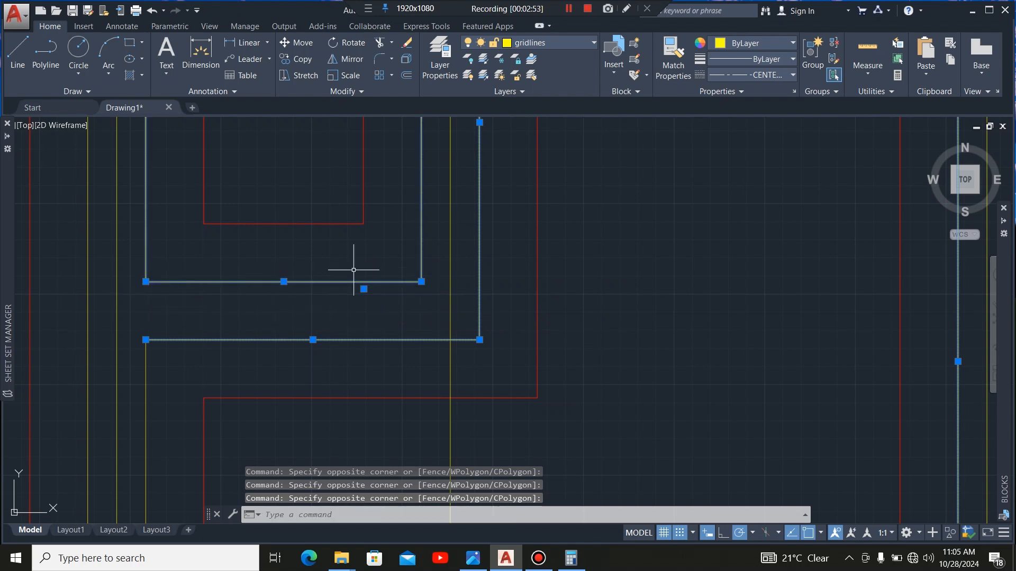
Add the wall lines meeting at the B/2 junction and the outer wall line along gridline 2 to the selection
scroll(485, 326, "down", 6)
scroll(409, 364, "up", 6)
key("Escape")
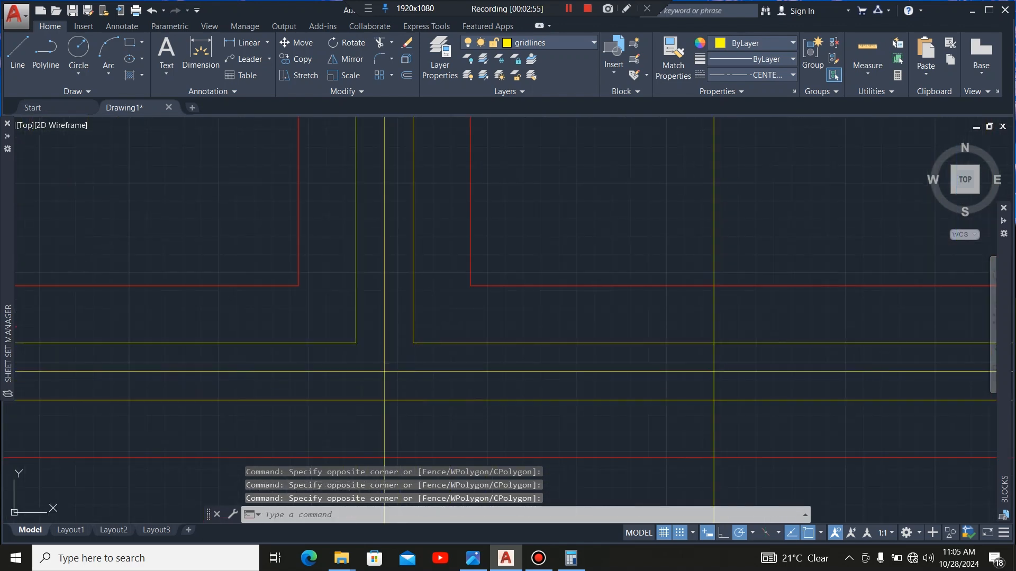
left_click(438, 317)
left_click(379, 339)
left_click(348, 352)
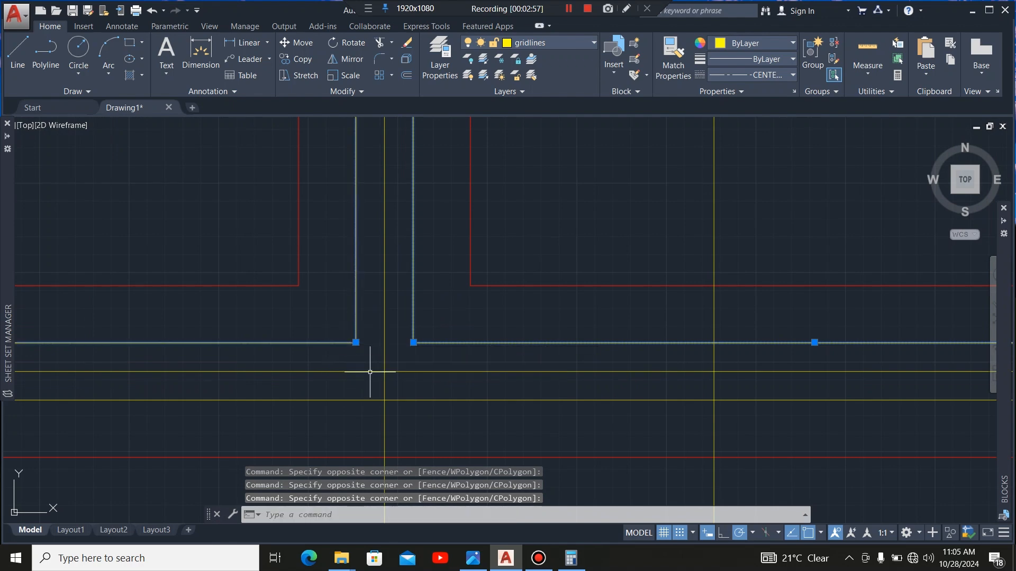
left_click(454, 402)
scroll(304, 340, "down", 8)
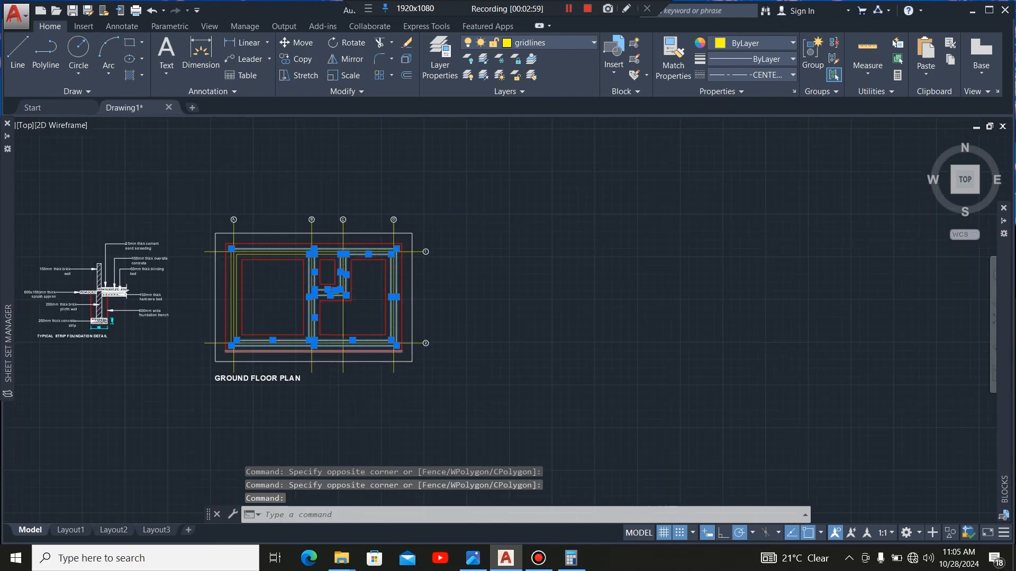
Add the inner wall lines along gridline 1 for the small B–C room and the A–B room to the selection
scroll(398, 345, "up", 9)
scroll(576, 376, "down", 7)
scroll(419, 255, "up", 5)
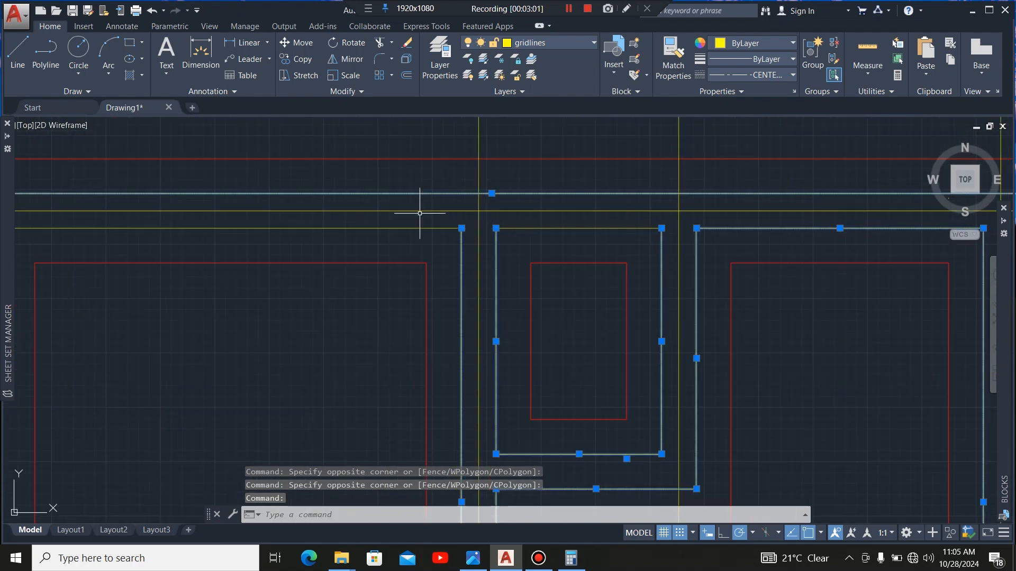
left_click(529, 220)
left_click(442, 249)
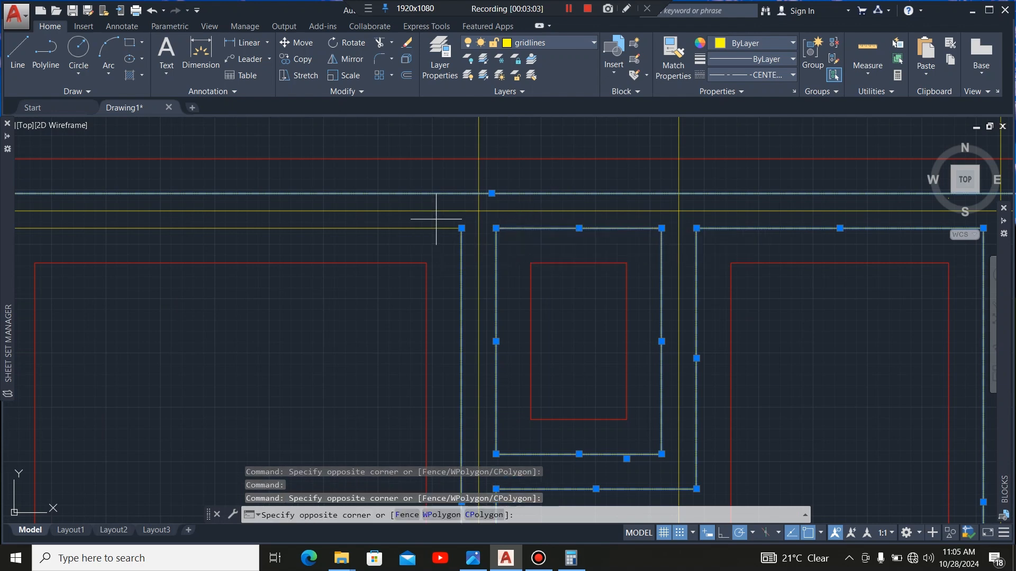
left_click(415, 233)
Add the inner and outer wall lines along gridline A to the selection, completing the set of wall lines
scroll(609, 234, "down", 5)
scroll(486, 233, "up", 5)
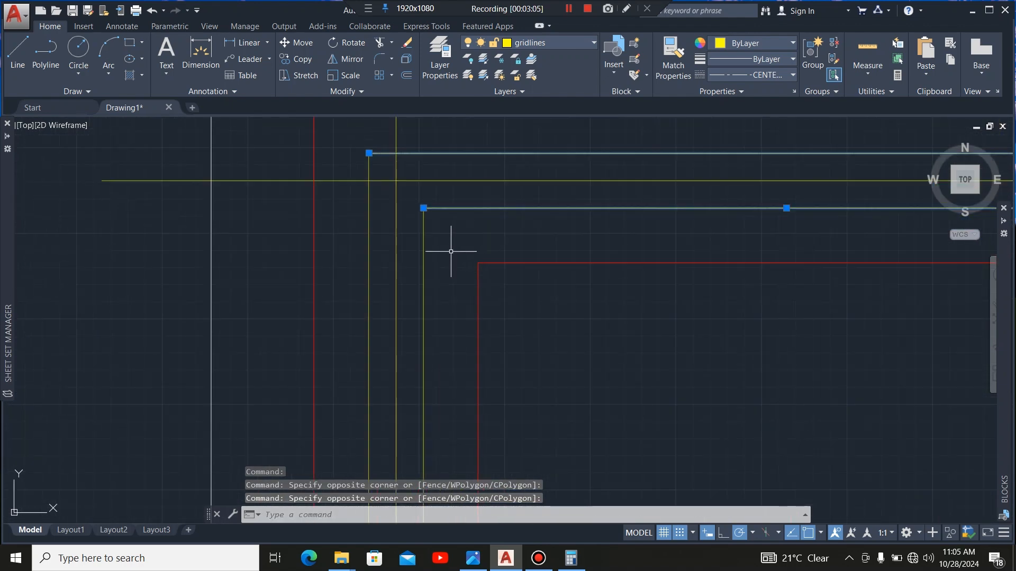
left_click(450, 254)
left_click(418, 283)
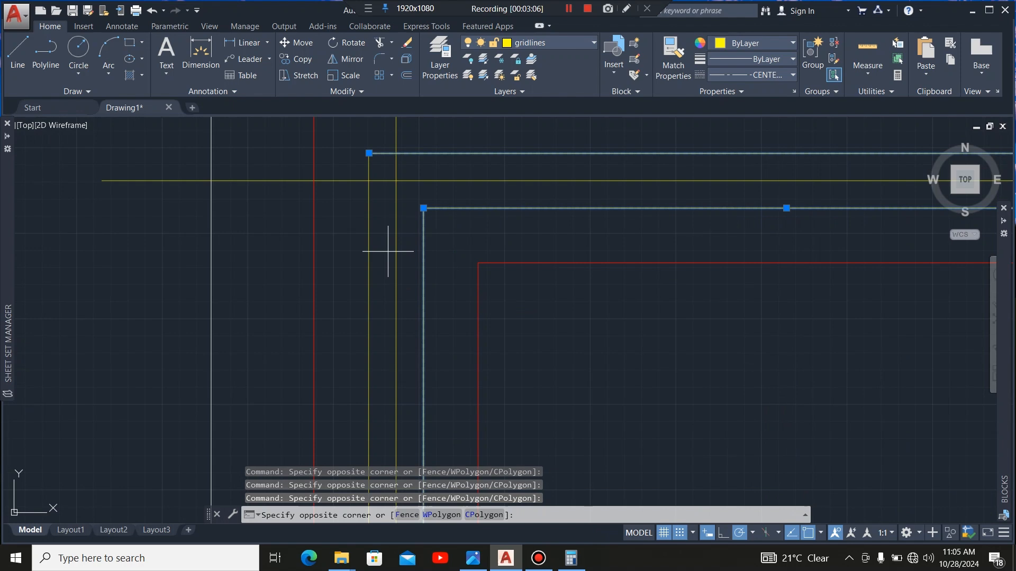
left_click(360, 282)
scroll(434, 279, "down", 4)
scroll(449, 394, "down", 2)
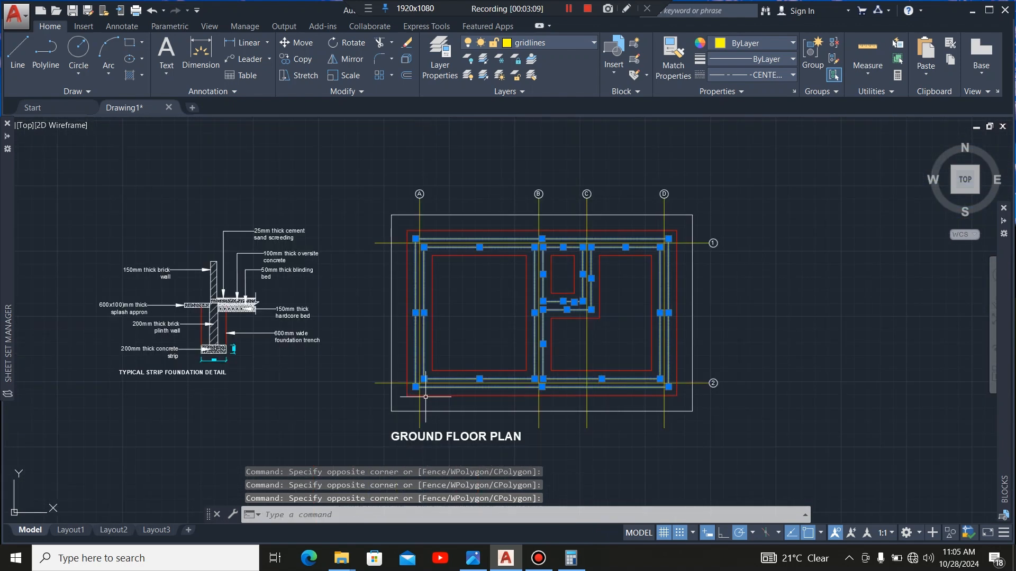
scroll(607, 328, "up", 2)
scroll(465, 340, "down", 2)
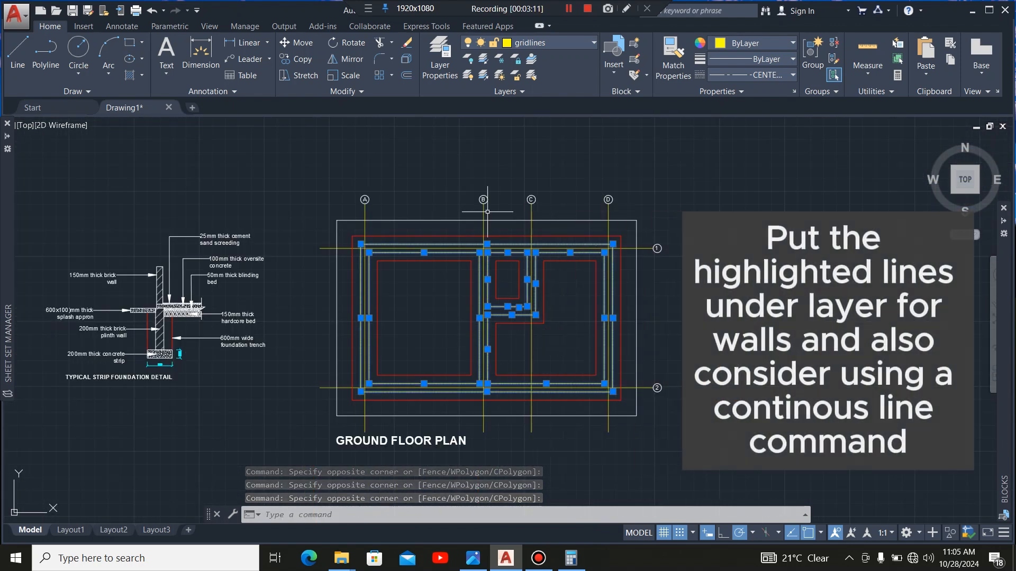
Move the selected wall lines to the wall layer, set their linetype to Continuous, and clear the selection
left_click(554, 40)
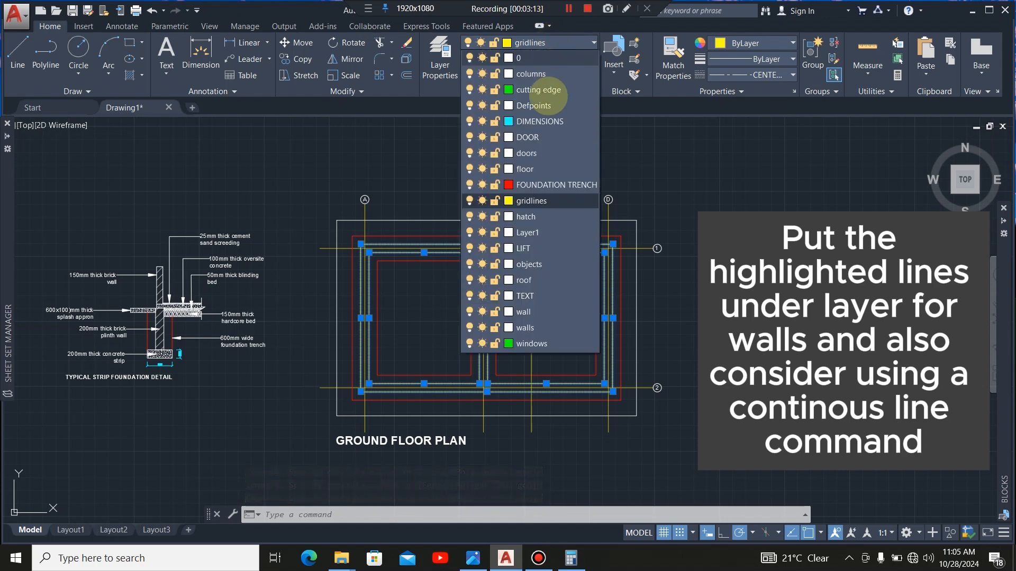
left_click(540, 312)
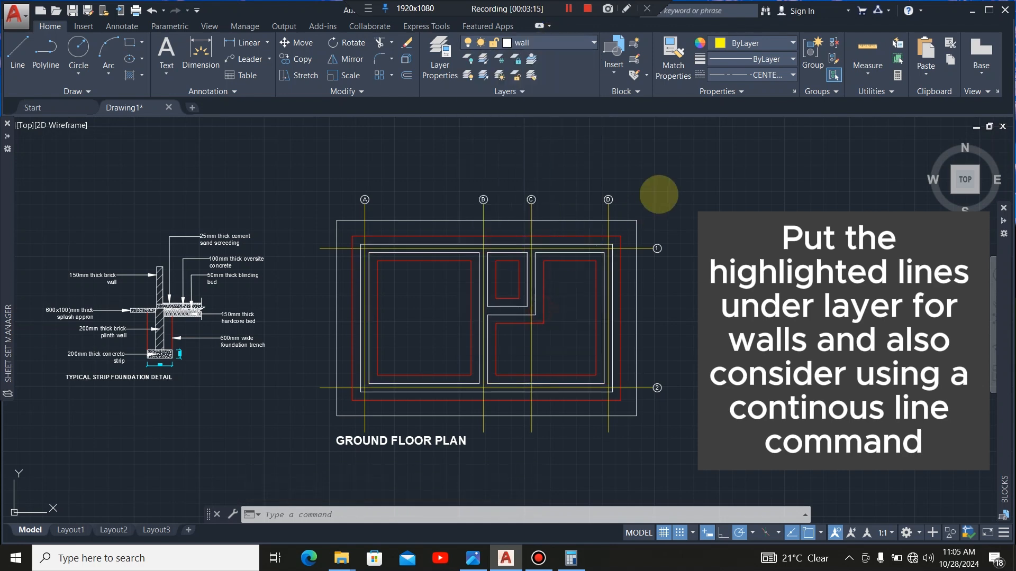
left_click(754, 75)
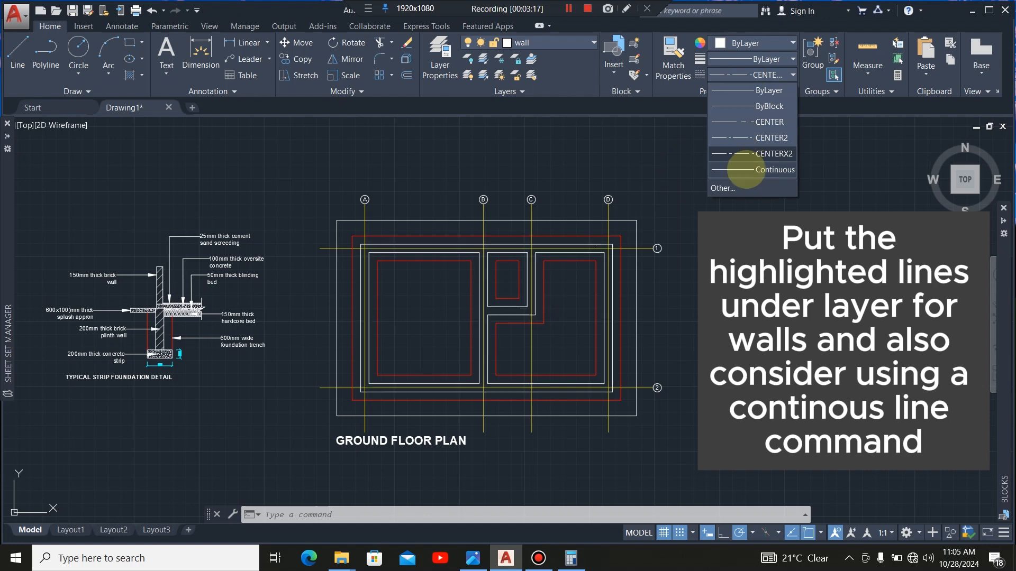
left_click(746, 168)
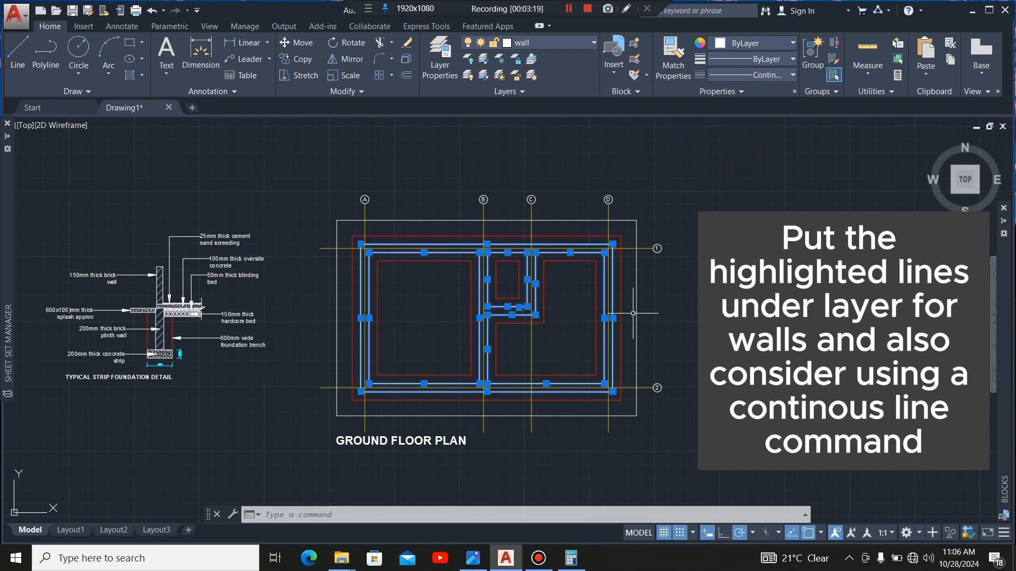
scroll(495, 293, "up", 2)
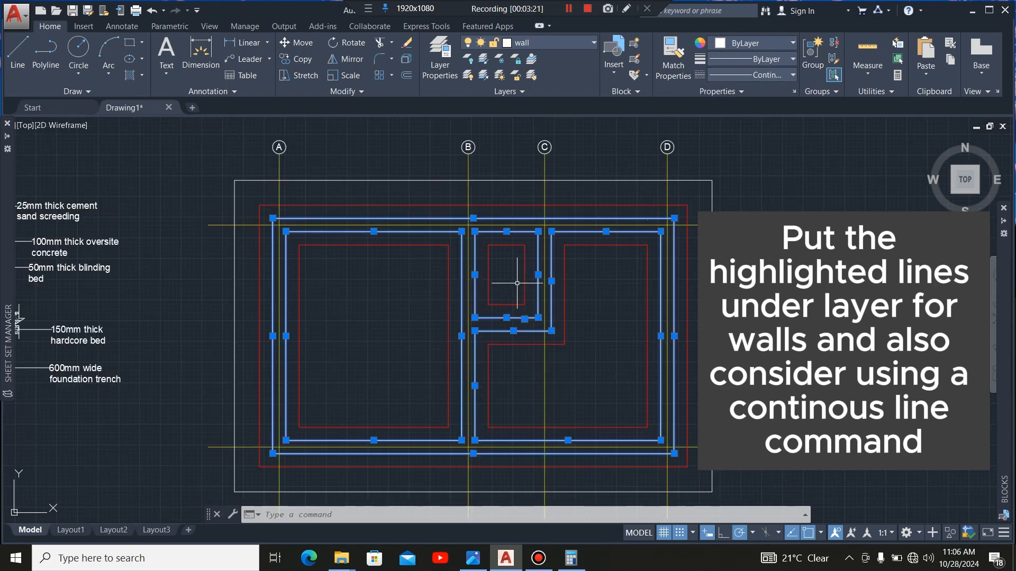
key("Escape")
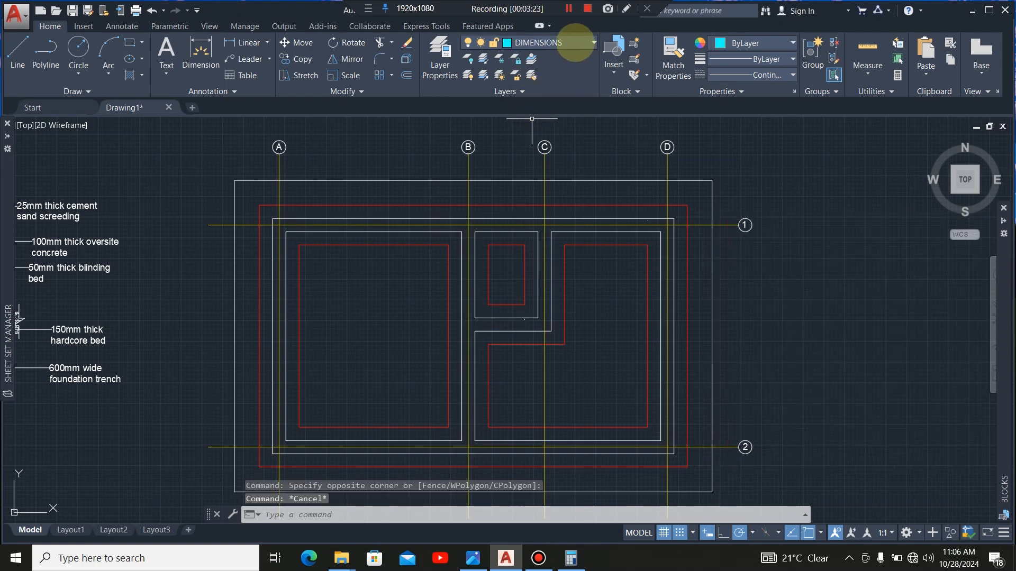
Make the hatch layer current and start hatching the walls around the A–B room with the ANSI31 pattern
left_click(574, 41)
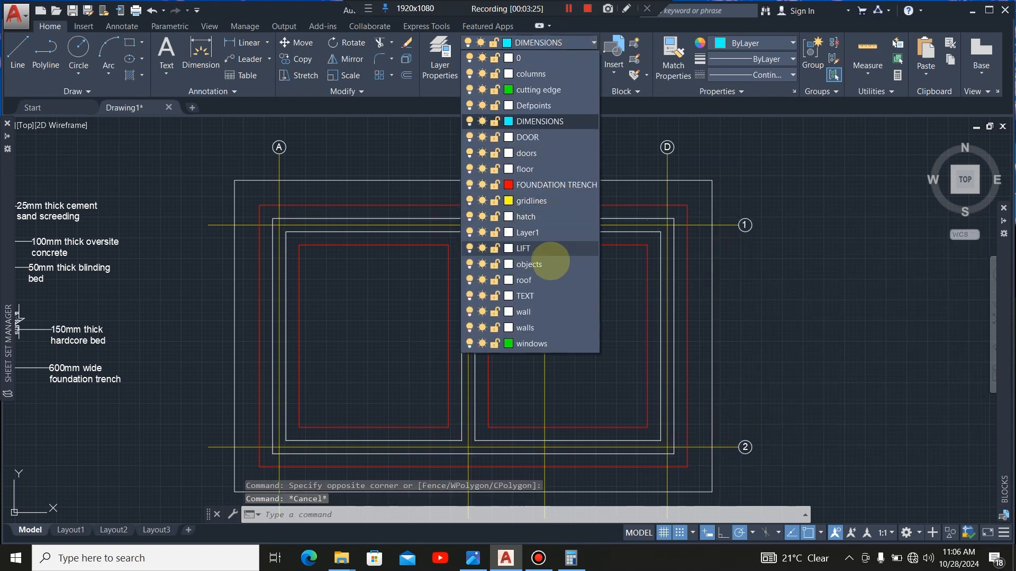
left_click(561, 217)
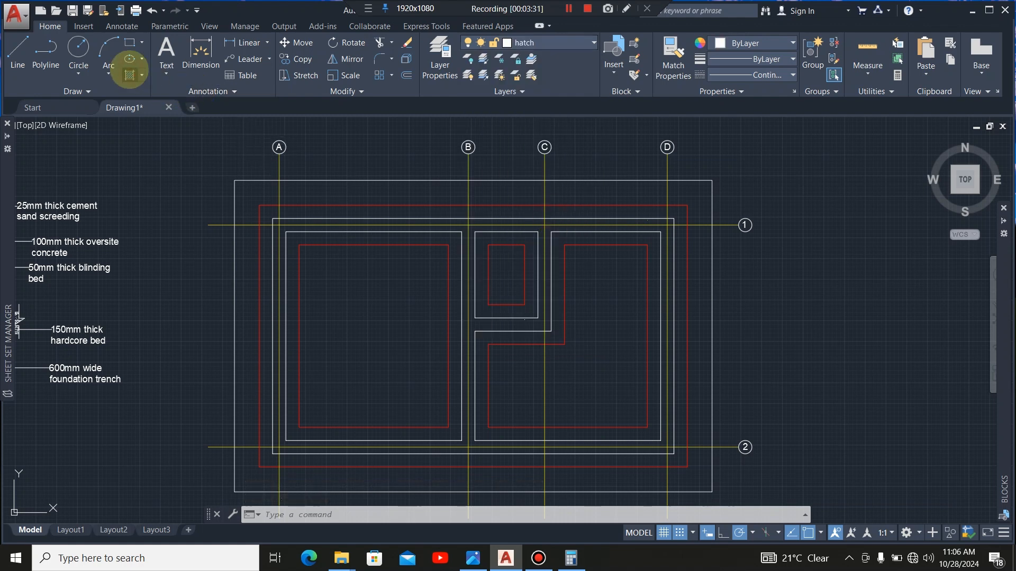
left_click(130, 75)
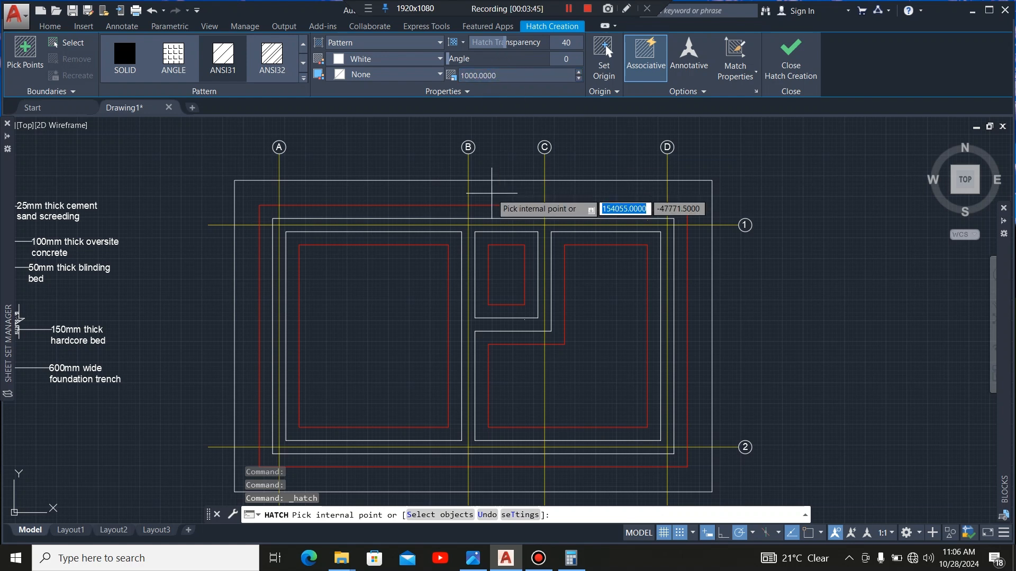
scroll(277, 238, "up", 2)
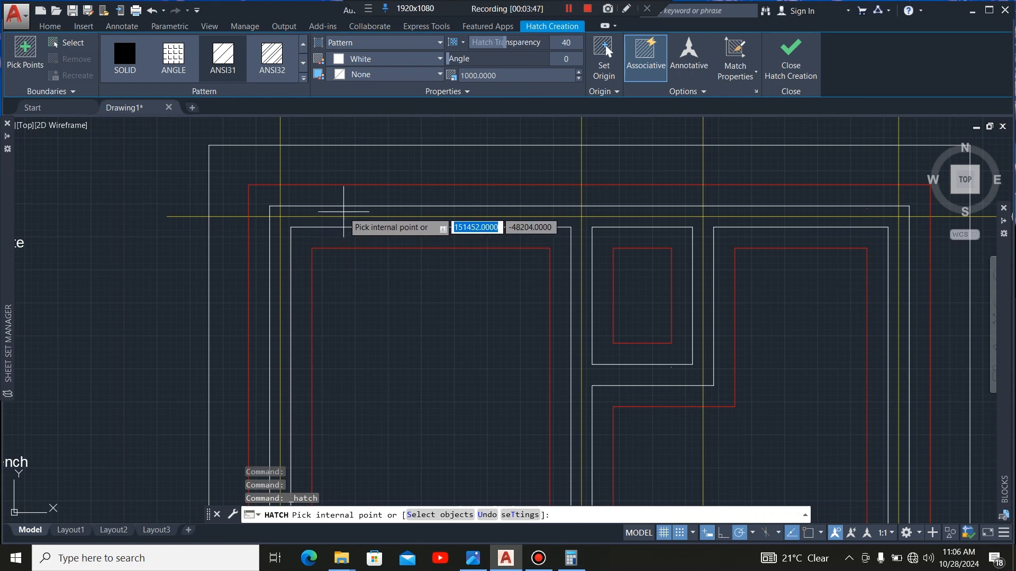
left_click(343, 211)
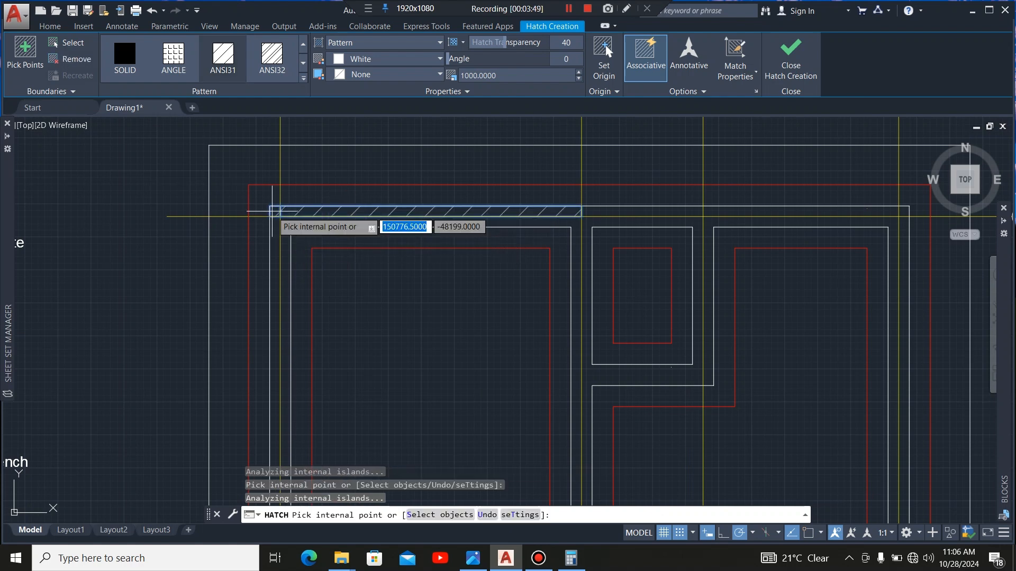
left_click(276, 235)
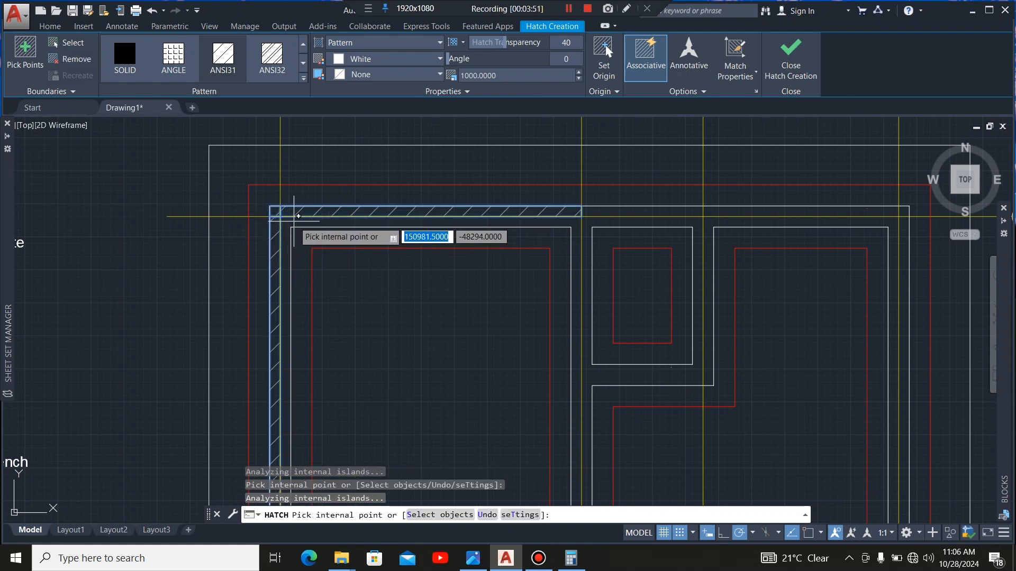
left_click(295, 221)
scroll(294, 207, "down", 2)
scroll(522, 196, "up", 2)
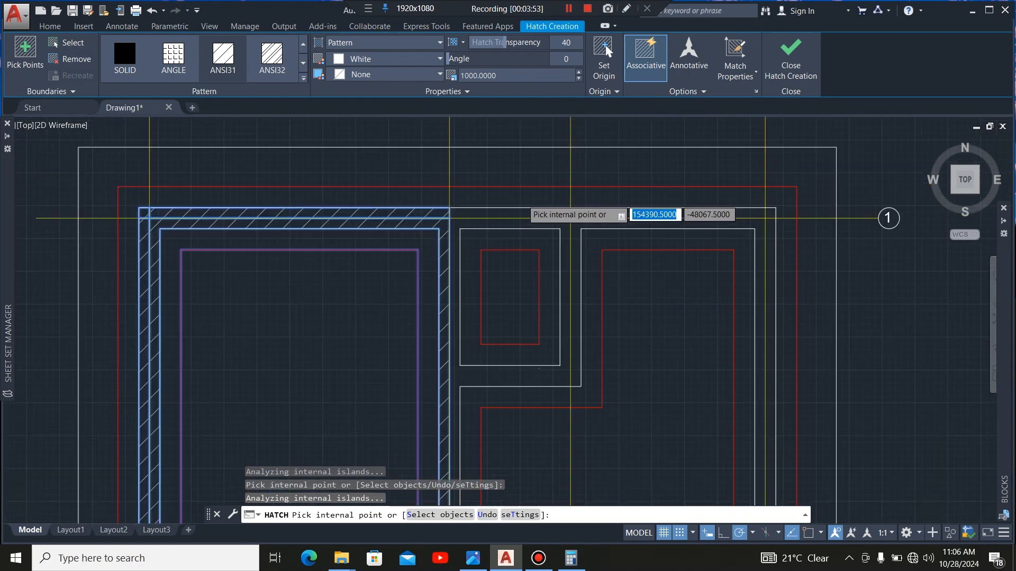
Extend the ANSI31 hatch to the walls around the B–C room, along gridline 1 up to D, and down gridline D
scroll(522, 199, "up", 2)
left_click(480, 236)
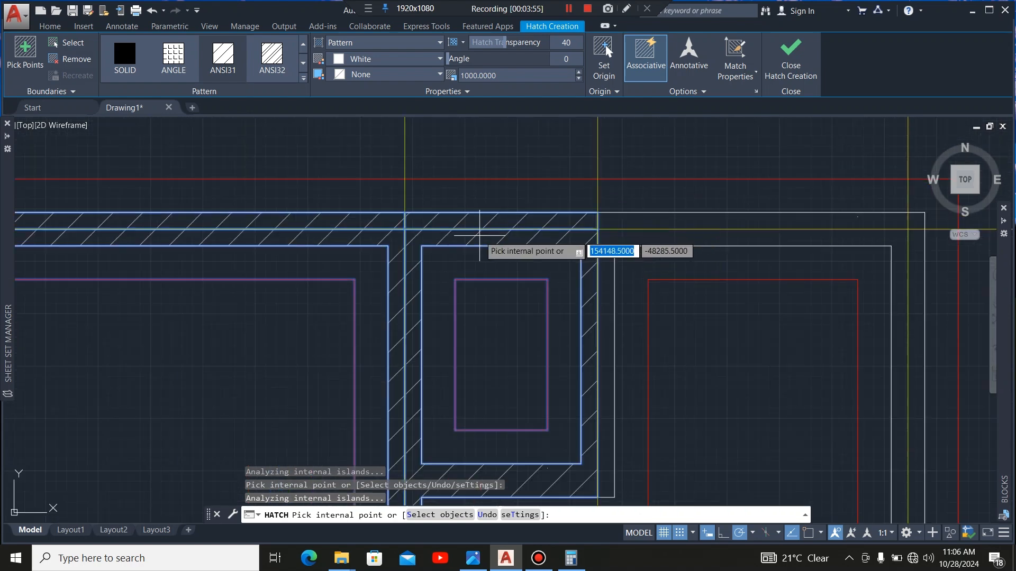
scroll(455, 249, "down", 2)
scroll(503, 214, "up", 3)
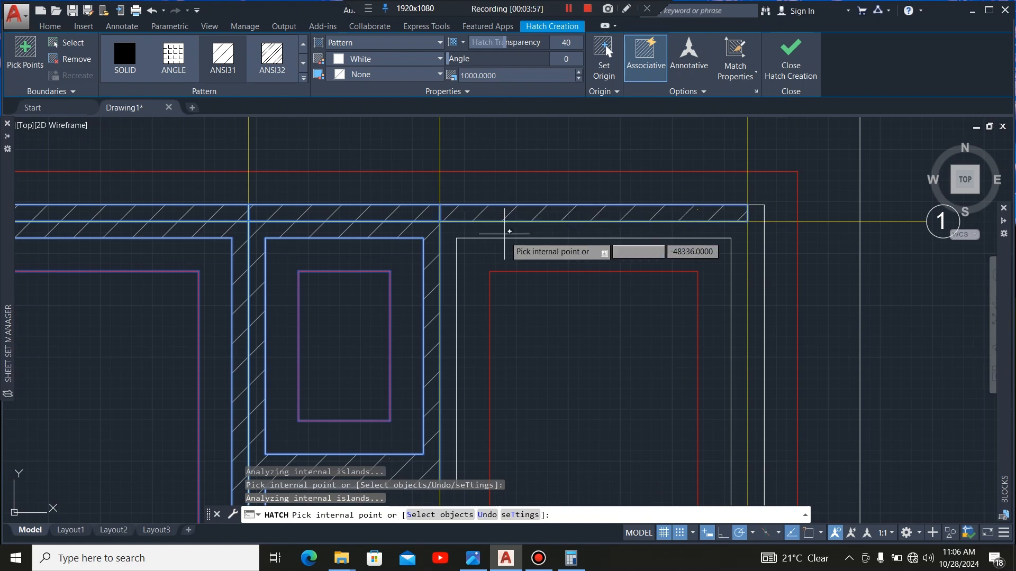
left_click(509, 231)
scroll(509, 232, "down", 3)
scroll(425, 246, "up", 5)
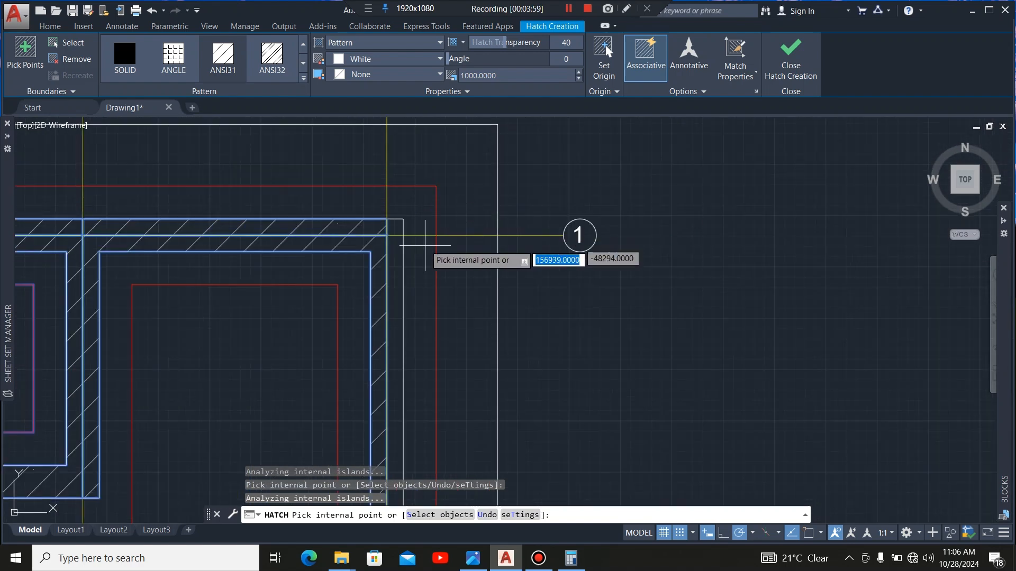
left_click(397, 268)
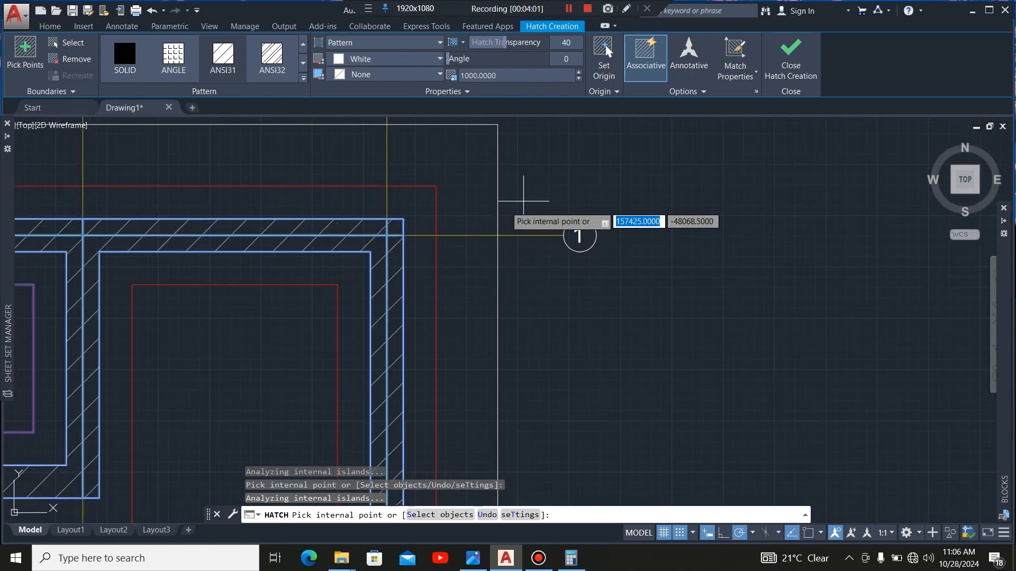
Hatch the outer wall strips along gridline 2 from D to A and finish the hatch
scroll(523, 201, "down", 3)
scroll(535, 324, "up", 5)
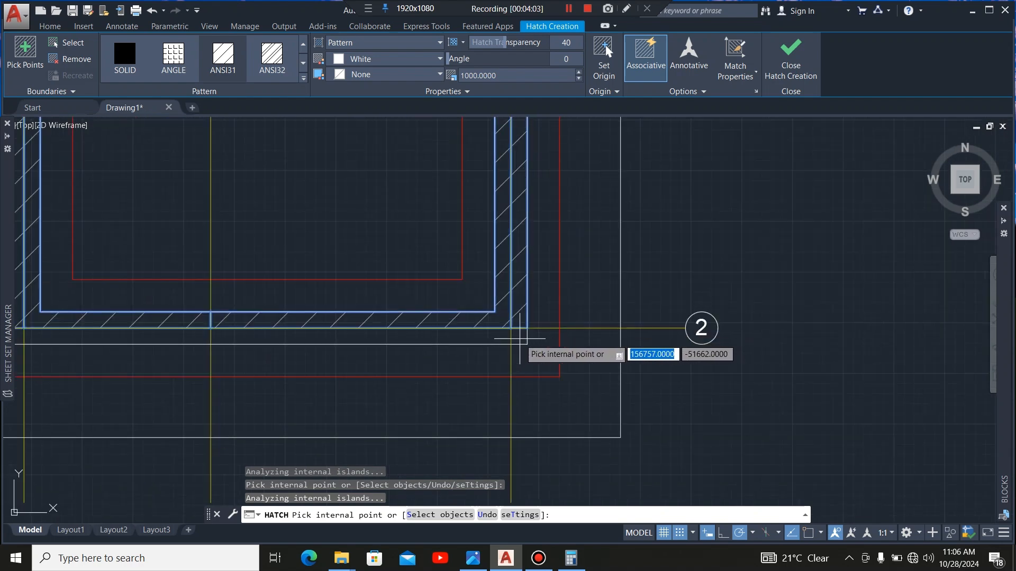
left_click(520, 339)
left_click(475, 339)
scroll(708, 319, "down", 4)
scroll(423, 332, "up", 4)
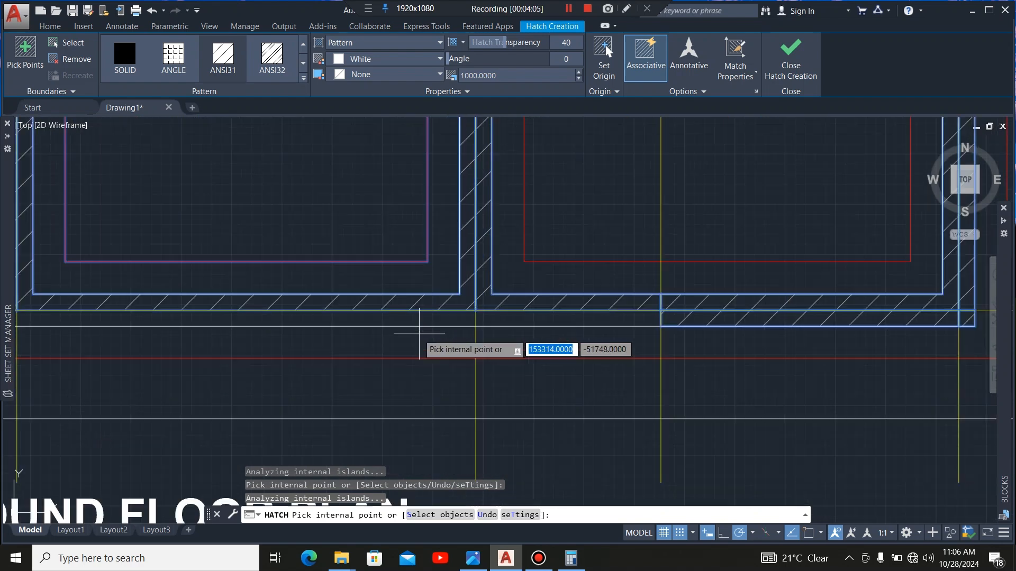
left_click(518, 320)
left_click(455, 318)
scroll(532, 339, "down", 4)
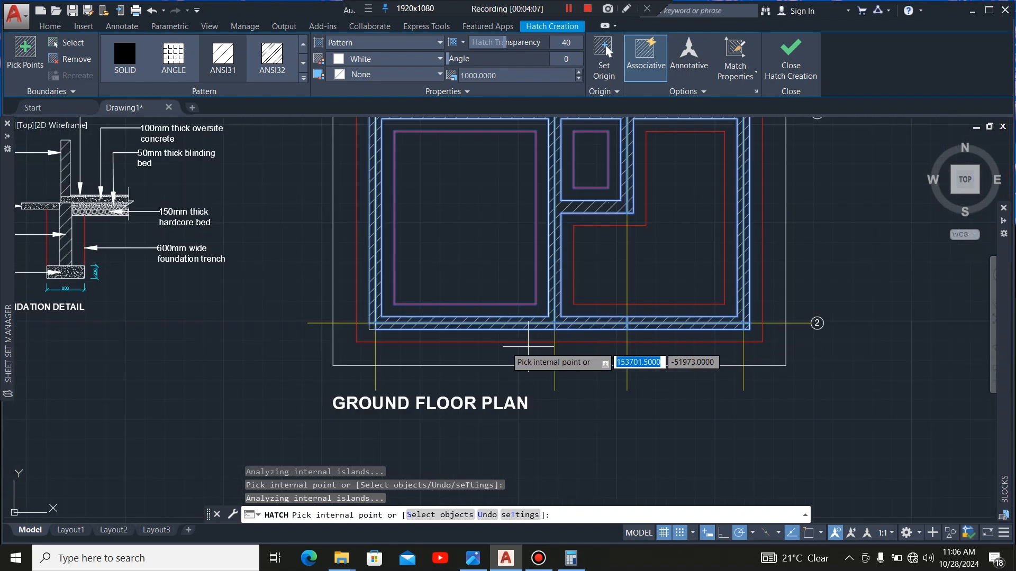
scroll(370, 336, "up", 2)
scroll(349, 353, "down", 4)
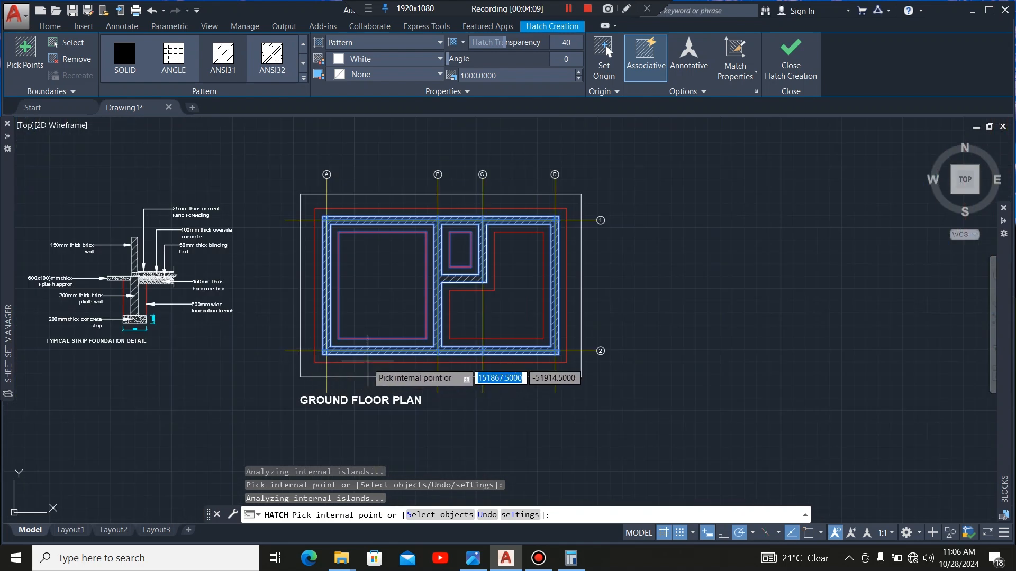
key("Escape")
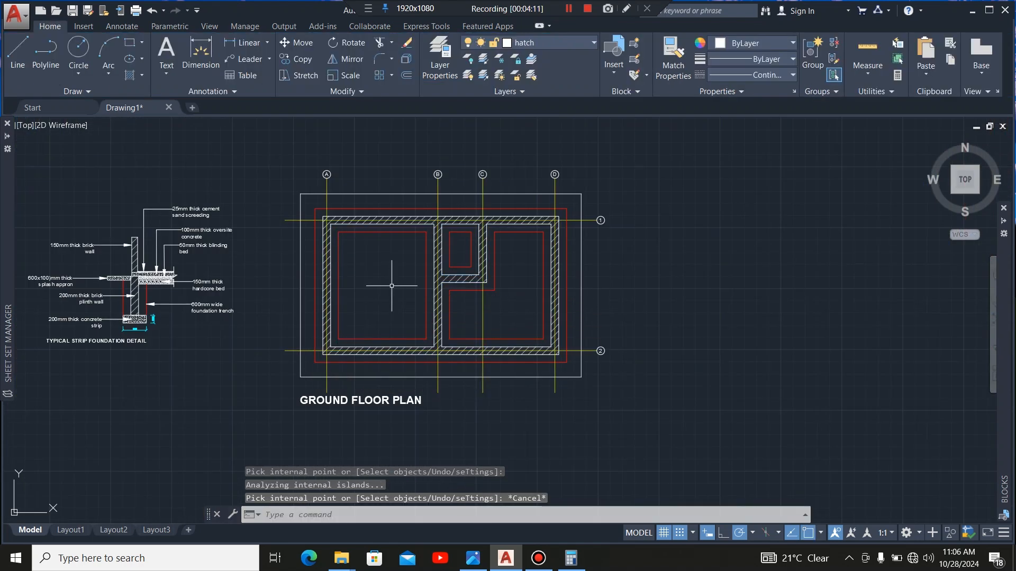
scroll(375, 263, "up", 2)
scroll(438, 334, "down", 3)
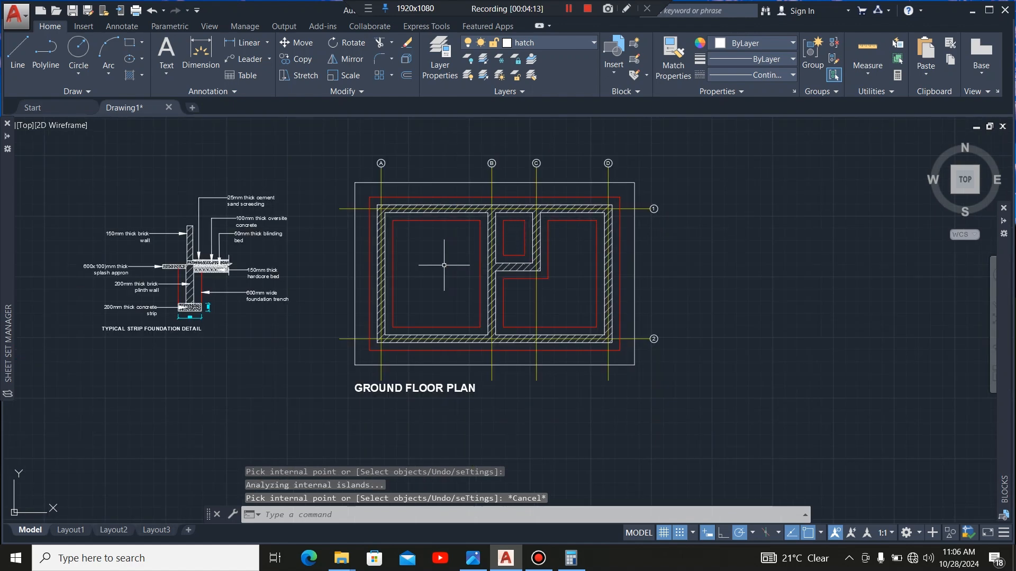
scroll(461, 229, "up", 3)
scroll(418, 258, "down", 3)
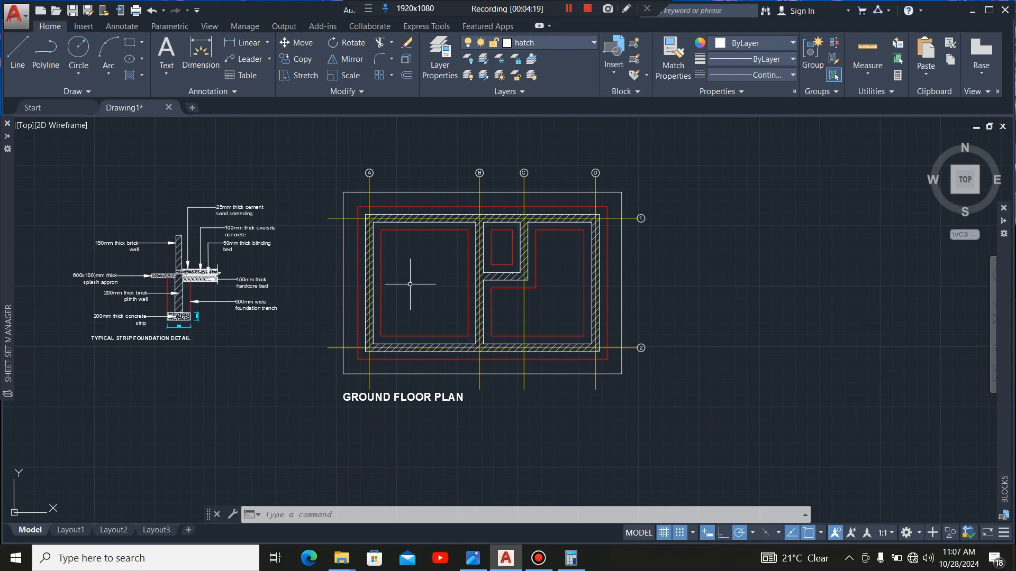
scroll(413, 280, "up", 2)
scroll(421, 281, "down", 2)
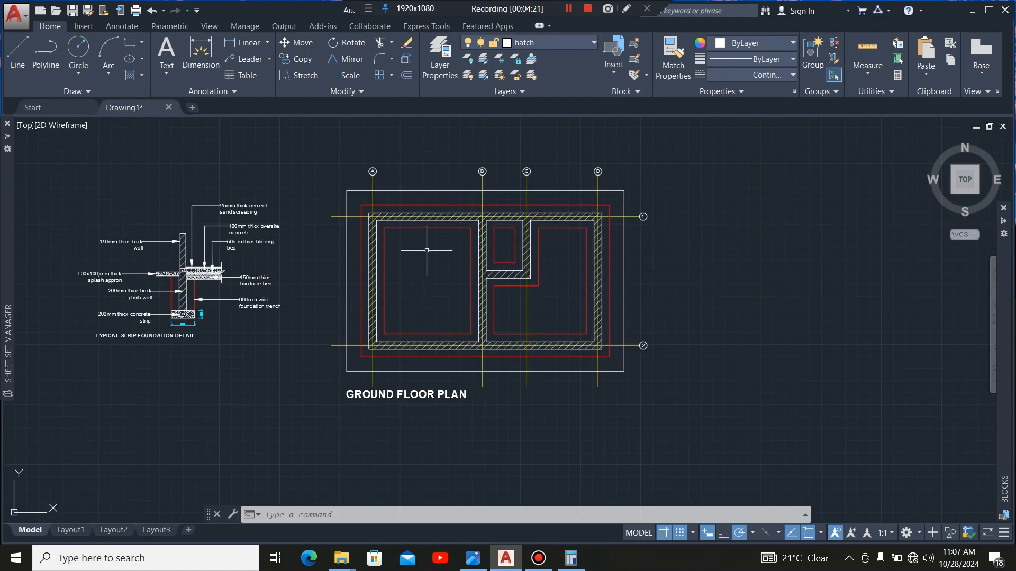
scroll(426, 250, "up", 2)
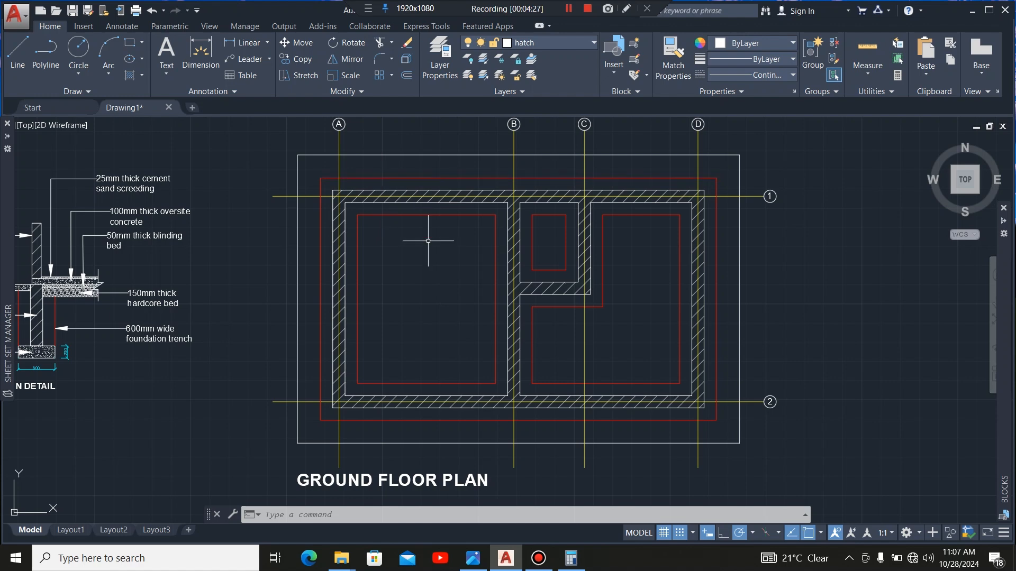
scroll(428, 241, "down", 2)
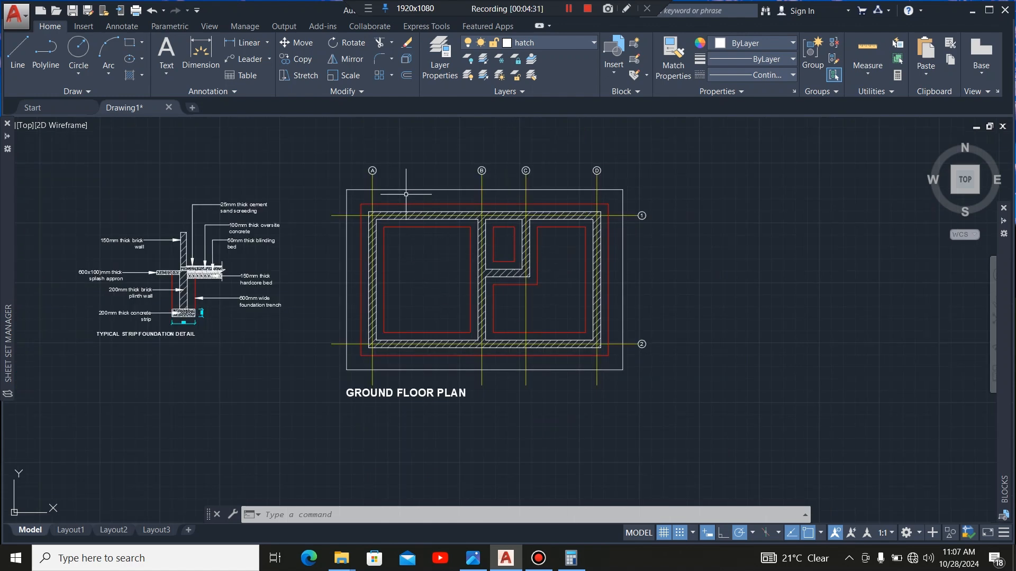
scroll(406, 195, "up", 2)
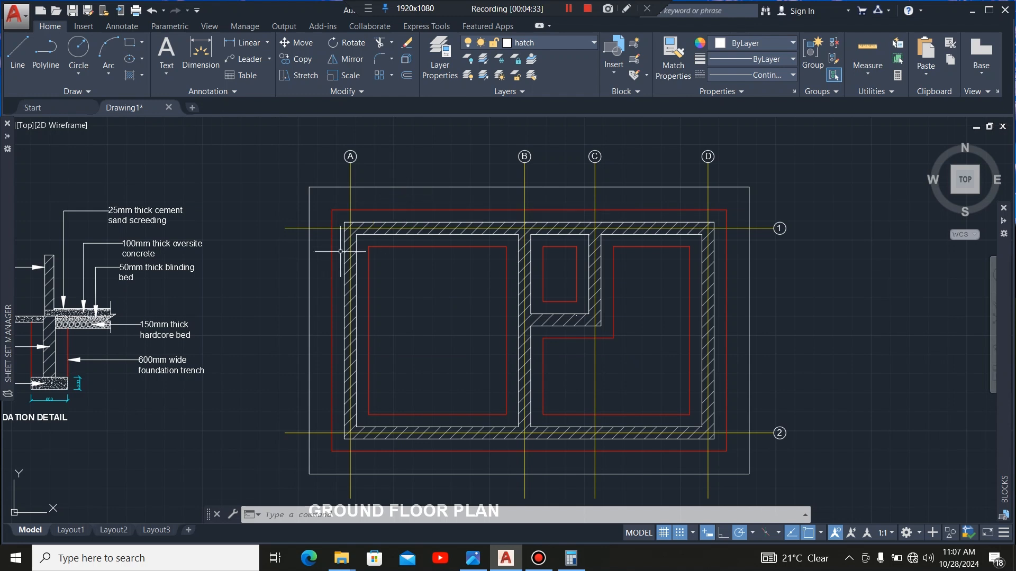
Make the DIMENSIONS layer current and dimension from the outer trench line to the outer wall face at gridline A, placed above the plan
left_click(572, 41)
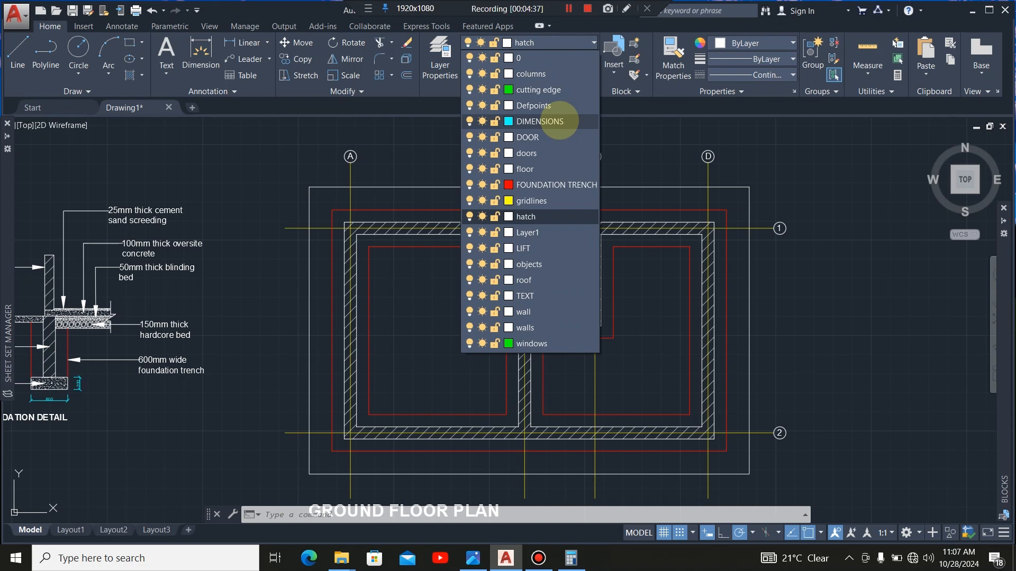
left_click(558, 121)
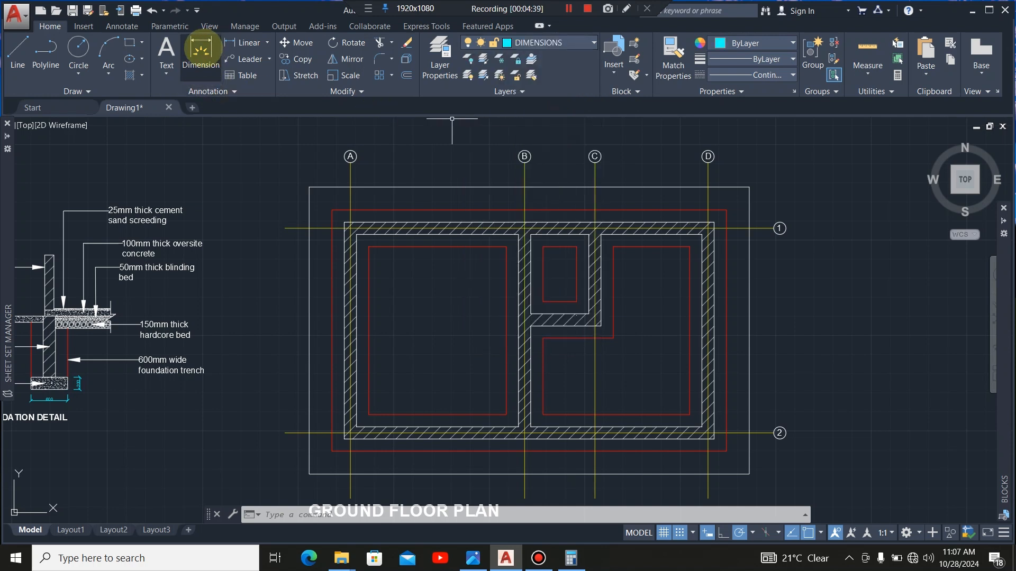
left_click(201, 48)
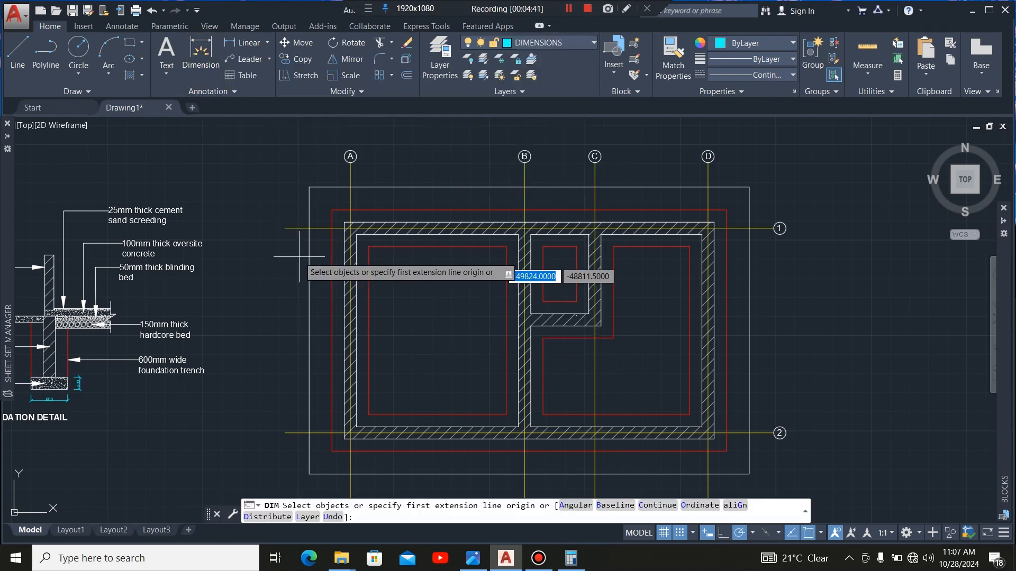
scroll(348, 219, "up", 4)
scroll(312, 232, "up", 4)
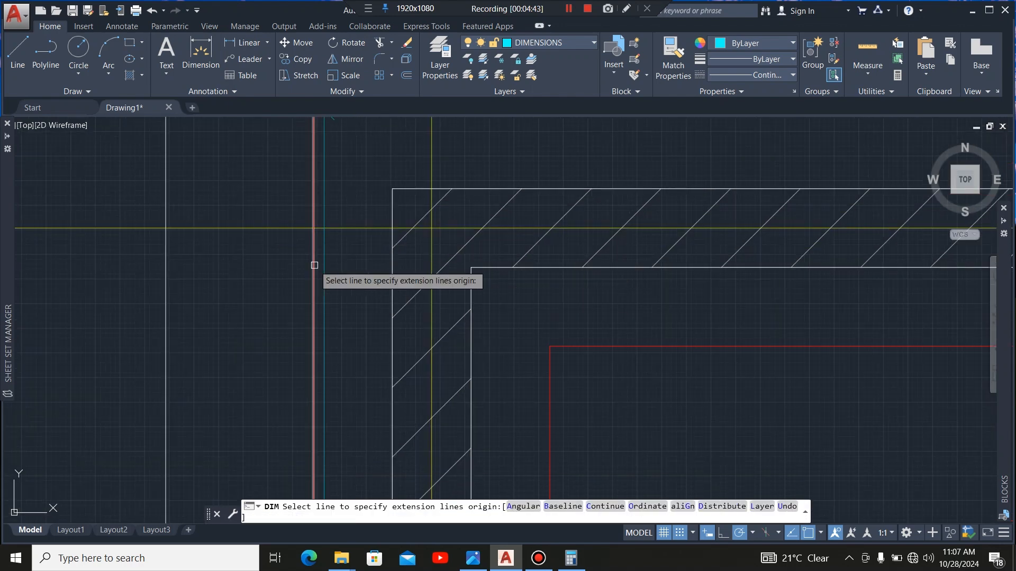
left_click(313, 229)
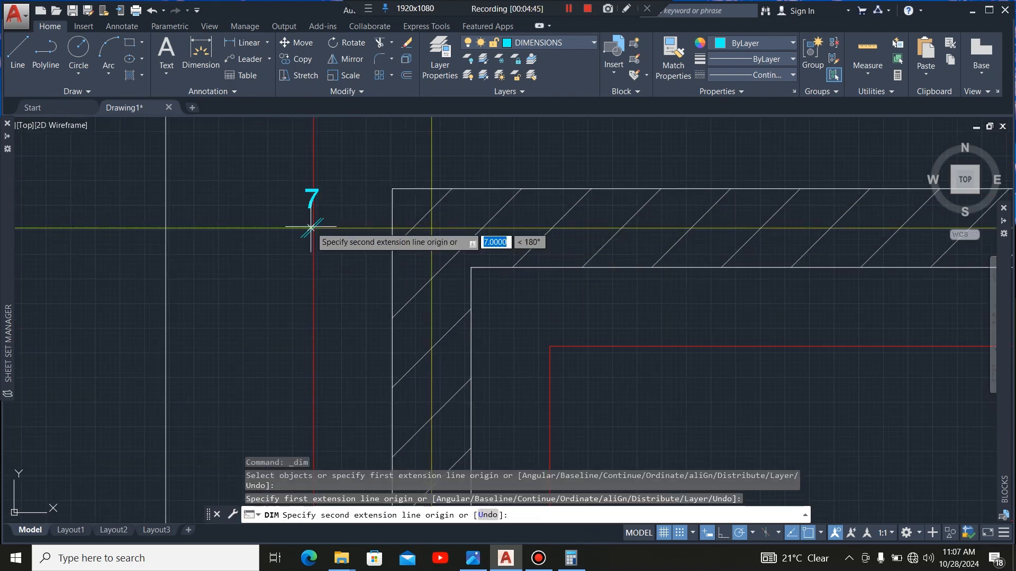
left_click(393, 228)
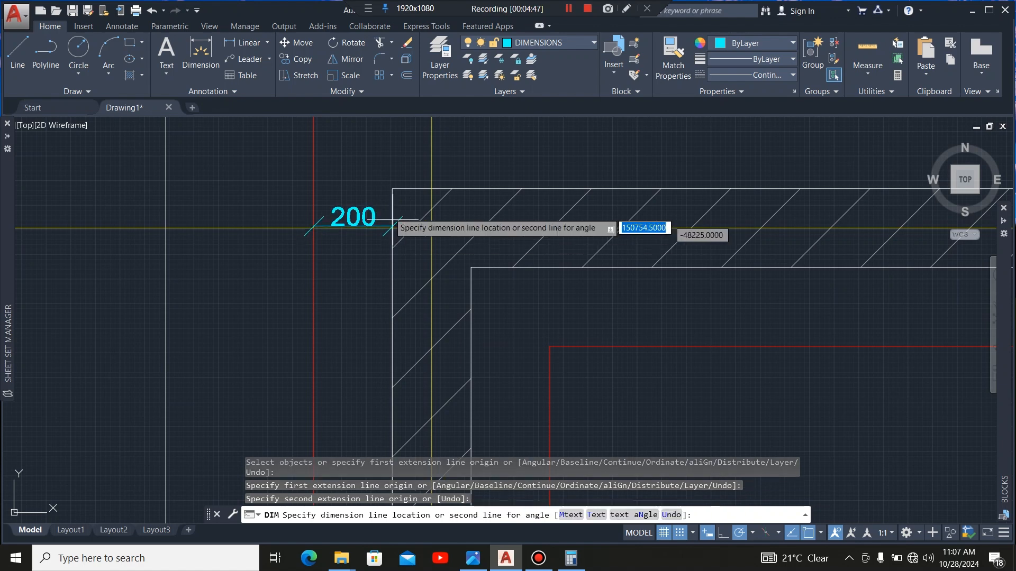
scroll(386, 274, "down", 6)
scroll(386, 273, "down", 2)
scroll(370, 241, "up", 4)
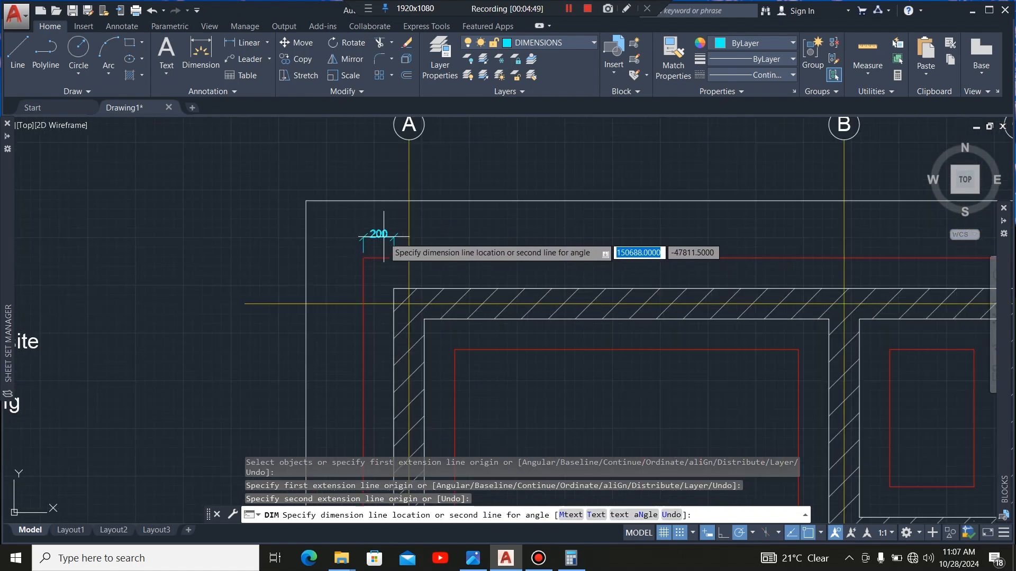
left_click(384, 233)
scroll(394, 232, "up", 5)
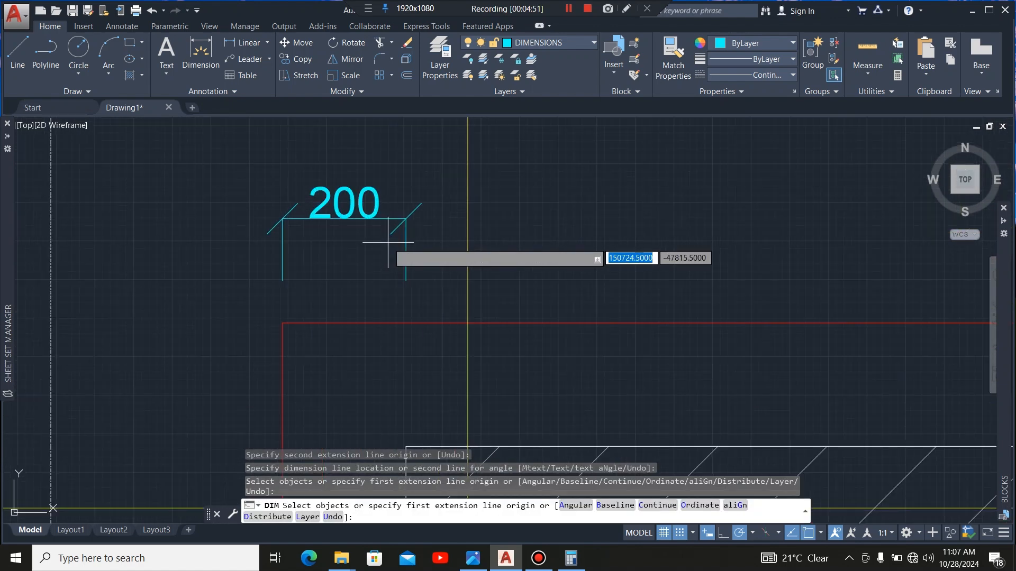
key("Escape")
Continue the dimension across the wall at gridline A and on to the inner trench line of the A–B room
left_click(406, 218)
mouse_move(406, 218)
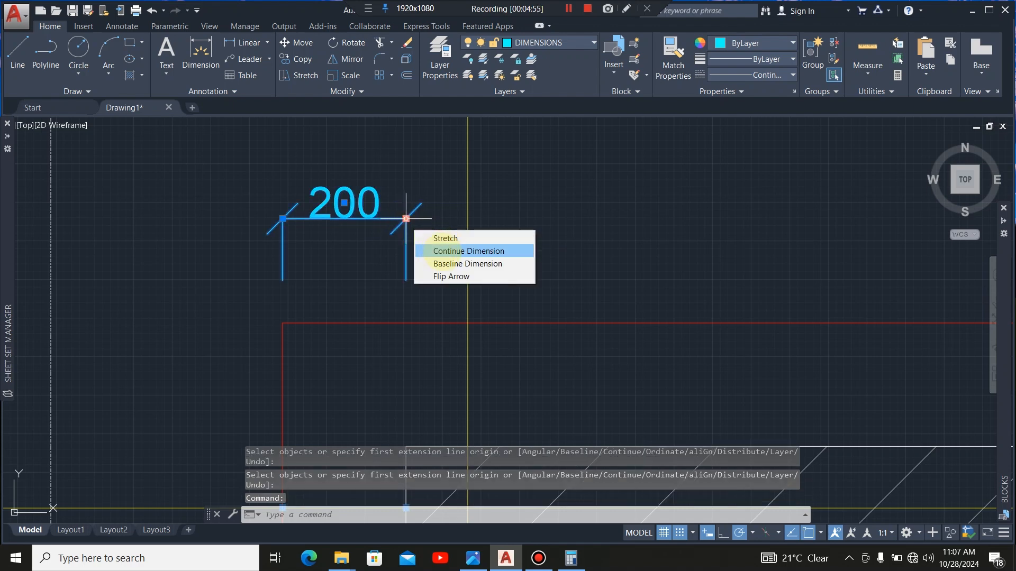
left_click(438, 251)
scroll(418, 222, "down", 5)
scroll(349, 228, "up", 4)
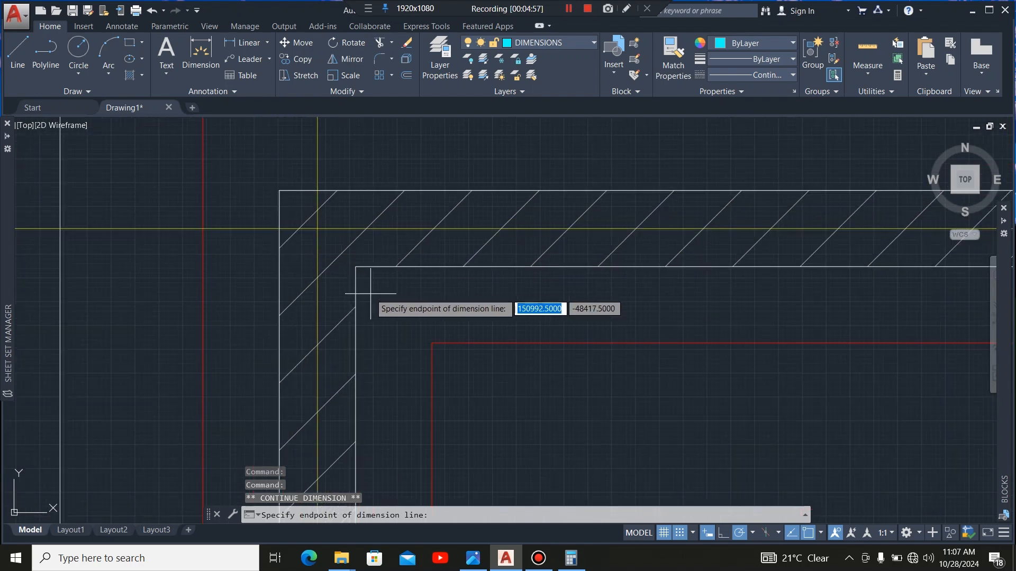
left_click(356, 268)
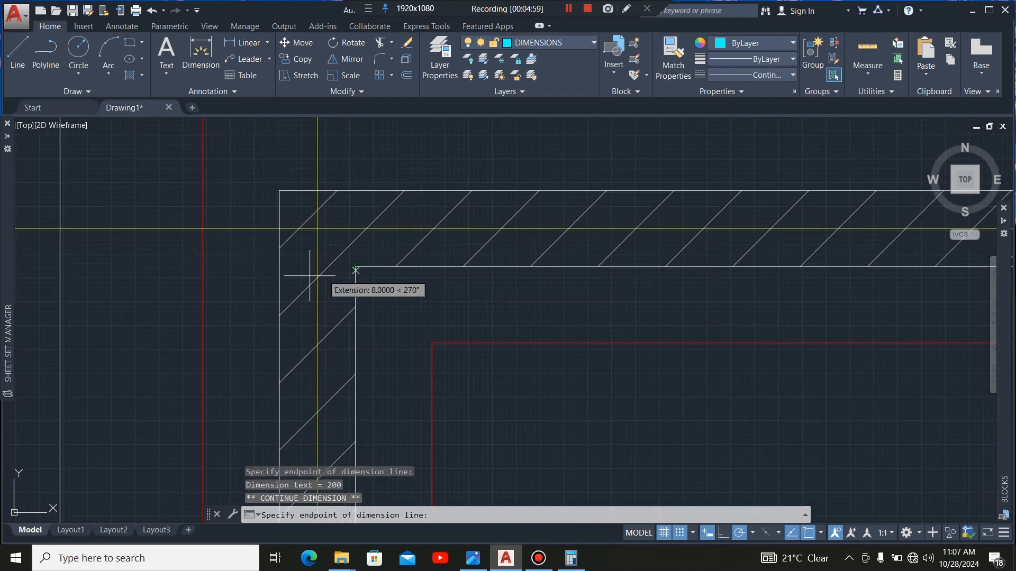
scroll(309, 276, "down", 5)
scroll(455, 273, "up", 5)
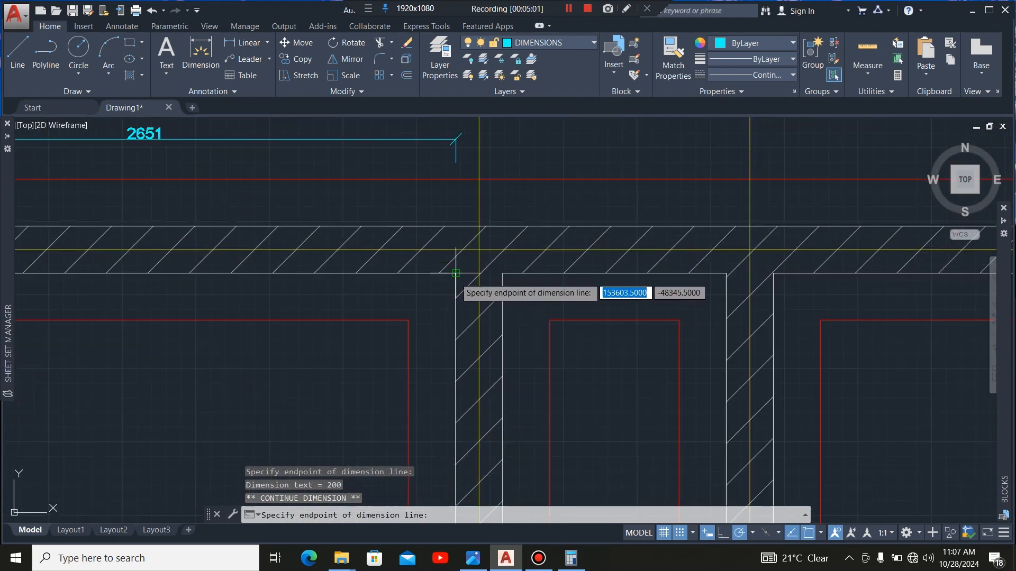
scroll(449, 320, "down", 5)
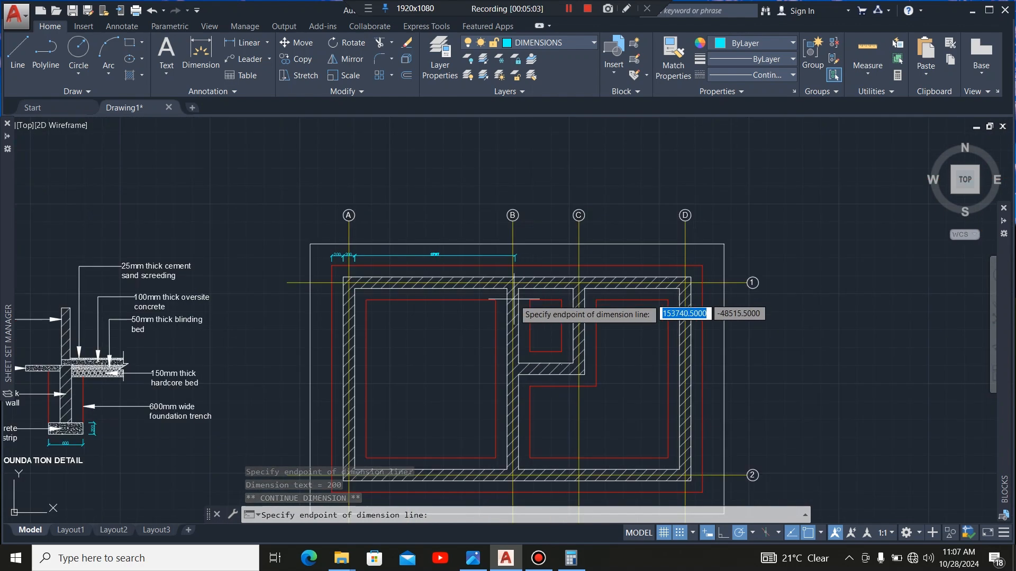
scroll(380, 296, "up", 5)
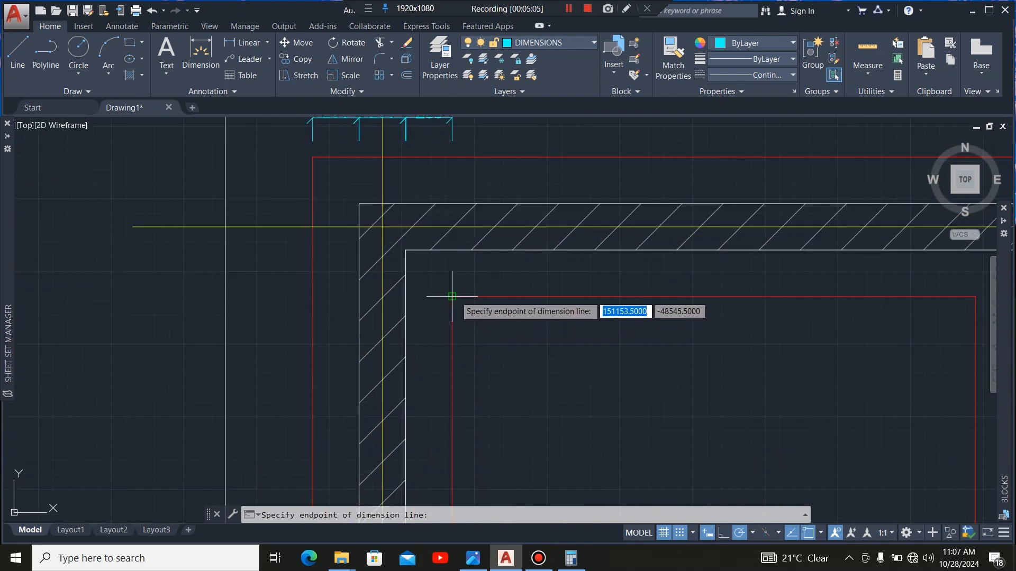
left_click(452, 296)
Continue the dimension chain across the A–B room, the wall at gridline B, the B–C room and the wall at gridline C
scroll(452, 297, "down", 5)
scroll(408, 320, "up", 5)
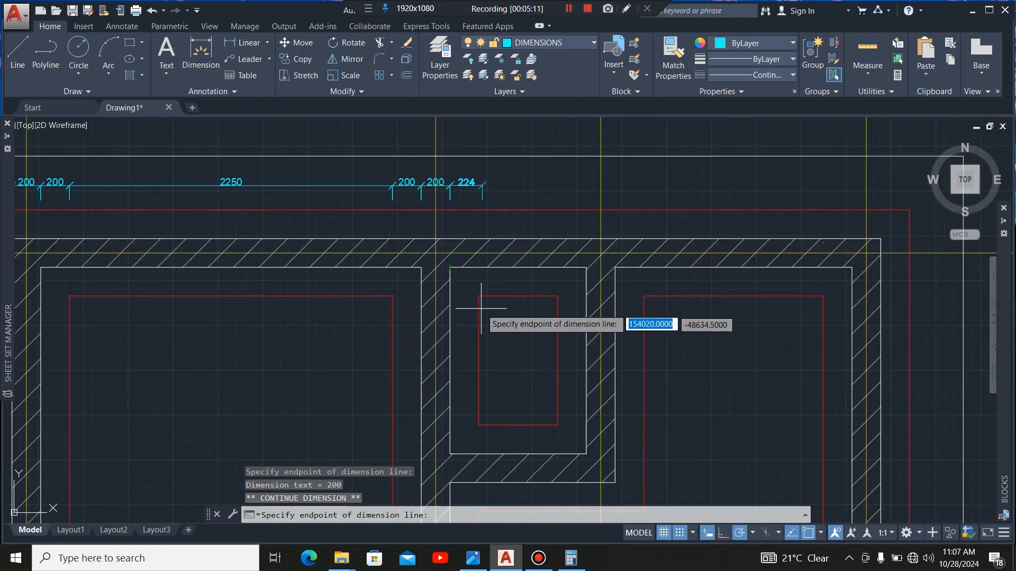
scroll(479, 297, "down", 5)
scroll(428, 310, "up", 5)
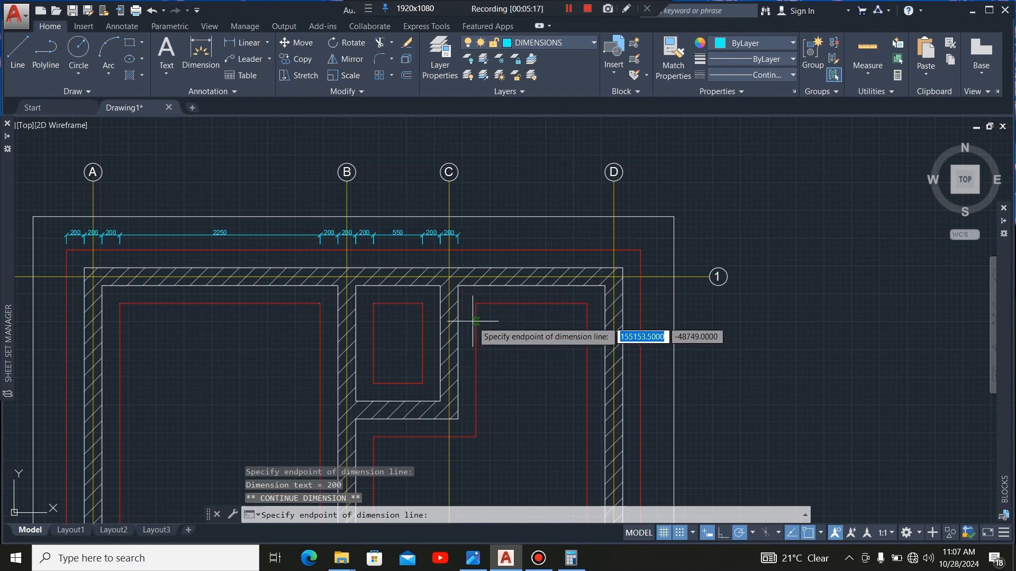
Continue the dimension chain from the wall at C across the C–D room and wall D to the outer trench line, ending the chain
scroll(476, 317, "up", 3)
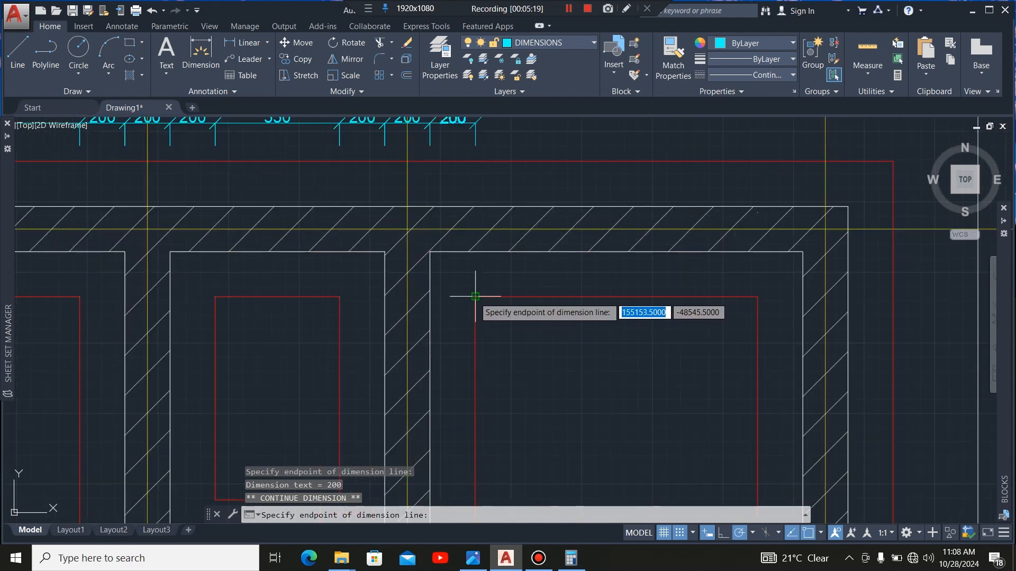
scroll(475, 296, "down", 5)
scroll(476, 299, "up", 4)
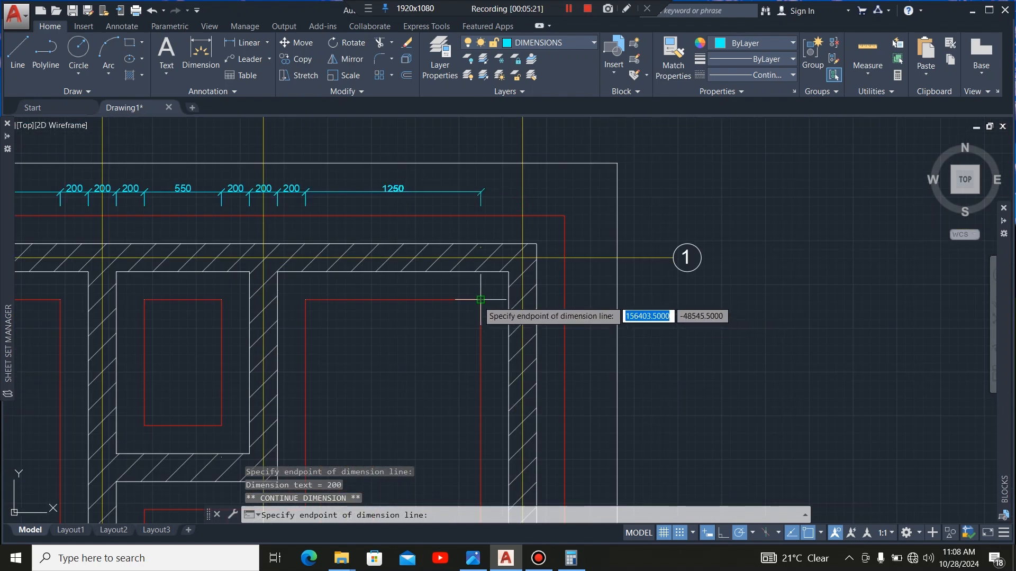
left_click(480, 299)
left_click(508, 272)
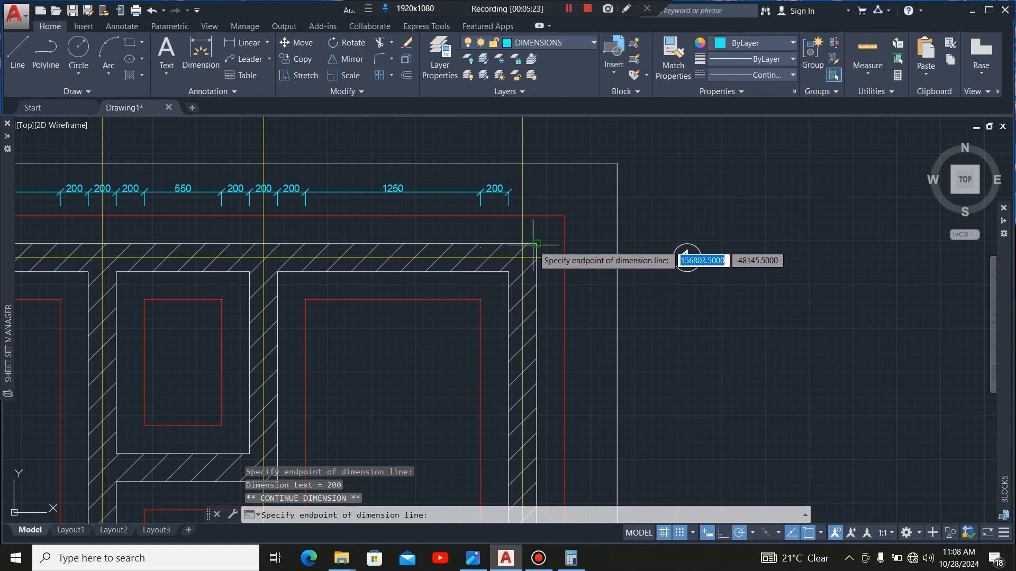
left_click(536, 244)
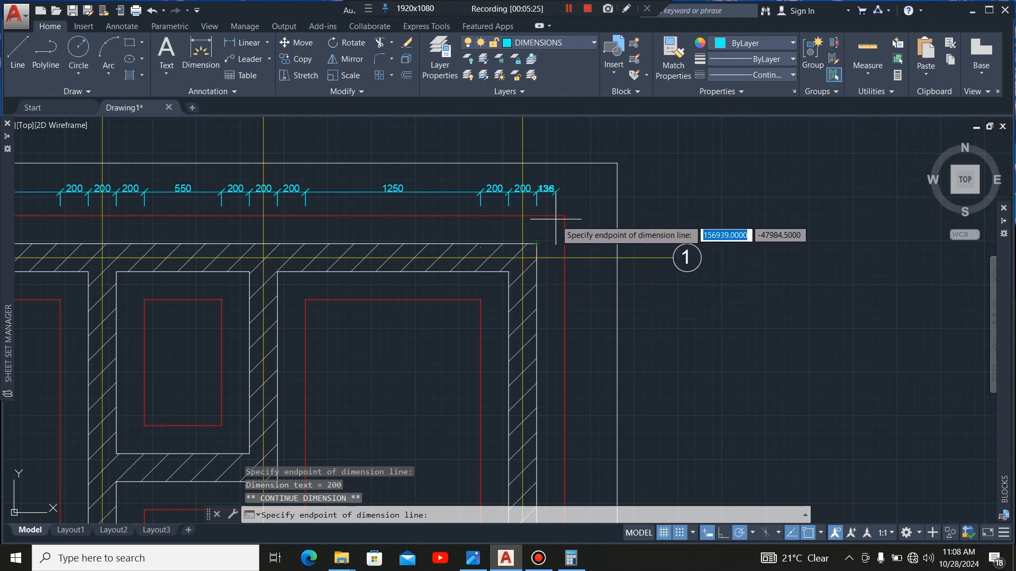
scroll(570, 216, "down", 4)
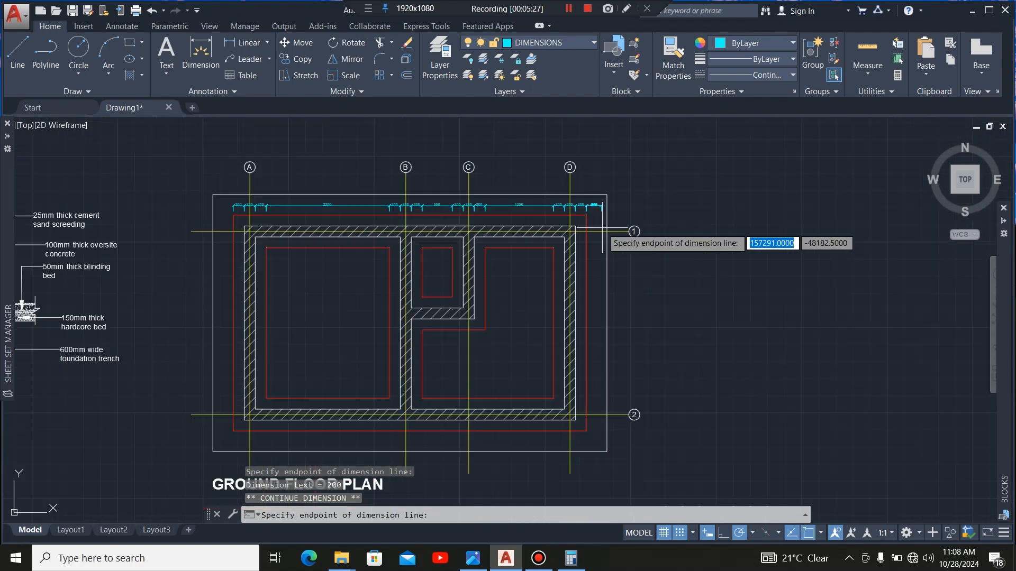
key("Escape")
key("Escape")
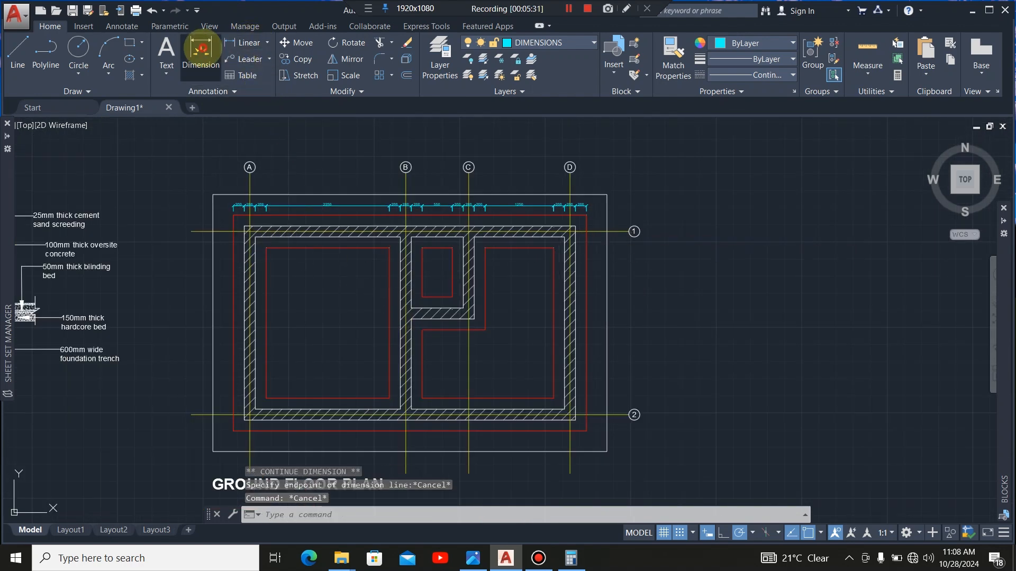
Dimension the overall length of the outer trench along gridline 1, placing it just above the dimension chain
left_click(201, 50)
scroll(237, 231, "up", 2)
scroll(226, 212, "up", 4)
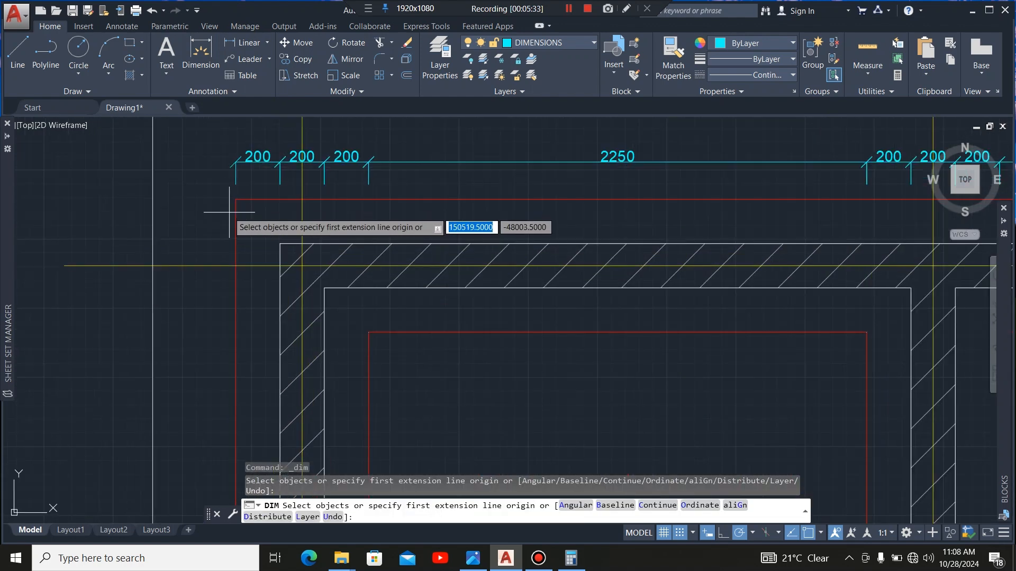
left_click(235, 199)
scroll(262, 206, "down", 4)
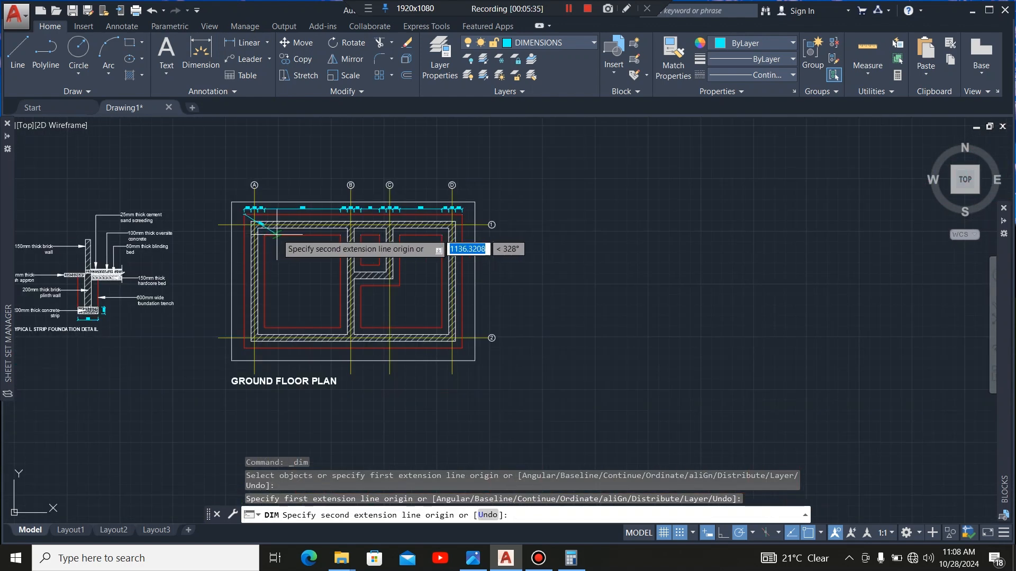
scroll(351, 220, "up", 4)
scroll(378, 234, "down", 4)
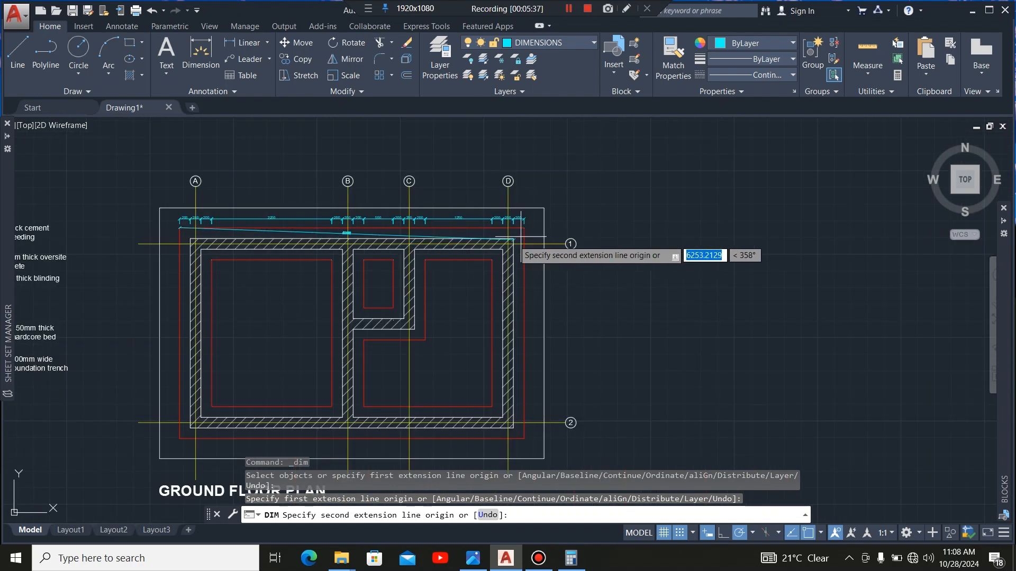
scroll(526, 230, "up", 5)
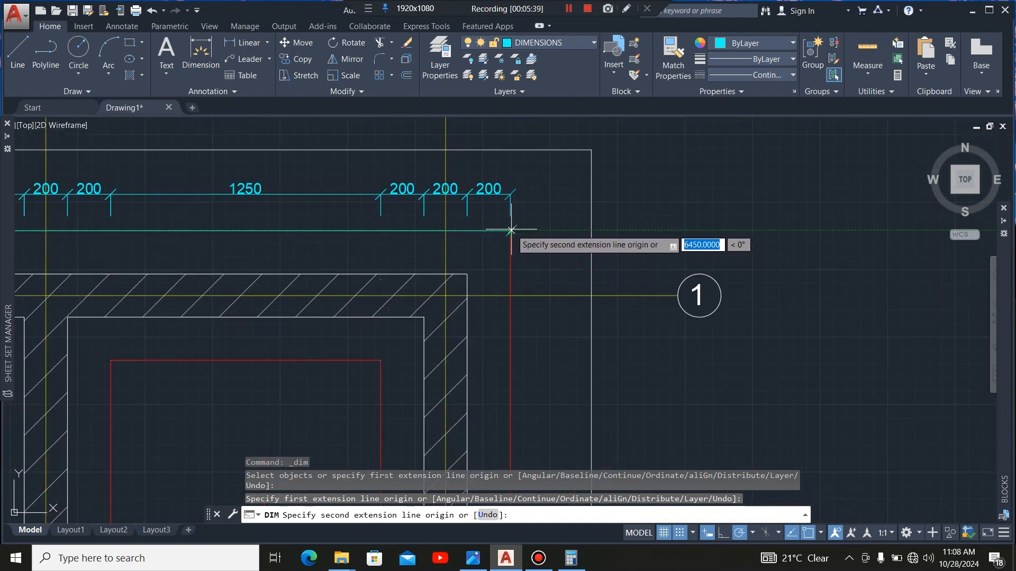
left_click(510, 231)
scroll(532, 227, "down", 4)
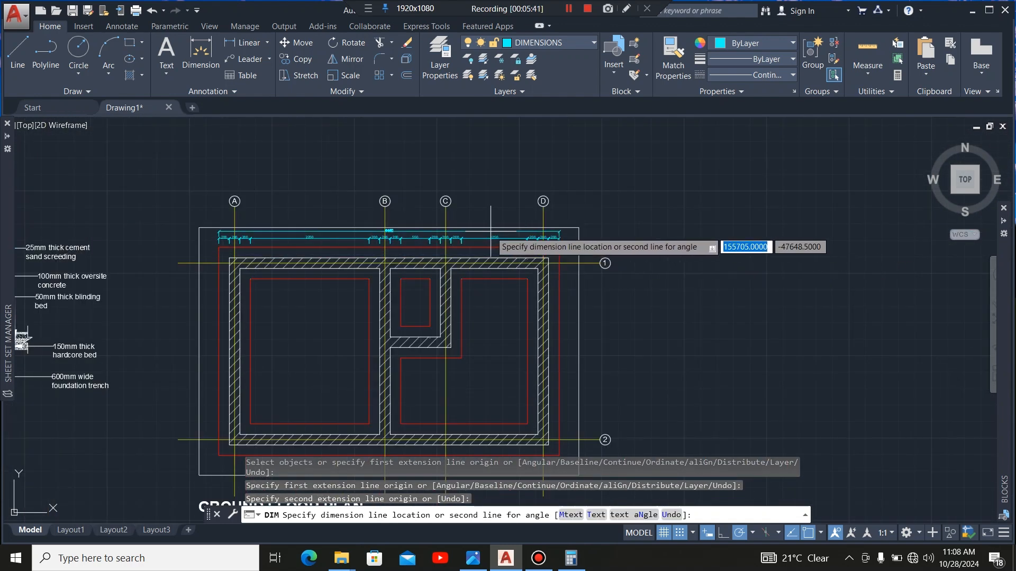
scroll(497, 230, "up", 3)
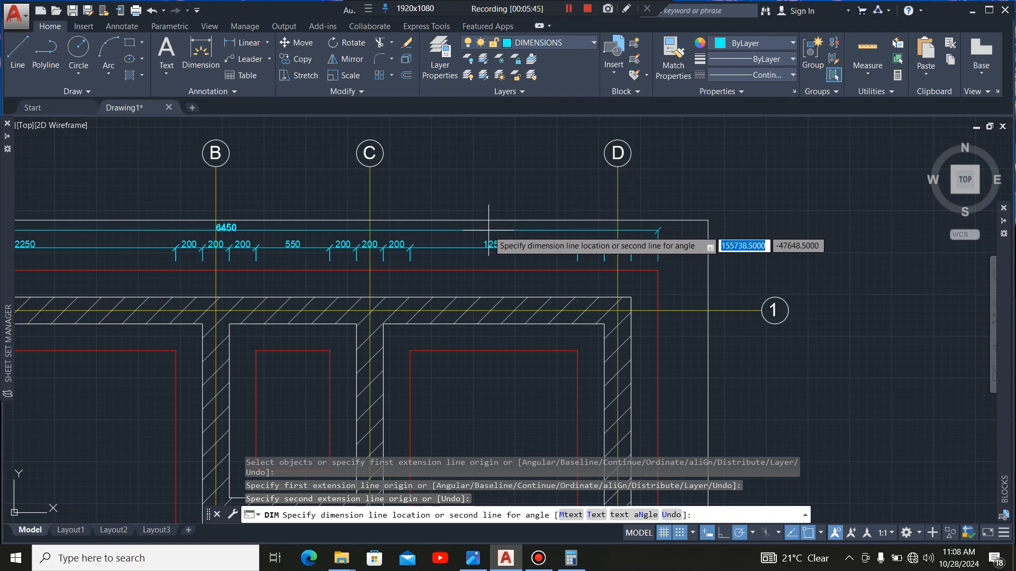
left_click(488, 231)
scroll(487, 217, "down", 4)
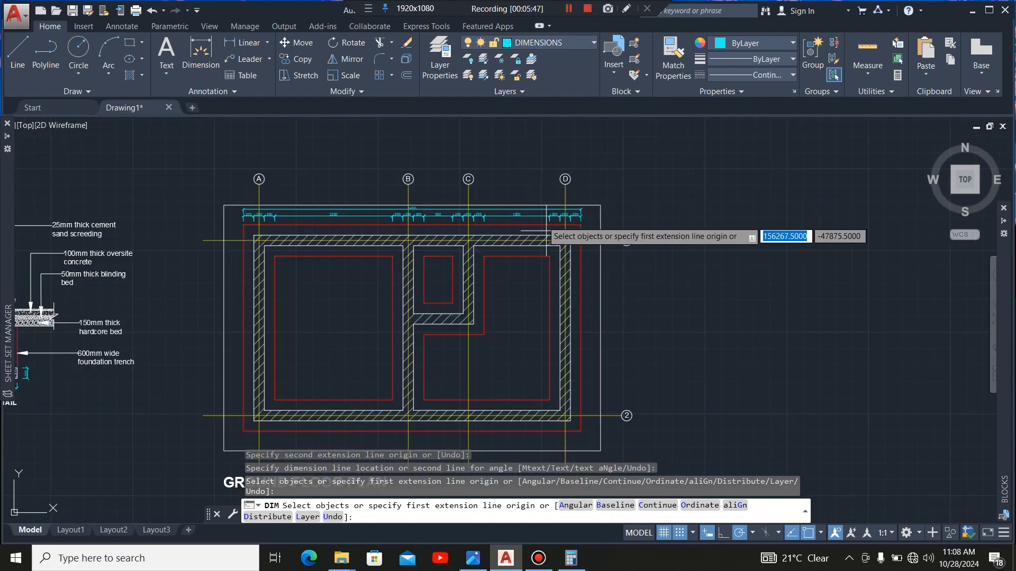
scroll(530, 225, "up", 4)
scroll(530, 225, "up", 2)
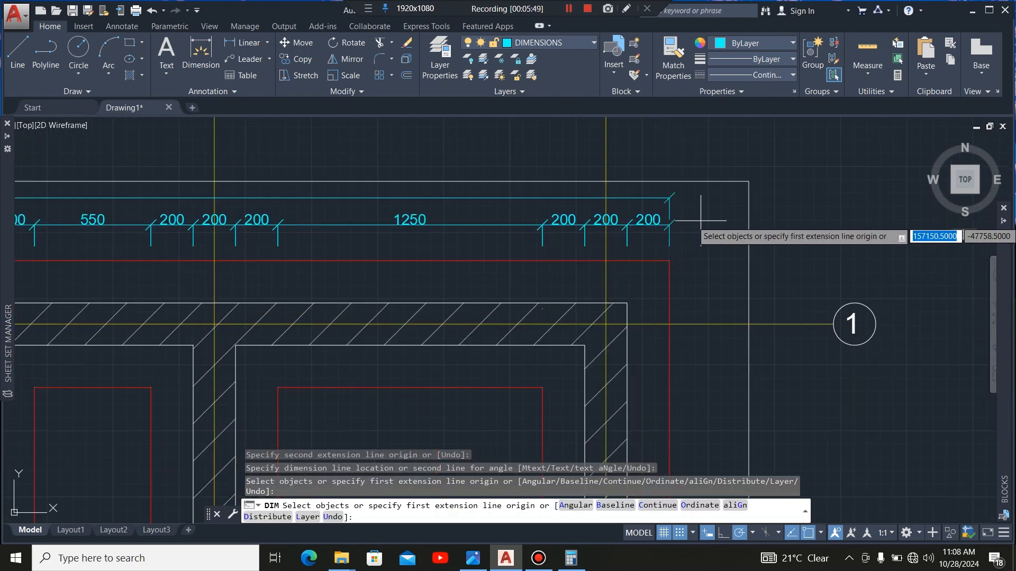
Review the dimension chain and overall dimension along gridline 1 from end to end, and finish dimensioning
scroll(518, 244, "down", 4)
scroll(179, 262, "up", 6)
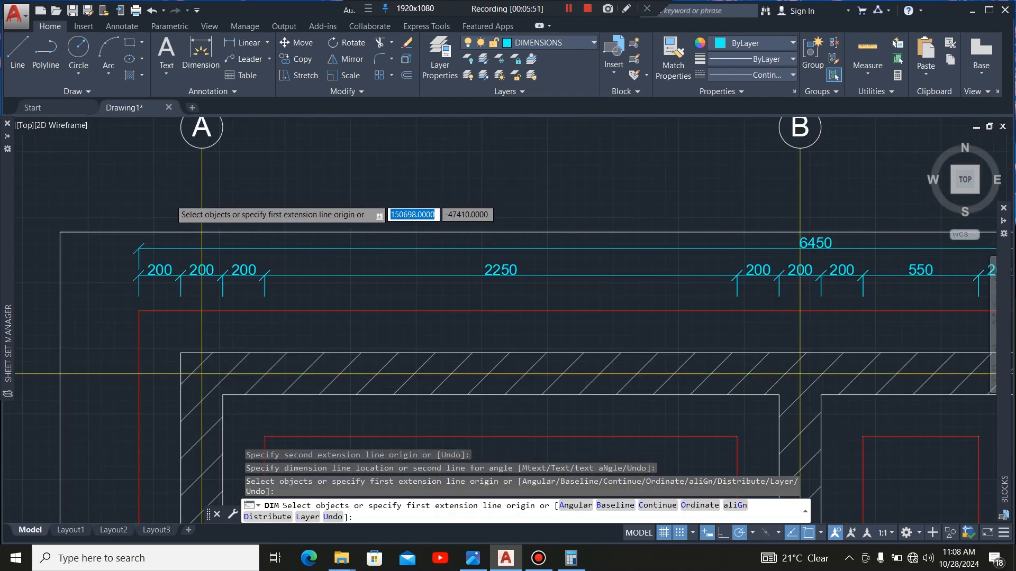
scroll(246, 223, "down", 2)
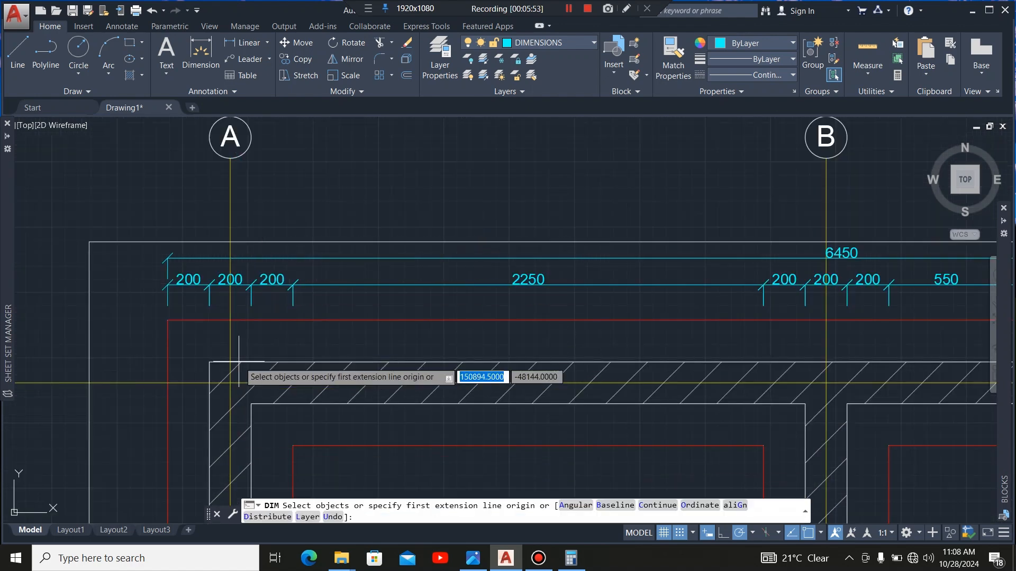
scroll(238, 296, "down", 2)
scroll(226, 349, "up", 4)
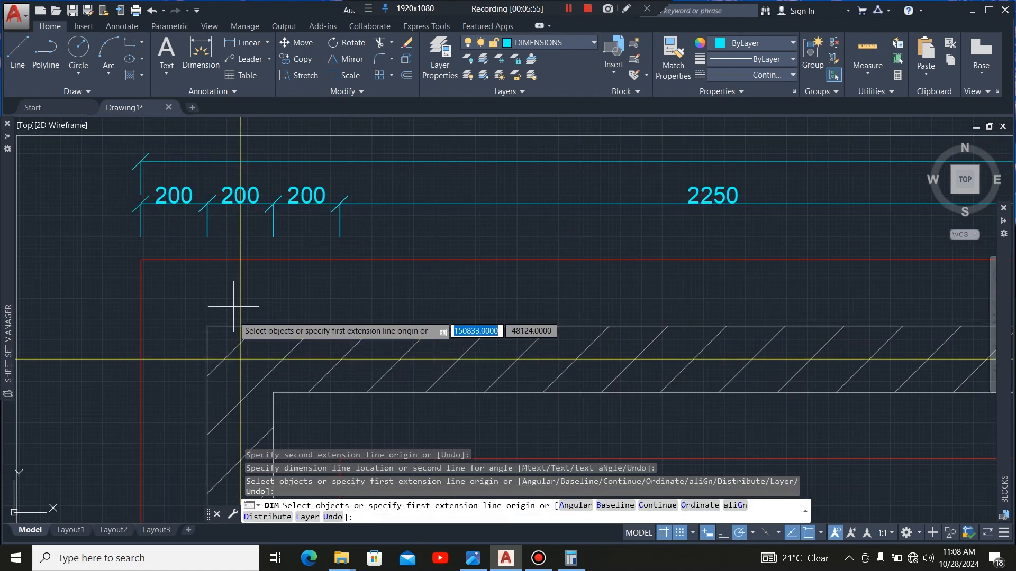
scroll(226, 304, "down", 4)
key("Return")
scroll(577, 241, "up", 2)
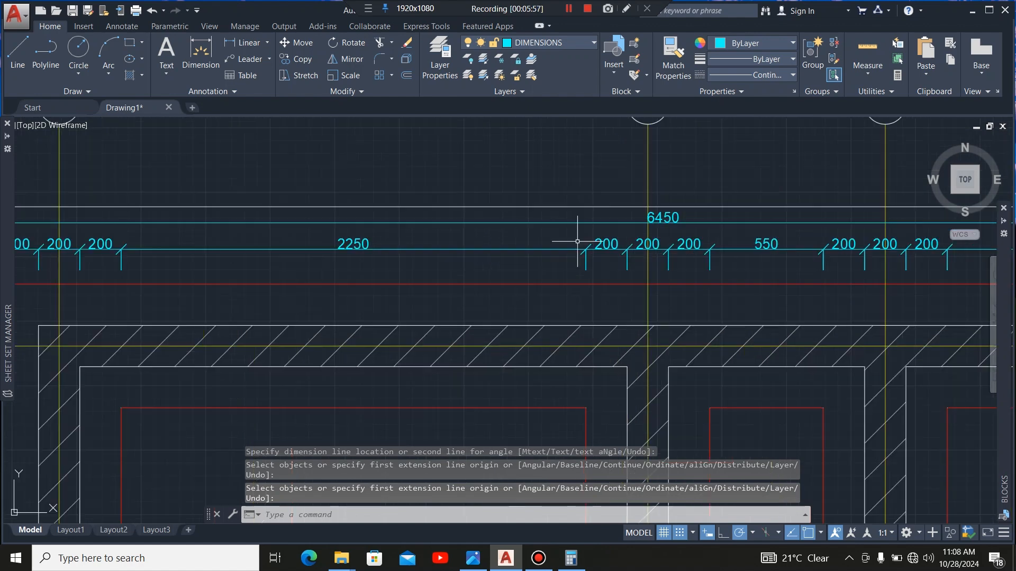
Move the whole dimension chain and the overall dimension along gridline 1 straight up by about 127, away from the outer trench line
left_click(630, 213)
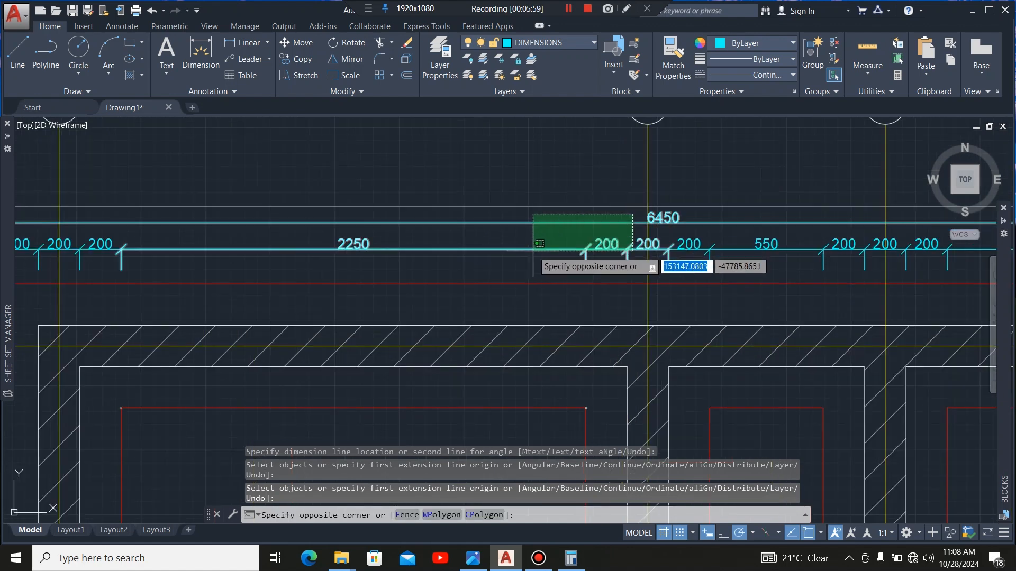
scroll(529, 250, "down", 4)
scroll(429, 259, "up", 3)
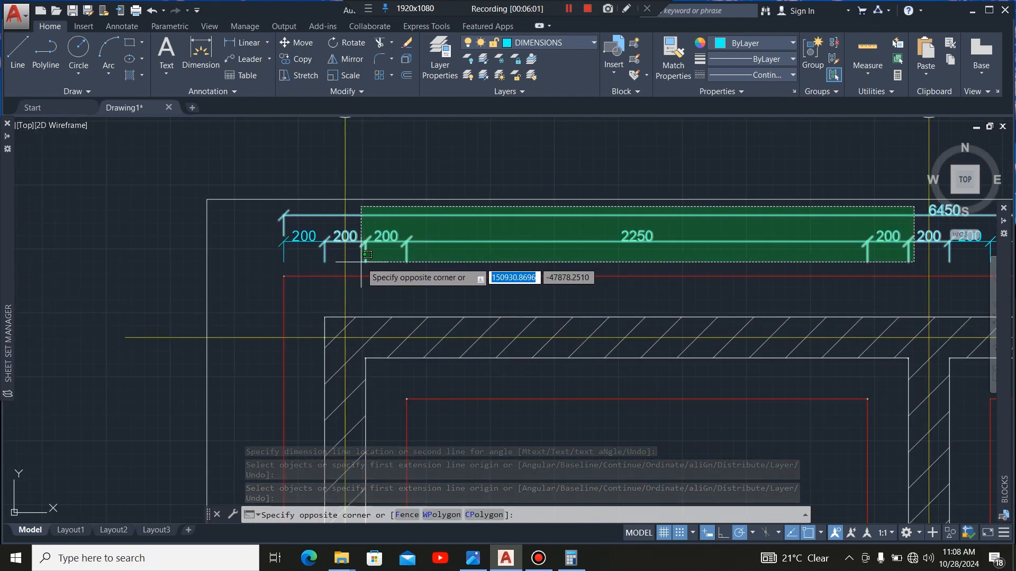
left_click(316, 242)
left_click(324, 220)
scroll(349, 243, "down", 4)
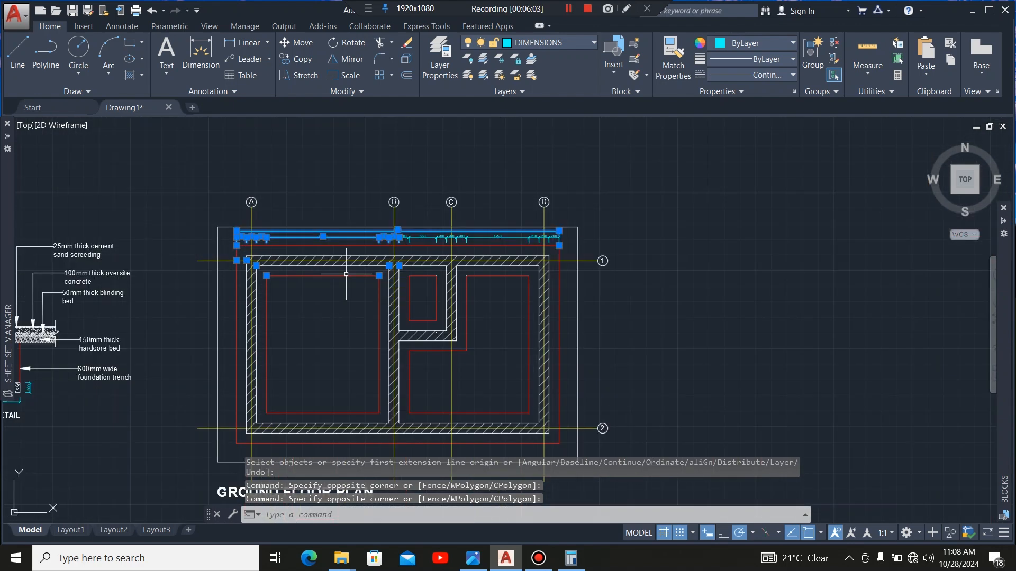
scroll(368, 247, "up", 4)
scroll(337, 224, "up", 2)
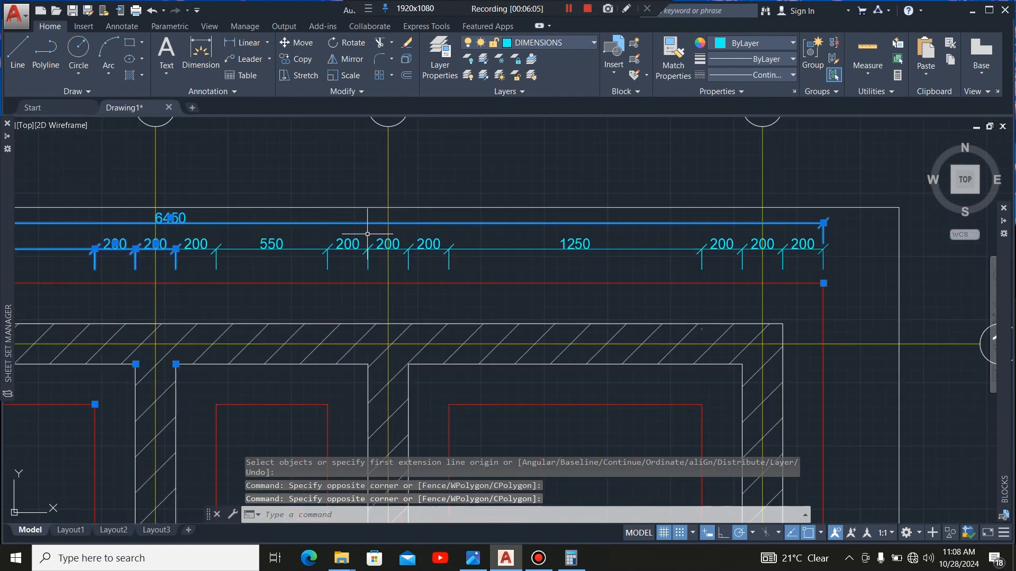
left_click(181, 260)
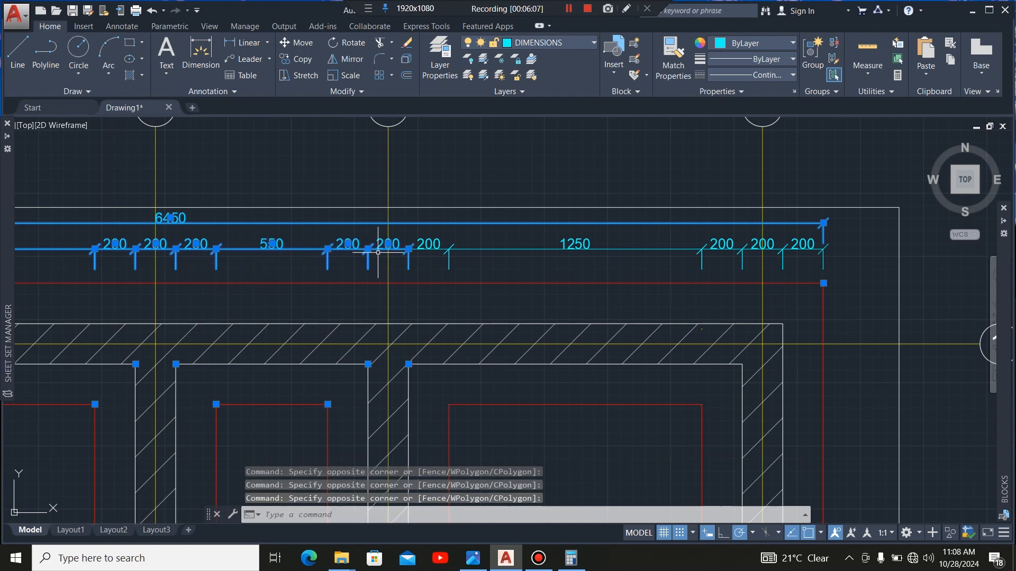
left_click(818, 233)
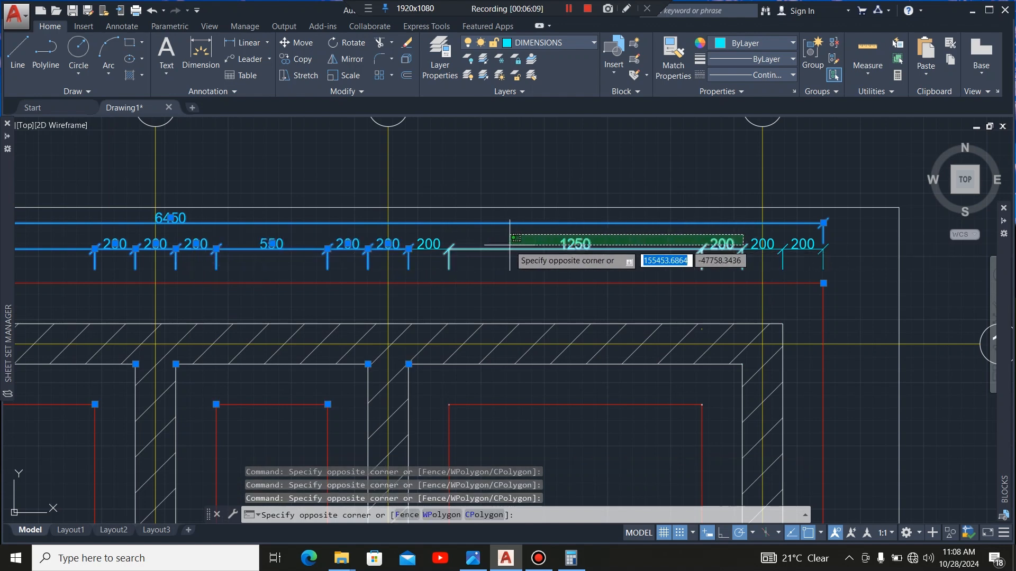
left_click(408, 279)
scroll(844, 253, "up", 4)
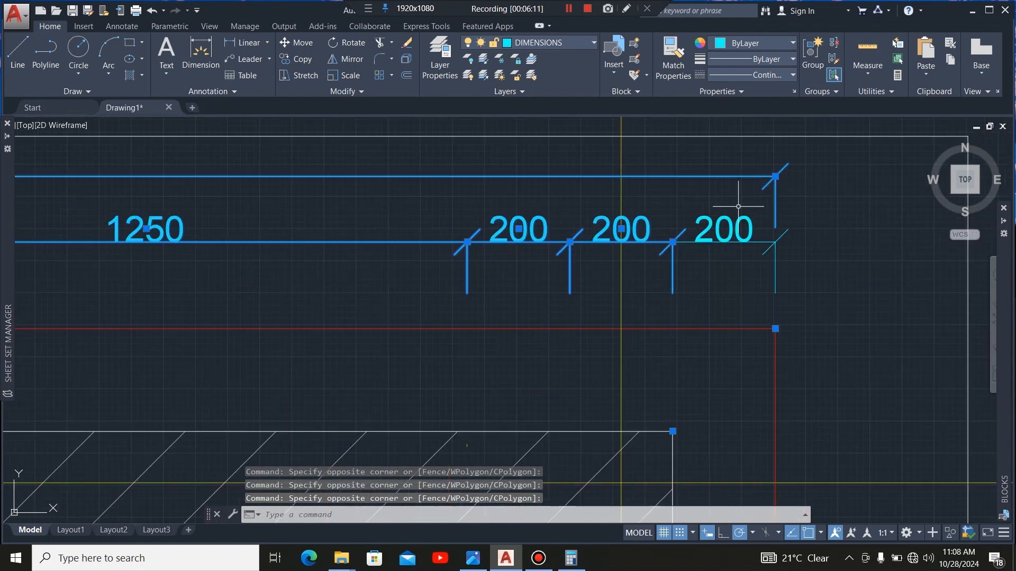
scroll(711, 253, "down", 6)
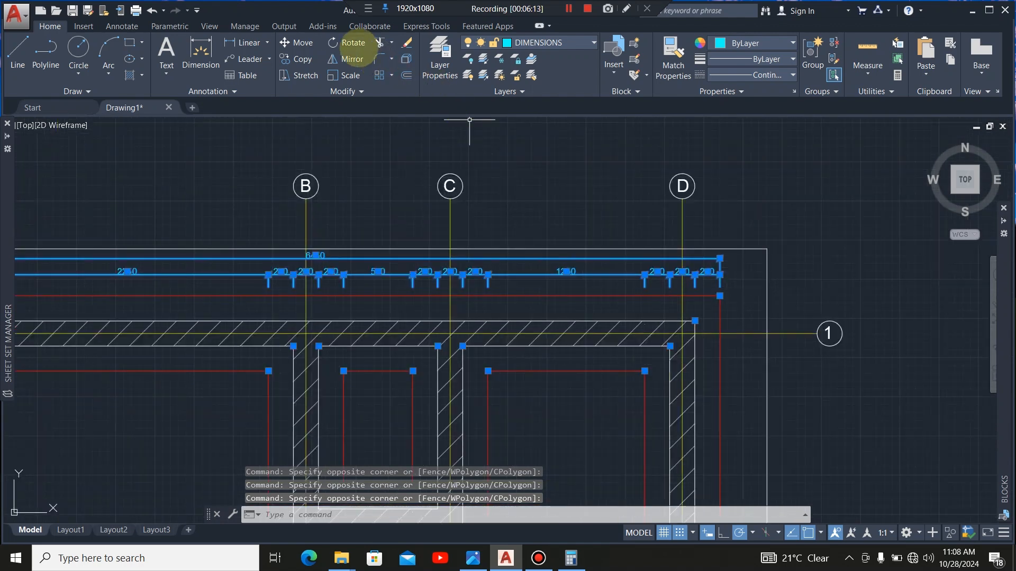
left_click(303, 40)
scroll(674, 288, "down", 4)
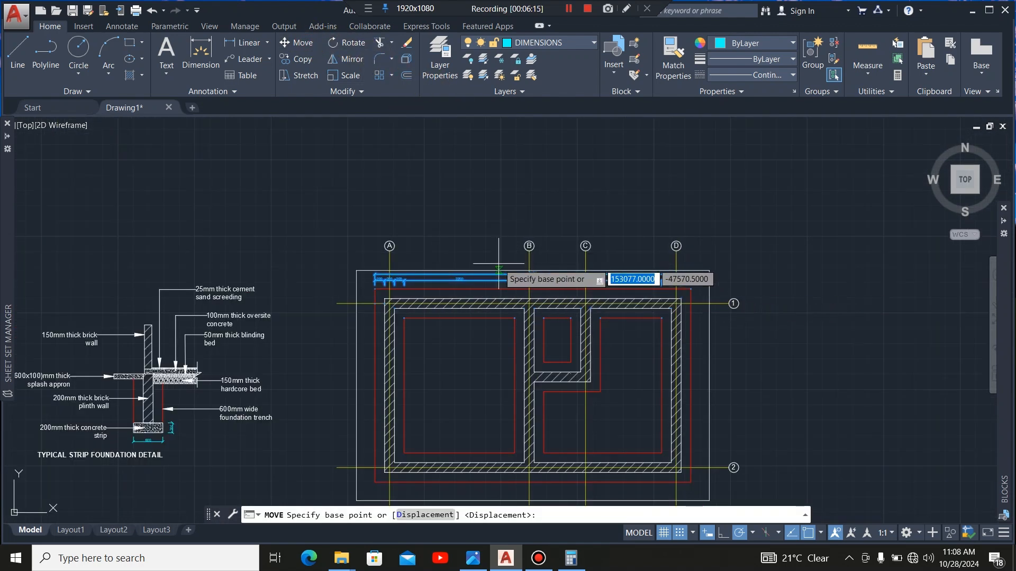
scroll(511, 268, "up", 4)
left_click(518, 258)
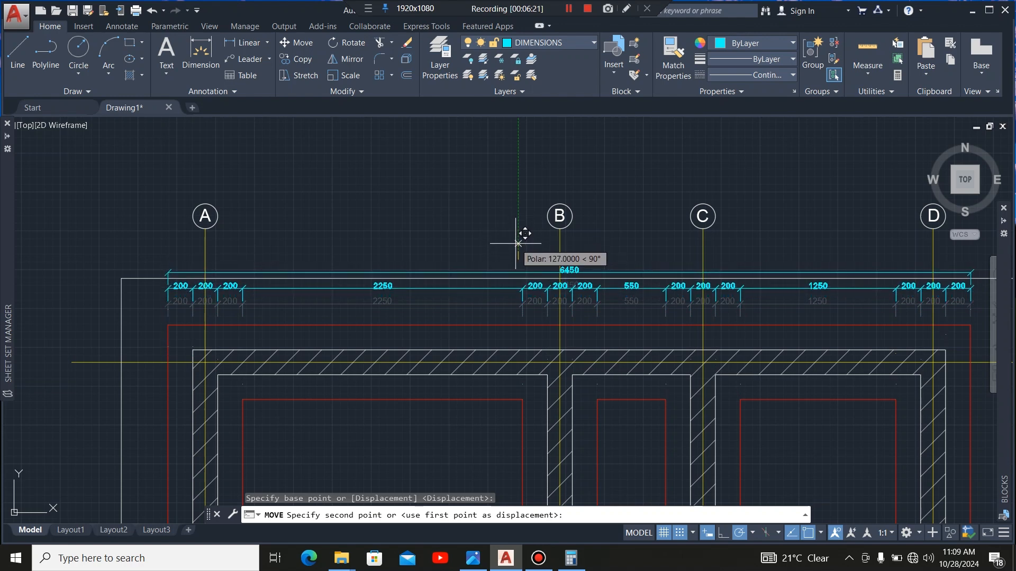
left_click(518, 243)
scroll(408, 232, "down", 2)
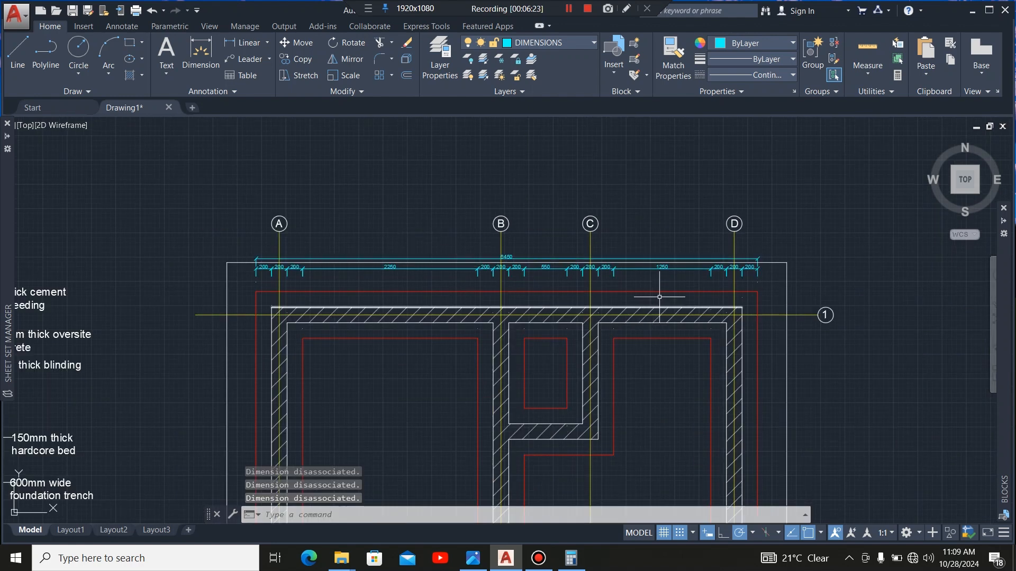
With Ortho turned on, dimension the spacing between gridlines A and B, placing it between the dimension chain and the outer trench line
scroll(656, 284, "up", 2)
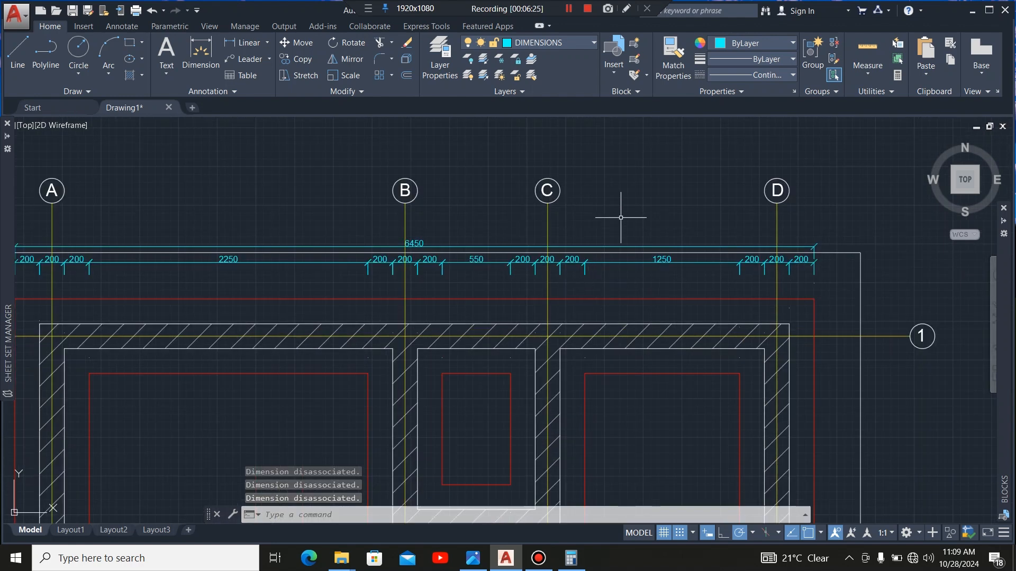
scroll(596, 222, "down", 2)
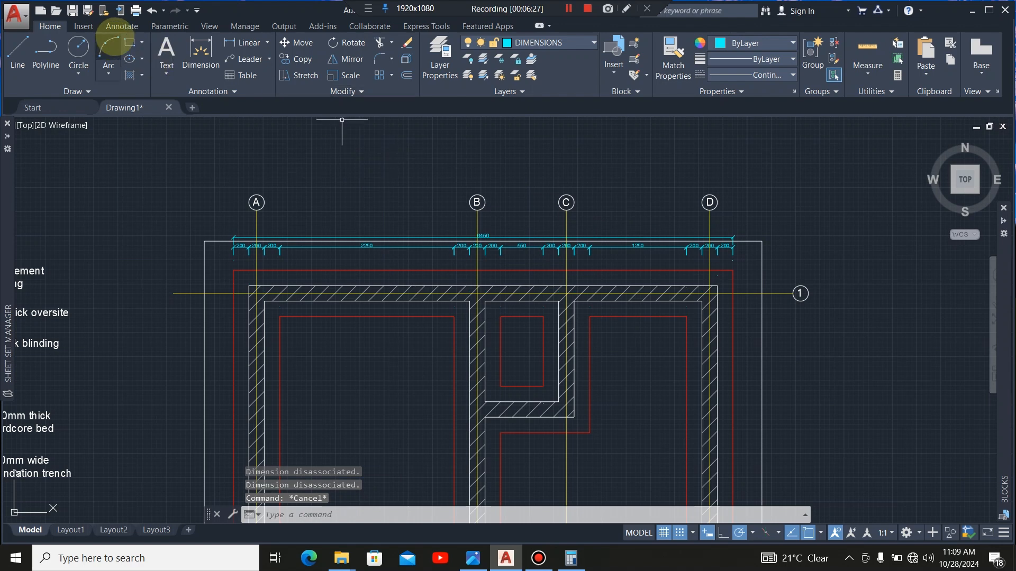
left_click(200, 49)
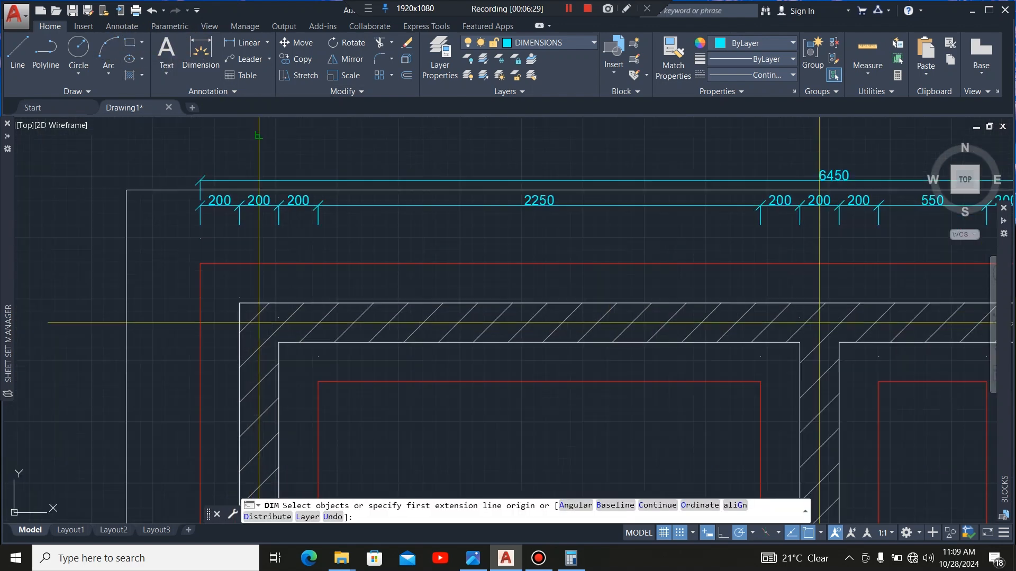
scroll(256, 276, "up", 4)
left_click(259, 264)
scroll(369, 284, "down", 6)
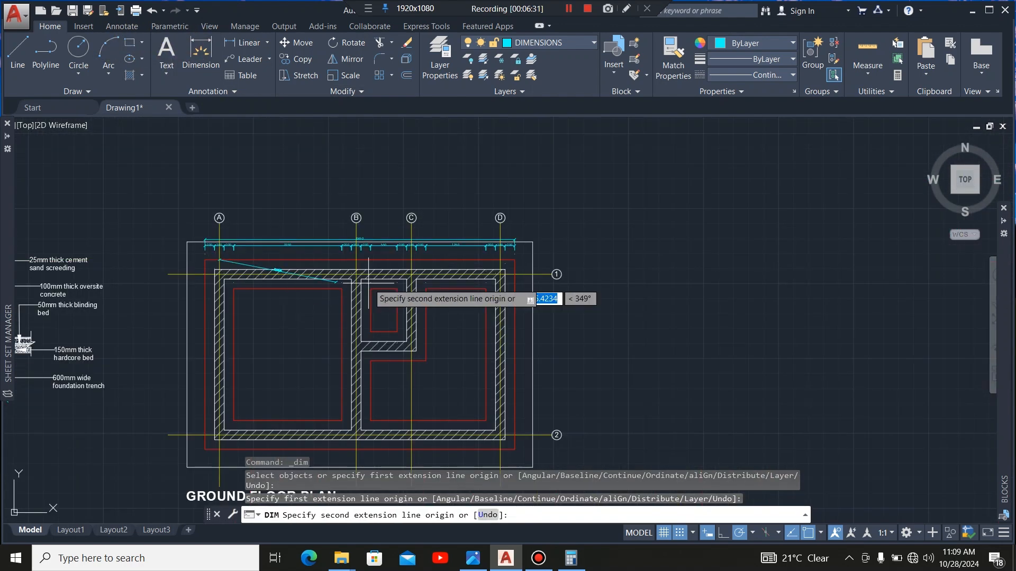
scroll(355, 260, "up", 6)
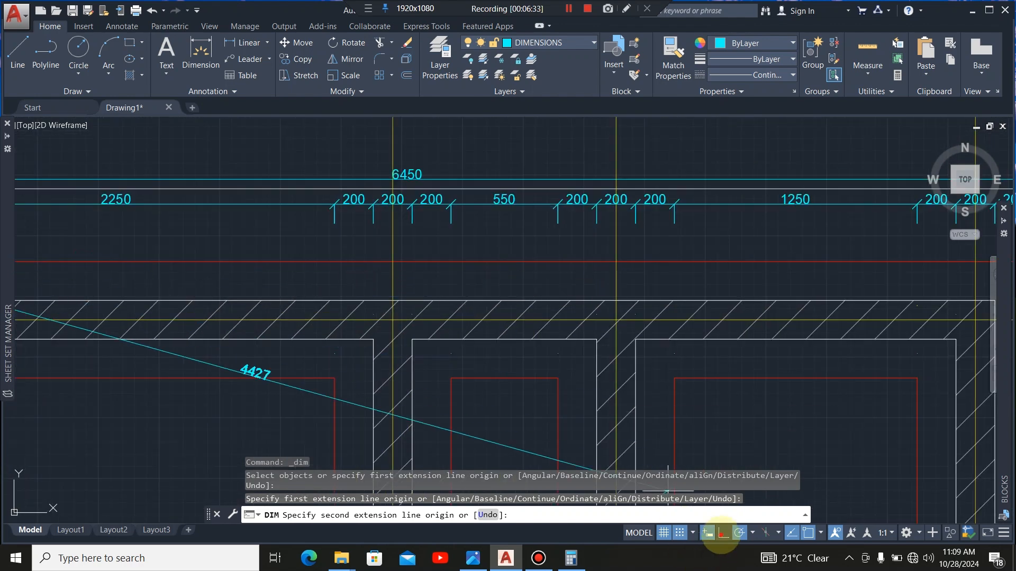
left_click(723, 532)
left_click(392, 261)
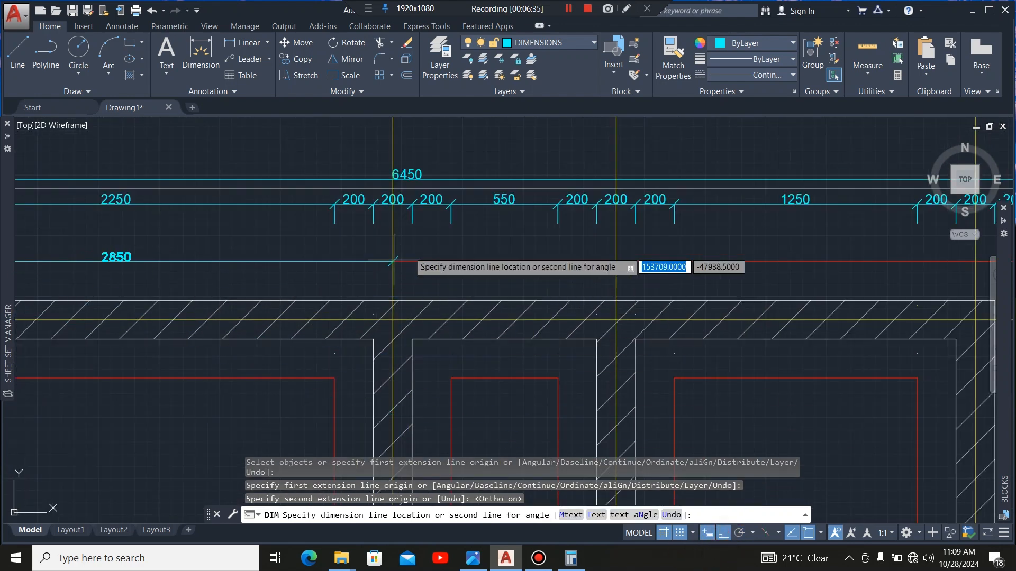
scroll(458, 253, "down", 6)
scroll(380, 248, "up", 4)
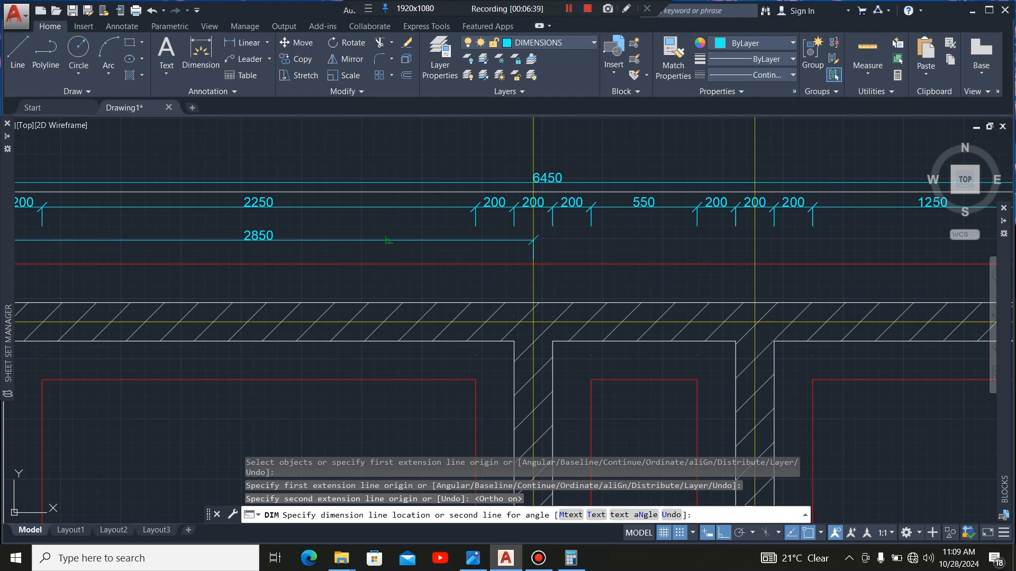
left_click(387, 240)
scroll(458, 254, "down", 5)
key("Escape")
scroll(479, 251, "up", 6)
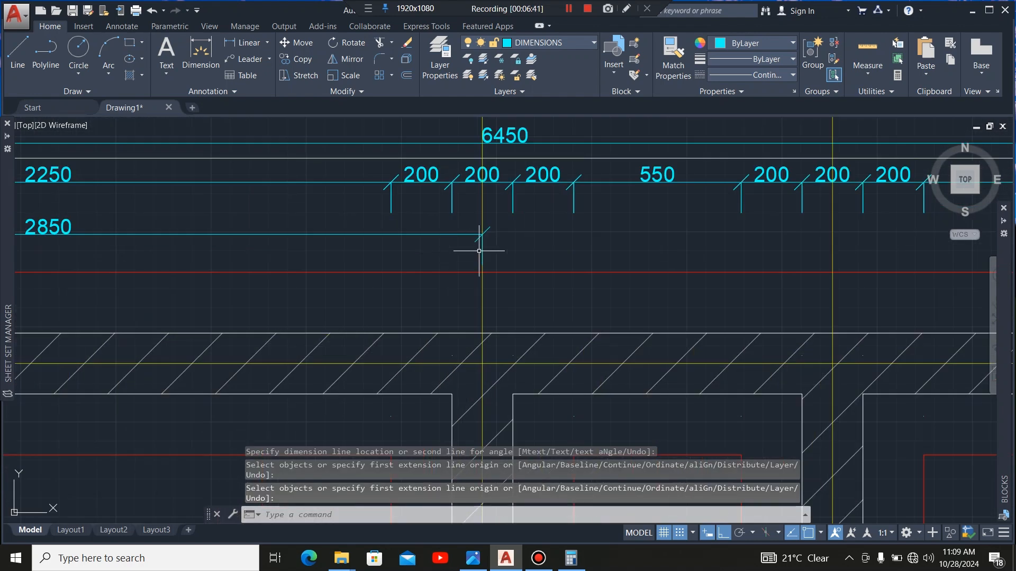
Continue the gridline dimension from gridline B to gridline C and on to gridline D, ending the chain
left_click(480, 234)
mouse_move(481, 234)
left_click(537, 265)
scroll(537, 266, "down", 5)
scroll(520, 258, "up", 5)
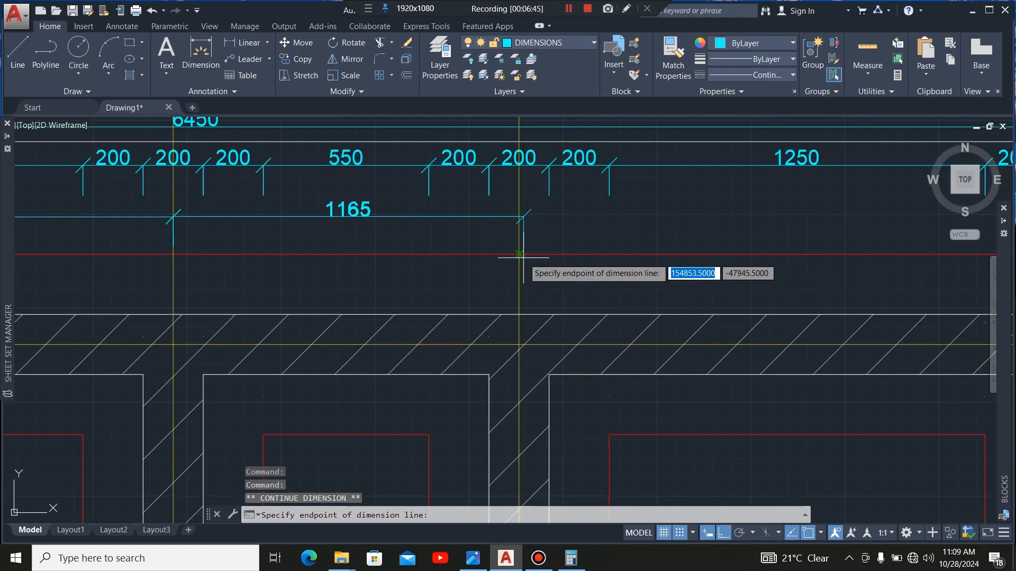
left_click(515, 254)
scroll(515, 254, "down", 5)
scroll(642, 264, "up", 5)
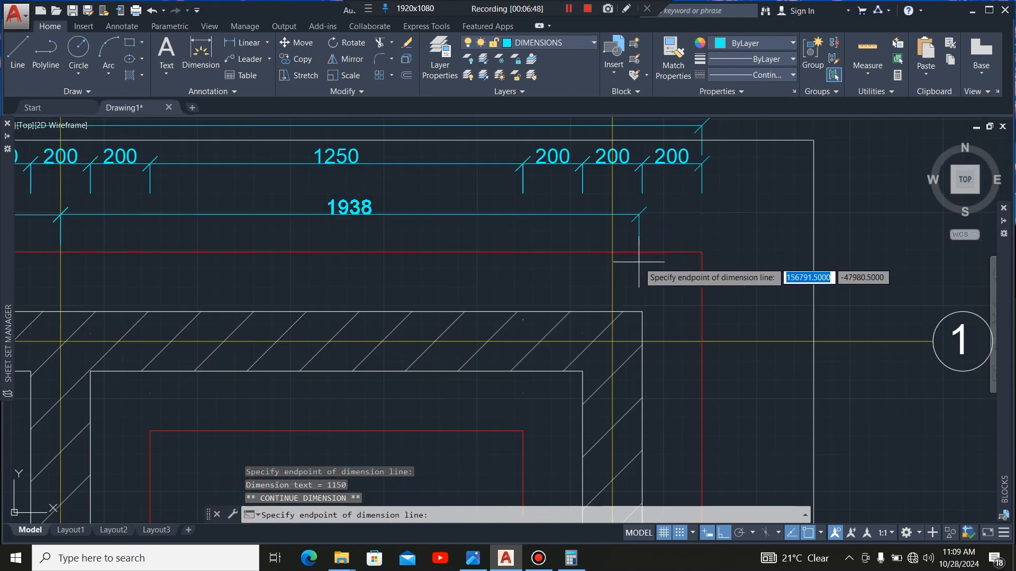
left_click(612, 251)
scroll(612, 251, "down", 5)
key("Escape")
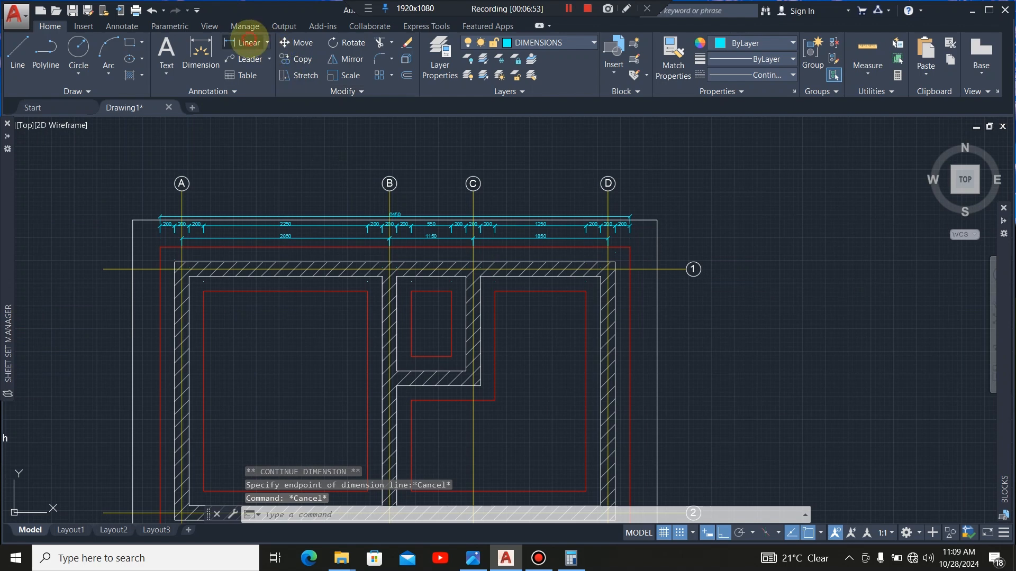
Dimension the full height of the outer trench line beside gridline D, placing it just outside the surrounding outline
left_click(200, 53)
scroll(699, 282, "up", 5)
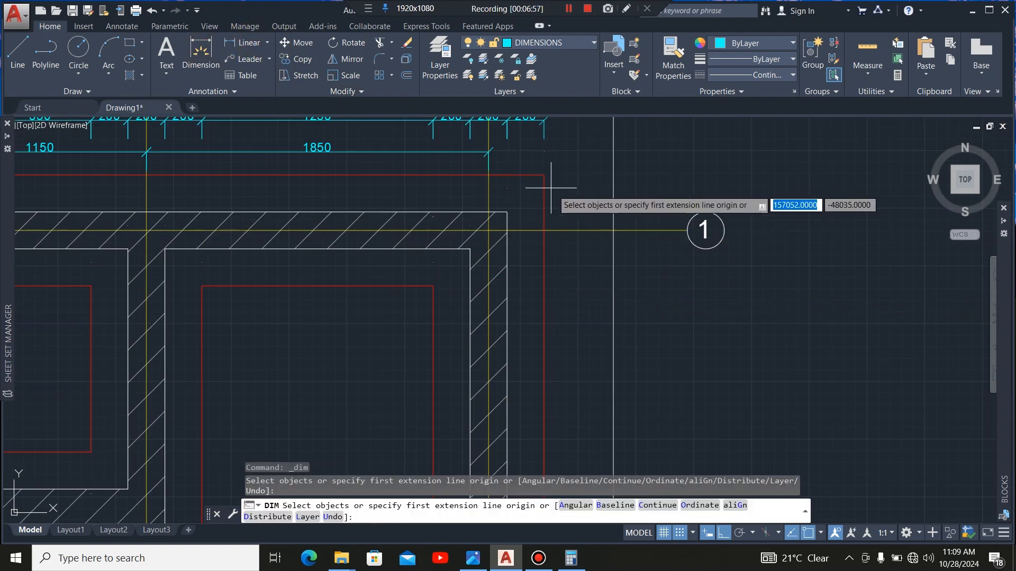
left_click(544, 201)
scroll(551, 194, "down", 5)
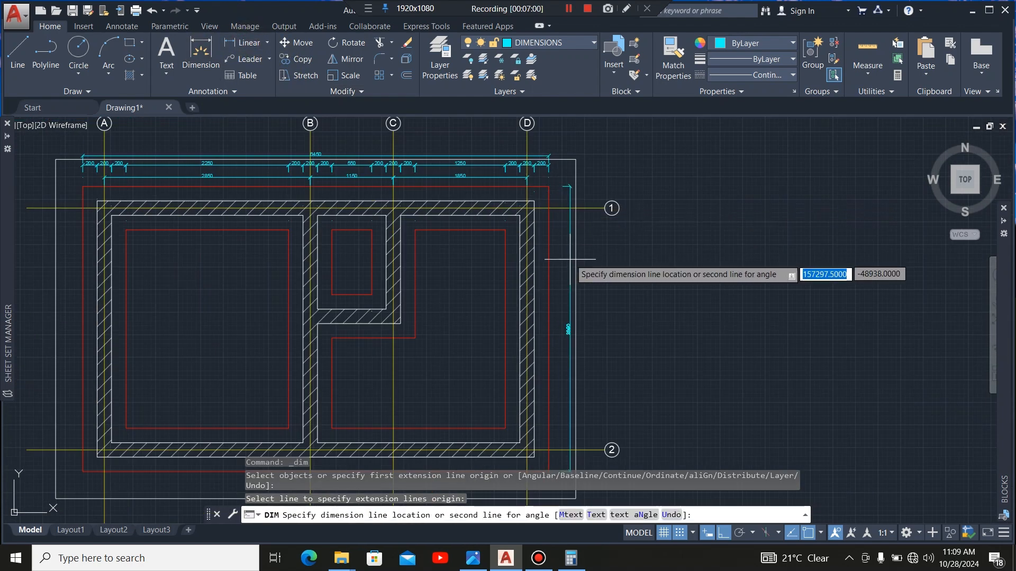
left_click(585, 297)
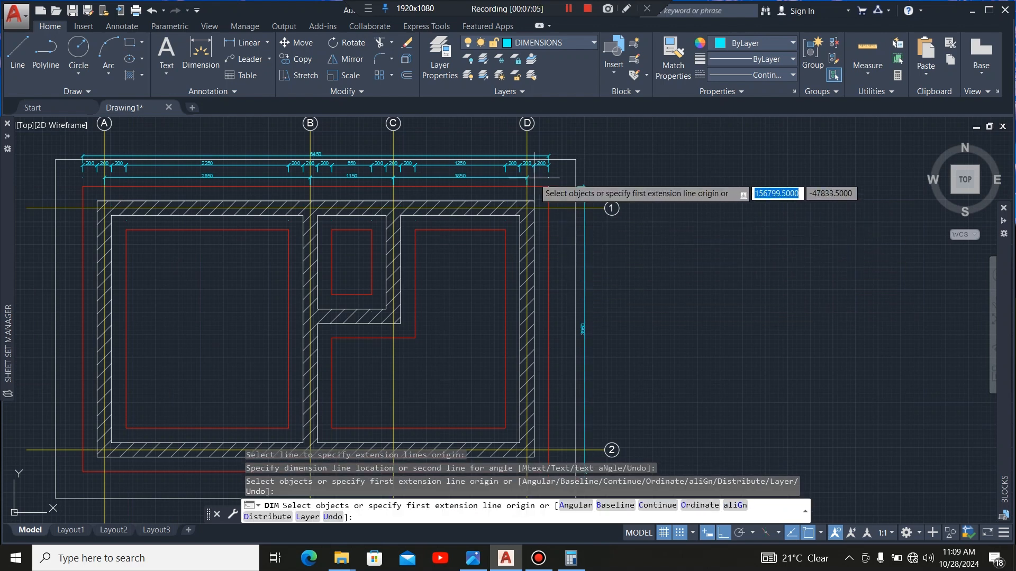
Dimension the gap between the outer trench line and the outer wall face at gridline 1, placing it inside the overall height dimension
scroll(535, 171, "up", 5)
left_click(504, 292)
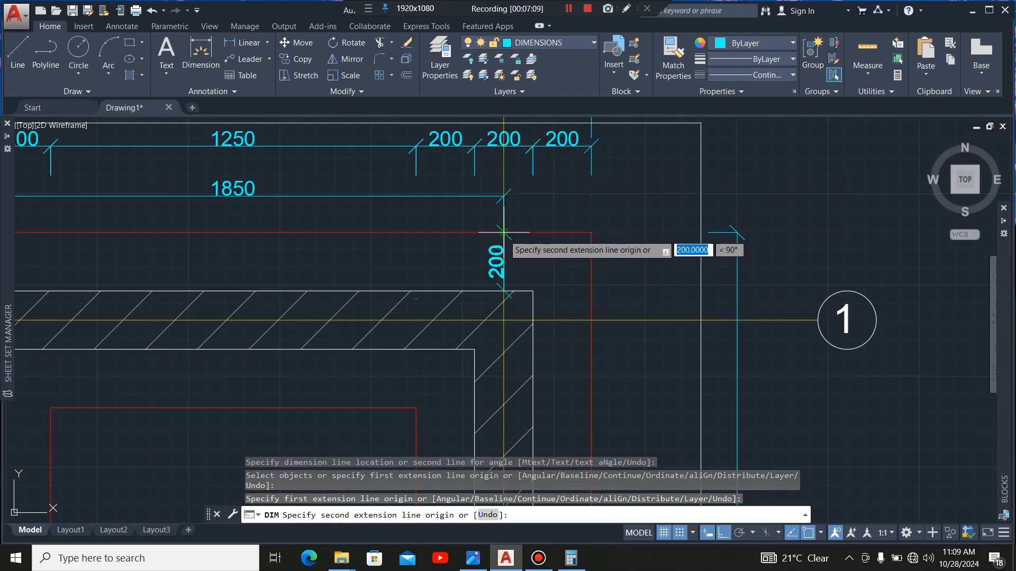
left_click(503, 232)
scroll(508, 317, "down", 4)
scroll(510, 321, "up", 3)
left_click(510, 321)
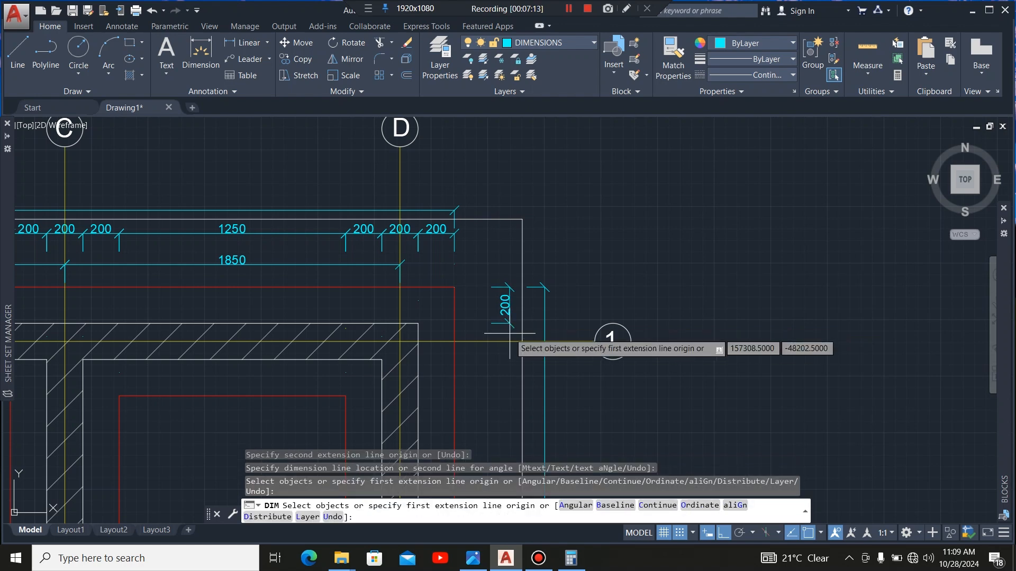
Continue the vertical dimension across the wall at gridline 1 and on to the inner trench line of the C–D room
key("Escape")
left_click(510, 321)
mouse_move(510, 324)
left_click(541, 369)
scroll(423, 344, "up", 3)
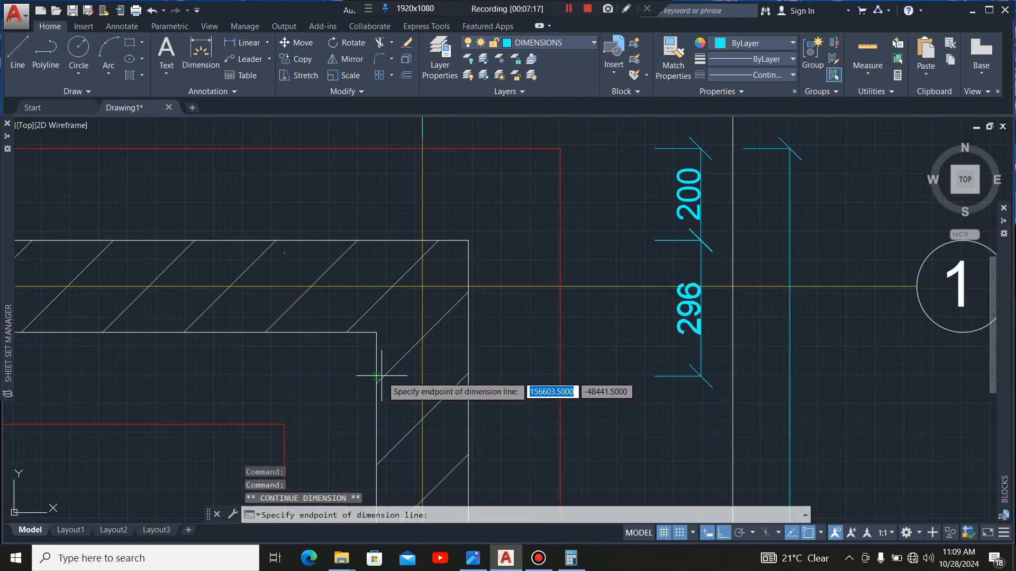
left_click(374, 347)
scroll(419, 363, "down", 4)
scroll(440, 320, "up", 3)
left_click(441, 320)
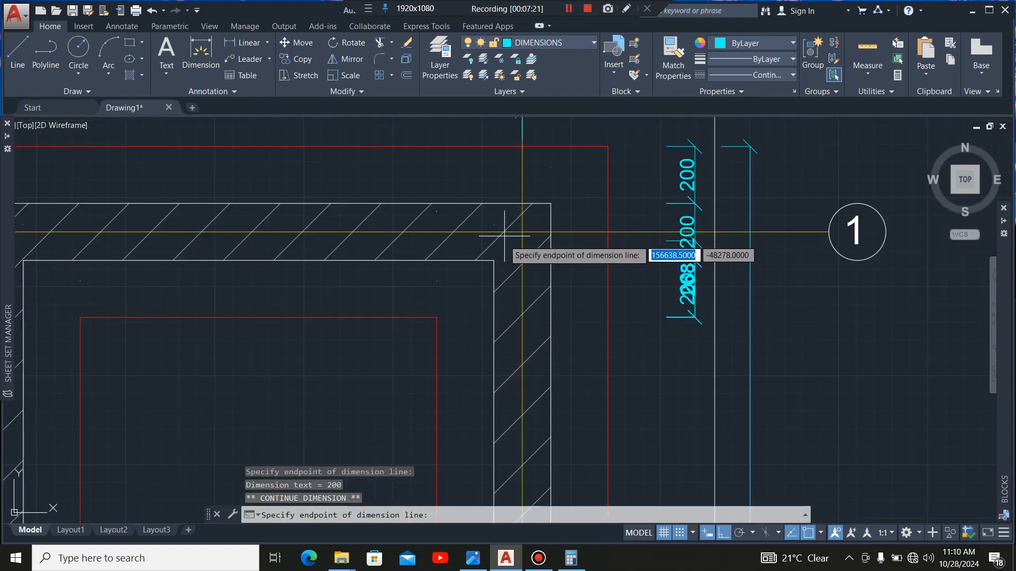
Continue the vertical dimension down to the inner trench line near gridline 2, across the wall and on to the outer trench line, ending the chain
scroll(503, 226, "down", 4)
scroll(445, 371, "up", 3)
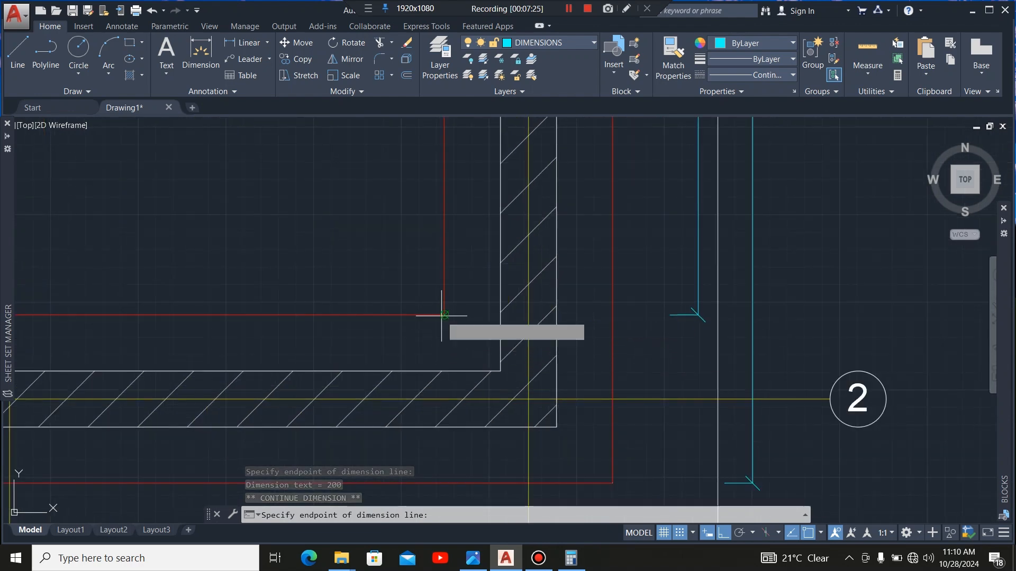
left_click(500, 370)
left_click(556, 427)
scroll(537, 399, "down", 2)
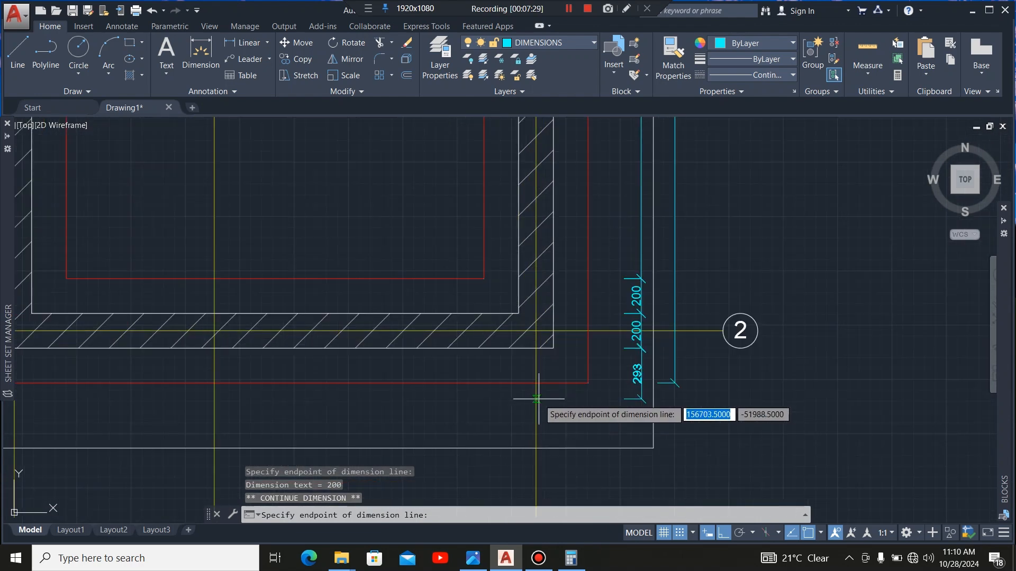
scroll(540, 424, "down", 6)
key("Escape")
key("Escape")
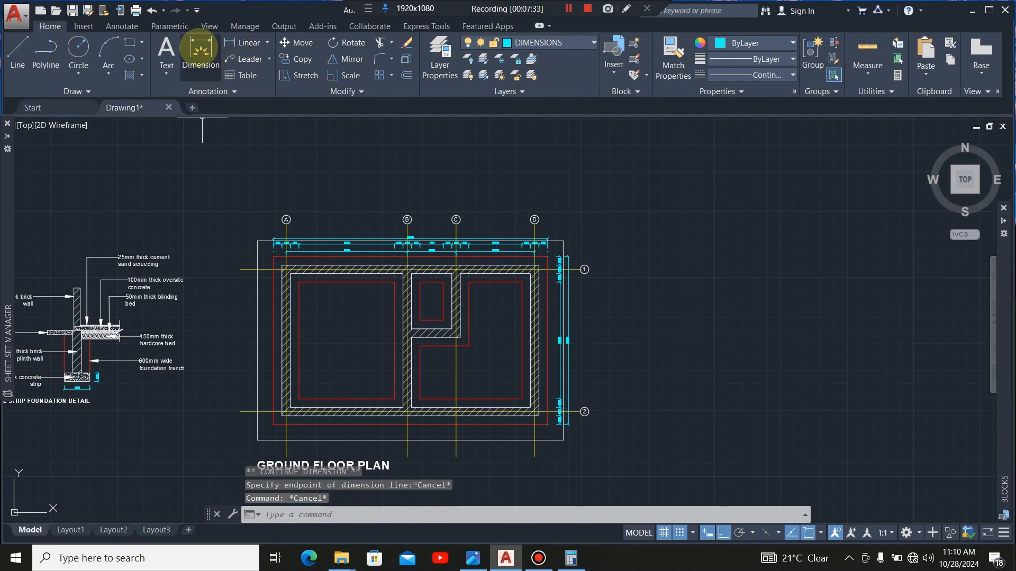
Dimension the distance between gridlines 1 and 2 beside gridline D, placing it between the outer trench line and the vertical chain
left_click(200, 48)
scroll(547, 273, "up", 10)
left_click(557, 246)
scroll(551, 233, "down", 8)
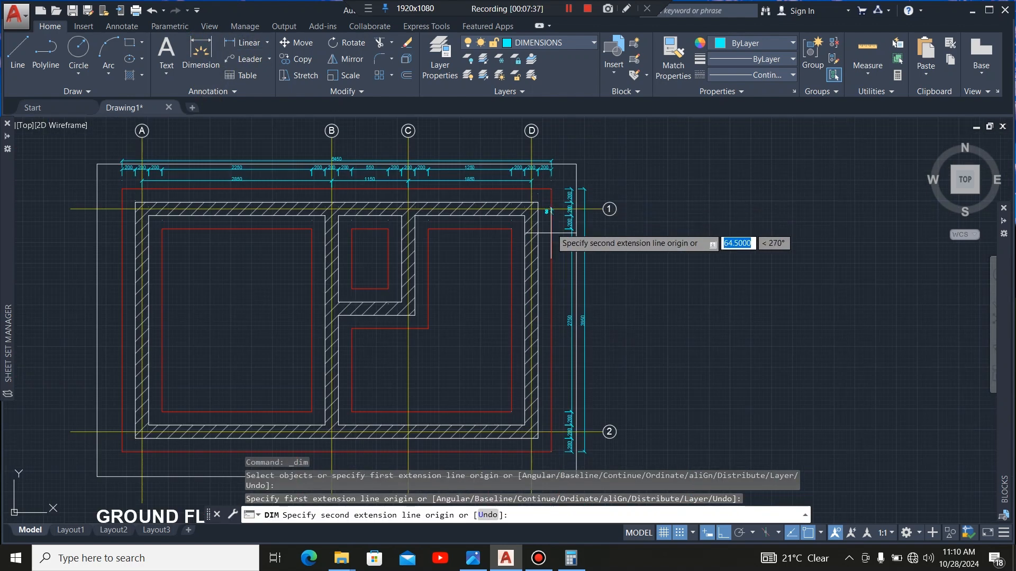
scroll(555, 433, "up", 8)
left_click(533, 361)
scroll(501, 385, "down", 8)
scroll(512, 304, "up", 5)
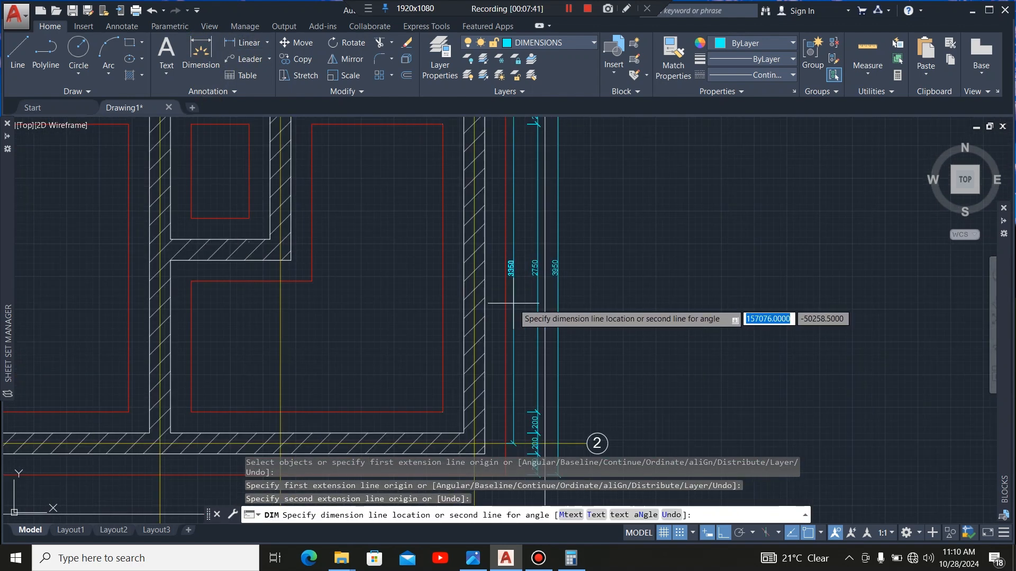
left_click(513, 303)
scroll(524, 312, "down", 8)
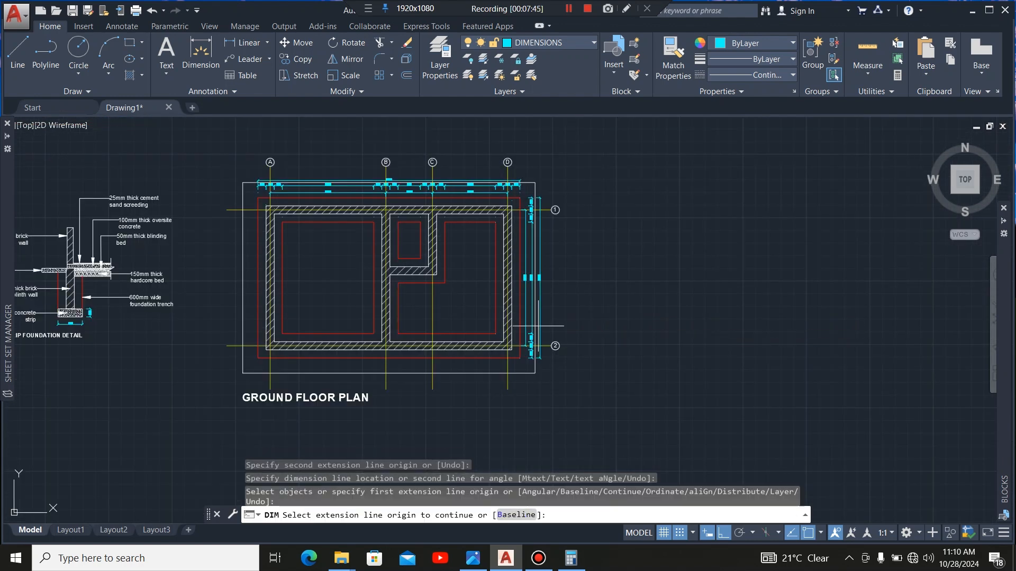
key("Return")
Dimension the full width of the outer trench line below gridline 2, placing it just outside the surrounding outline
scroll(492, 368, "up", 4)
key("Return")
left_click(495, 343)
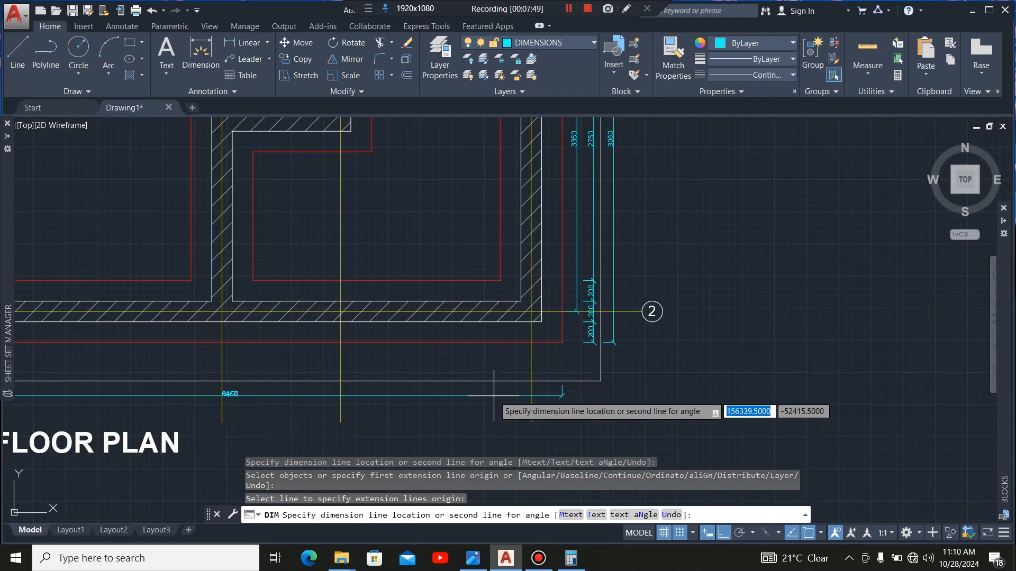
left_click(494, 396)
Dimension the gap between the outer wall face and outer trench line at gridline D, placing it below the plan inside the surrounding outline
scroll(520, 317, "up", 5)
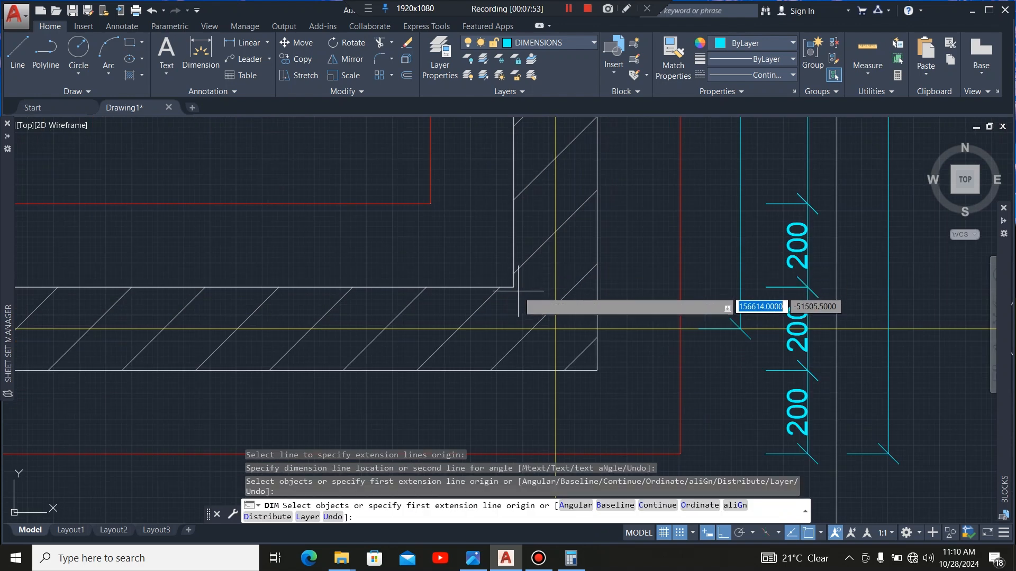
key("Return")
left_click(597, 329)
left_click(680, 329)
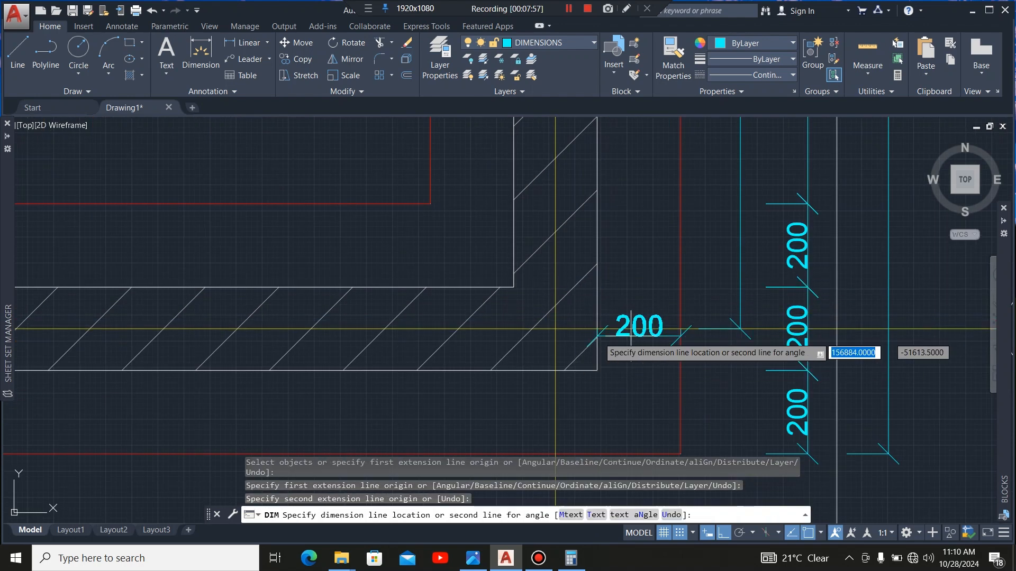
scroll(629, 339, "down", 3)
left_click(603, 378)
Continue the lower horizontal dimension across the wall at gridline D and on to the adjacent inner trench line
scroll(606, 388, "up", 5)
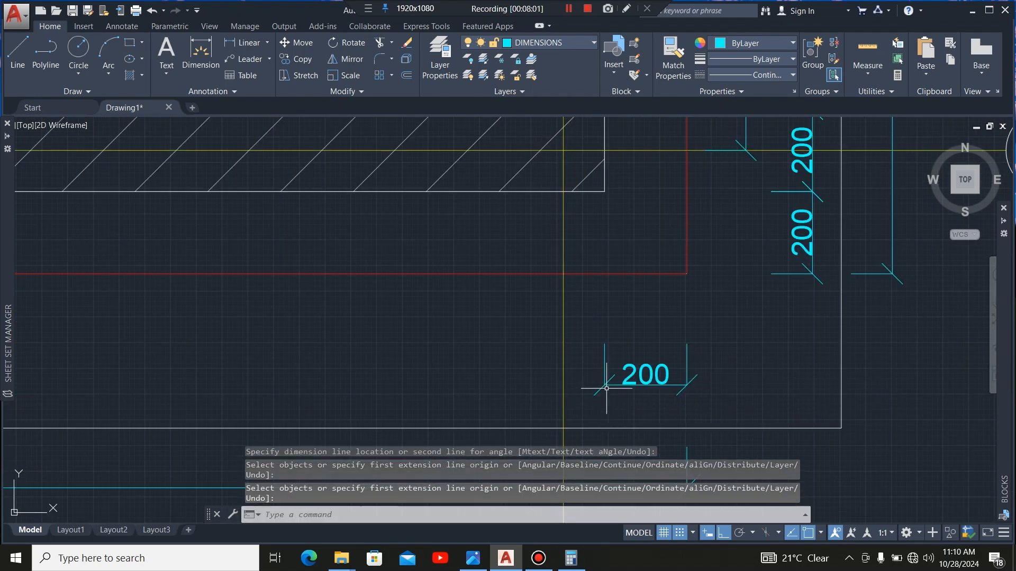
right_click(606, 385)
left_click(646, 417)
scroll(612, 382, "down", 3)
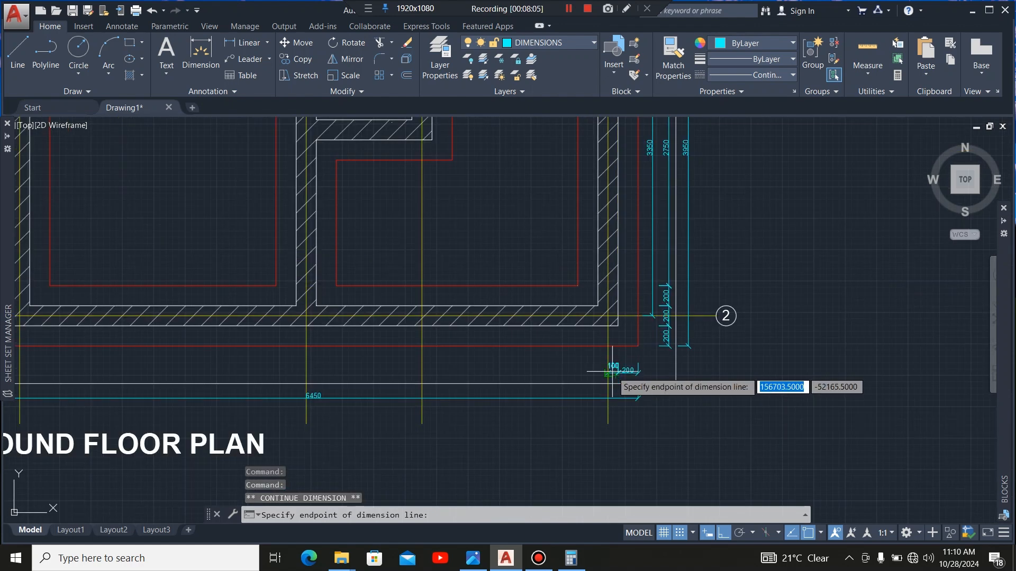
scroll(589, 371, "up", 3)
left_click(553, 354)
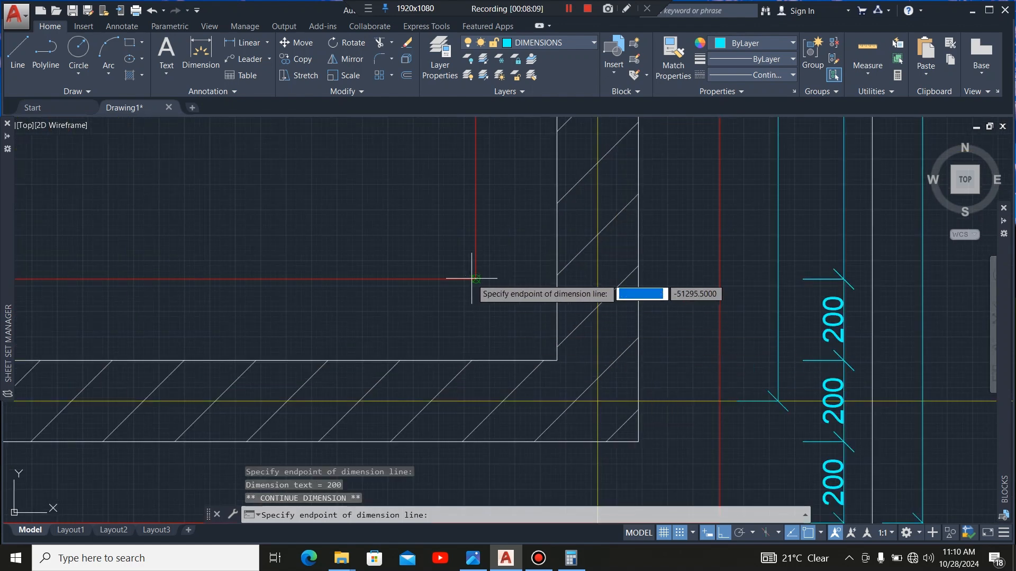
Continue the lower chain across the room between gridlines D and B to its far trench line and on across the wall at gridline B
scroll(719, 318, "down", 3)
scroll(461, 301, "up", 4)
left_click(444, 315)
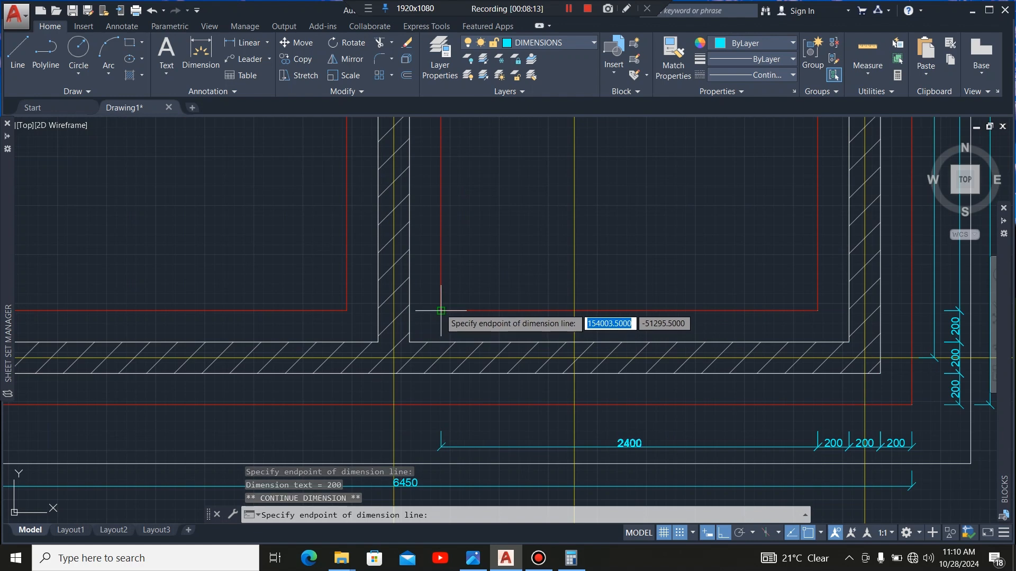
left_click(407, 358)
scroll(406, 355, "up", 4)
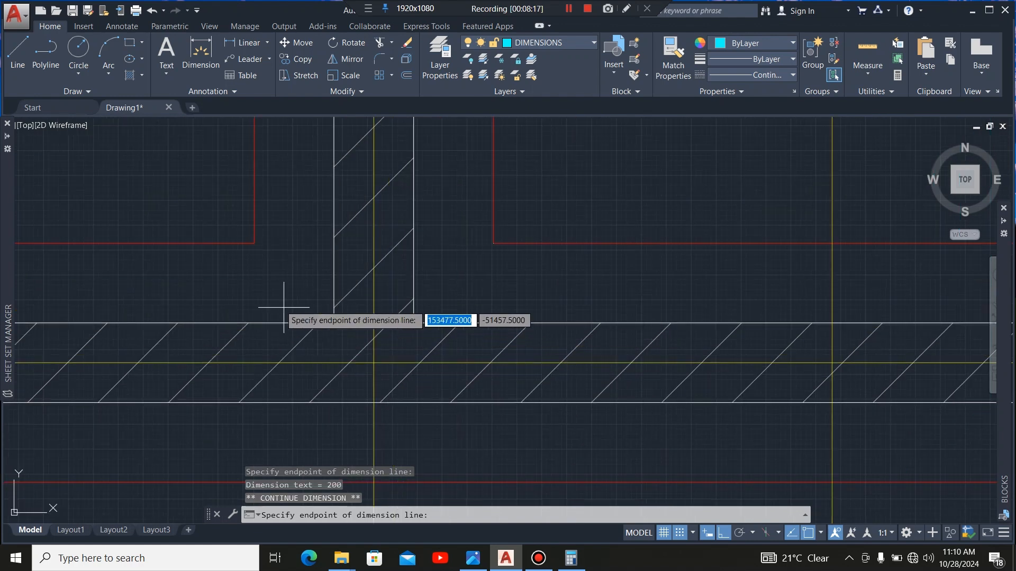
Continue the lower chain across the A–B room and the wall at gridline A to the outer trench line, ending the chain
scroll(585, 341, "down", 4)
scroll(465, 335, "up", 5)
left_click(436, 312)
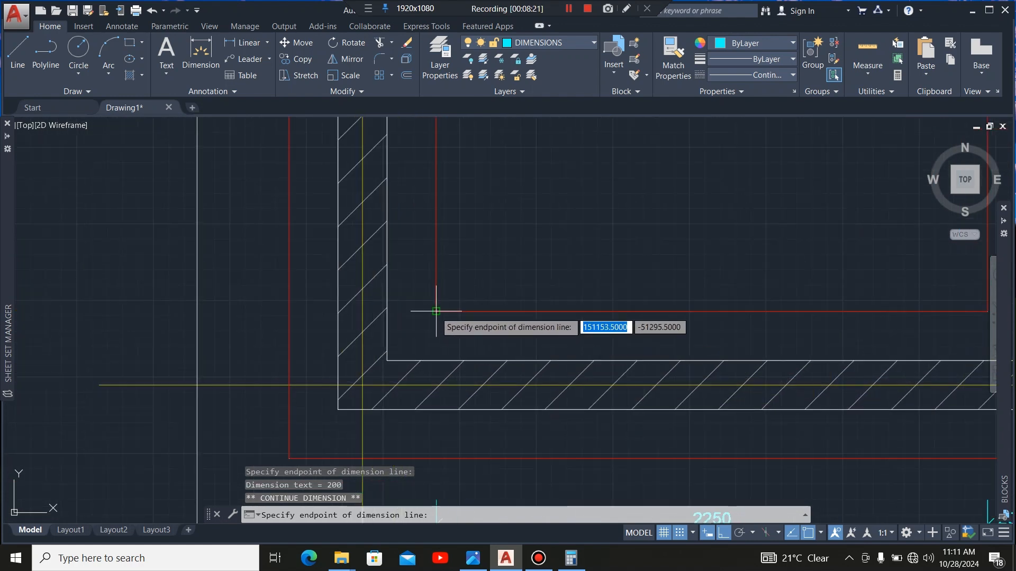
left_click(289, 385)
scroll(289, 321, "down", 4)
key("Escape")
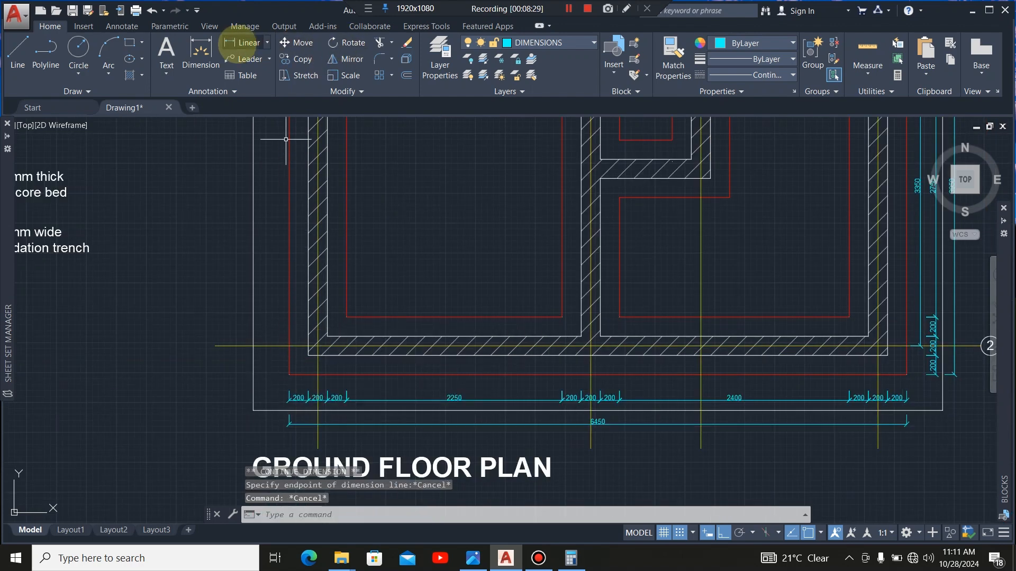
Dimension the distance from gridline A to gridline B below the plan, placing it between the outer trench line and the lower chain
left_click(201, 53)
scroll(324, 389, "up", 6)
left_click(294, 334)
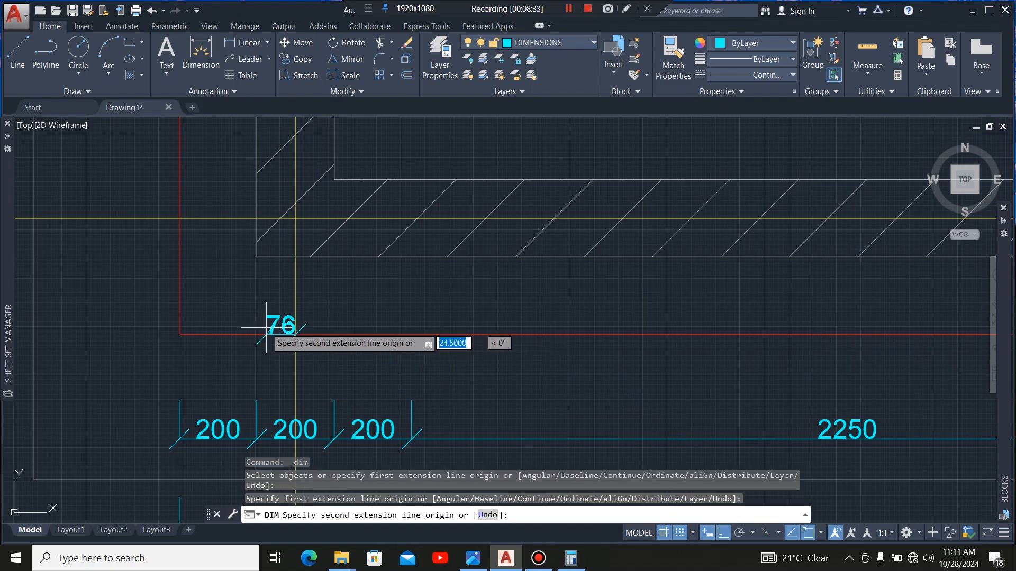
scroll(227, 334, "down", 8)
scroll(391, 336, "up", 4)
scroll(386, 336, "up", 2)
left_click(412, 335)
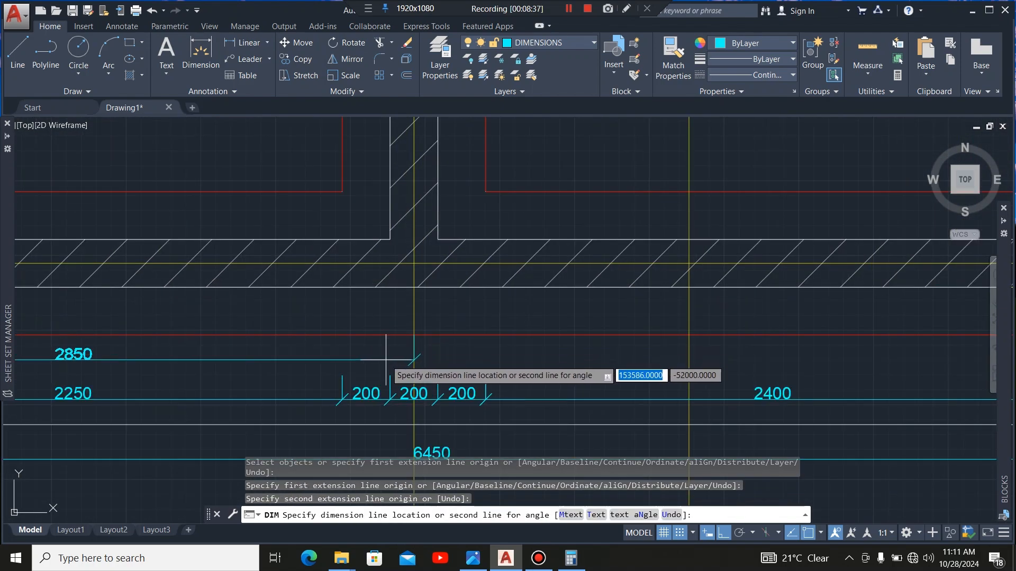
left_click(386, 361)
Continue the lower gridline dimension from gridline B to gridline C and on to gridline D, ending the chain
key("Escape")
left_click(414, 361)
mouse_move(414, 361)
left_click(454, 392)
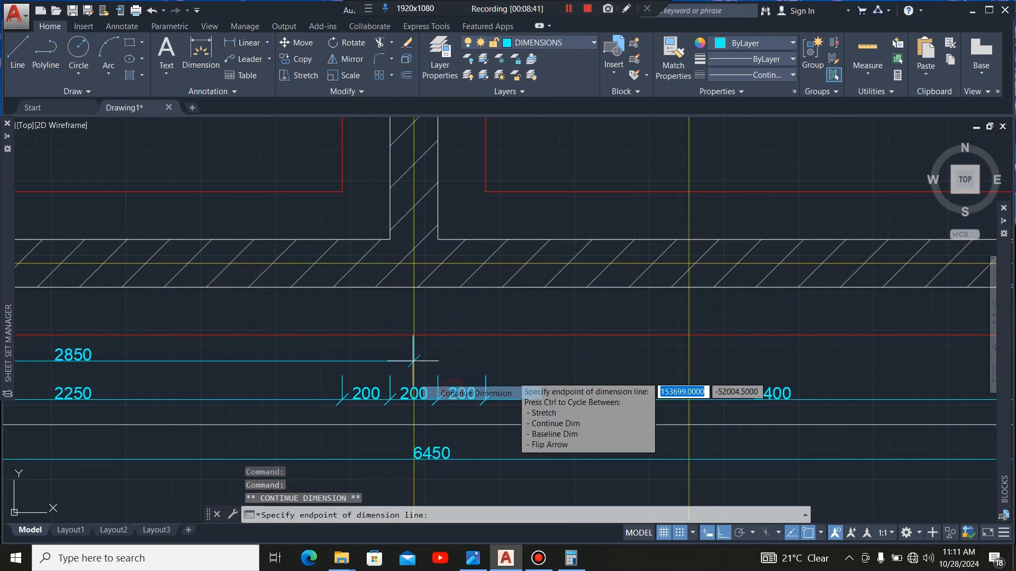
left_click(688, 335)
scroll(693, 328, "down", 5)
scroll(618, 333, "up", 5)
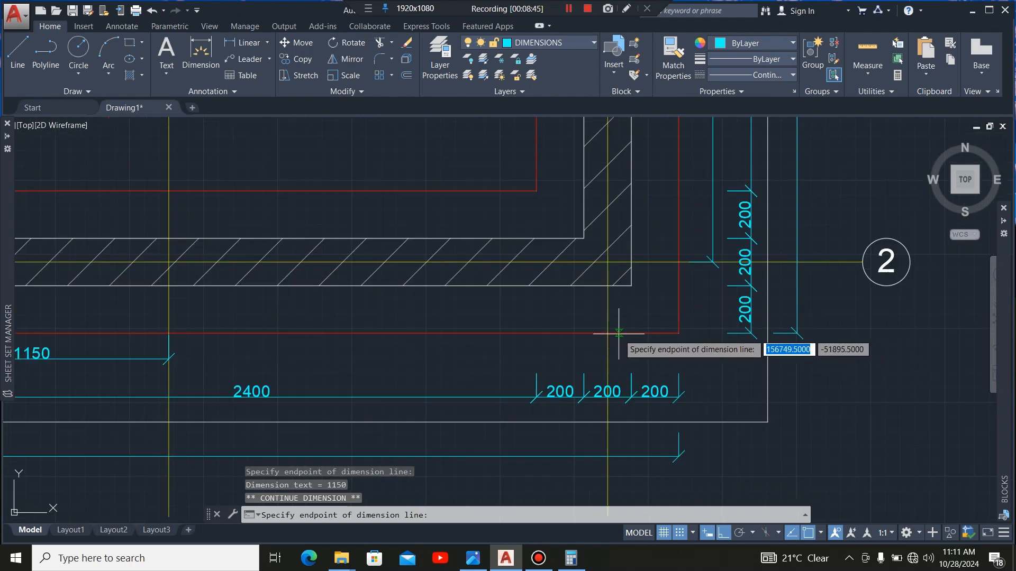
key("Escape")
scroll(608, 334, "down", 5)
key("Escape")
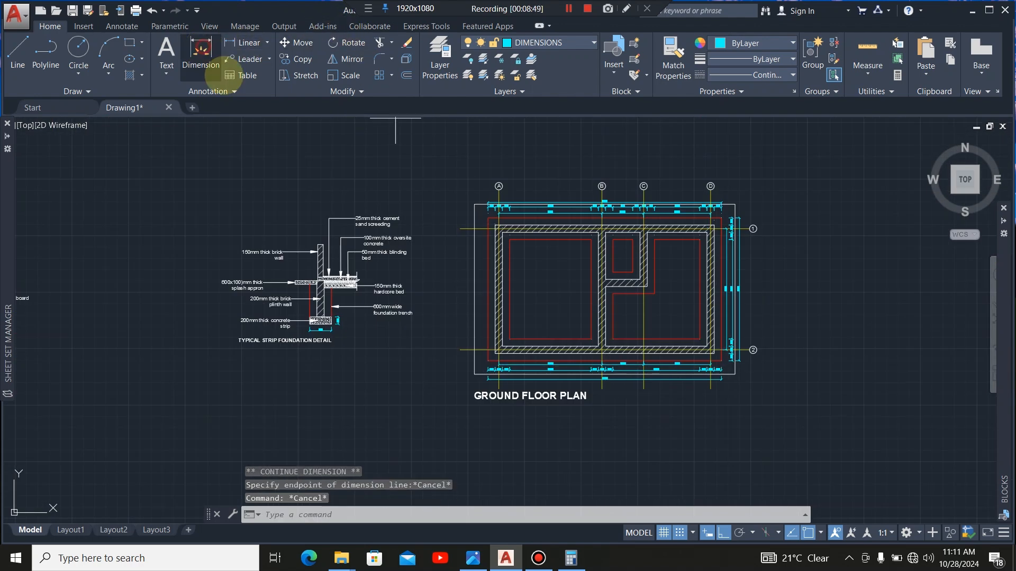
Dimension the full height of the outer trench line beside gridline A, placing it just outside the surrounding outline
left_click(202, 49)
scroll(529, 354, "up", 4)
key("Return")
left_click(421, 320)
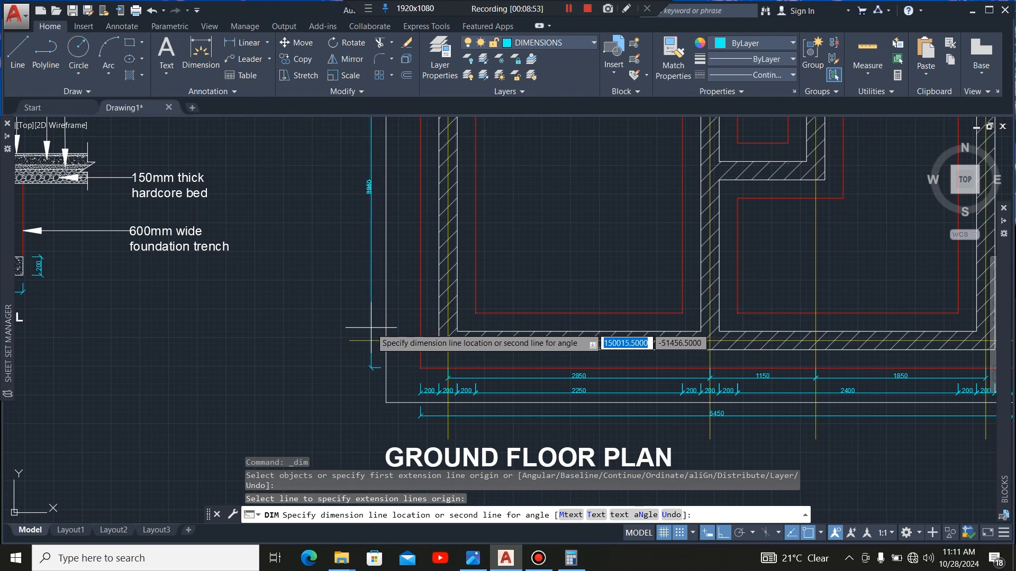
left_click(371, 328)
Dimension the gap between the outer trench line and outer wall face at gridline 2, placing it beside gridline A inside the surrounding outline
scroll(448, 350, "up", 6)
left_click(449, 425)
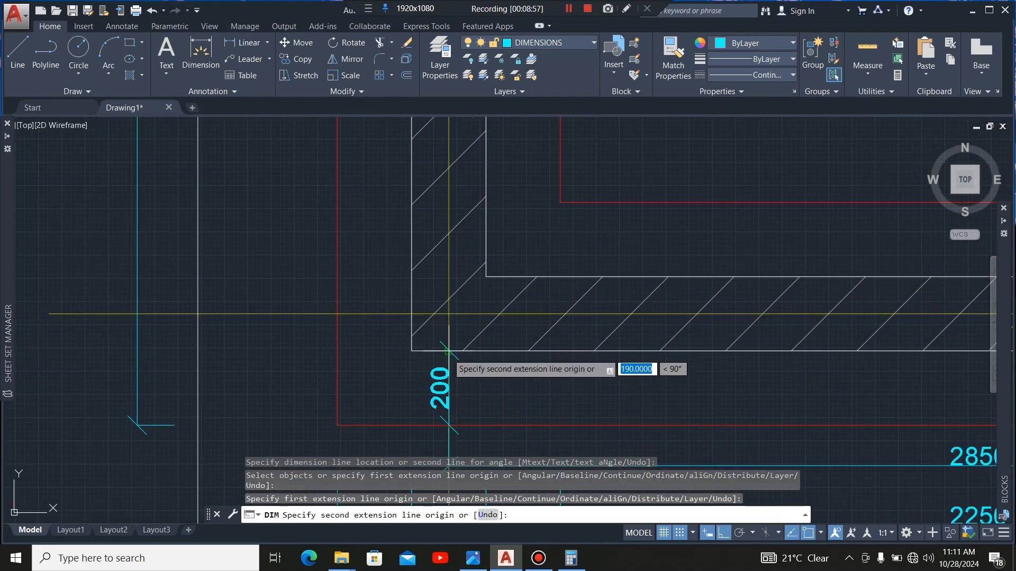
left_click(449, 351)
scroll(448, 351, "down", 4)
scroll(413, 351, "up", 3)
left_click(389, 367)
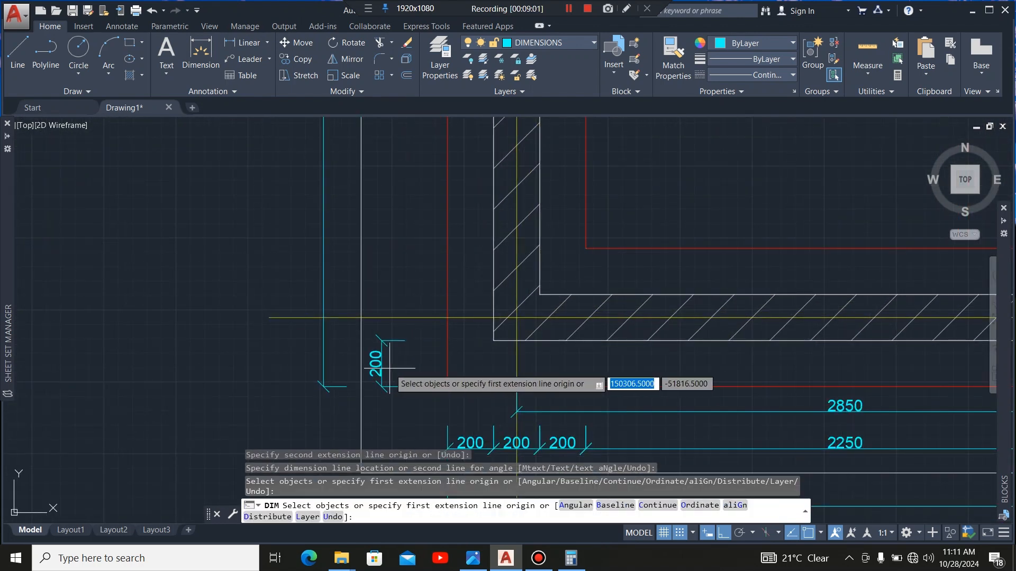
key("Return")
Continue the vertical dimension beside gridline A across the wall at gridline 2 and on to the inner trench line of the A–B room
left_click(383, 366)
mouse_move(382, 340)
left_click(439, 386)
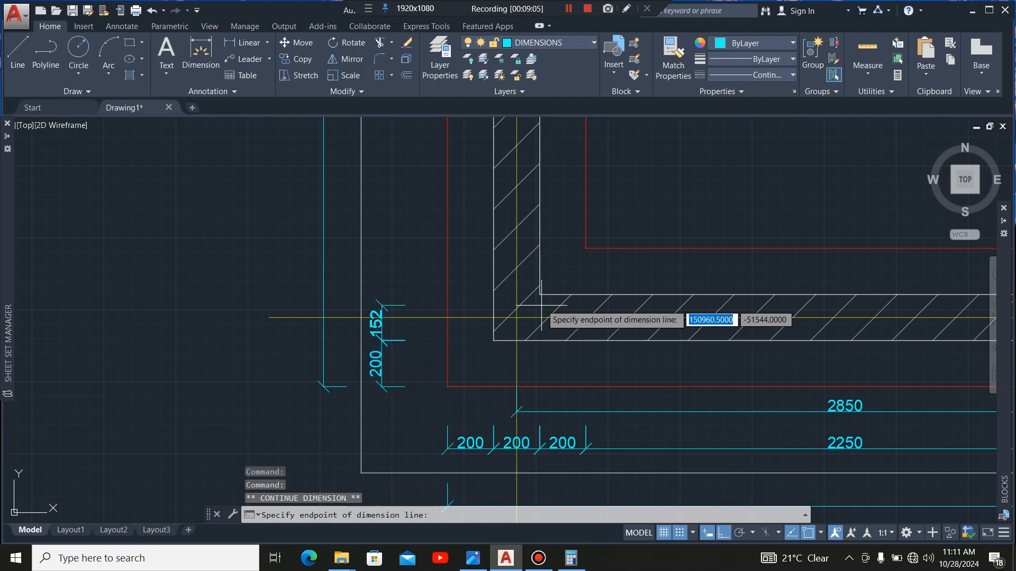
left_click(539, 295)
scroll(586, 248, "down", 5)
scroll(402, 273, "up", 4)
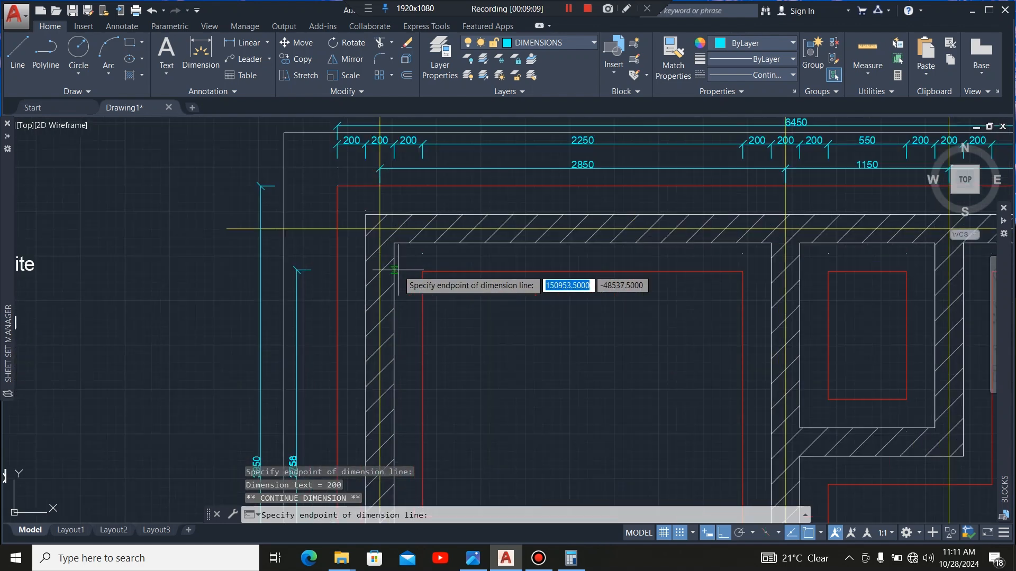
Continue the chain up to the inner trench line near gridline 1, across the wall and on to the outer trench line, ending the chain
left_click(422, 272)
left_click(394, 243)
left_click(366, 214)
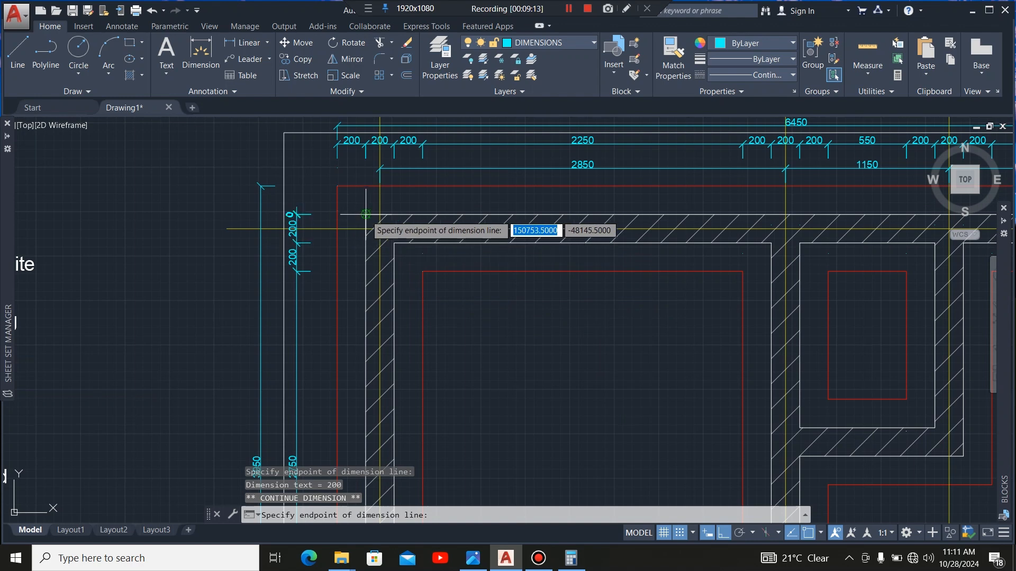
left_click(337, 186)
key("Escape")
Dimension the distance between gridlines 1 and 2 beside gridline A, placing it between the outer trench line and the vertical chain
left_click(201, 50)
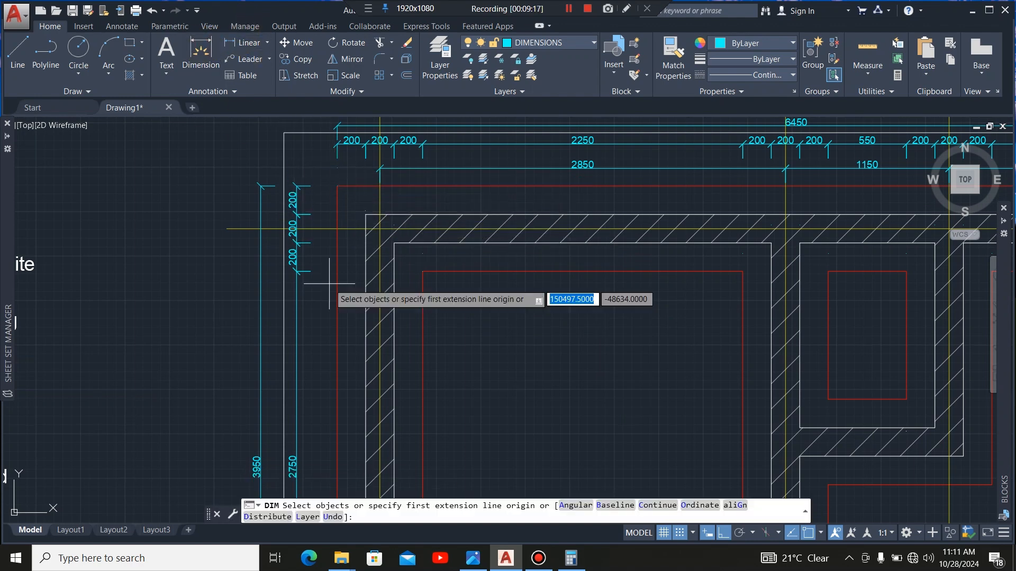
scroll(318, 254, "up", 2)
key("Return")
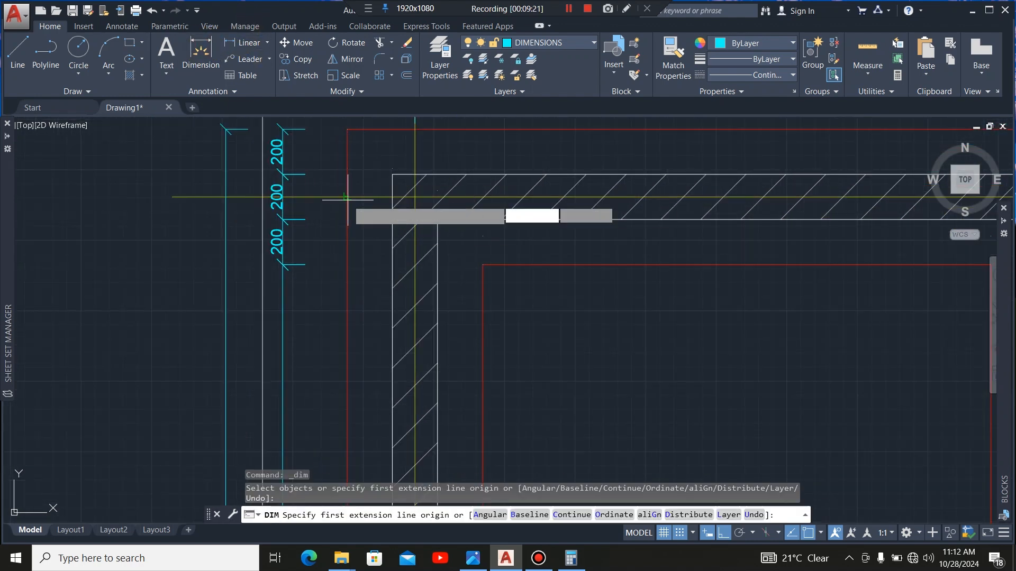
left_click(347, 197)
scroll(345, 158, "down", 8)
scroll(345, 268, "up", 6)
left_click(344, 299)
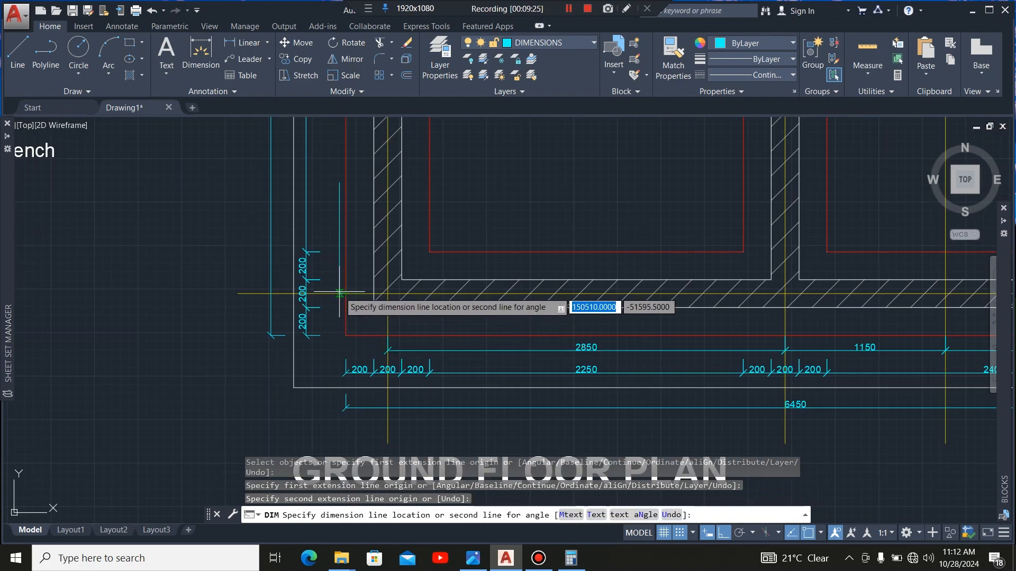
scroll(352, 296, "down", 6)
scroll(338, 286, "up", 8)
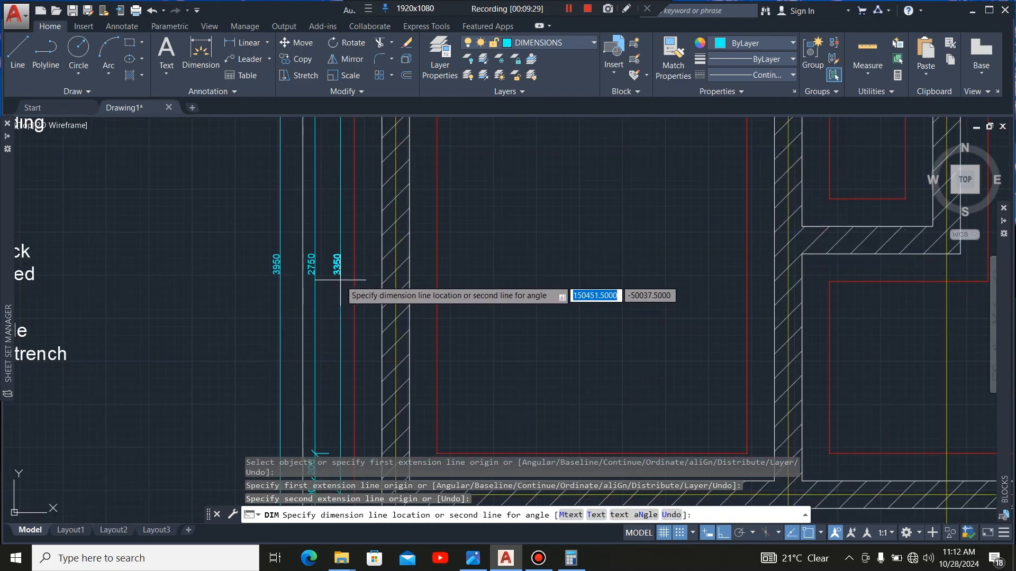
left_click(341, 280)
Dimension the gap between the inner trench line and wall face at gridline 2 inside the B–D room, placing it near the trench corner by gridline B
scroll(338, 284, "down", 6)
scroll(318, 286, "up", 5)
scroll(439, 397, "down", 5)
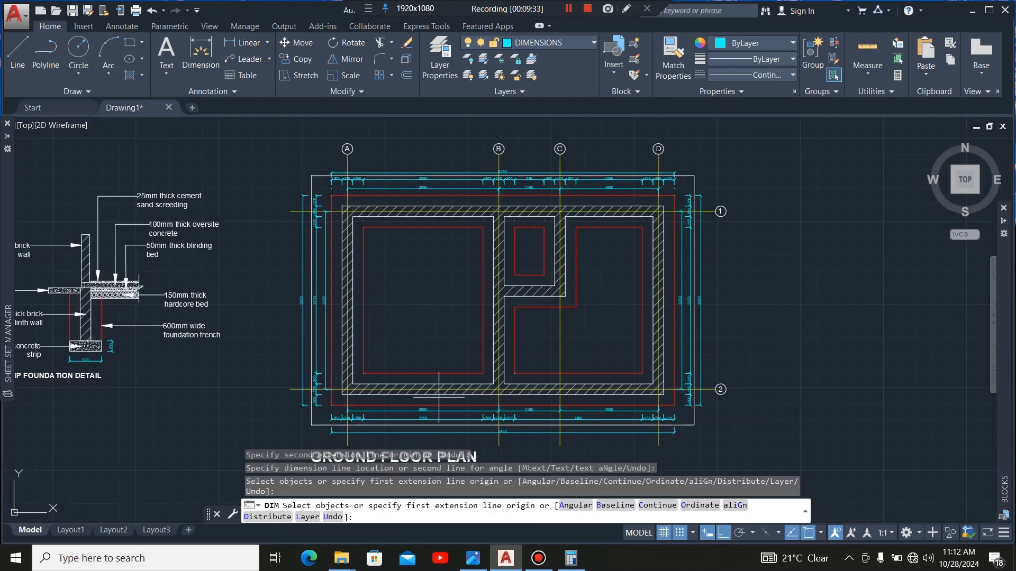
scroll(476, 371, "up", 5)
scroll(516, 318, "up", 4)
left_click(505, 297)
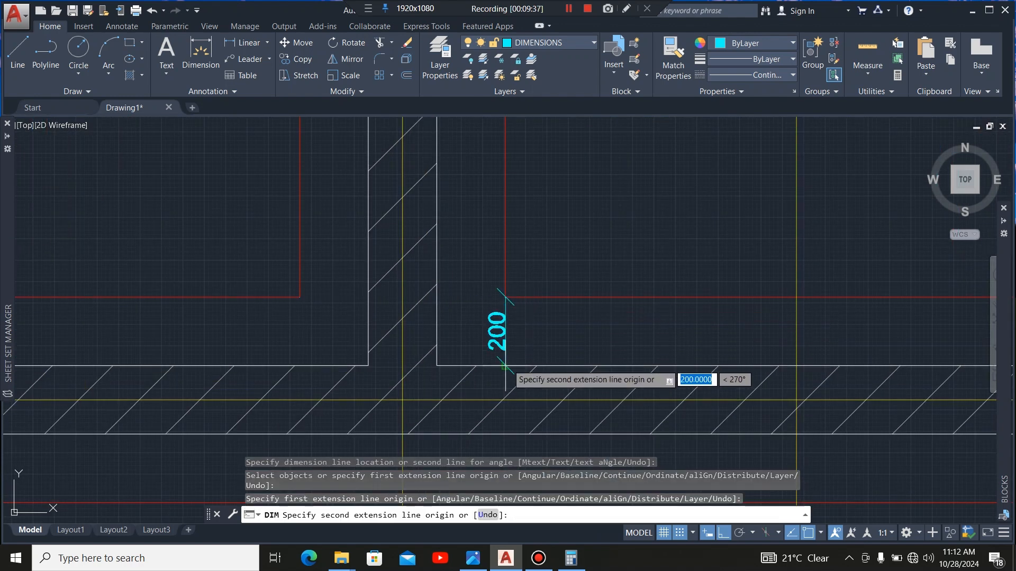
left_click(504, 366)
left_click(550, 331)
key("Return")
Place the trench-to-wall dimension at gridline 2 and continue it up to the upper inner trench line and the lower face of the B–C cross wall
left_click(550, 322)
mouse_move(550, 298)
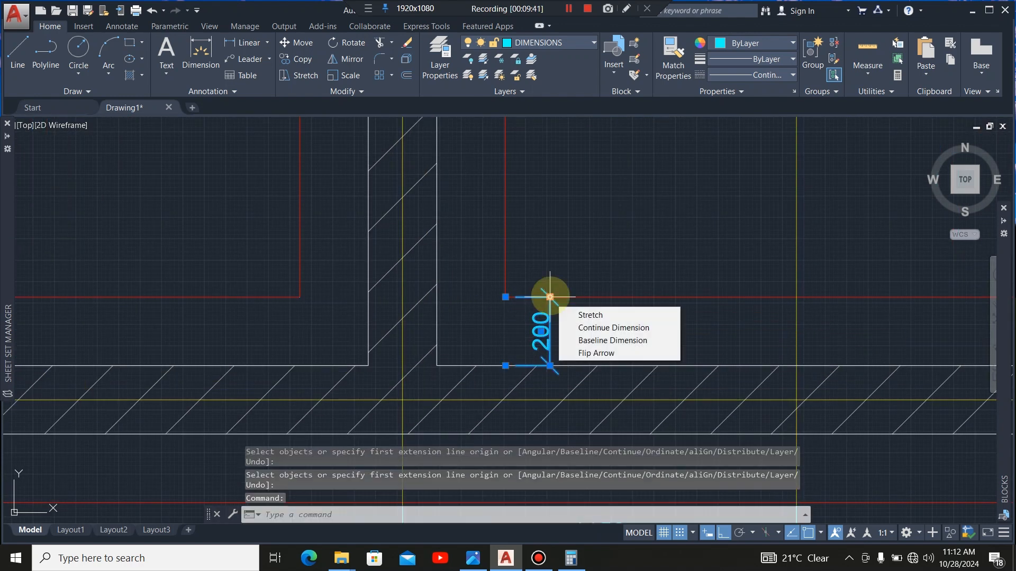
left_click(608, 327)
scroll(460, 295, "down", 5)
scroll(415, 279, "up", 6)
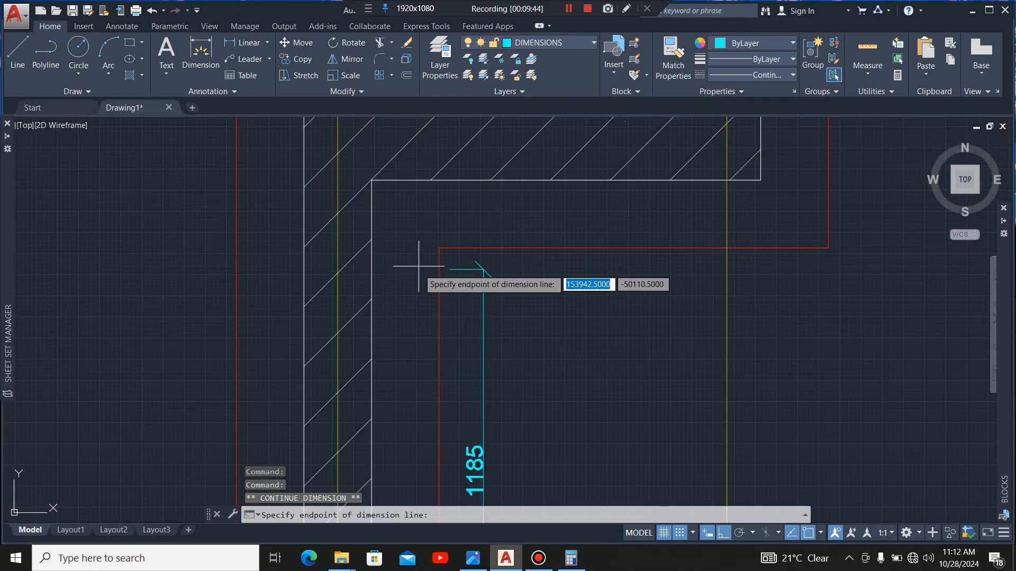
left_click(438, 247)
left_click(371, 180)
Continue the vertical chain across the cross wall below the small B–C room and on to that room's lower inner trench line
scroll(373, 182, "down", 5)
scroll(456, 224, "up", 6)
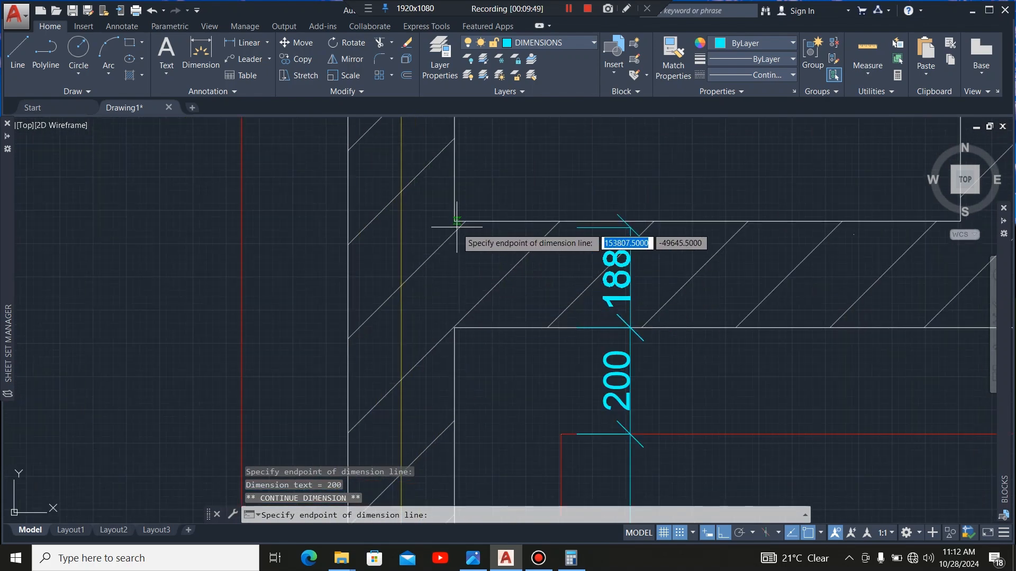
left_click(456, 225)
scroll(468, 328, "down", 3)
left_click(485, 291)
Continue the chain to the small room's upper inner trench line and the wall face near gridline 1, ending the chain
scroll(490, 288, "down", 4)
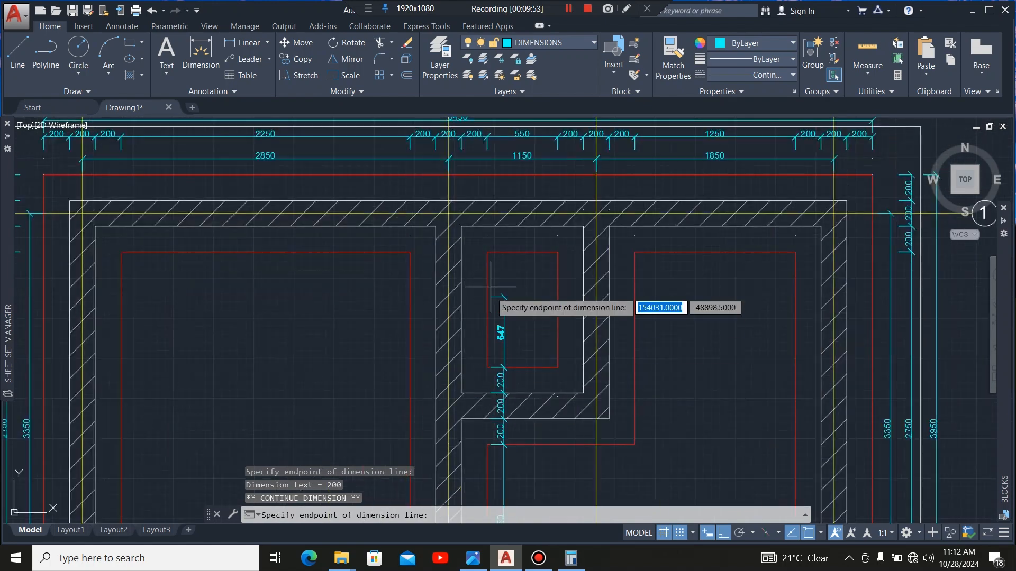
scroll(490, 288, "up", 6)
left_click(458, 276)
left_click(355, 172)
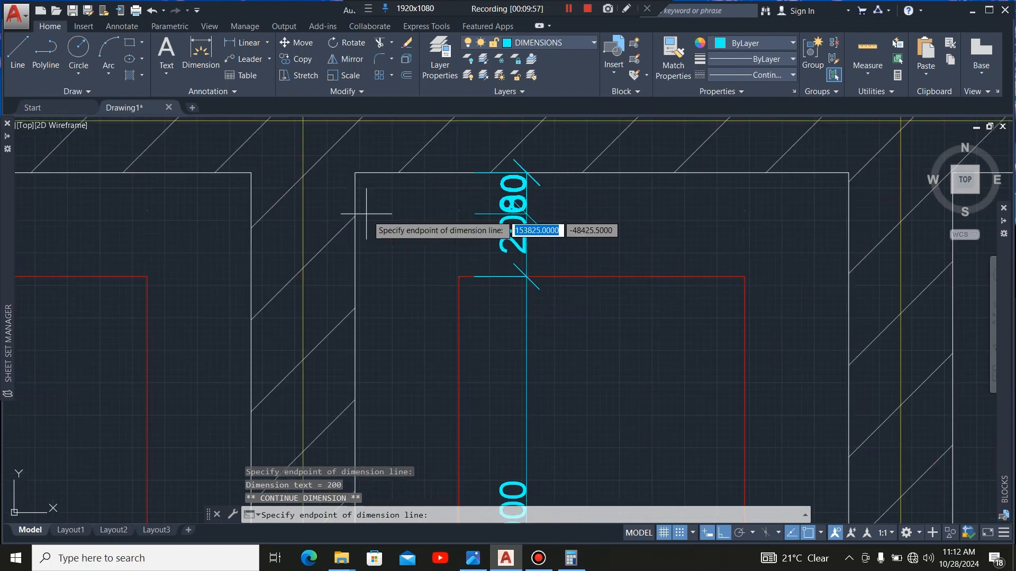
scroll(449, 253, "down", 6)
key("Escape")
scroll(495, 330, "down", 3)
key("Escape")
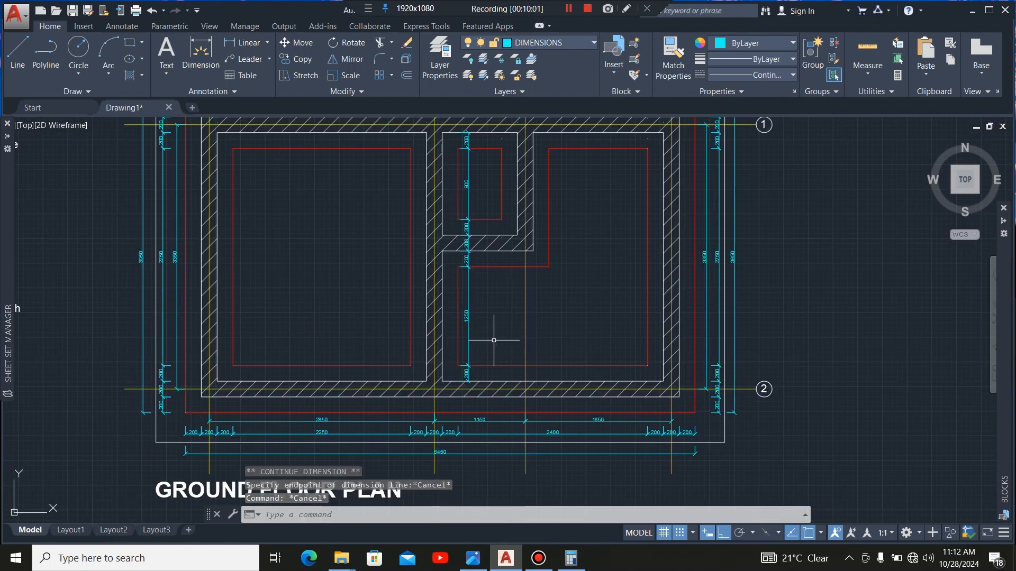
Make TEXT the current layer and add multiline text reading LEGEND in the empty area beside gridline D of the plan
scroll(431, 333, "down", 4)
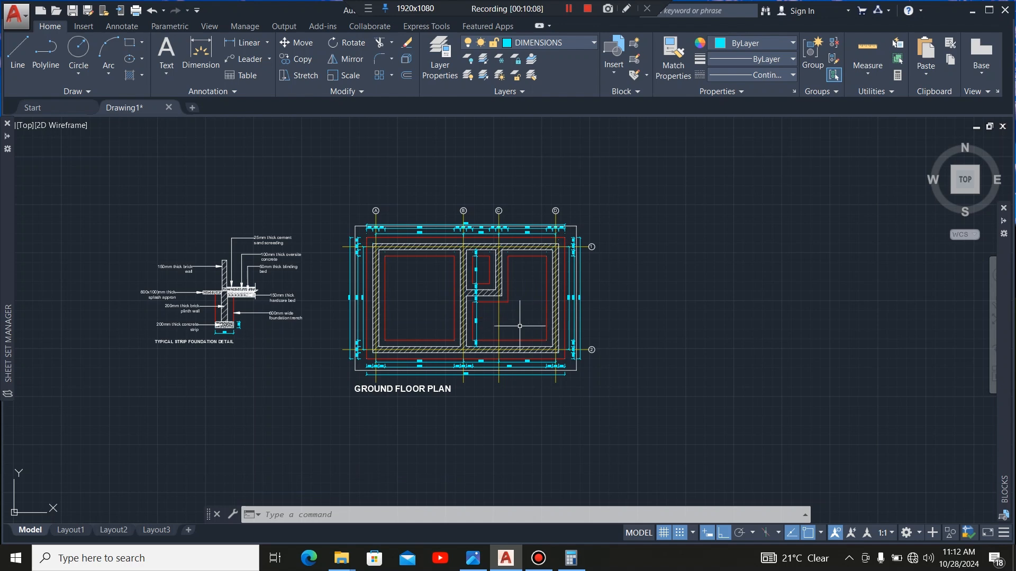
scroll(520, 326, "up", 2)
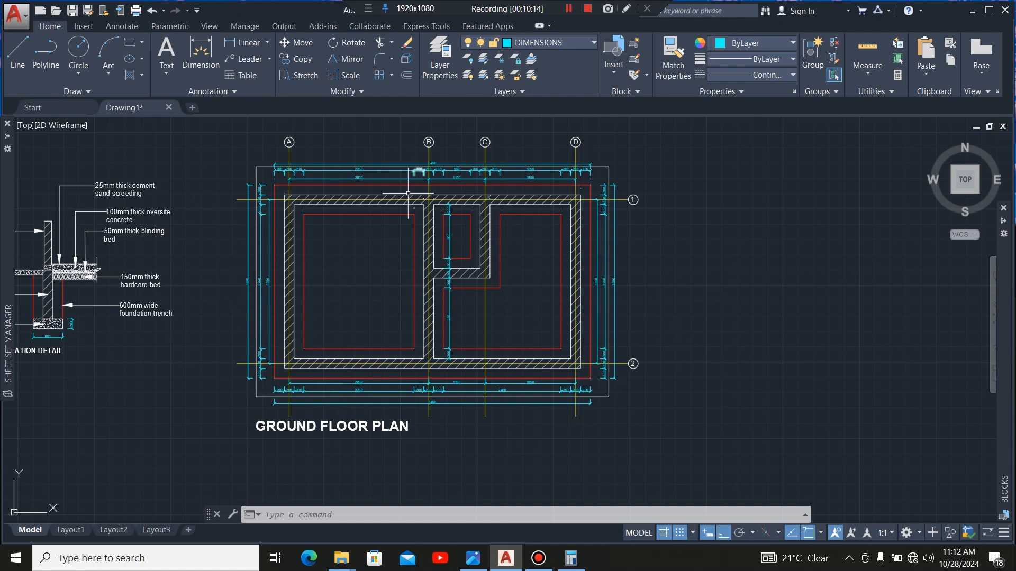
left_click(575, 40)
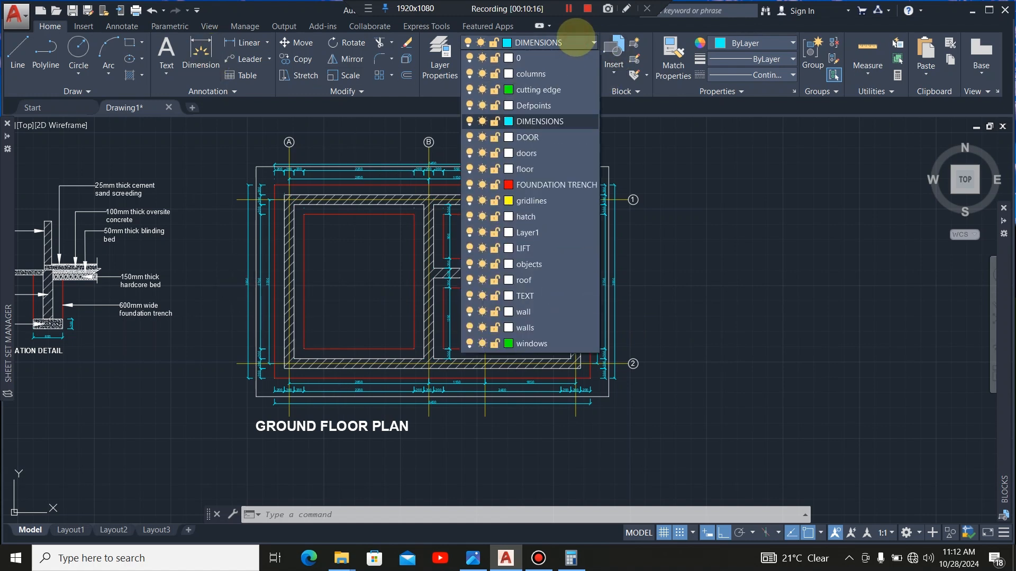
left_click(553, 294)
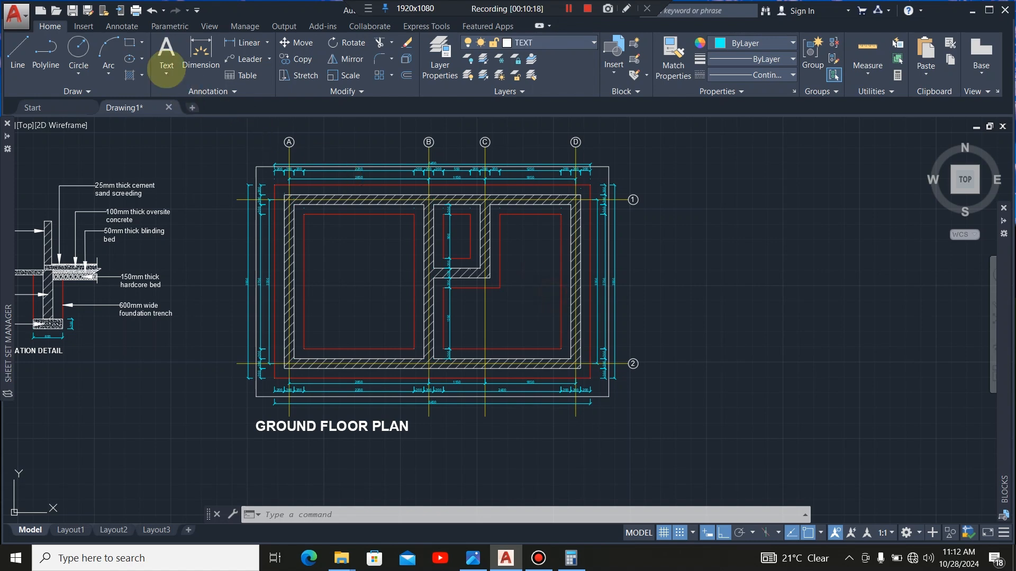
left_click(166, 47)
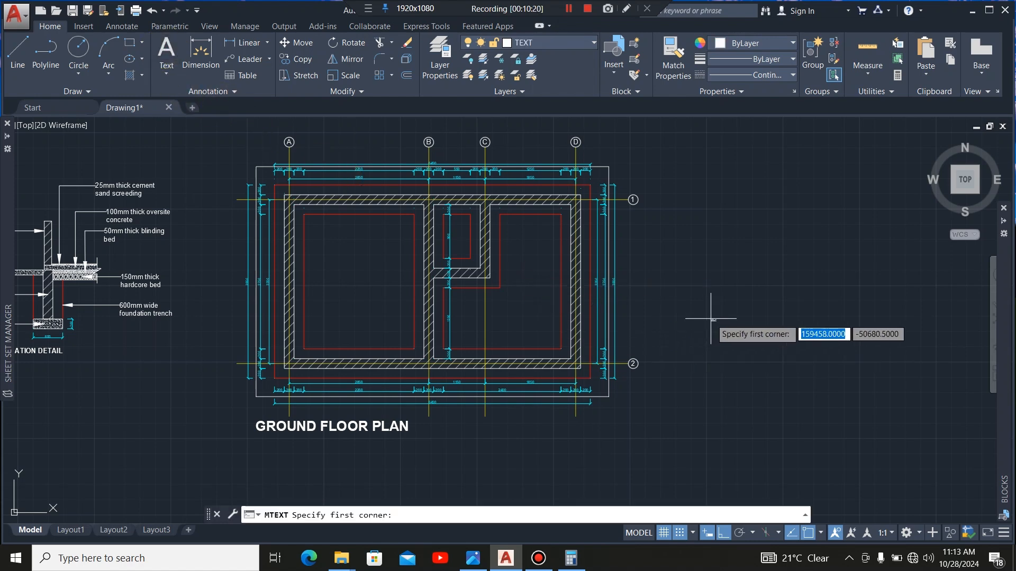
scroll(796, 316, "up", 2)
left_click(572, 302)
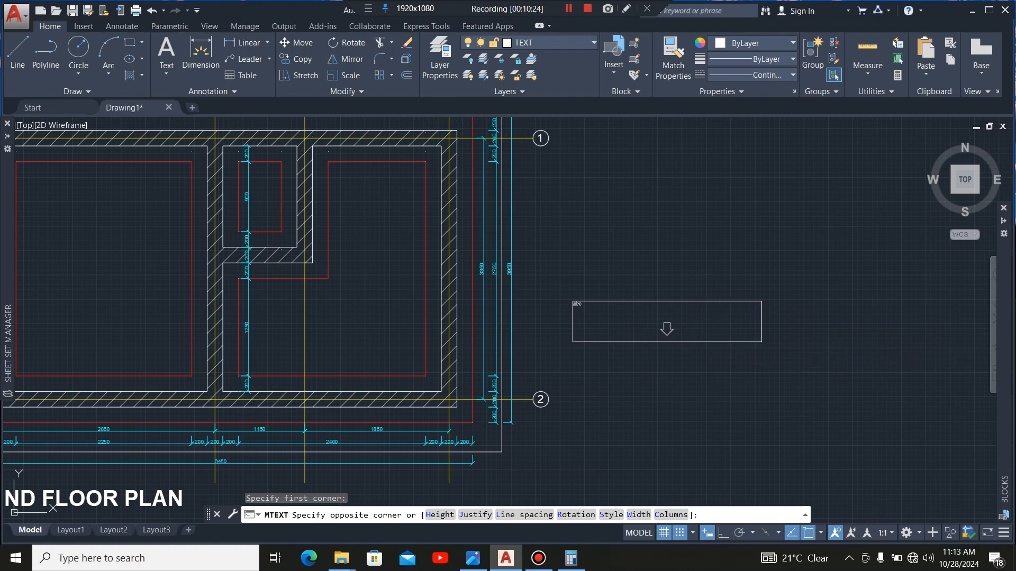
left_click(762, 341)
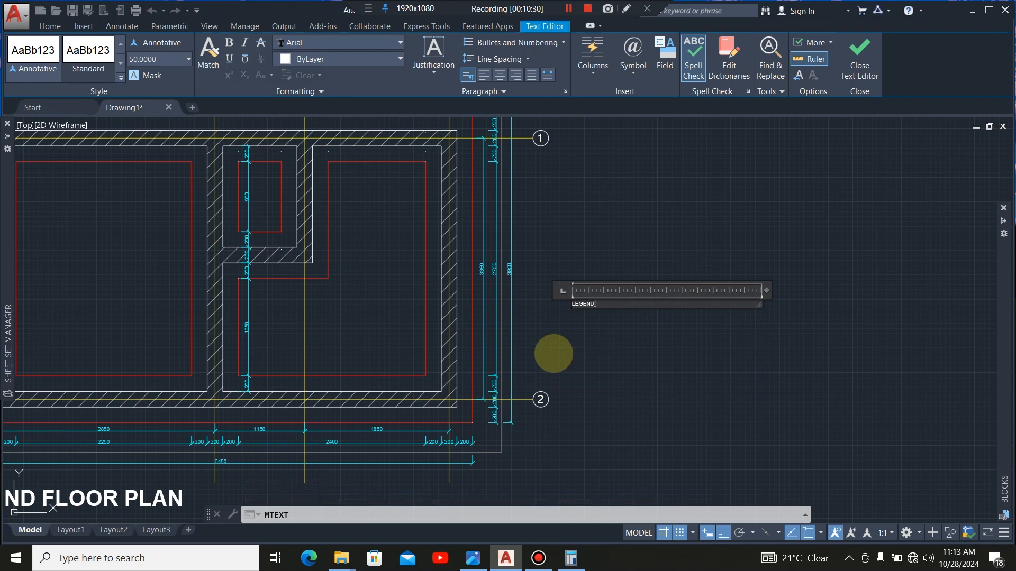
Set the LEGEND text height to 200, underline it and finish the text
scroll(596, 304, "up", 4)
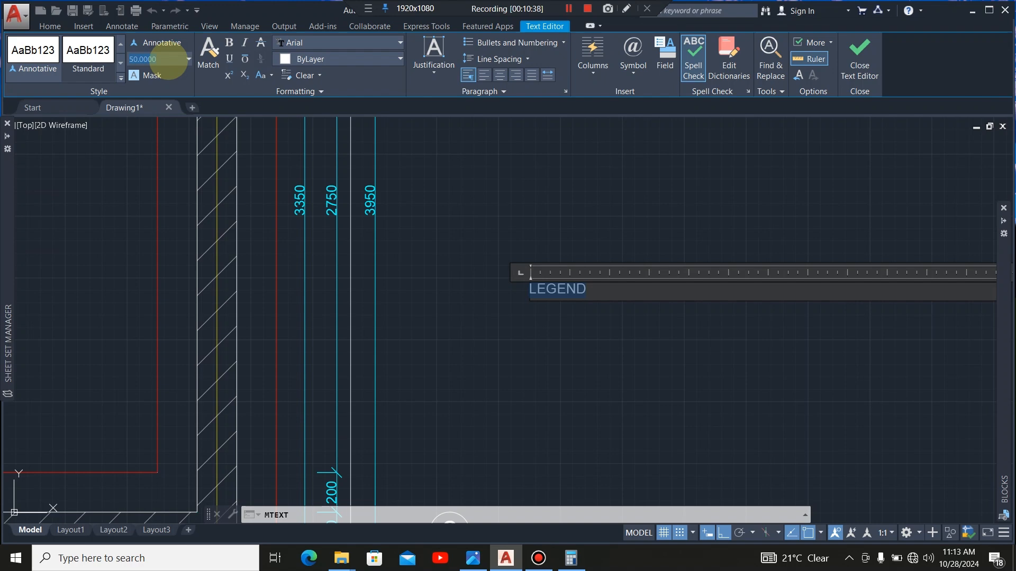
key("Return")
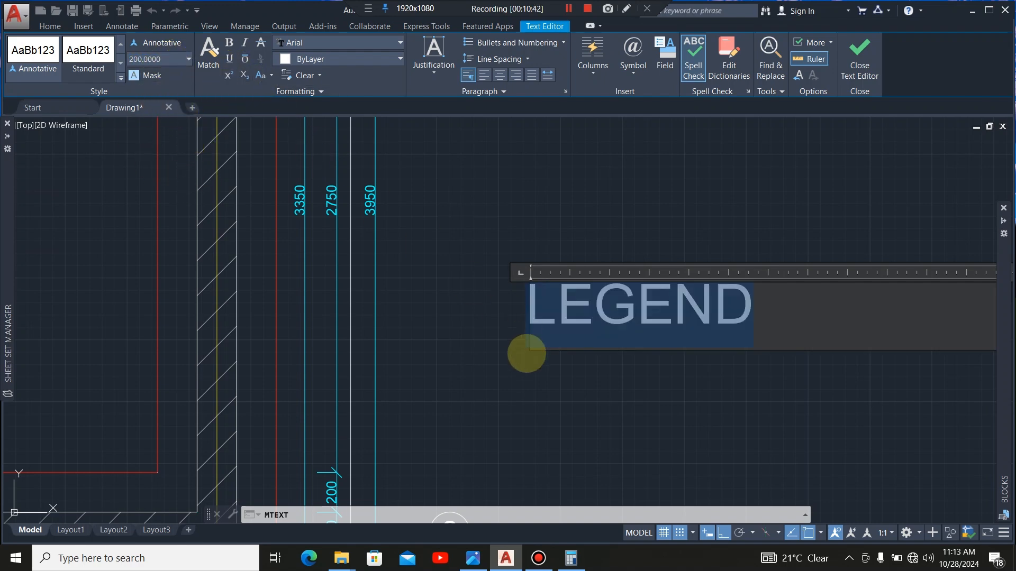
scroll(527, 353, "down", 4)
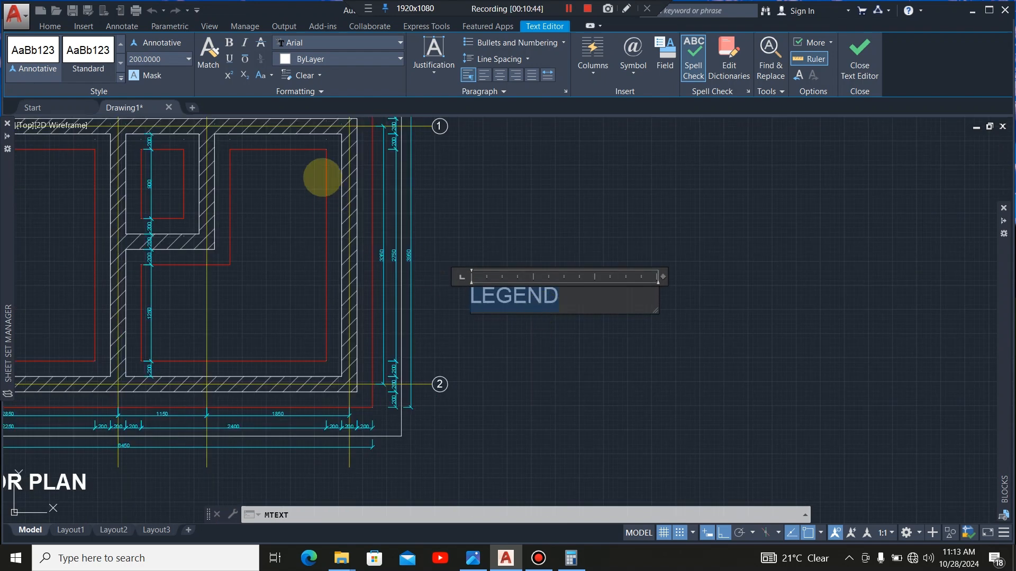
left_click(508, 344)
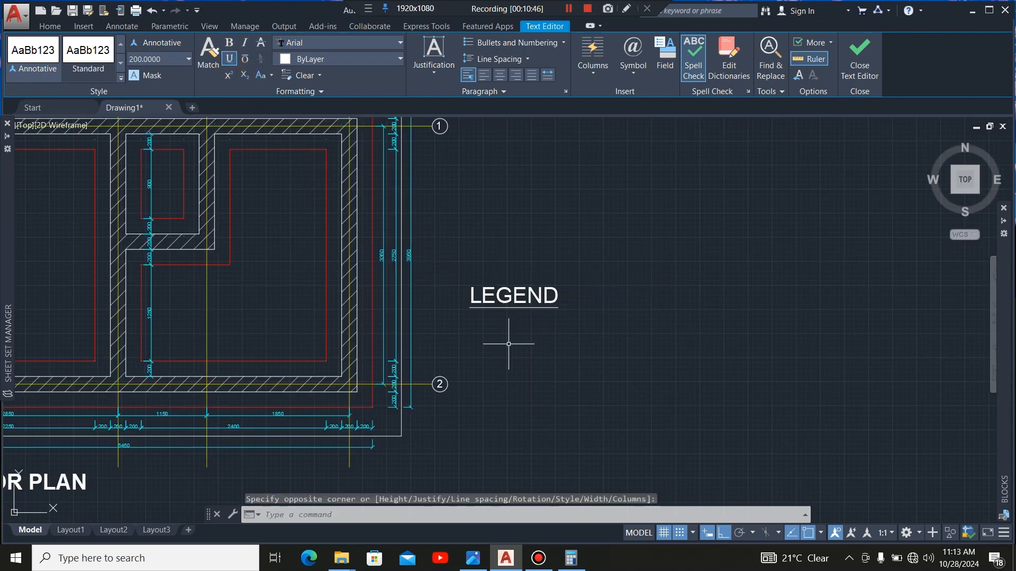
Draw a 500 by 500 square at the LEGEND heading with the Rectangle command
scroll(616, 353, "down", 2)
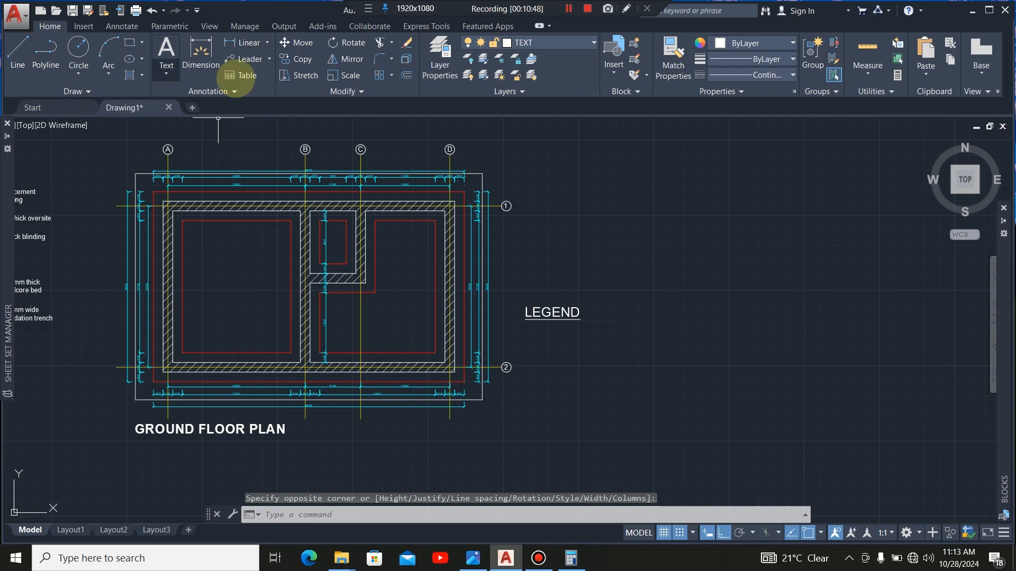
left_click(128, 43)
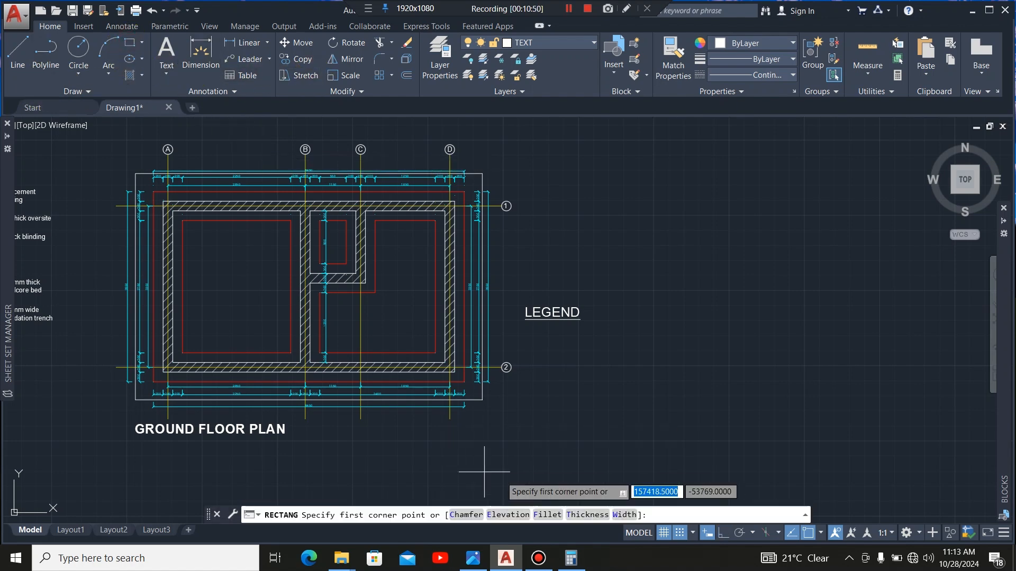
scroll(552, 353, "up", 2)
left_click(515, 316)
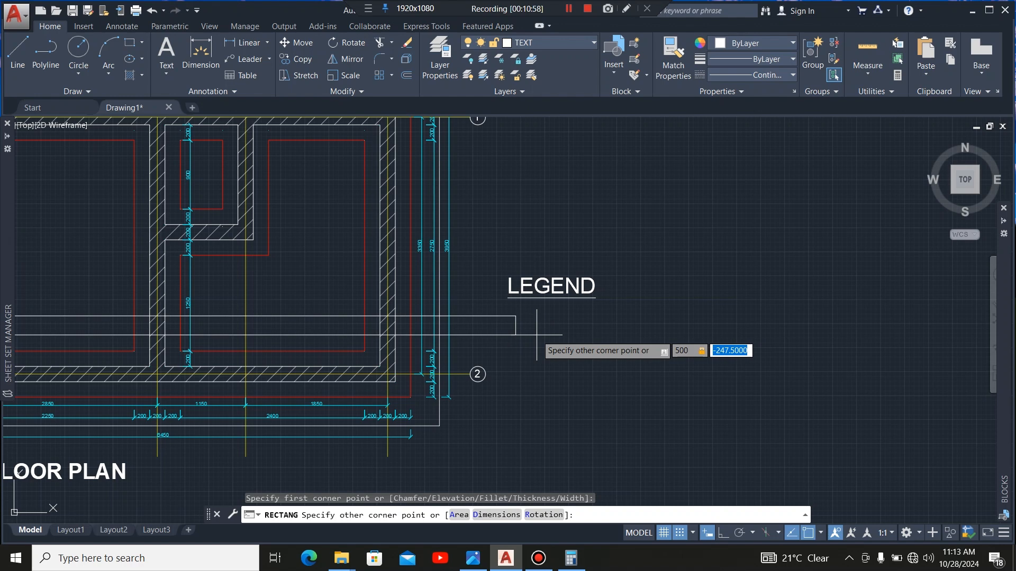
key("Return")
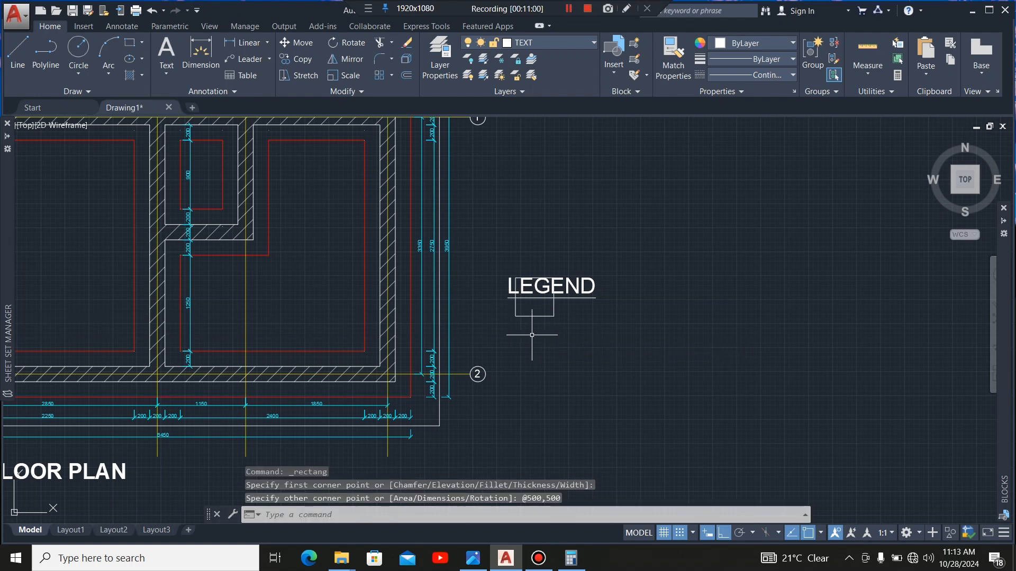
Move the square straight down so it sits clear below the underlined LEGEND heading
scroll(512, 334, "up", 4)
left_click(529, 284)
left_click(516, 328)
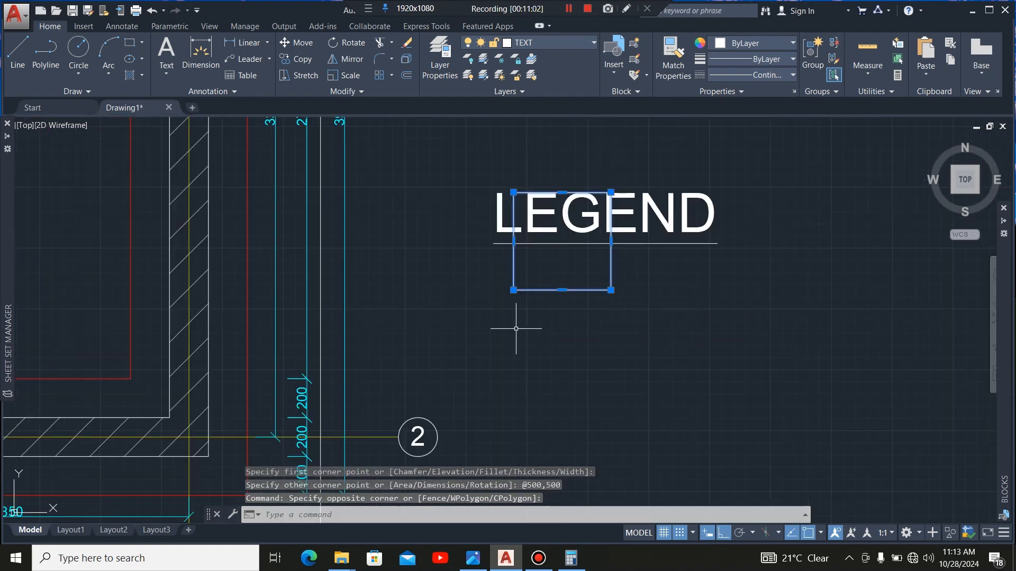
left_click(297, 47)
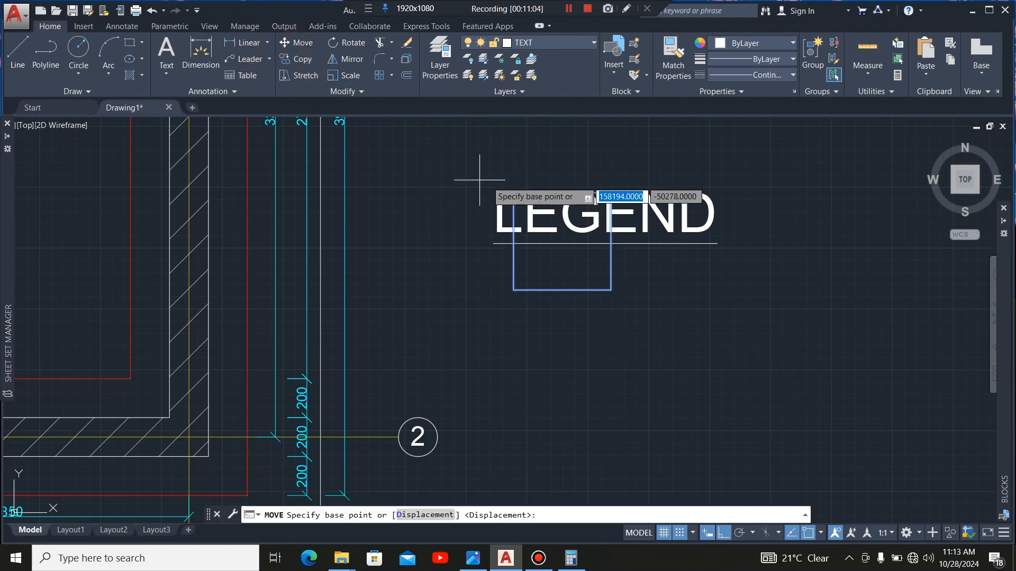
left_click(513, 192)
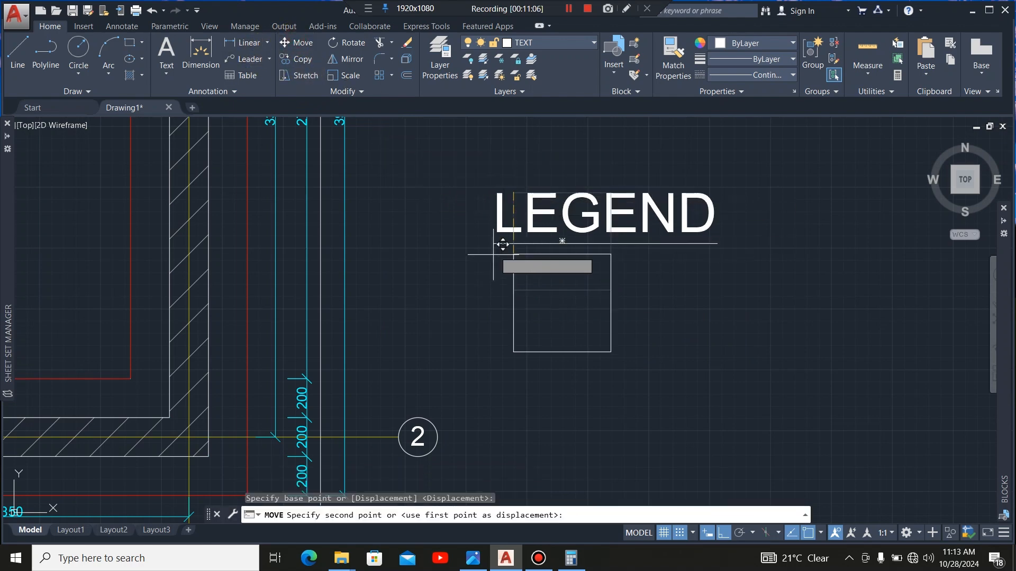
left_click(514, 278)
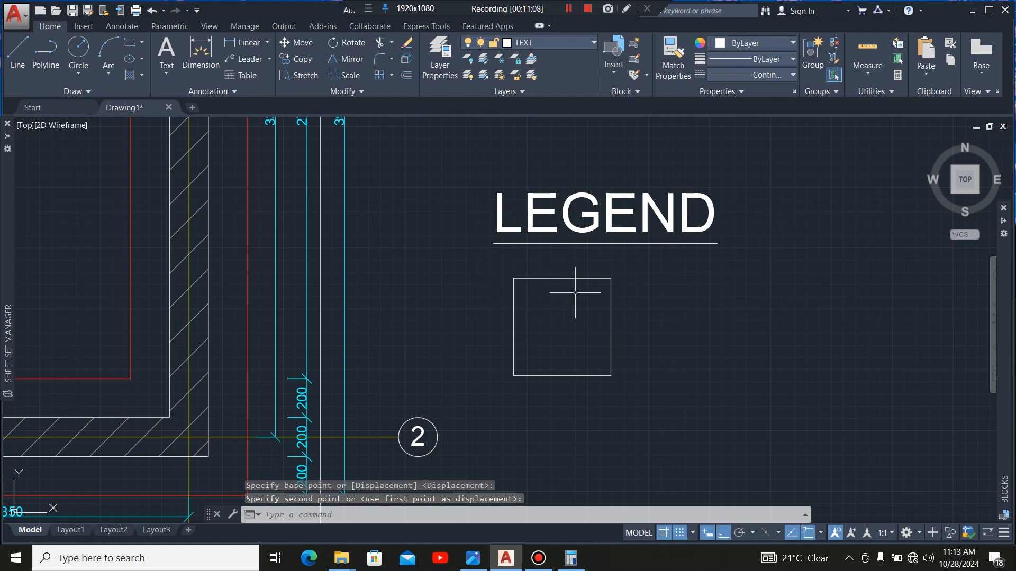
Move the square sideways so its edge lines up with the start of the LEGEND underline
left_click(612, 278)
left_click(515, 300)
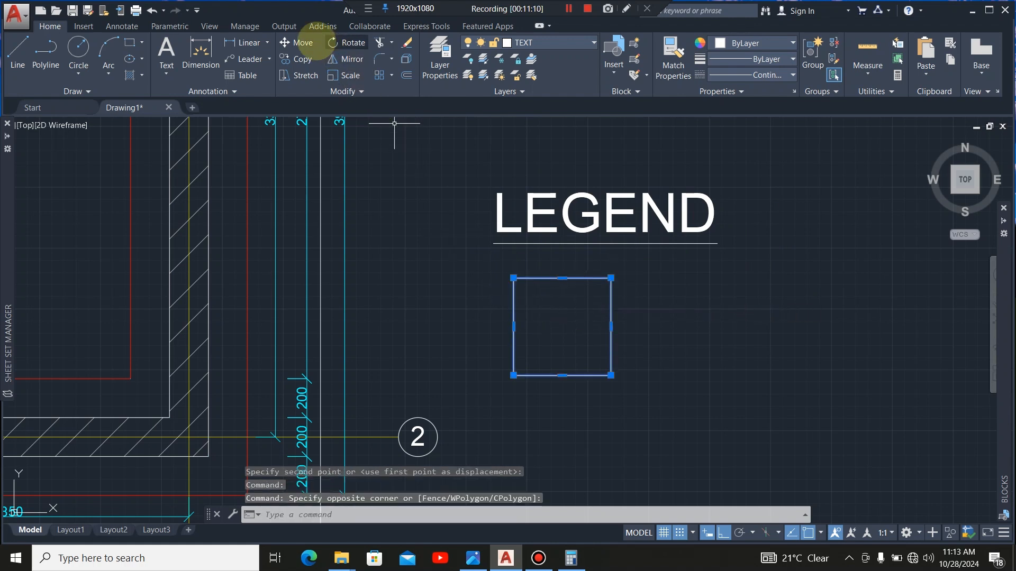
left_click(303, 43)
left_click(565, 261)
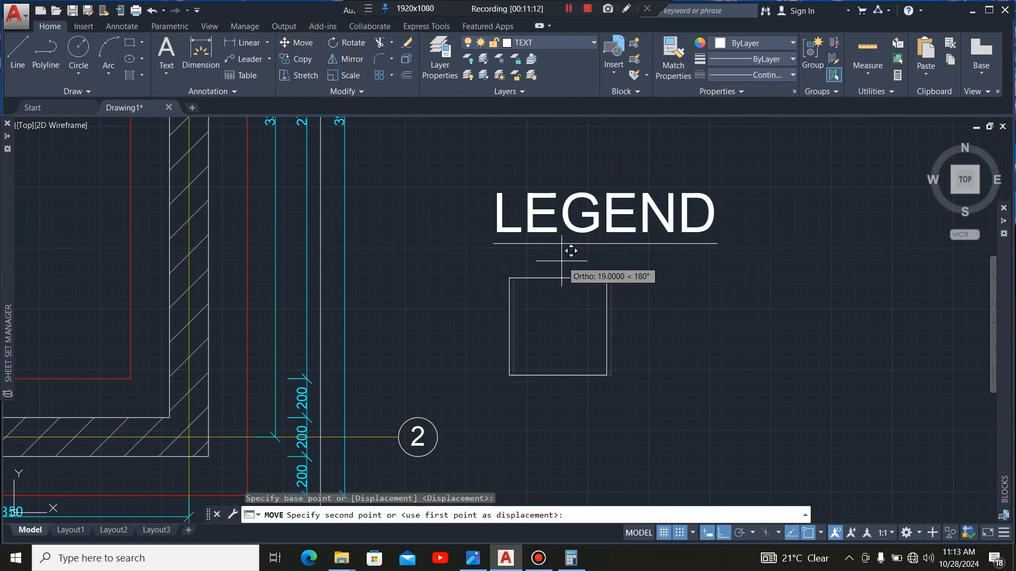
left_click(546, 260)
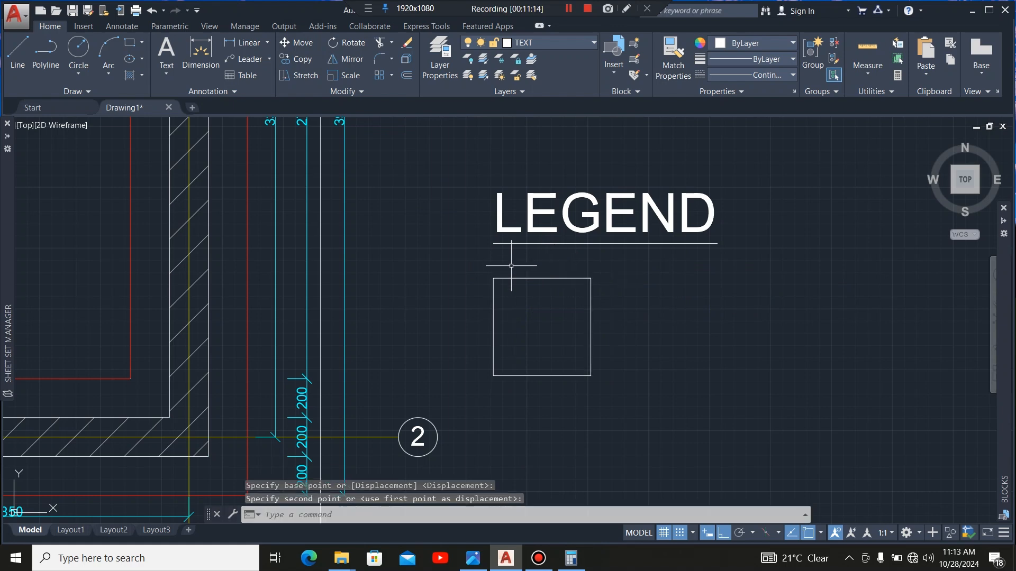
Make hatch the current layer and fill the legend square with the diagonal wall hatch
scroll(468, 308, "down", 4)
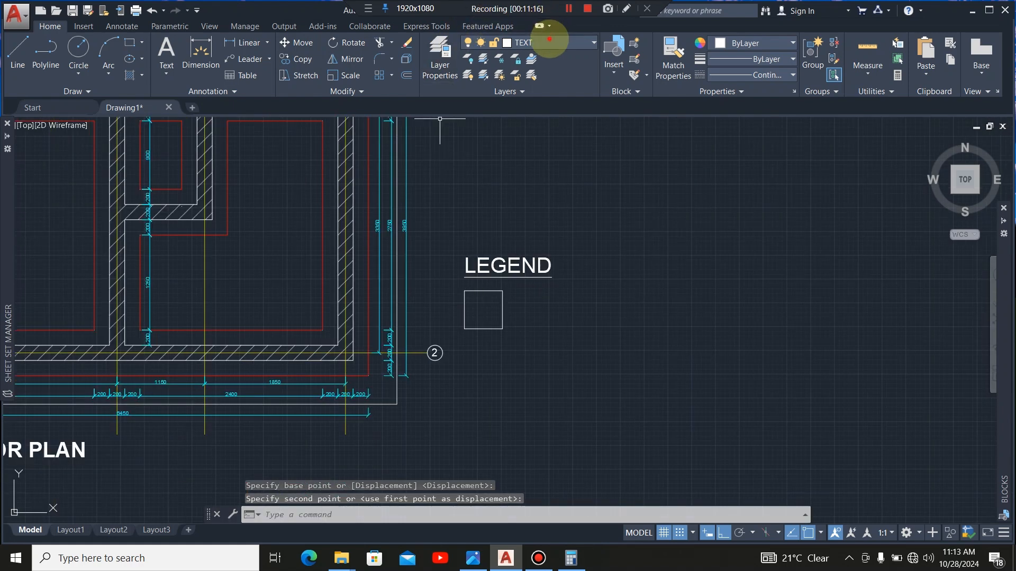
left_click(550, 39)
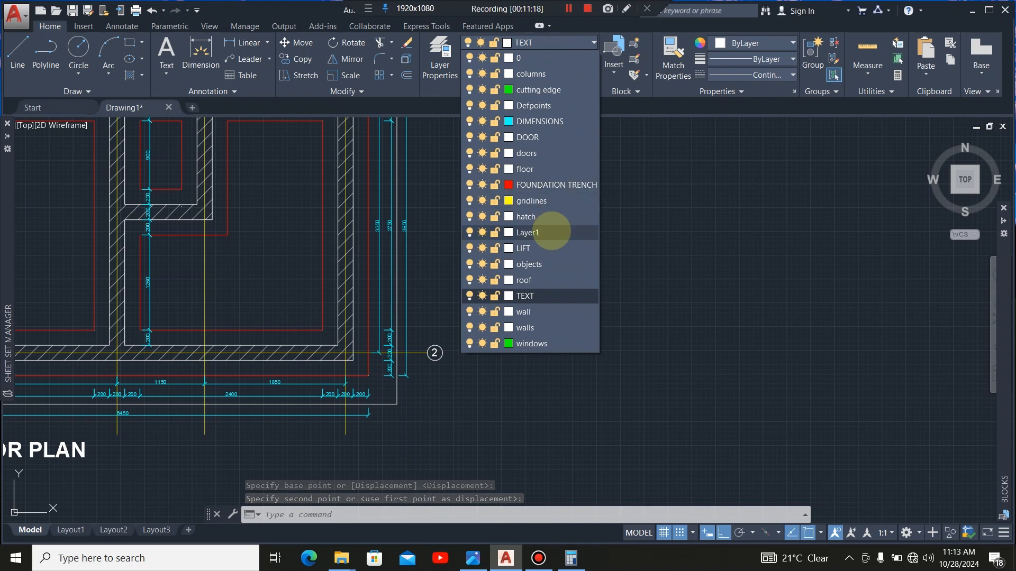
left_click(550, 215)
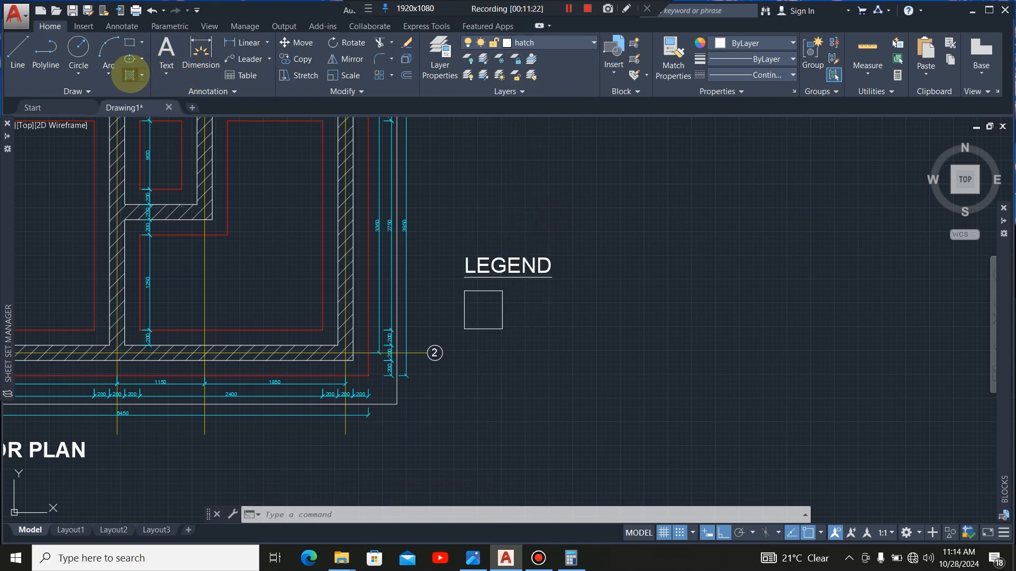
left_click(129, 75)
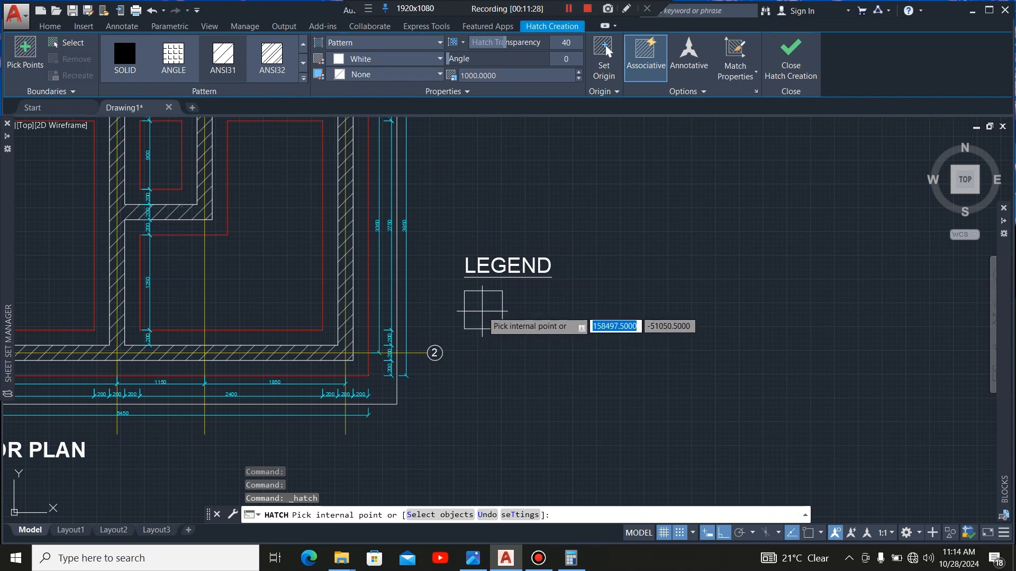
left_click(485, 308)
key("Escape")
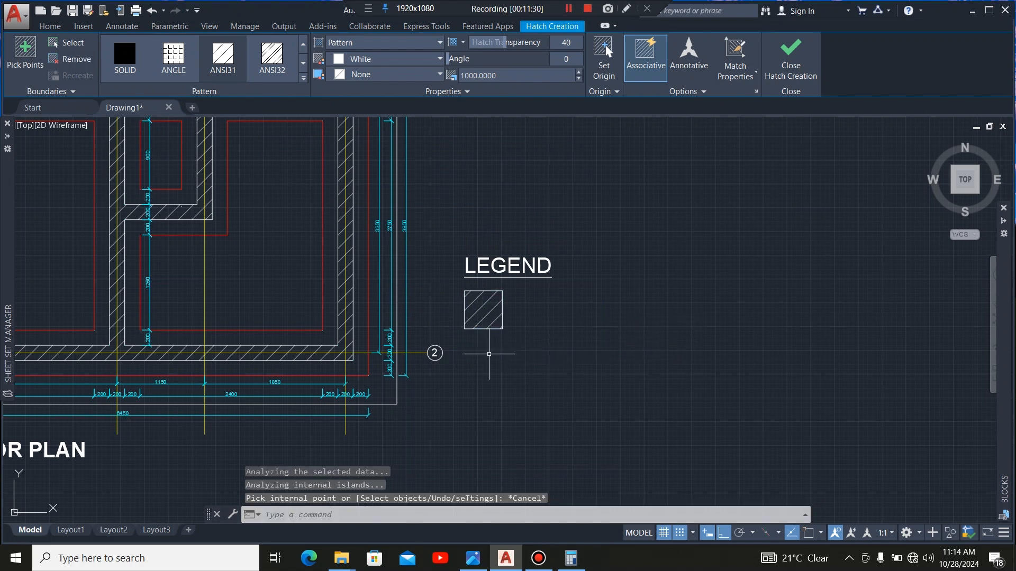
Copy the legend square straight down by 655, leaving a gap below the hatched one
scroll(494, 355, "up", 2)
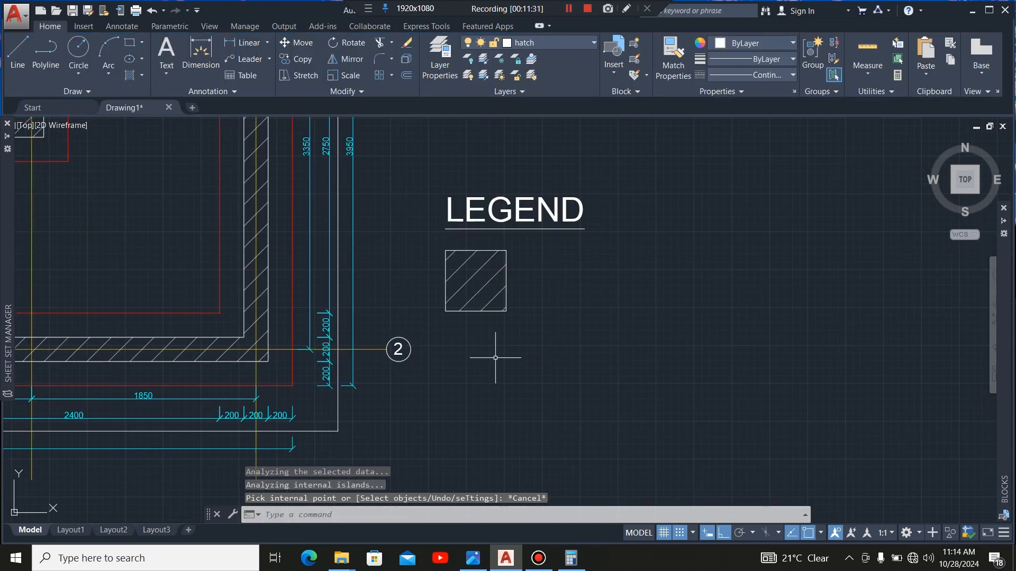
left_click(507, 311)
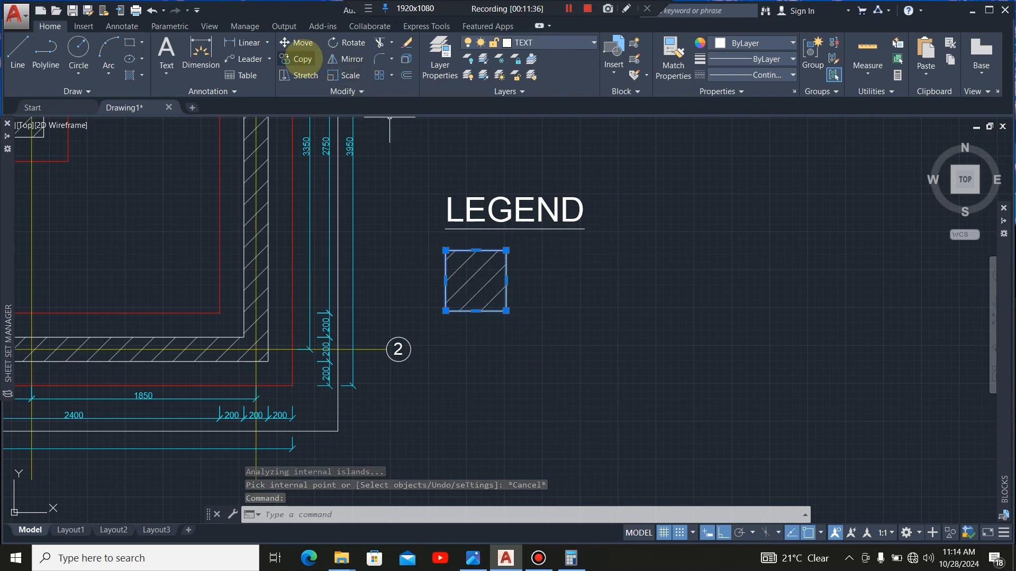
left_click(297, 58)
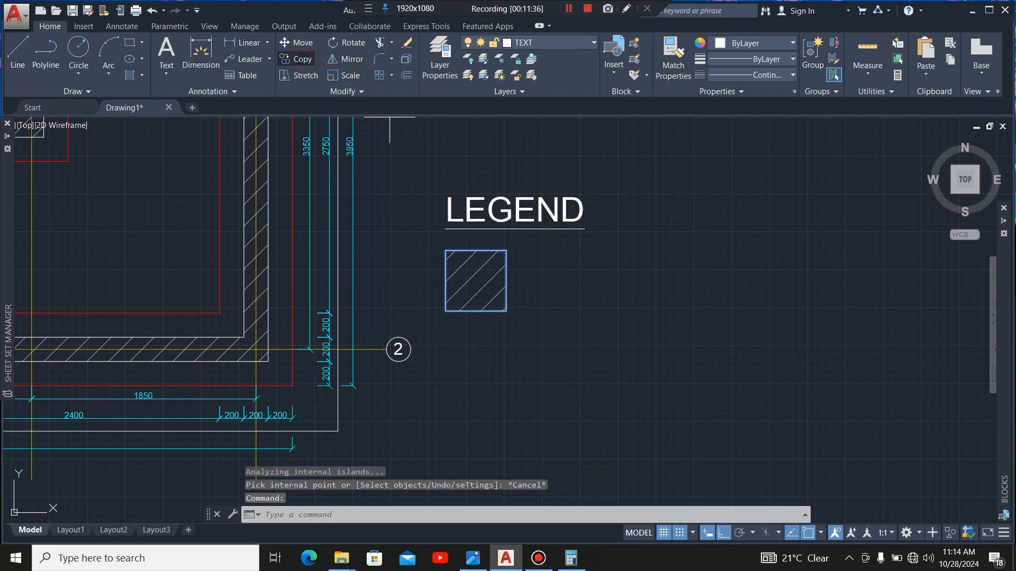
left_click(446, 251)
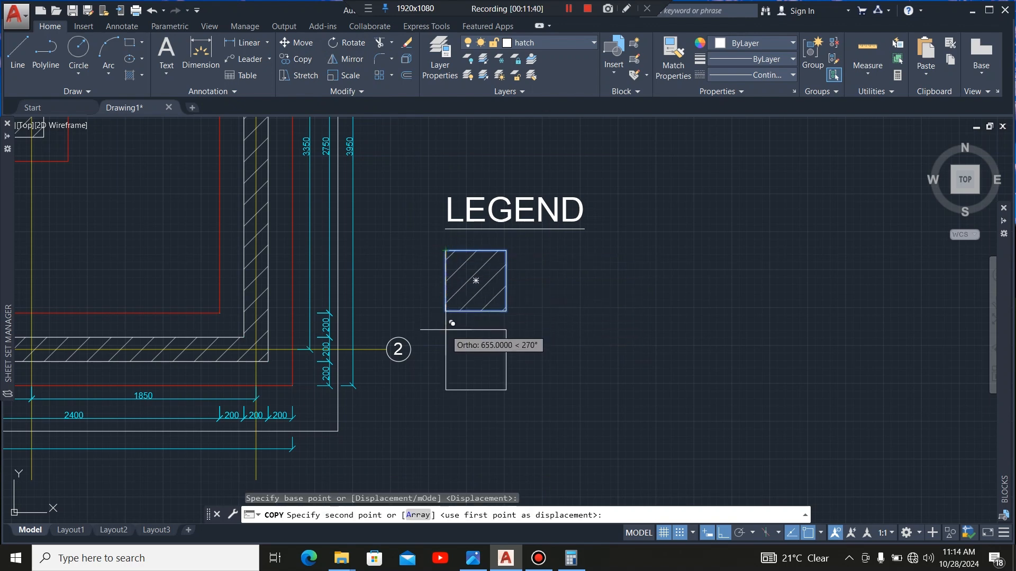
left_click(446, 330)
key("Escape")
scroll(497, 377, "up", 2)
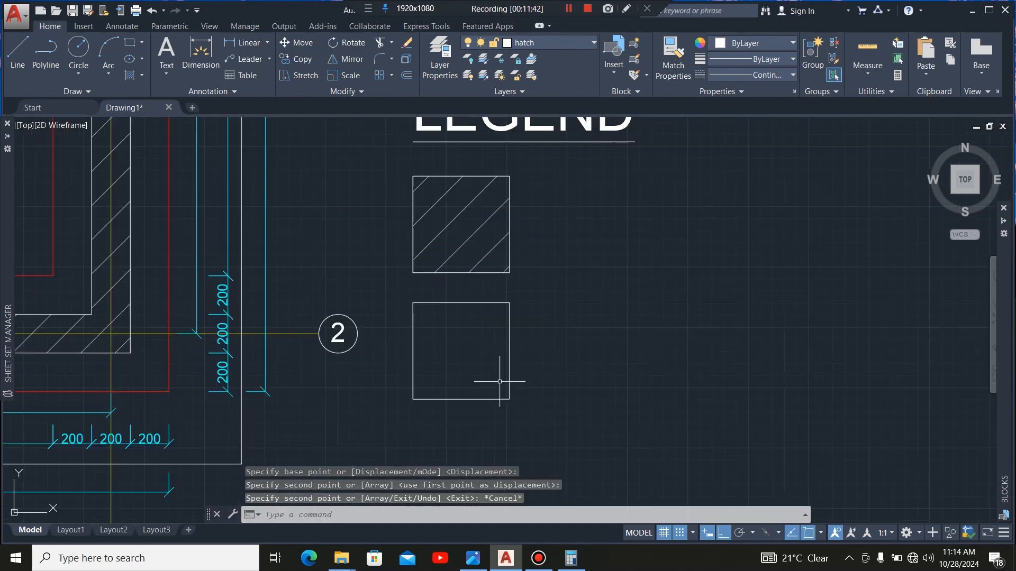
Make FOUNDATION TRENCH the current layer and draw a horizontal line across the upper part of the empty legend square
scroll(612, 305, "down", 2)
left_click(573, 43)
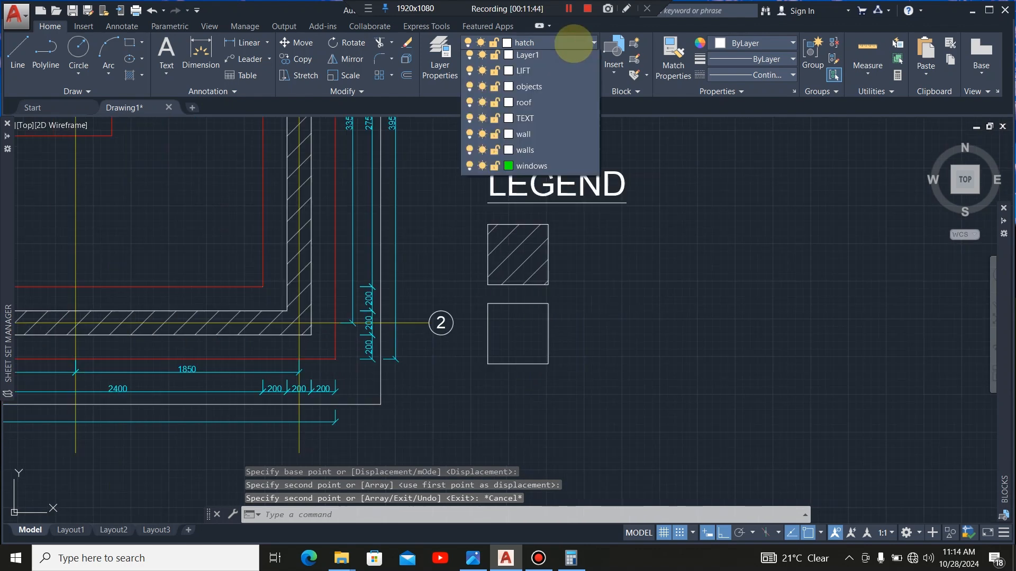
left_click(559, 185)
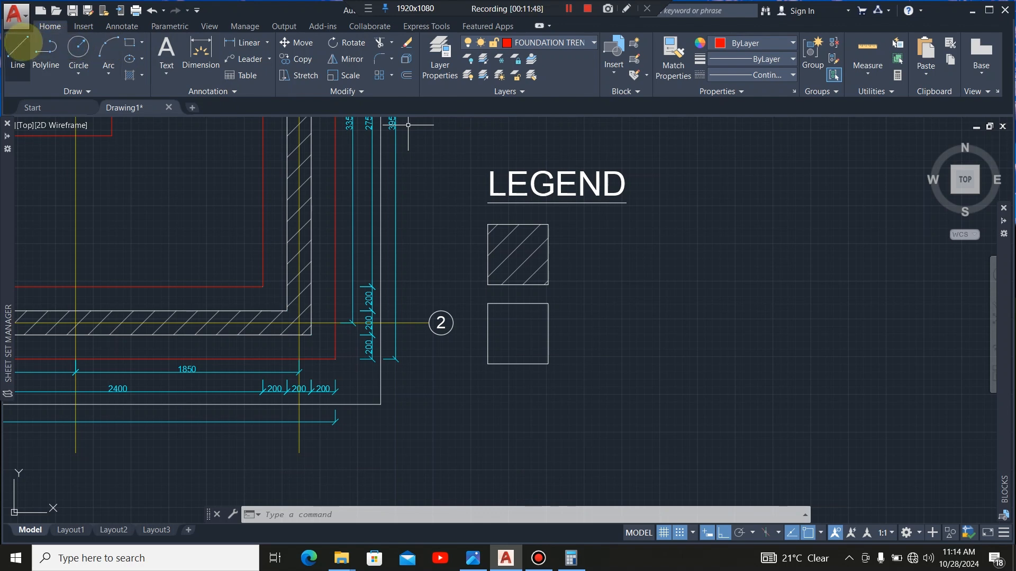
left_click(17, 43)
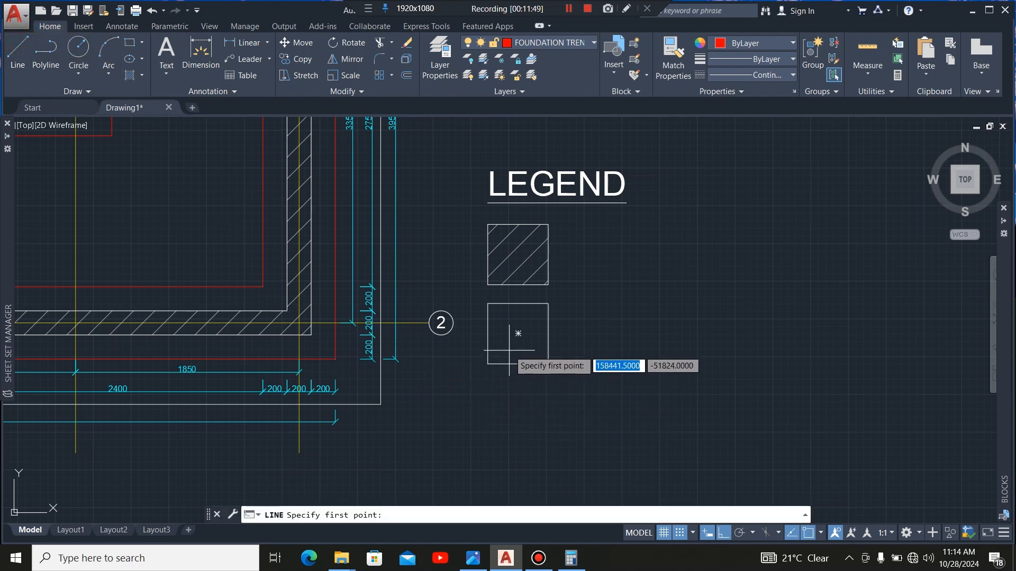
scroll(511, 341, "up", 2)
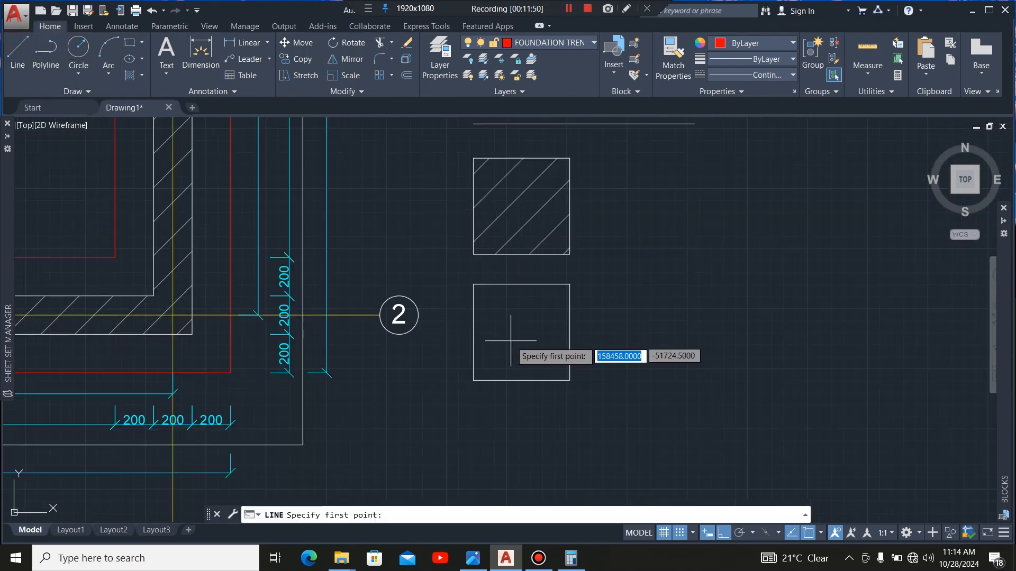
left_click(474, 309)
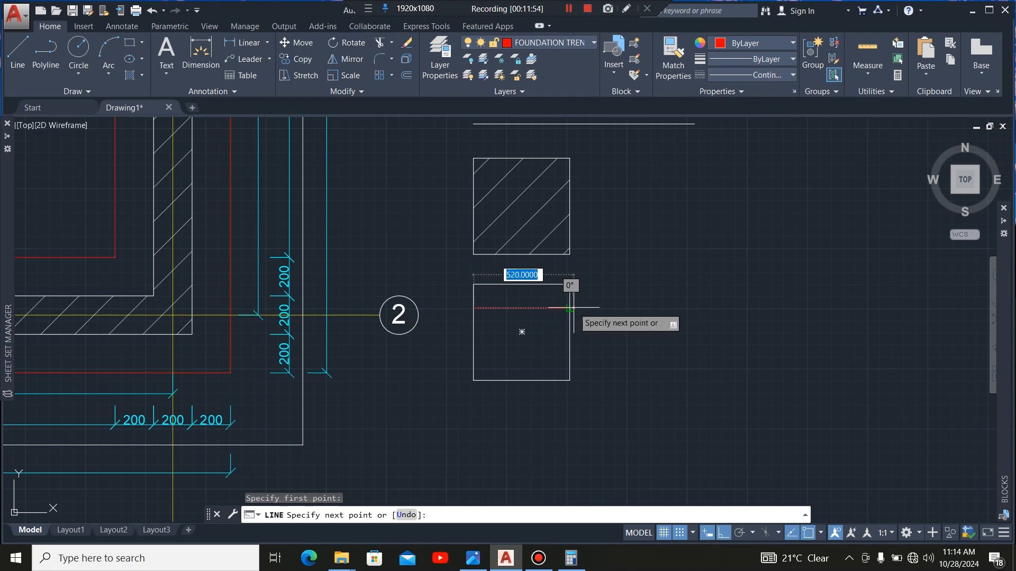
left_click(569, 309)
key("Escape")
Copy the red trench line straight down to the lower part of the same legend square
left_click(545, 308)
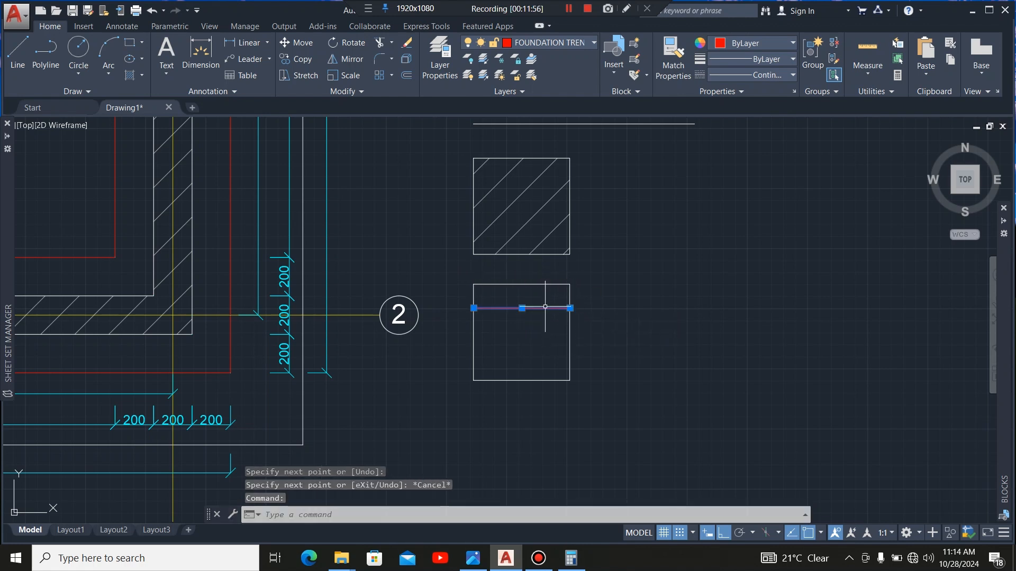
left_click(297, 56)
left_click(521, 308)
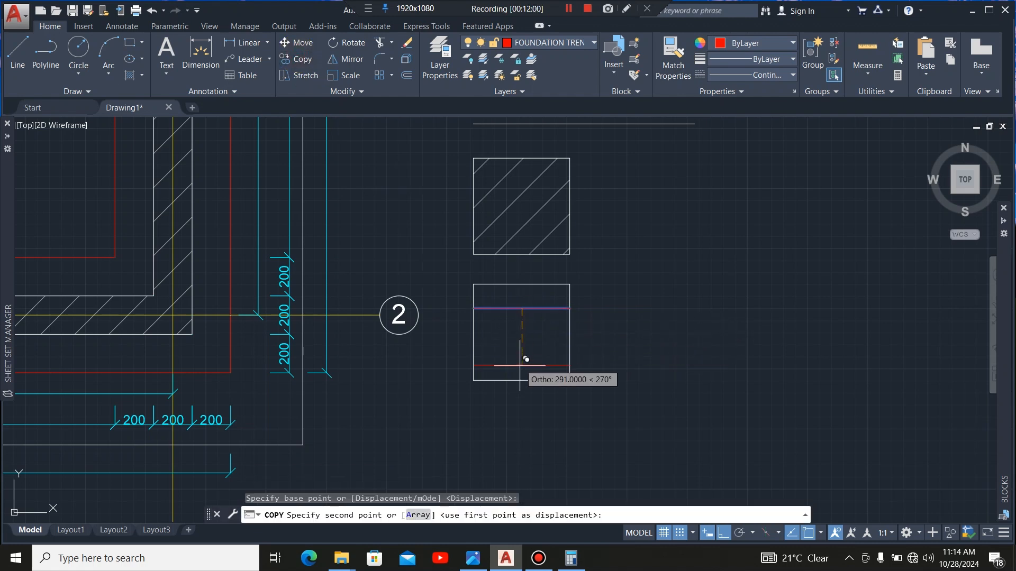
left_click(521, 353)
key("Escape")
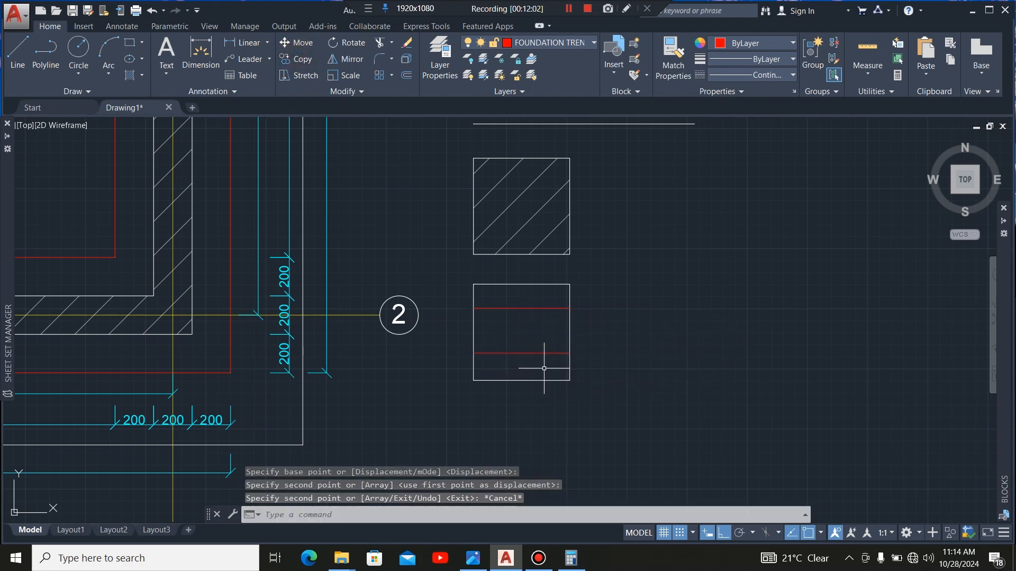
Make TEXT the current layer and add the multiline text PLINTH WALL beside the hatched legend square
scroll(545, 370, "down", 2)
scroll(621, 267, "down", 3)
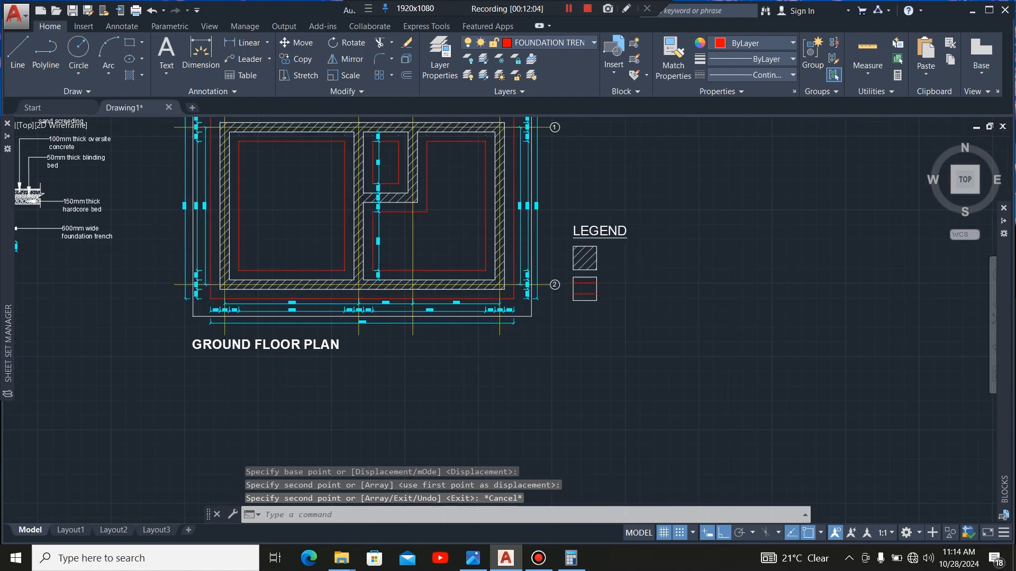
scroll(621, 266, "up", 2)
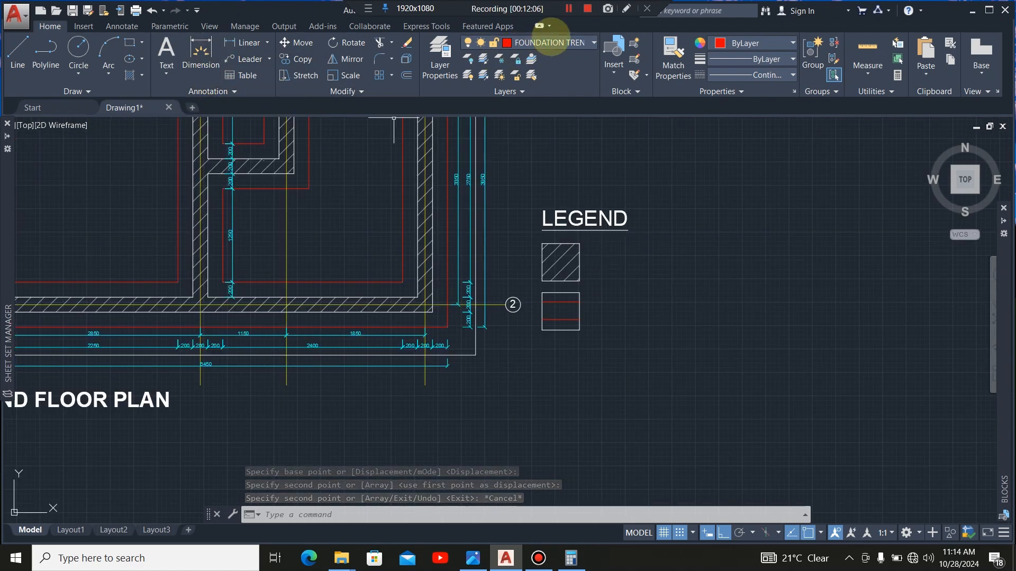
left_click(551, 41)
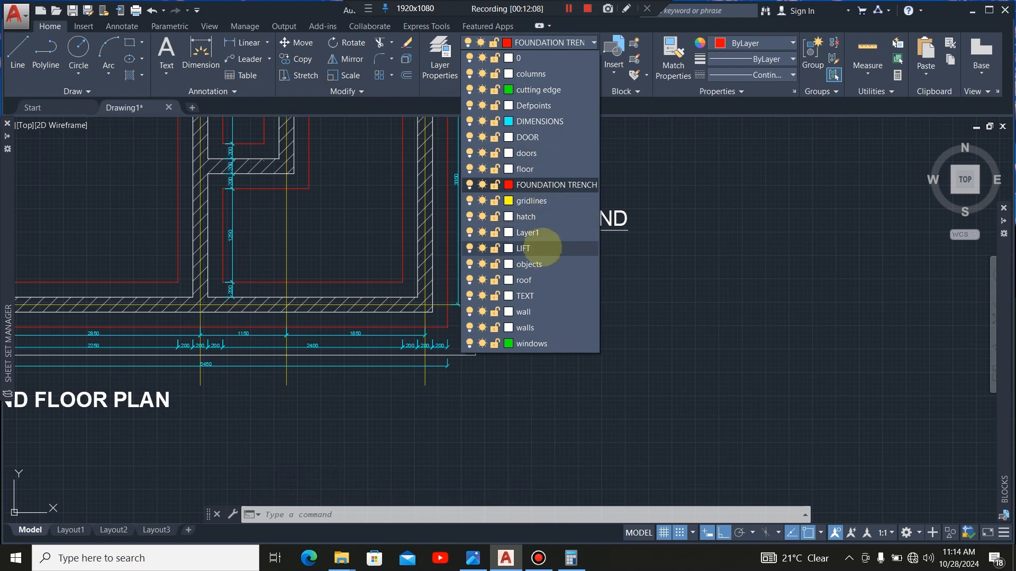
left_click(541, 295)
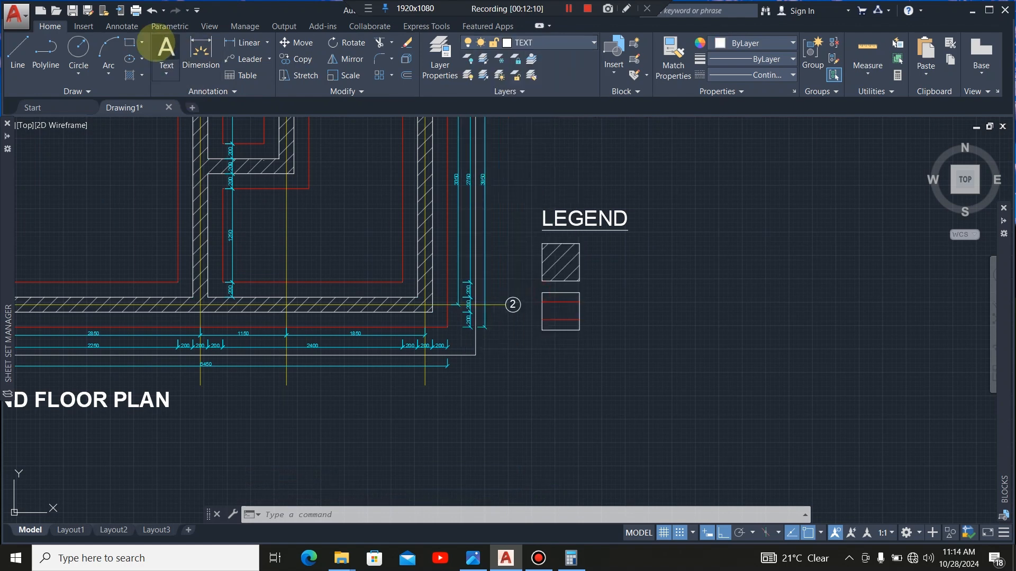
left_click(167, 46)
scroll(650, 267, "up", 4)
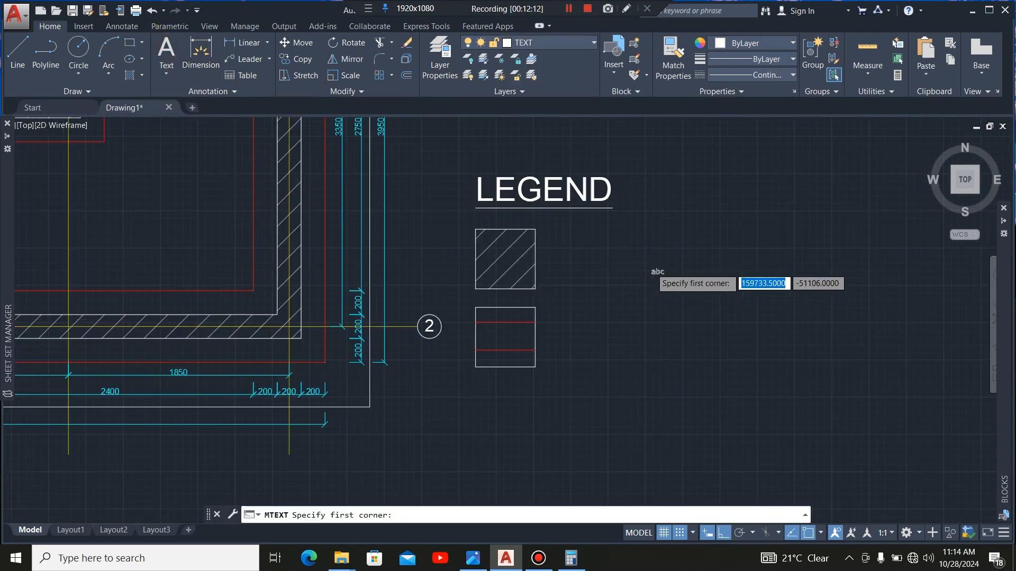
left_click(505, 228)
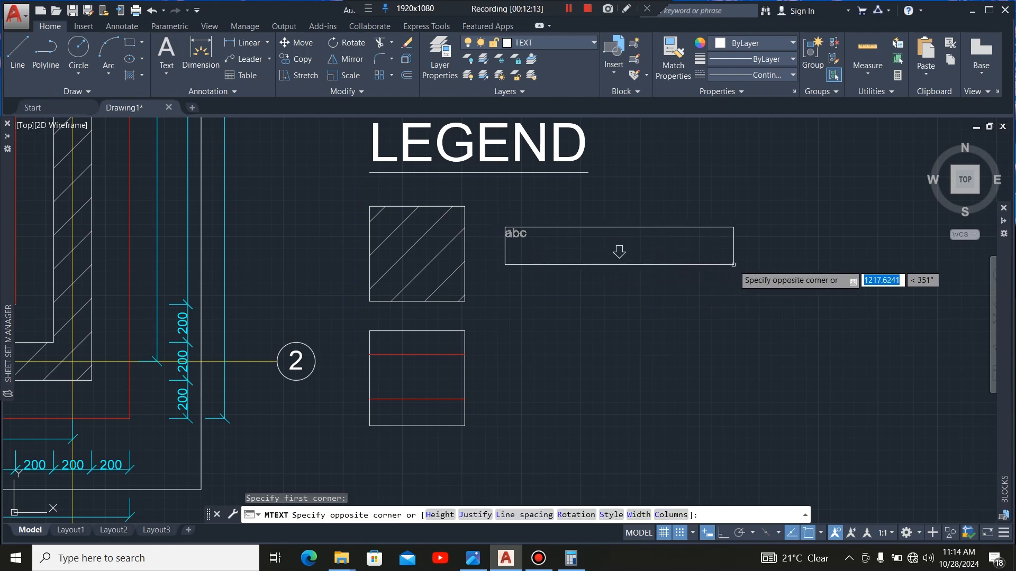
left_click(784, 266)
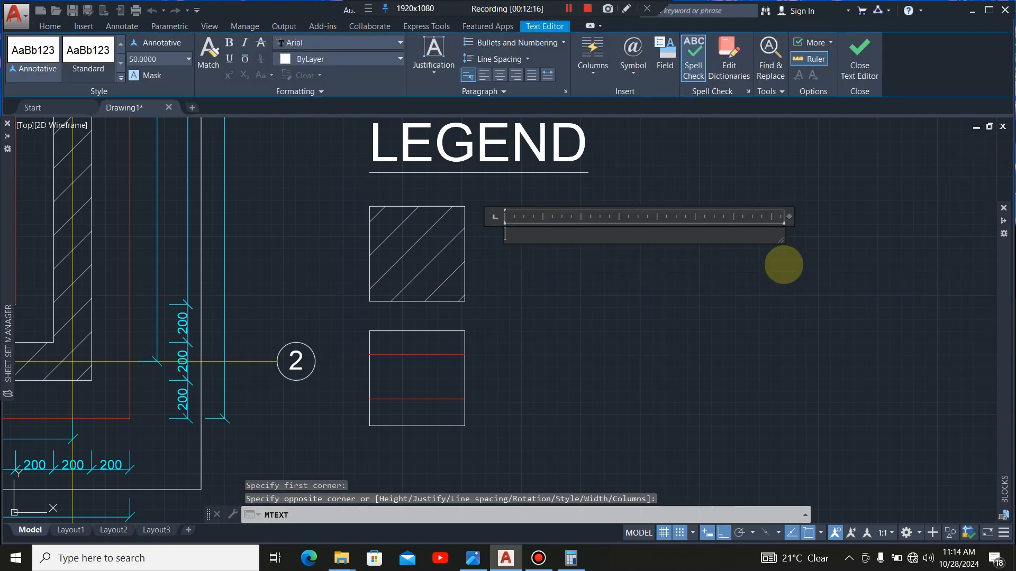
type("PLINTH WA")
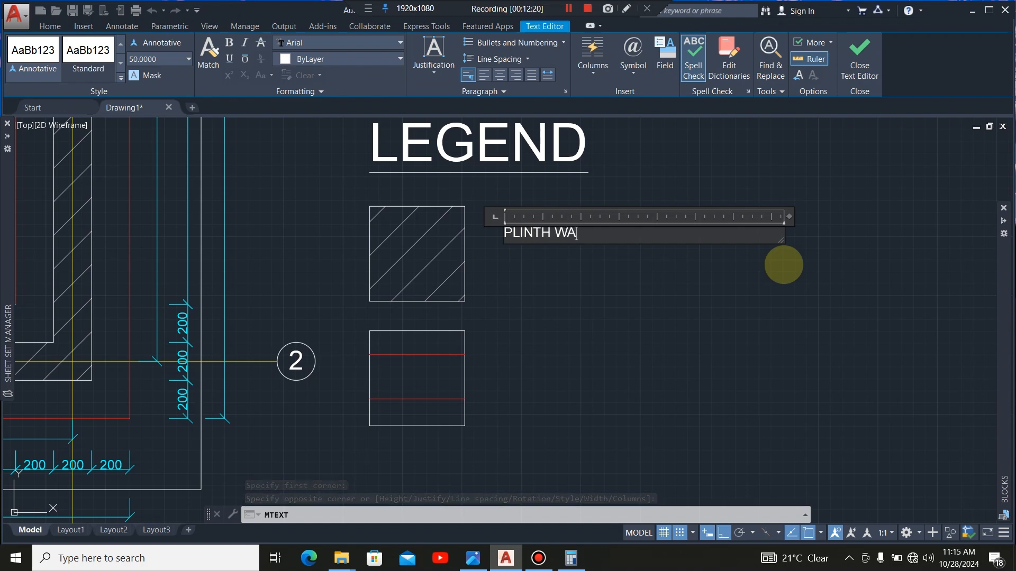
type("LL")
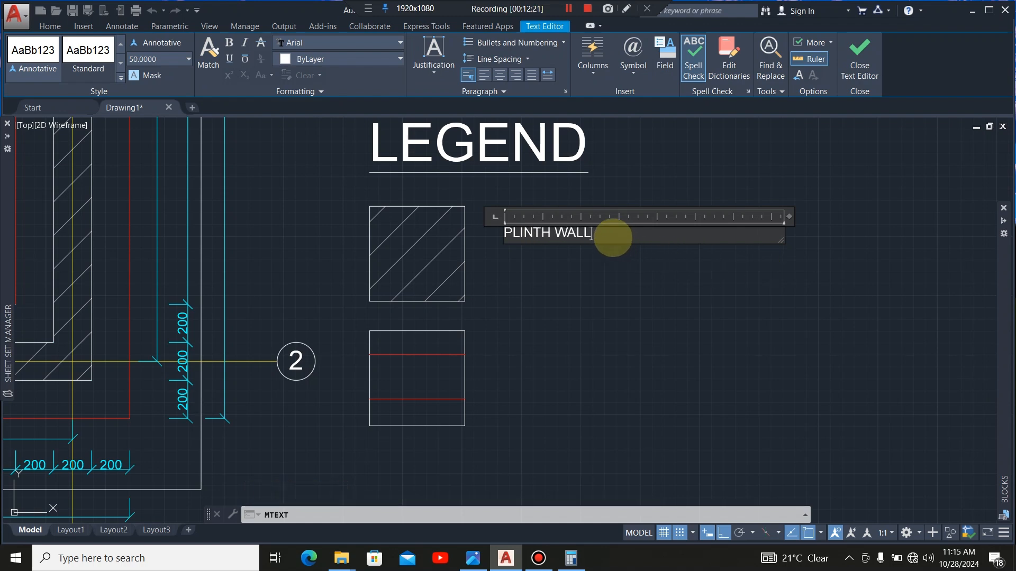
Set the PLINTH WALL label's text height to 100 and finish editing the text
left_click_drag(607, 236, 492, 235)
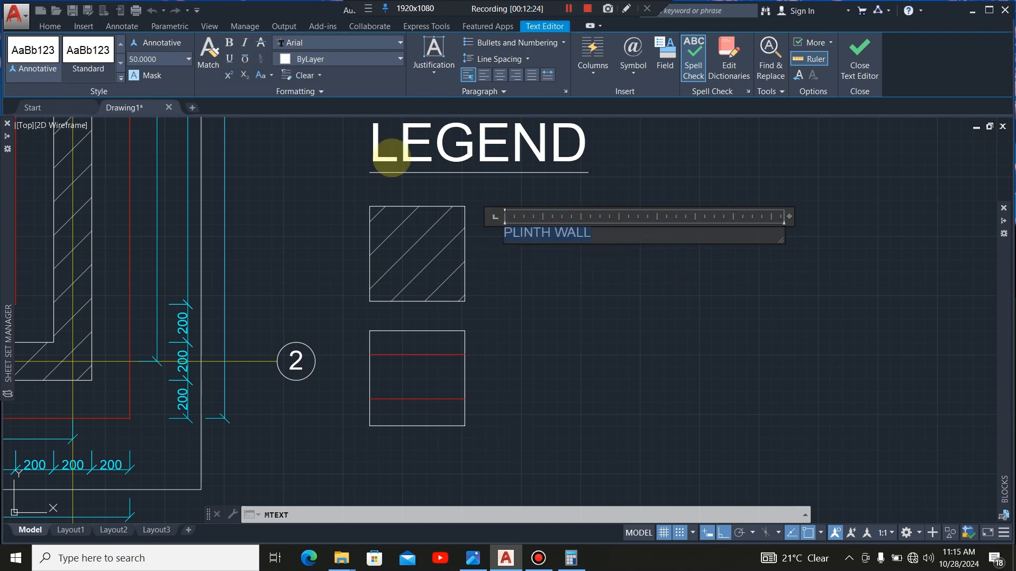
left_click(169, 61)
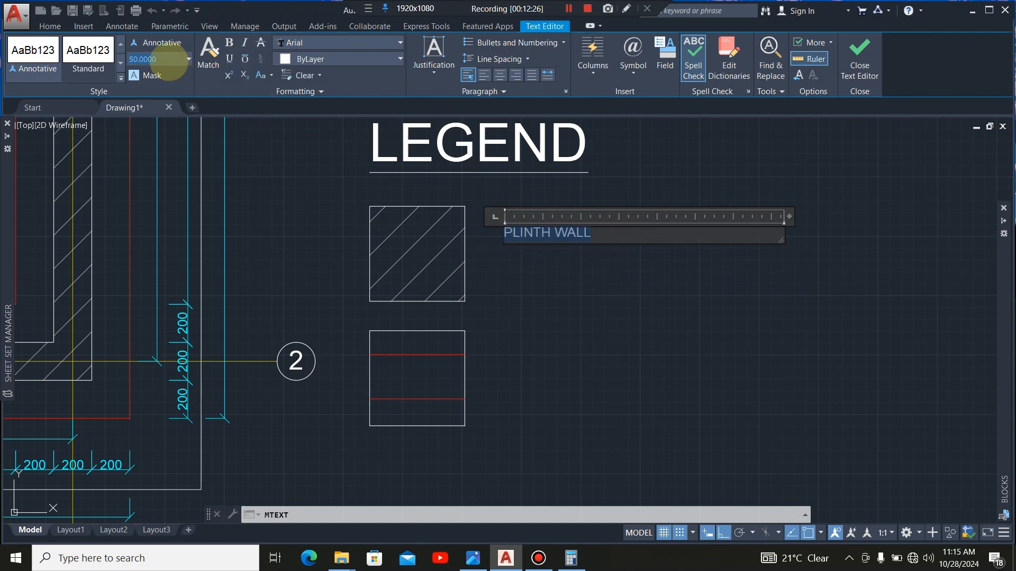
key("Return")
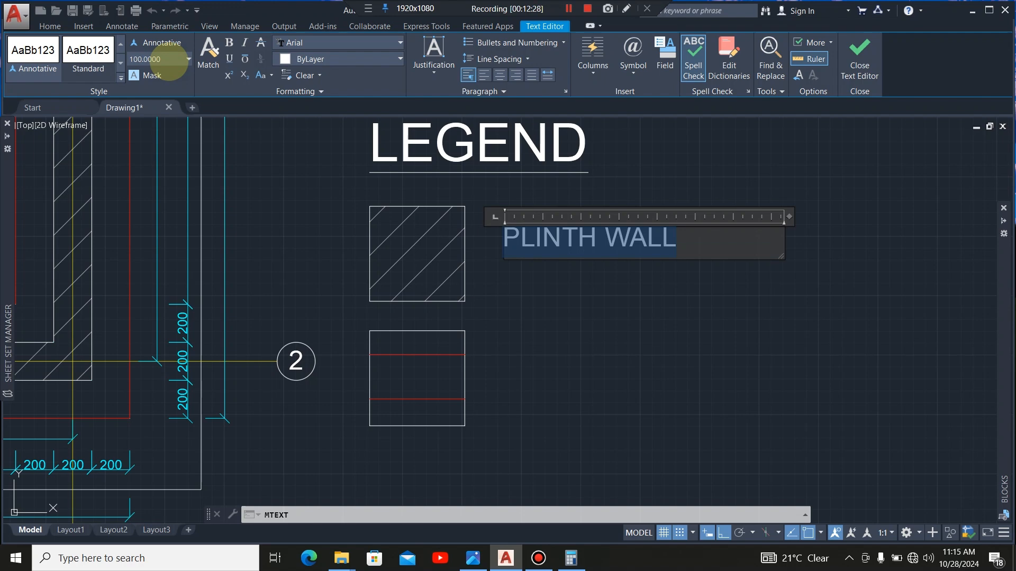
left_click(592, 324)
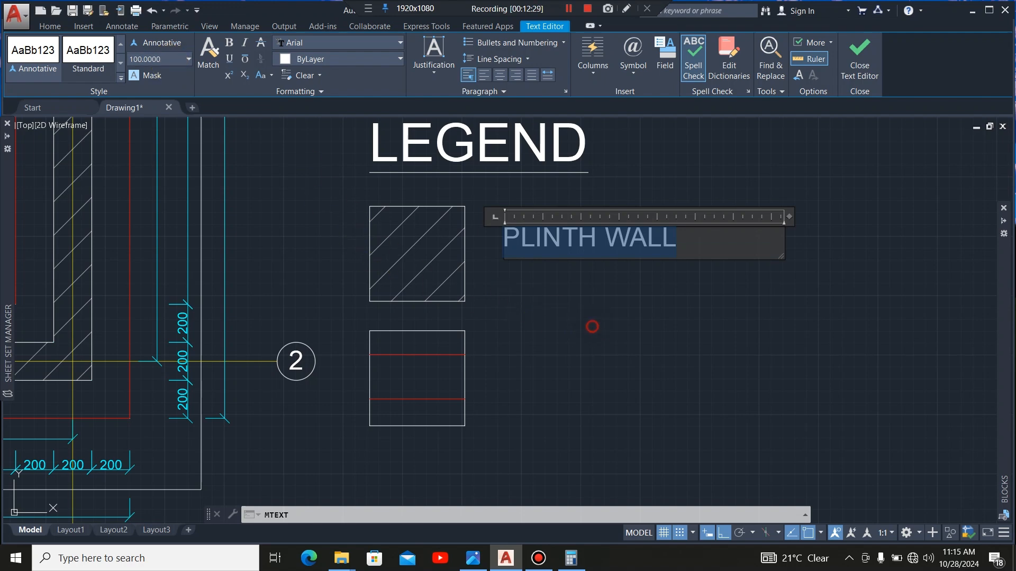
Move the PLINTH WALL label straight down about 72 so it sits midway beside the hatched square
left_click(580, 238)
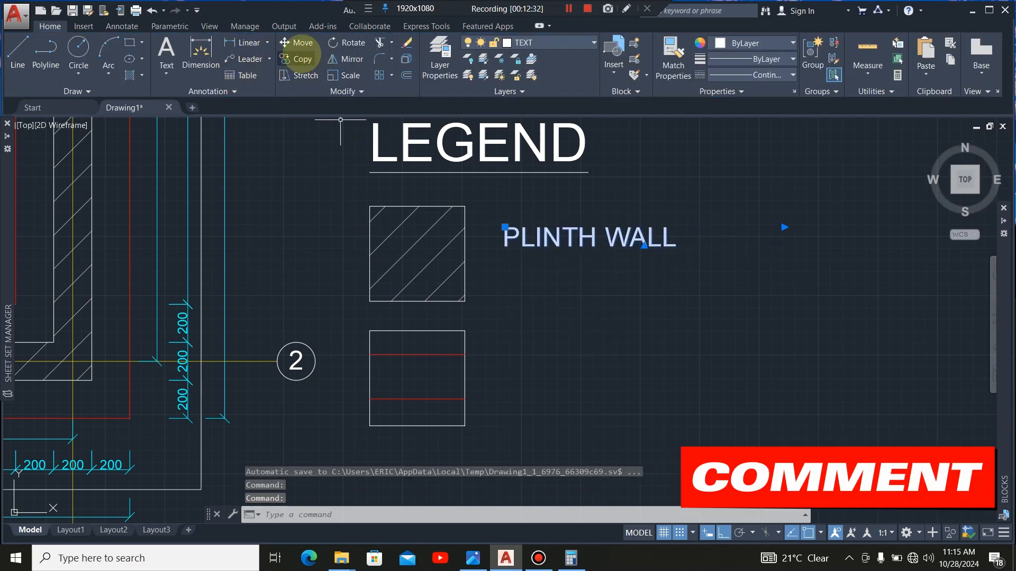
left_click(296, 42)
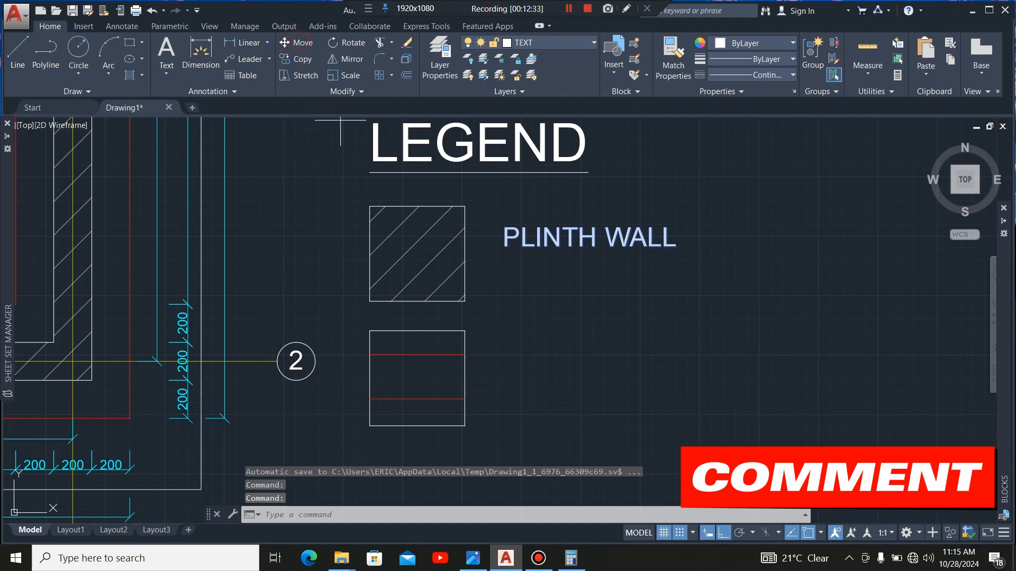
left_click(721, 231)
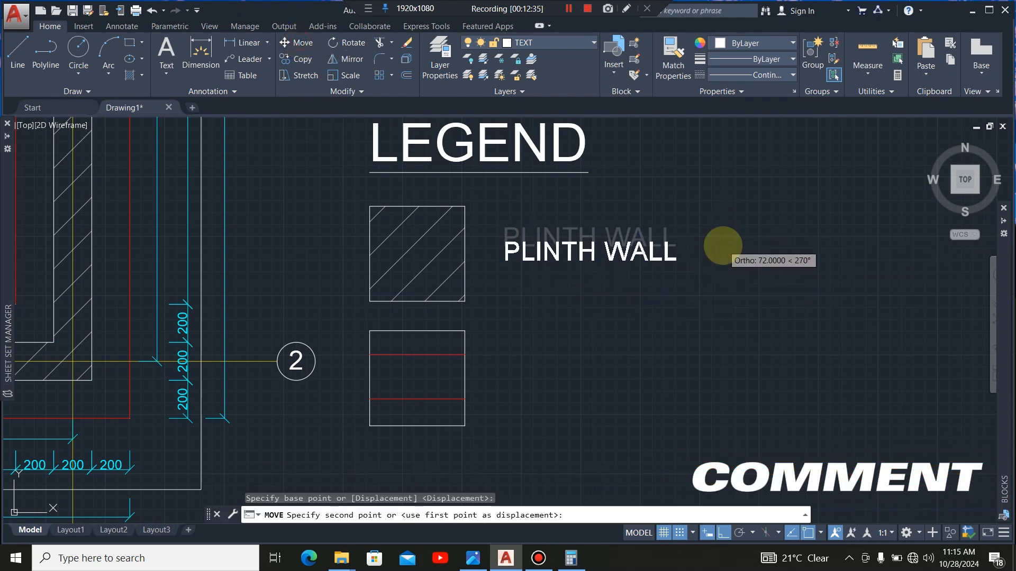
left_click(722, 245)
Copy the PLINTH WALL label down beside the trench-line square, using the squares' matching corners as reference points
left_click(503, 249)
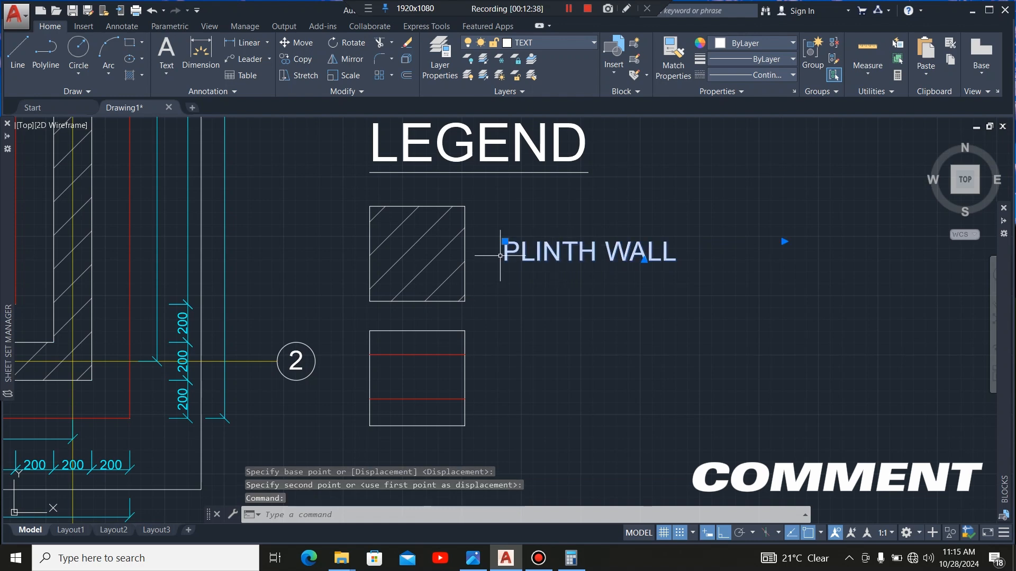
left_click(295, 58)
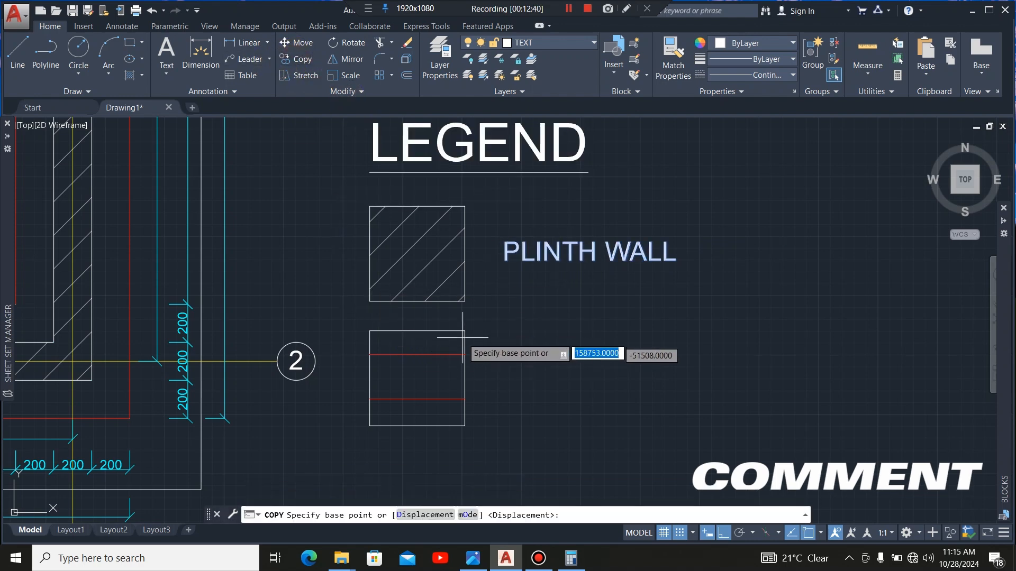
left_click(464, 301)
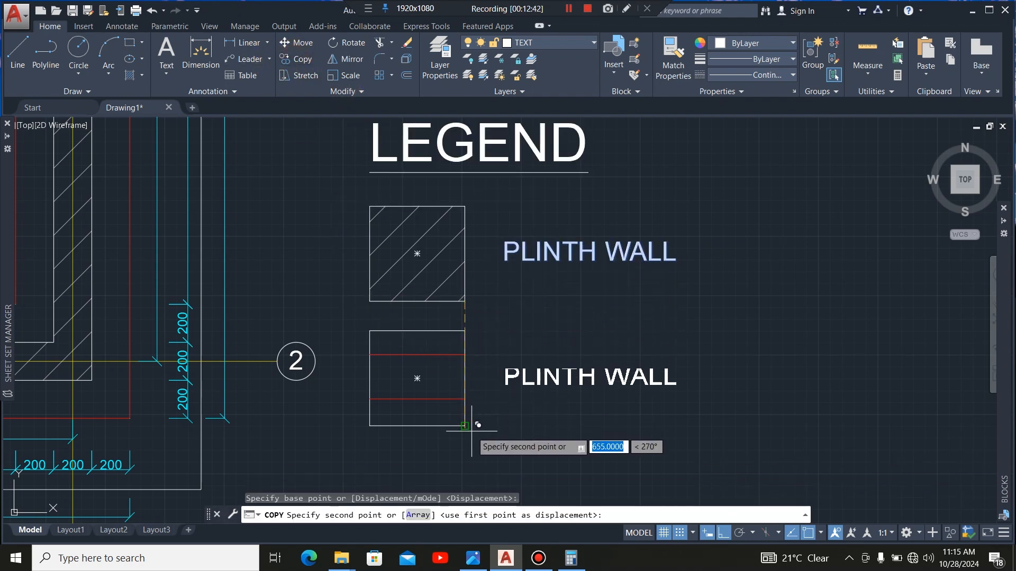
left_click(465, 426)
key("Escape")
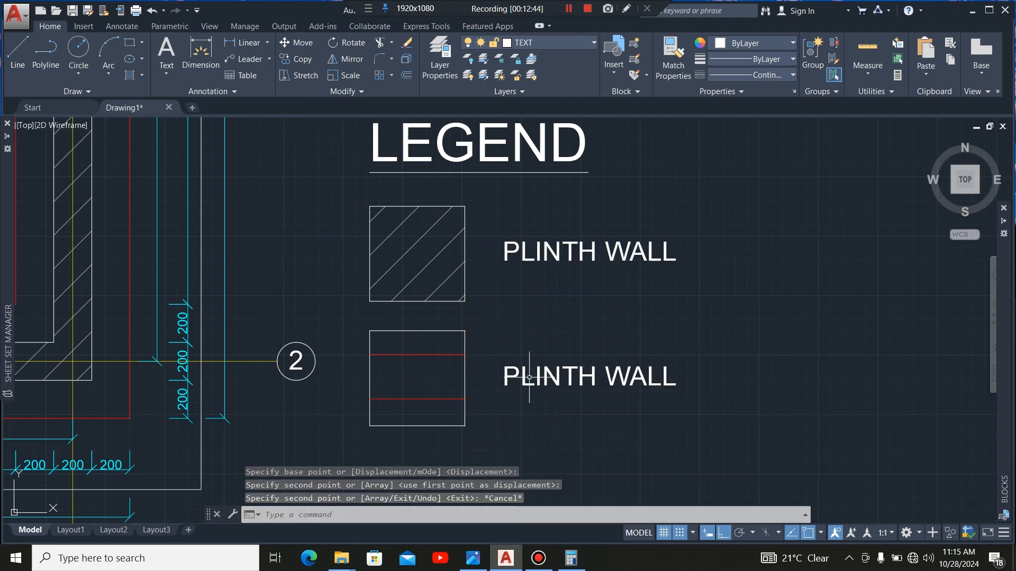
Replace the copied label beside the trench-line square with FOUNDATION TRENCH and widen its text frame so it fits on one line
scroll(538, 390, "down", 3)
scroll(540, 387, "up", 3)
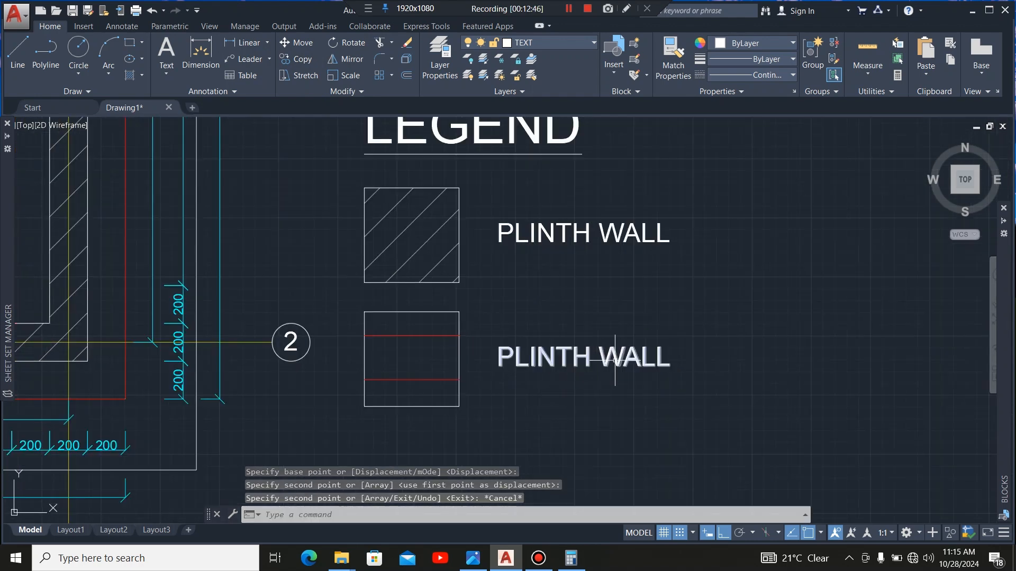
double_click(688, 365)
left_click(690, 364)
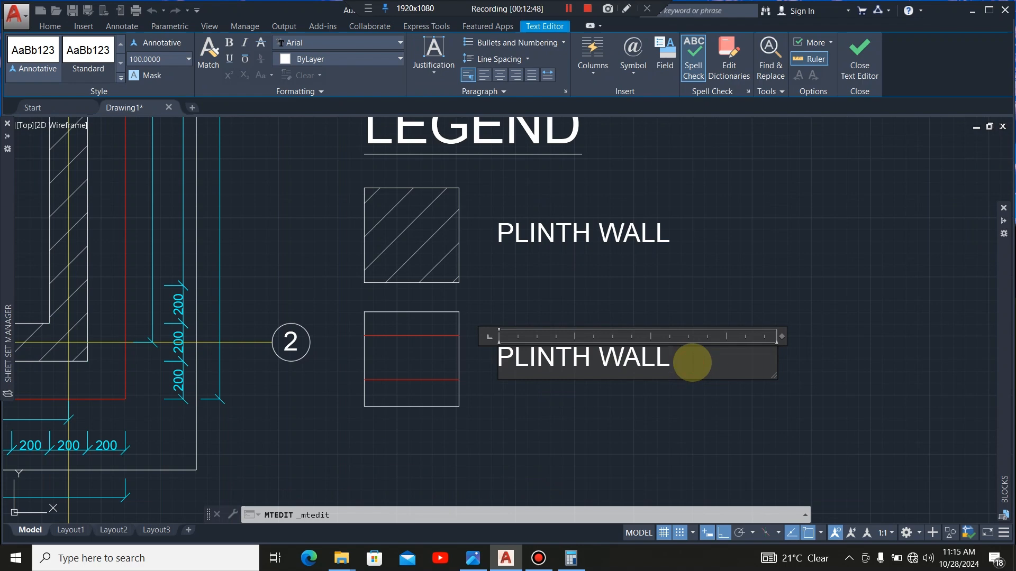
key("BackSpace")
key("BackSpace")
key("BackSpace")
key("BackSpace")
key("BackSpace")
key("BackSpace")
key("BackSpace")
key("BackSpace")
key("BackSpace")
key("BackSpace")
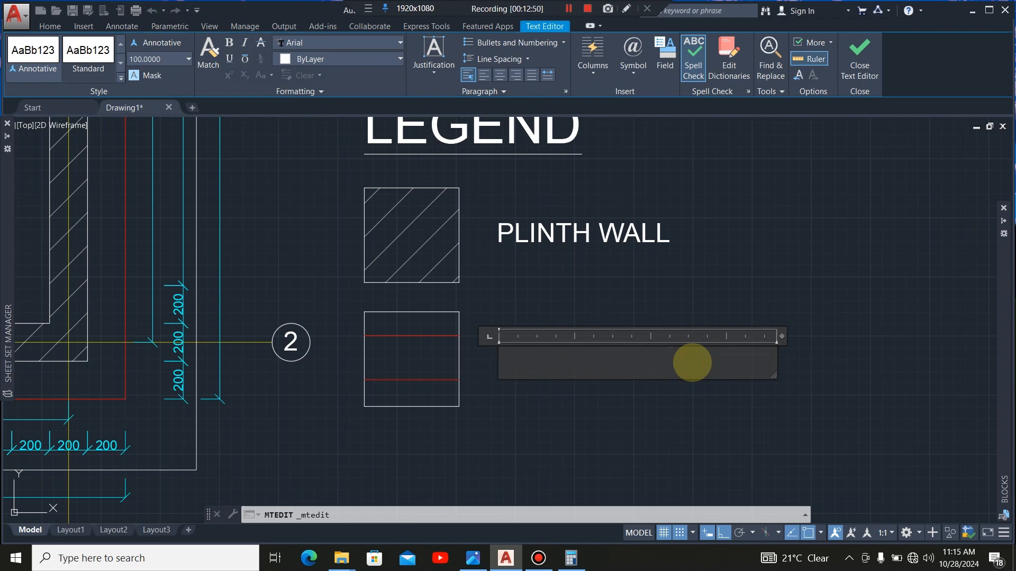
type("FOUNDAT")
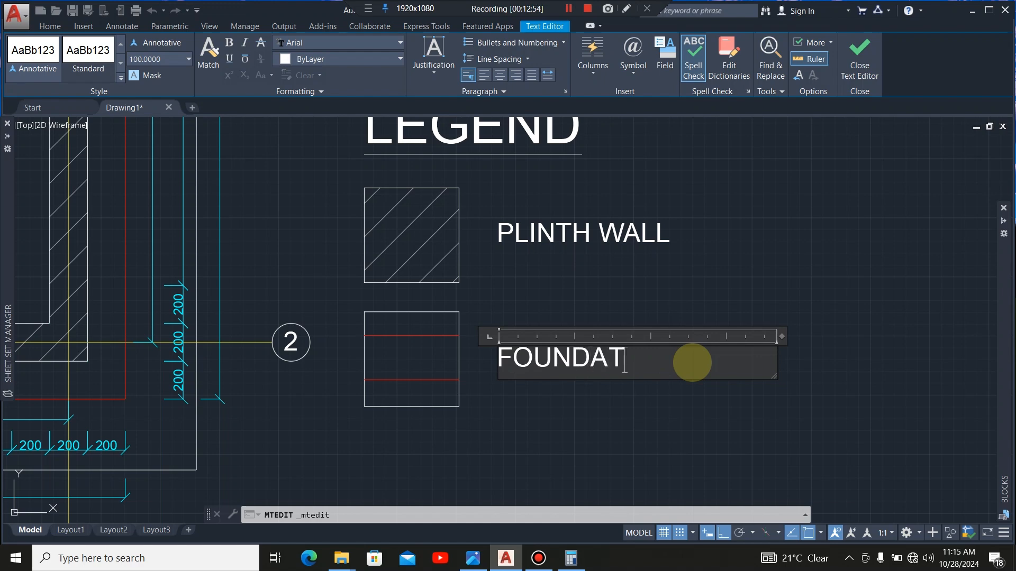
type("ION TRENC")
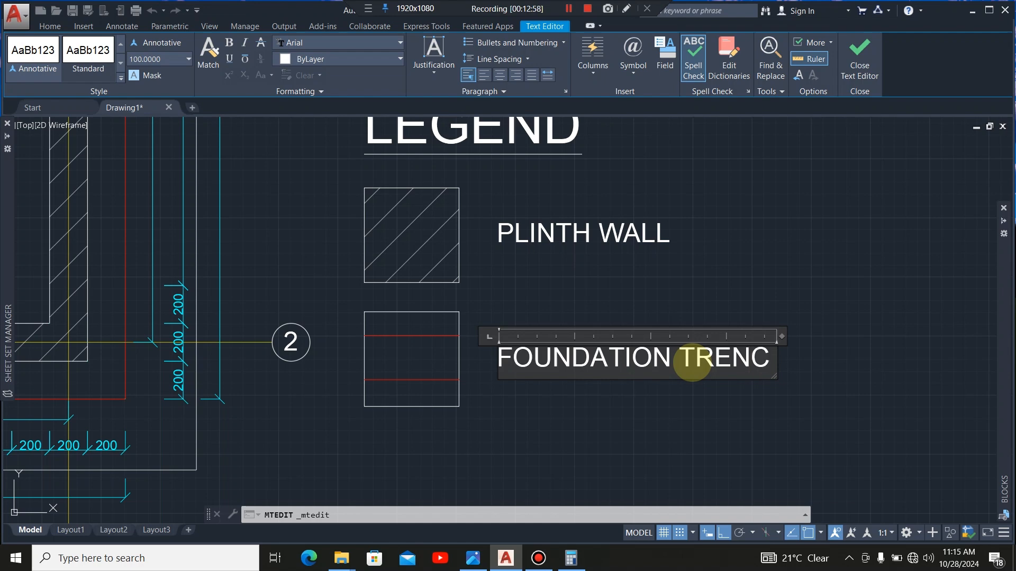
type("H")
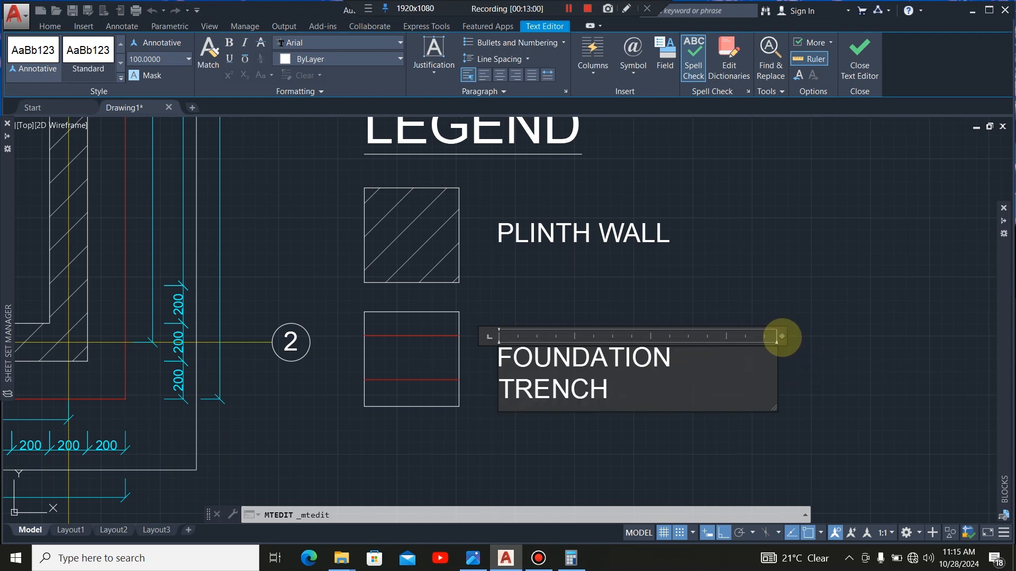
left_click_drag(782, 337, 833, 333)
left_click(725, 413)
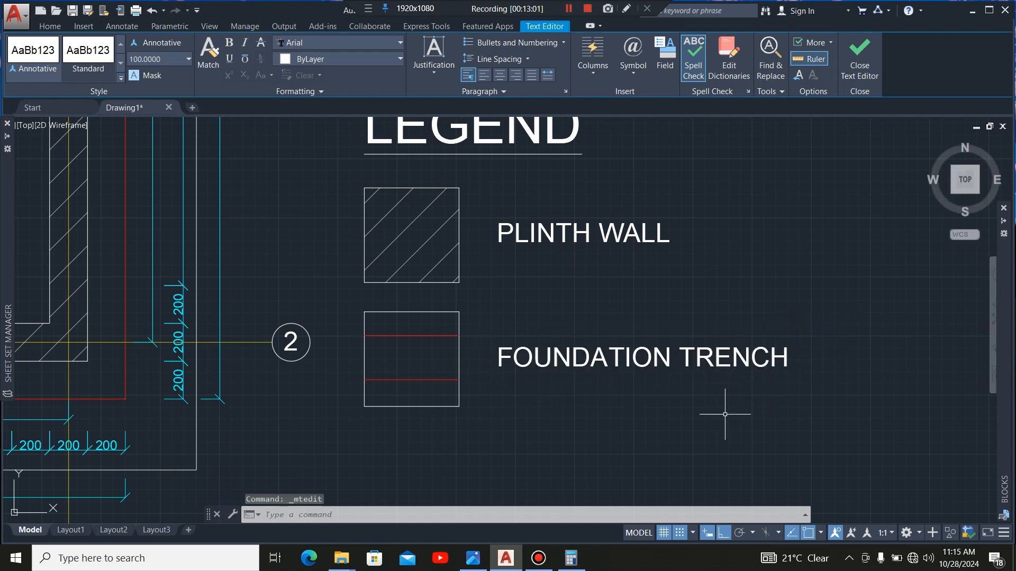
Change the GROUND FLOOR PLAN title to FOUNDATION LAYOUT PLAN and widen its text frame so it fits on one line
scroll(720, 407, "down", 4)
scroll(778, 405, "down", 2)
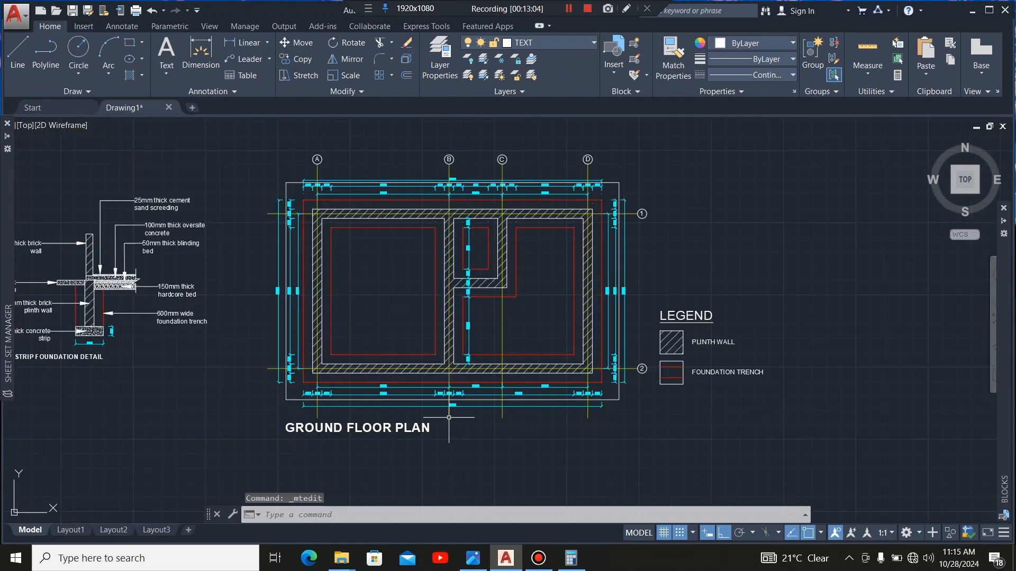
scroll(276, 435, "up", 2)
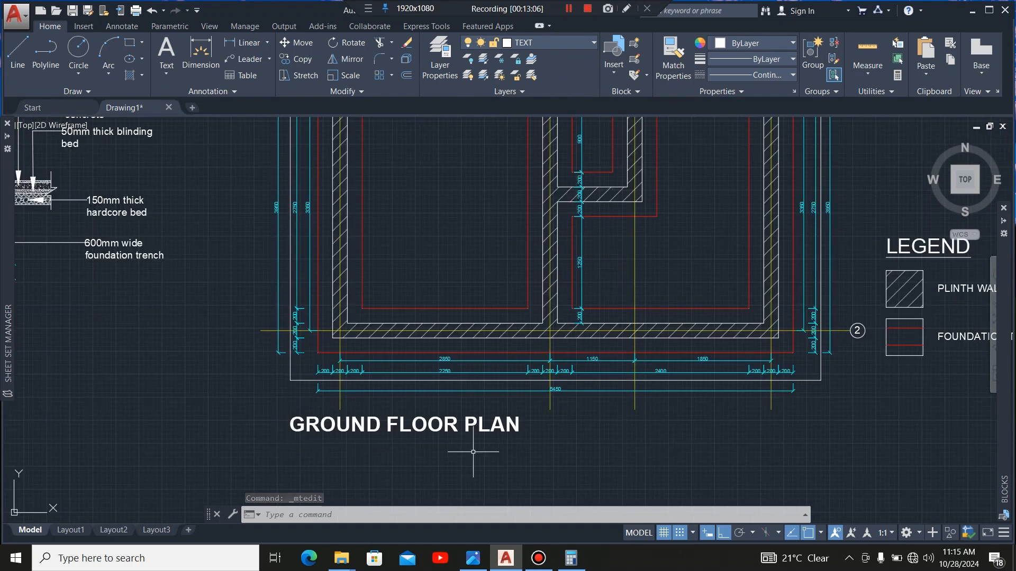
left_click(513, 426)
double_click(516, 425)
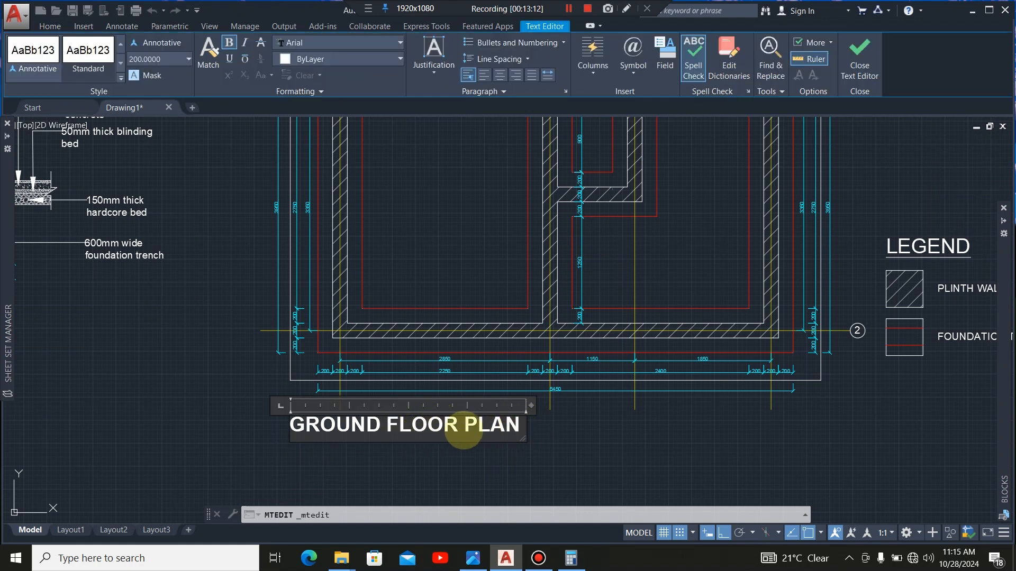
left_click(458, 426)
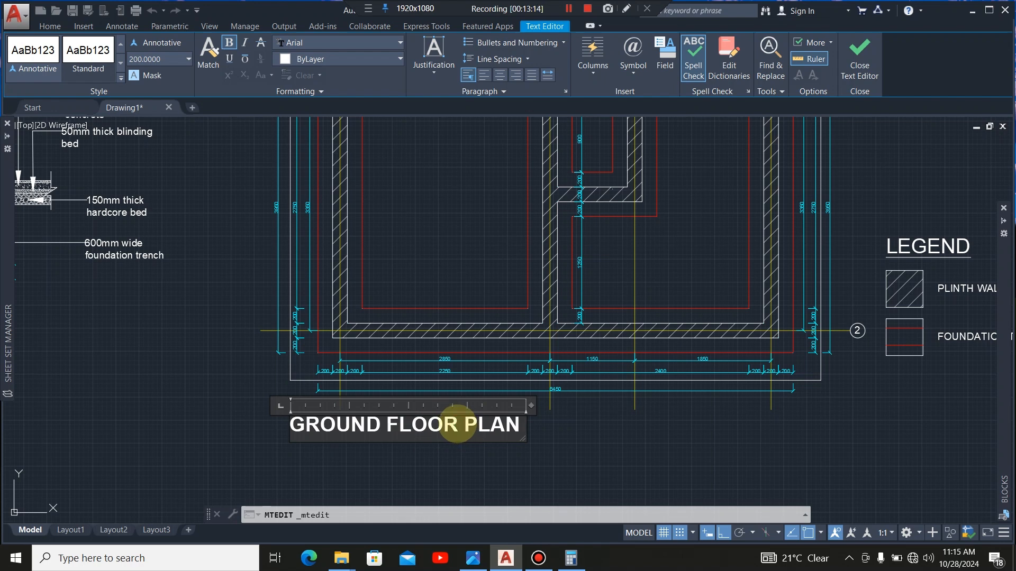
key("BackSpace")
key("BackSpace")
key("BackSpace")
key("BackSpace")
key("BackSpace")
key("BackSpace")
key("BackSpace")
key("BackSpace")
key("BackSpace")
key("BackSpace")
key("BackSpace")
key("BackSpace")
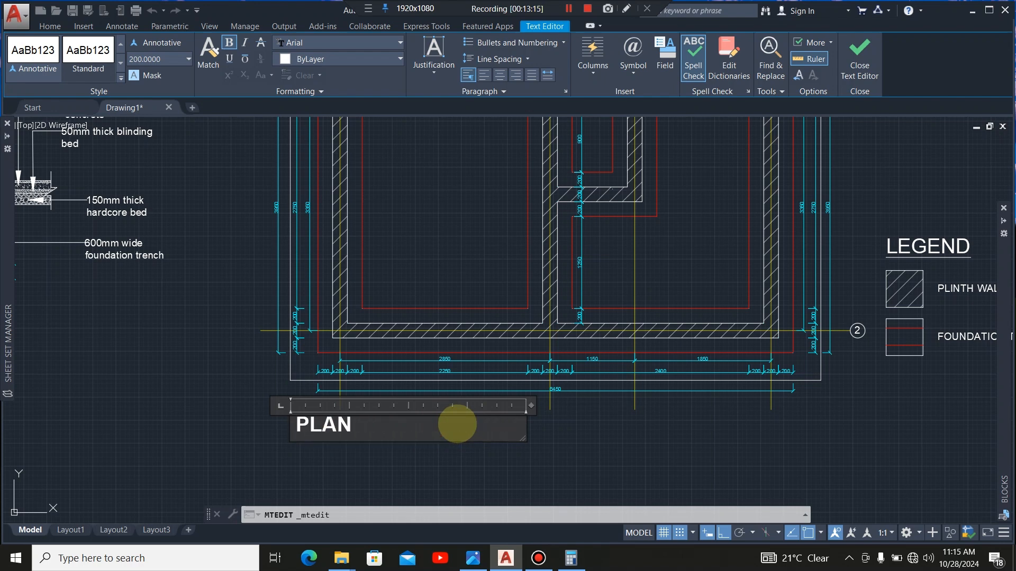
type("FOUND")
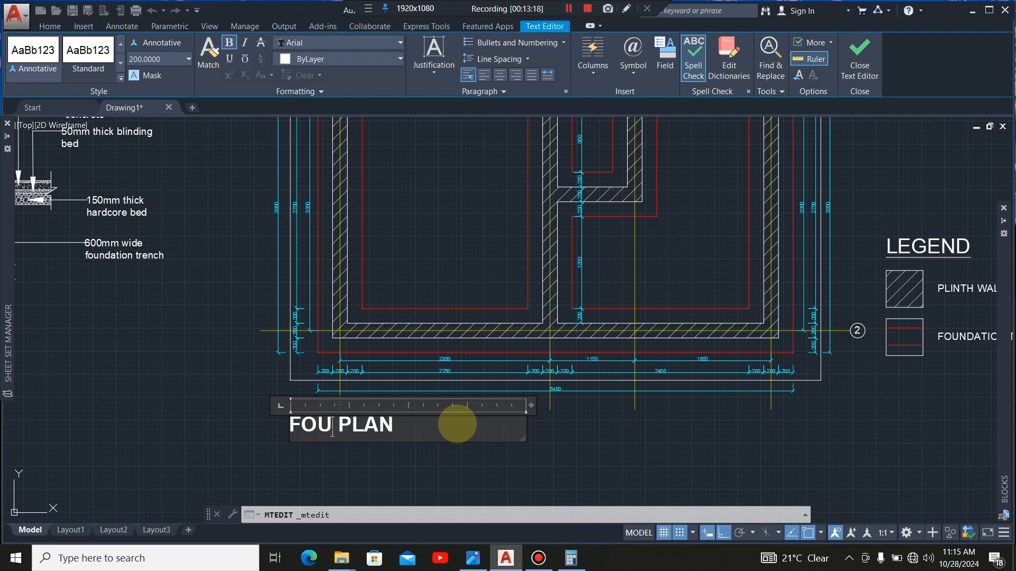
type("ATION ")
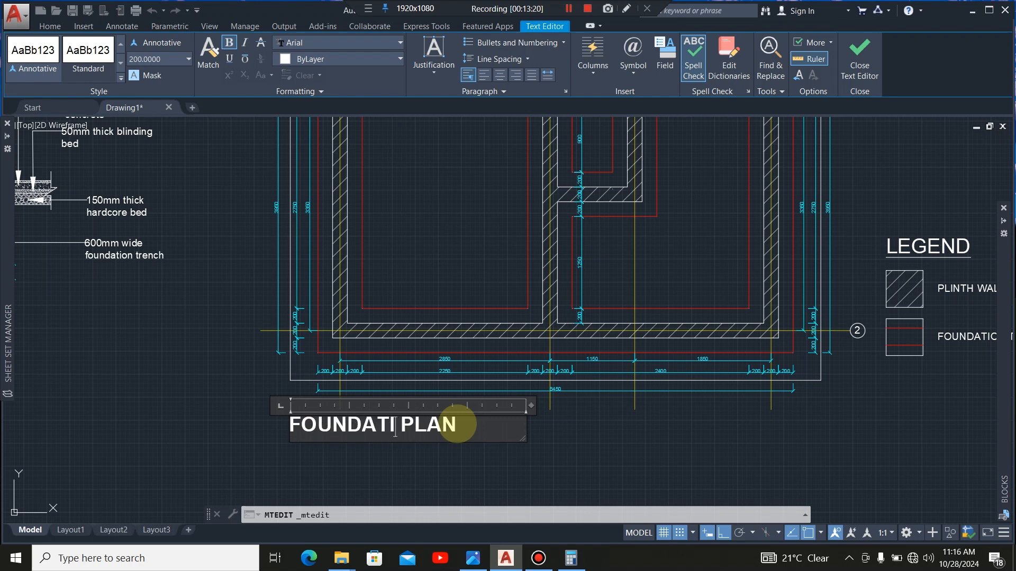
type("LAYOUT")
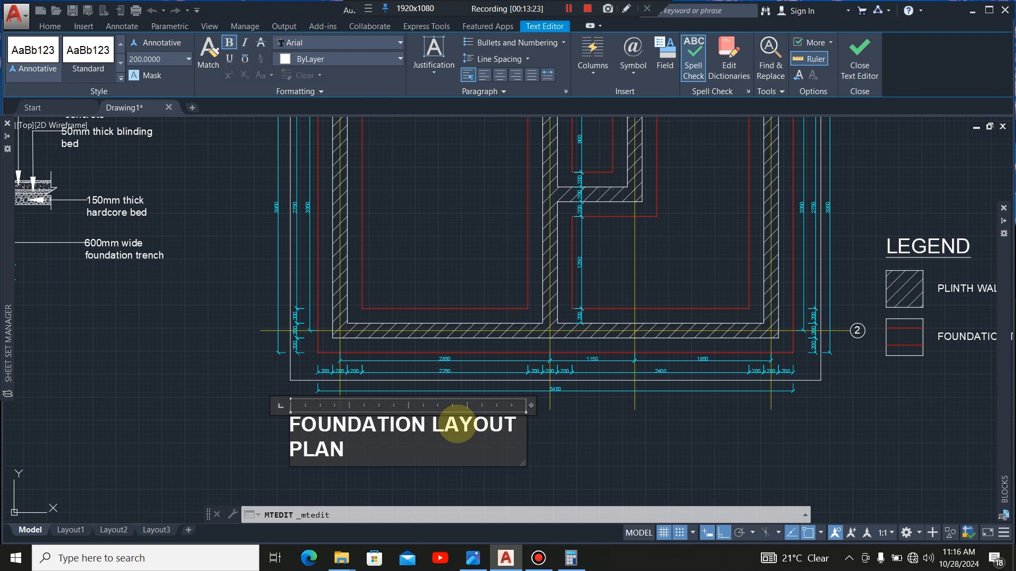
left_click_drag(531, 406, 611, 407)
left_click(658, 448)
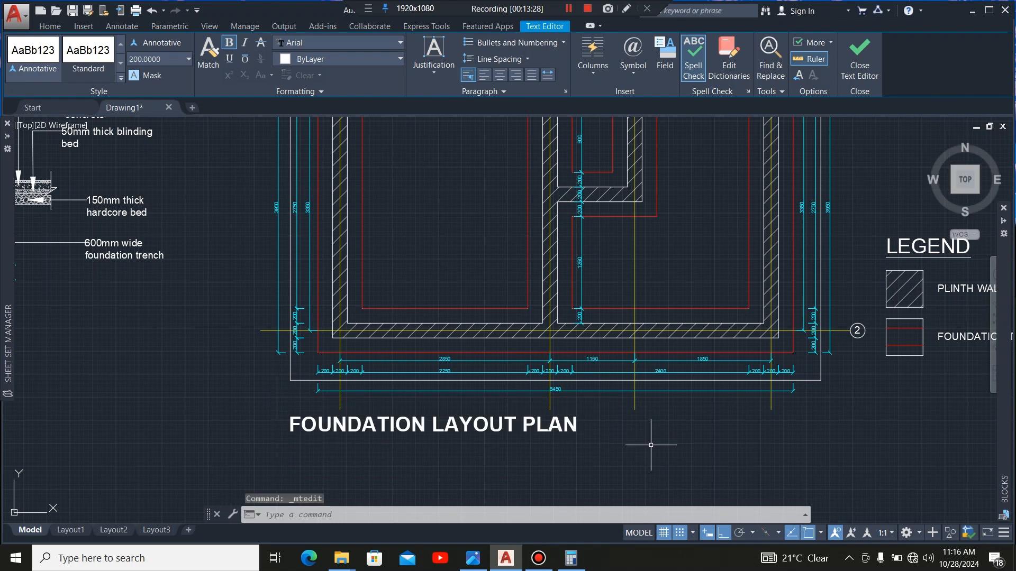
scroll(444, 426, "down", 2)
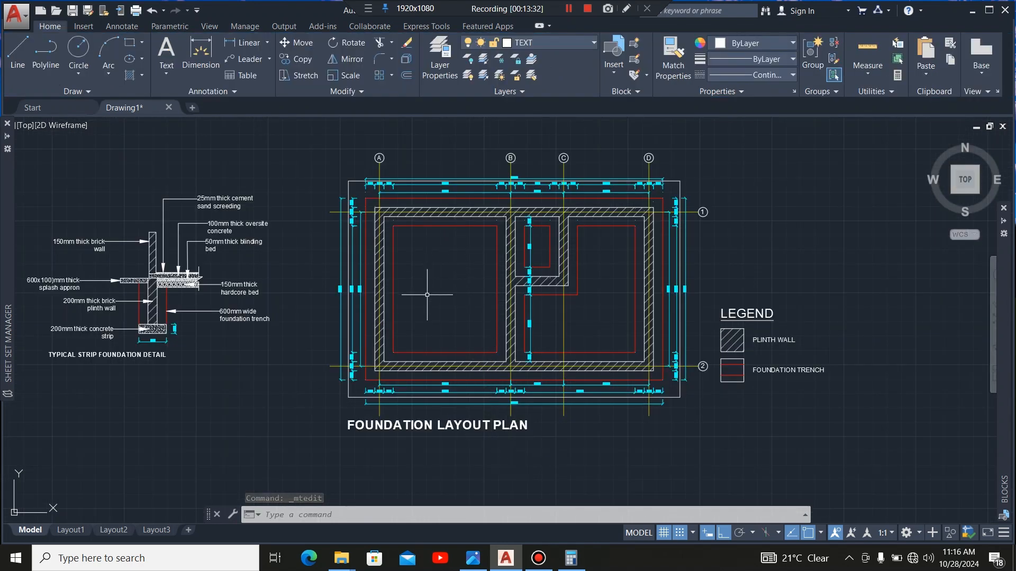
middle_click_drag(428, 289, 498, 293)
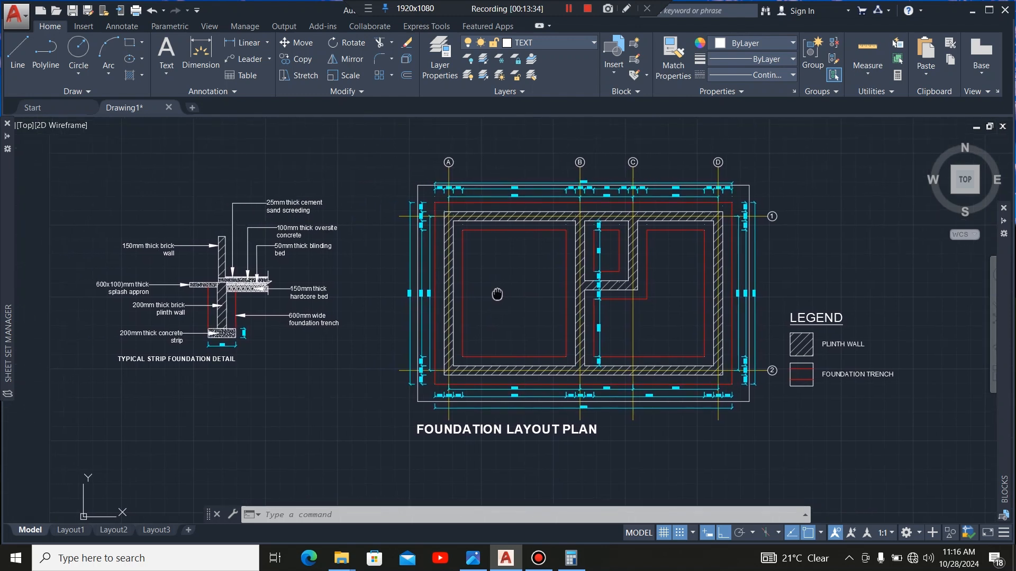